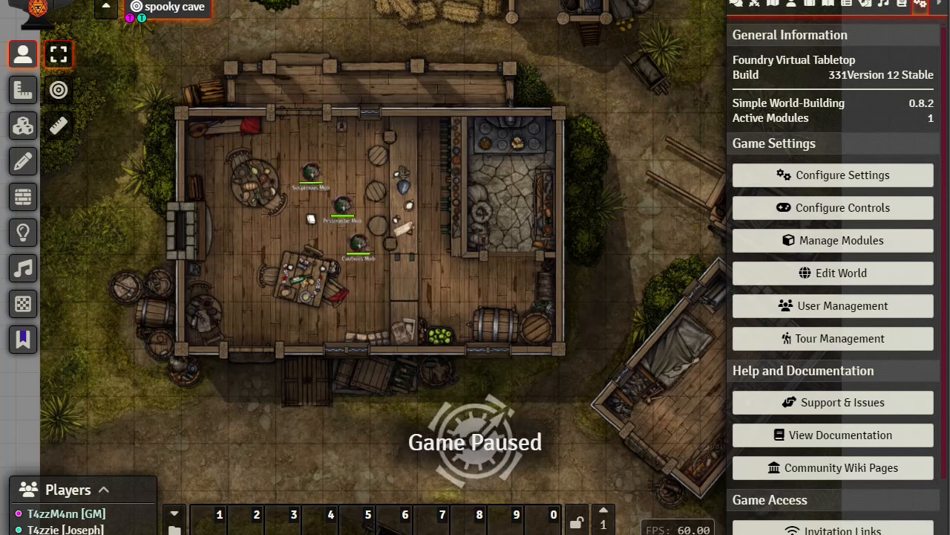
Look through the list of installed modules and close it without changing anything
click(830, 243)
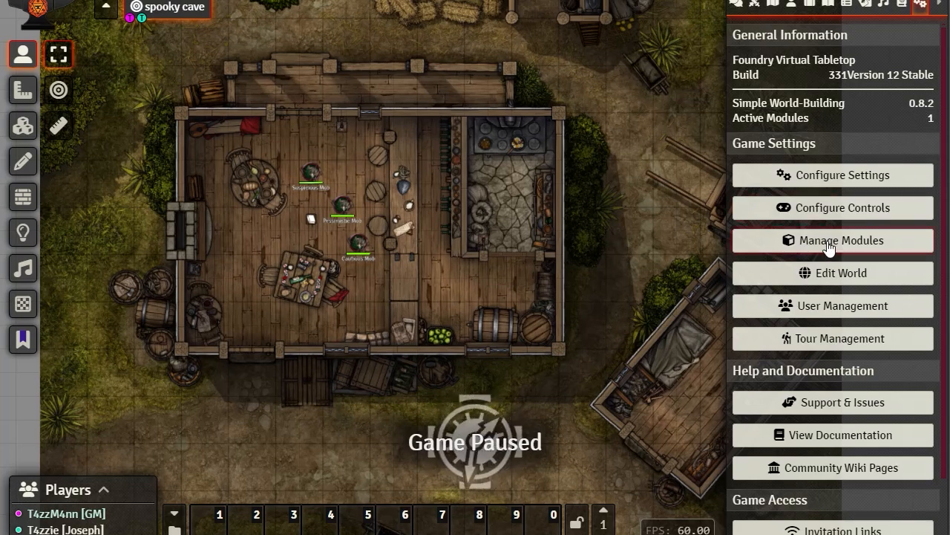
scroll(399, 176, down, 5)
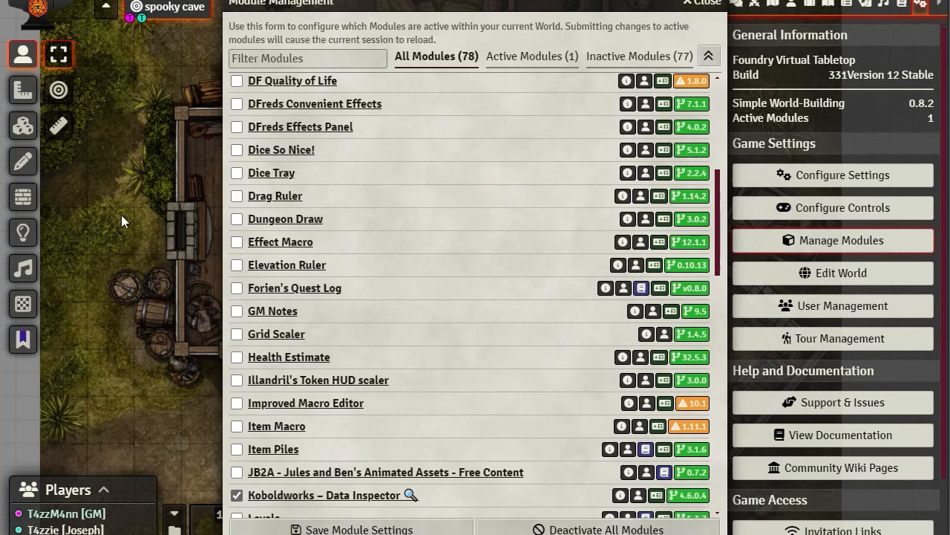
click(707, 3)
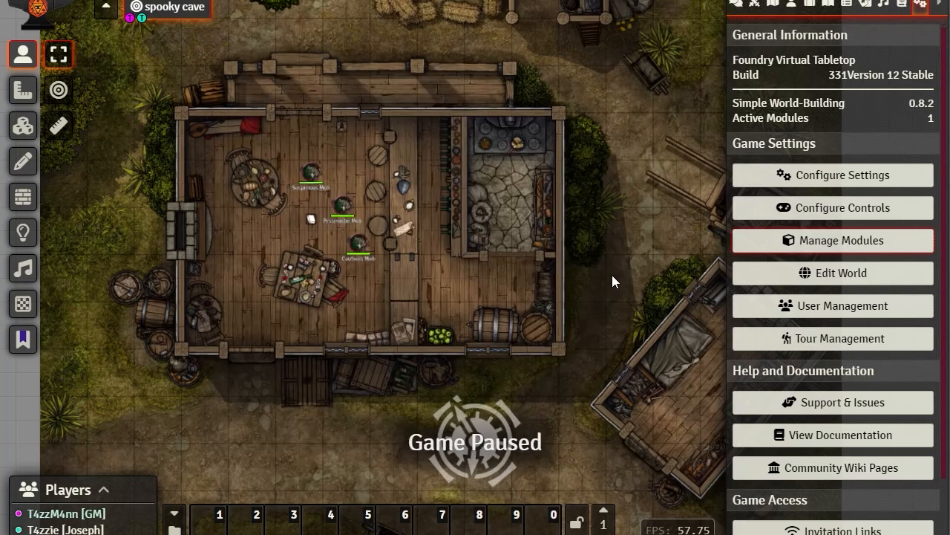
Activate the wall controls for the tavern scene and unpause the game
scroll(376, 195, up, 5)
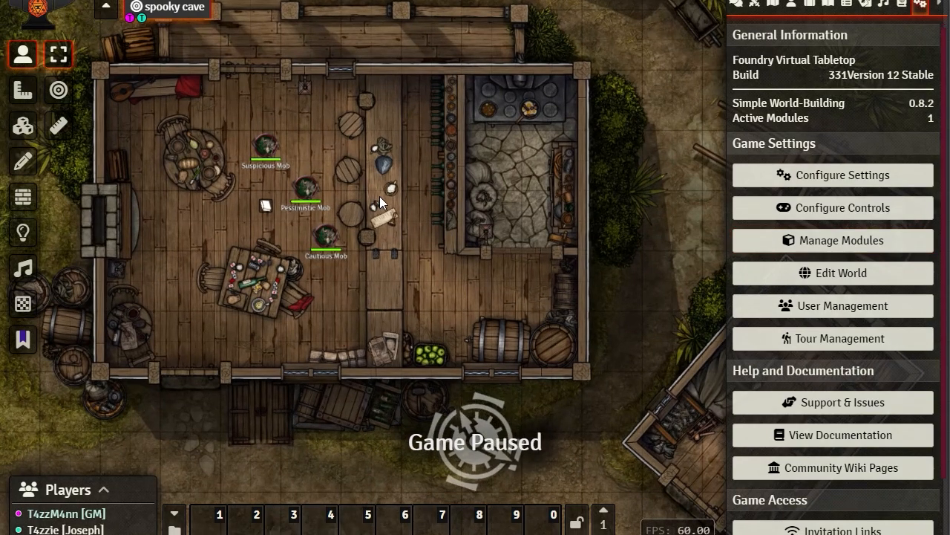
scroll(379, 196, down, 2)
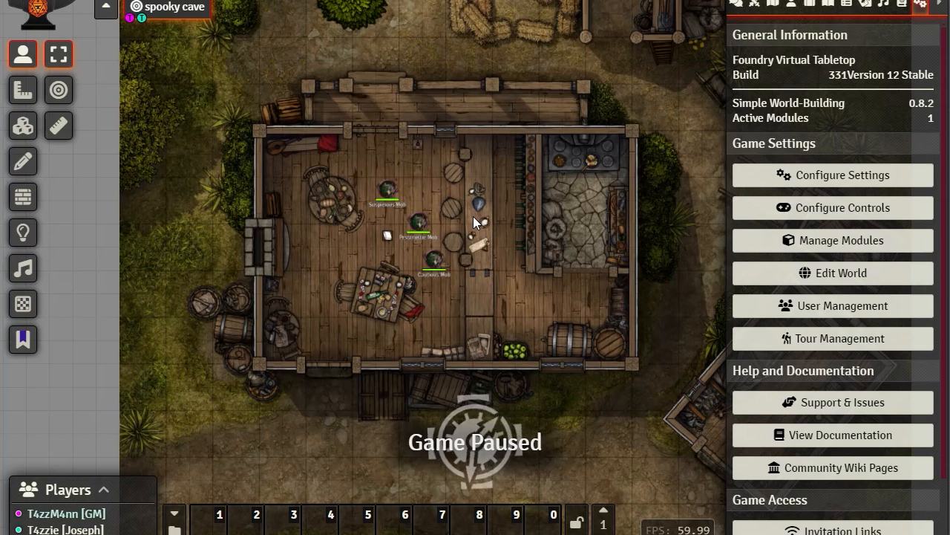
scroll(472, 216, up, 1)
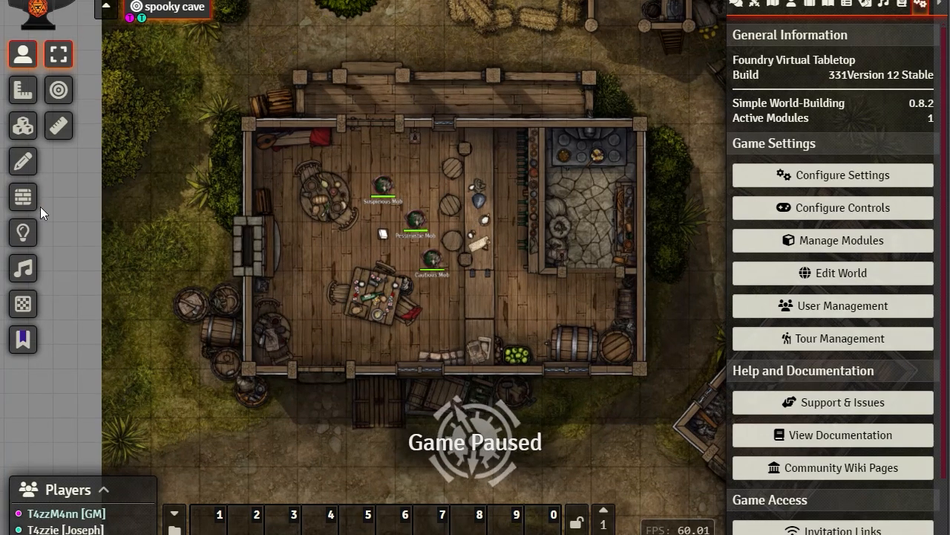
click(23, 196)
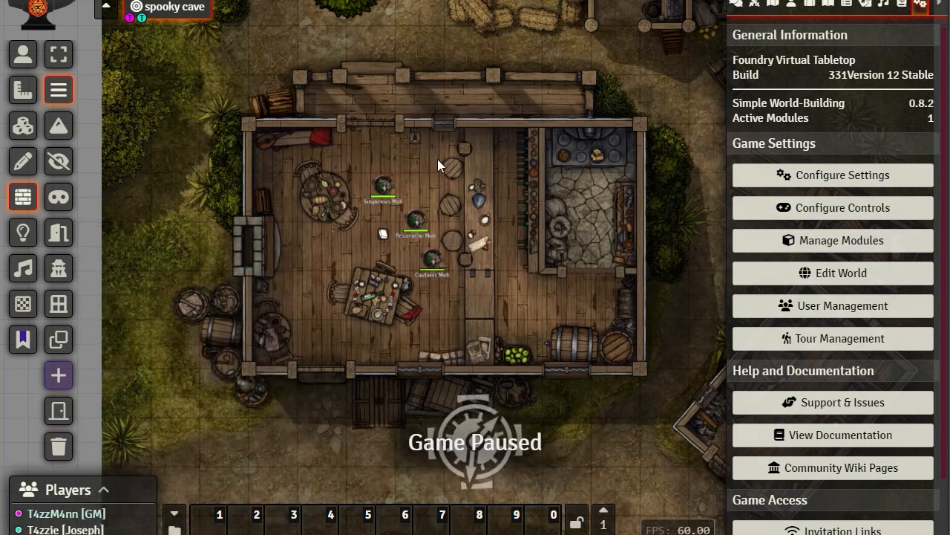
scroll(457, 202, up, 5)
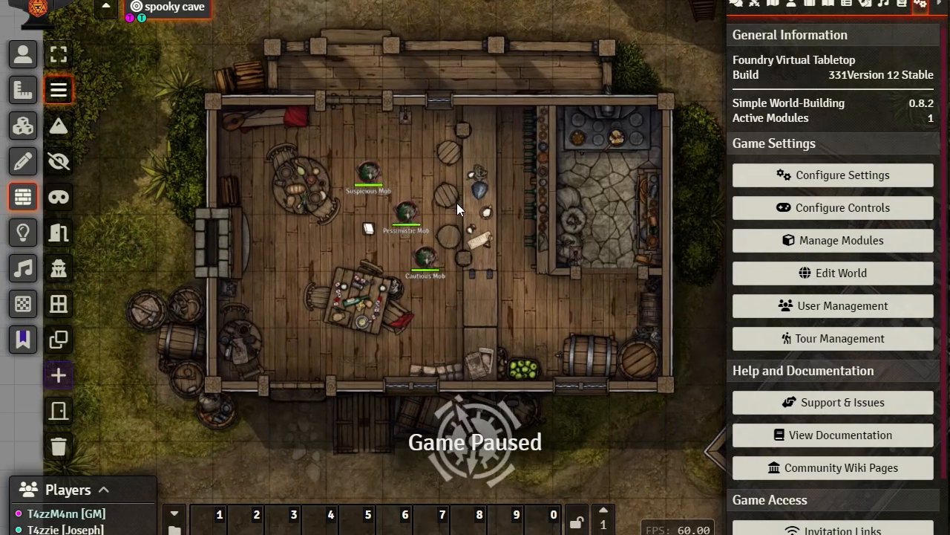
scroll(457, 203, down, 2)
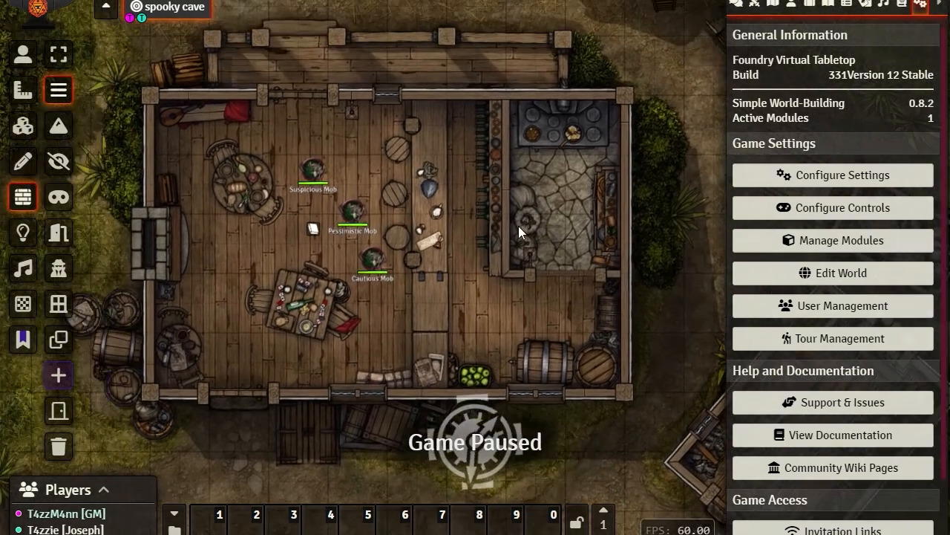
drag(519, 226, 518, 191)
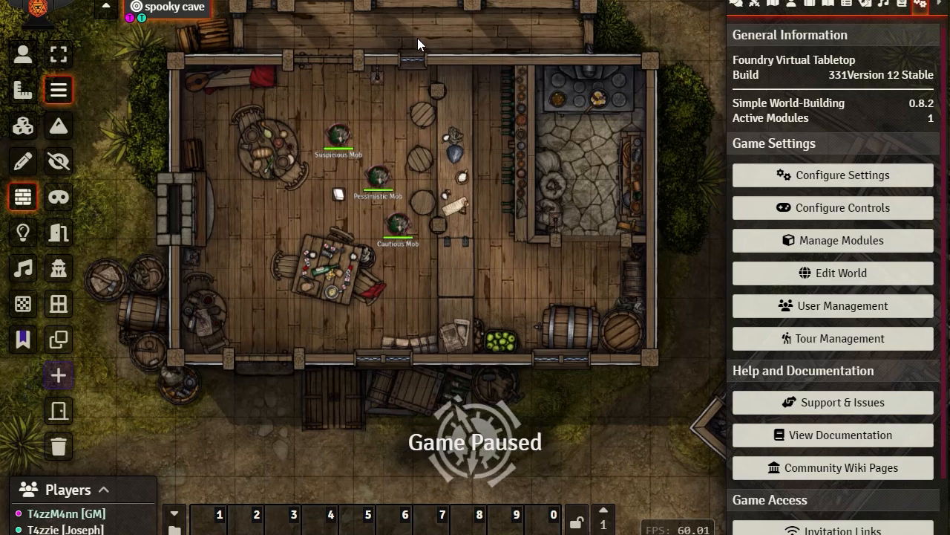
drag(418, 38, 455, 76)
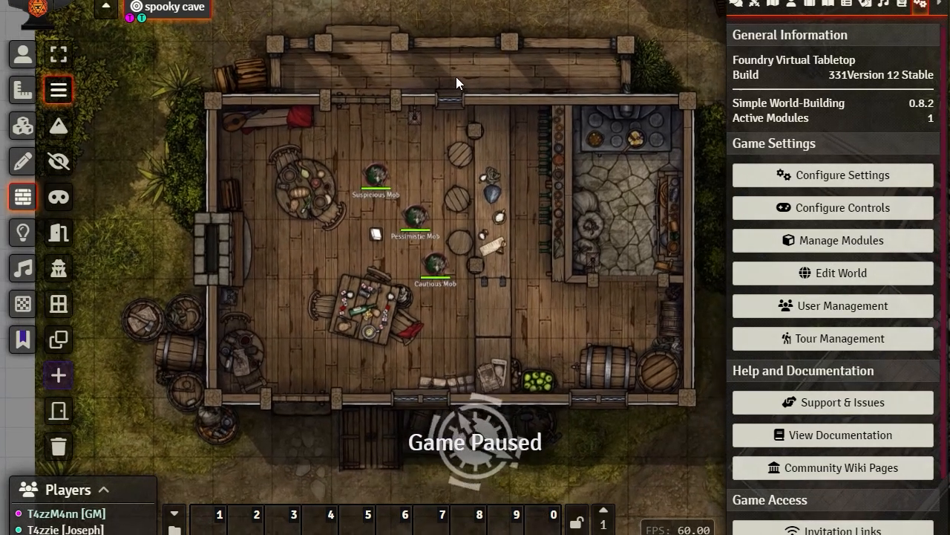
key(space)
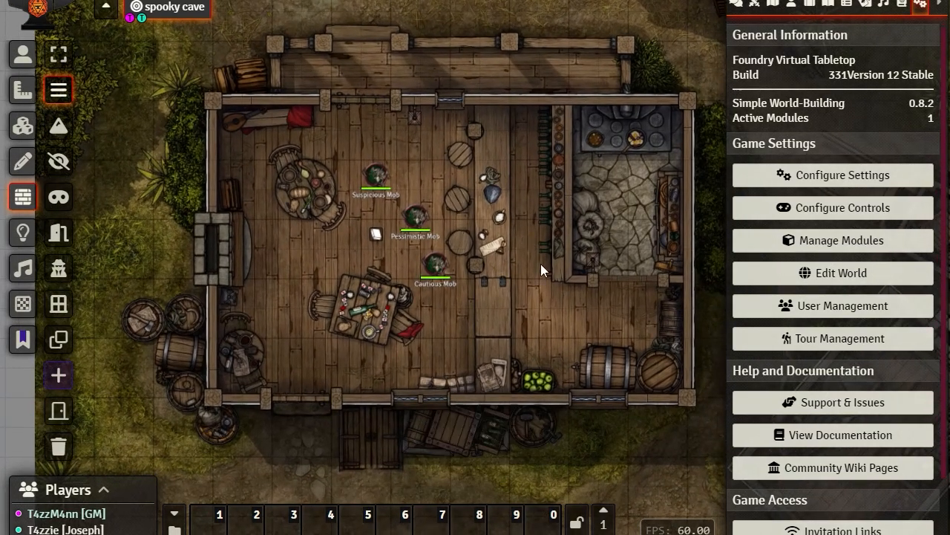
Draw a wall segment along the tavern's upper wall, from the wooden post beside the door to the window
drag(542, 188, 525, 211)
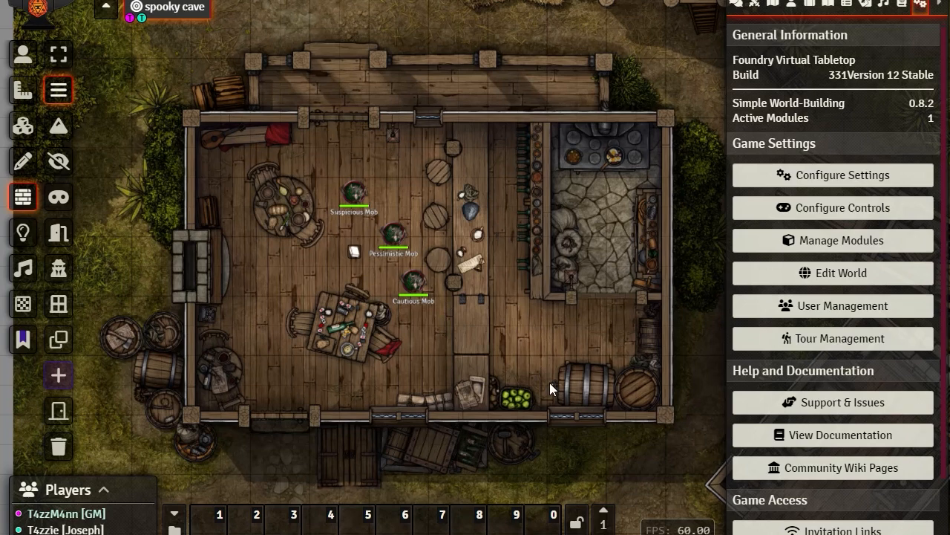
scroll(342, 205, up, 2)
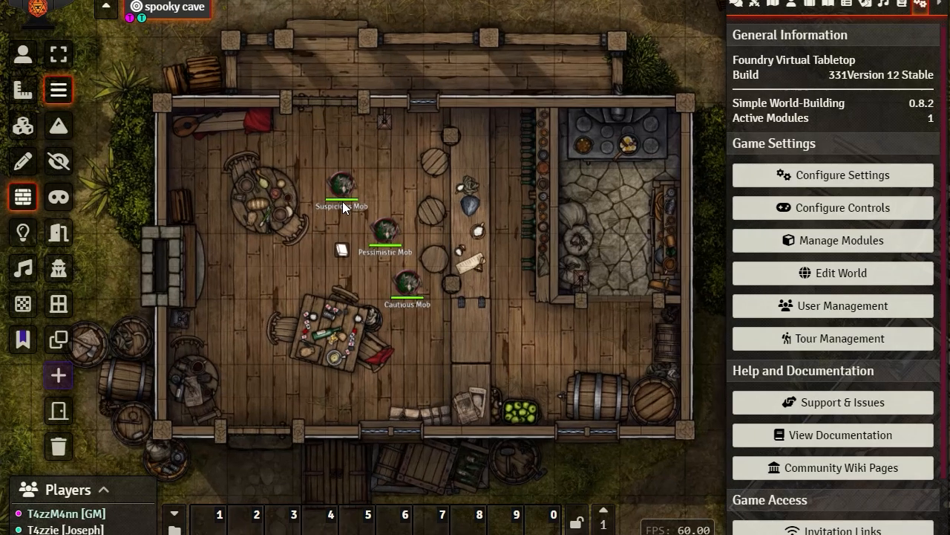
drag(407, 207, 387, 203)
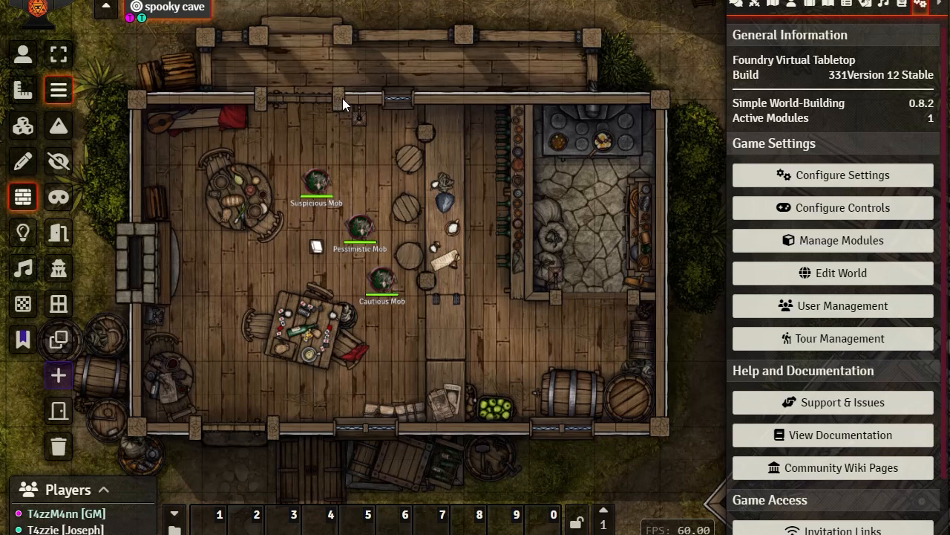
drag(395, 100, 383, 98)
Select the wall segment between the post and the window to examine its endpoints, and clear the selection
scroll(375, 107, up, 8)
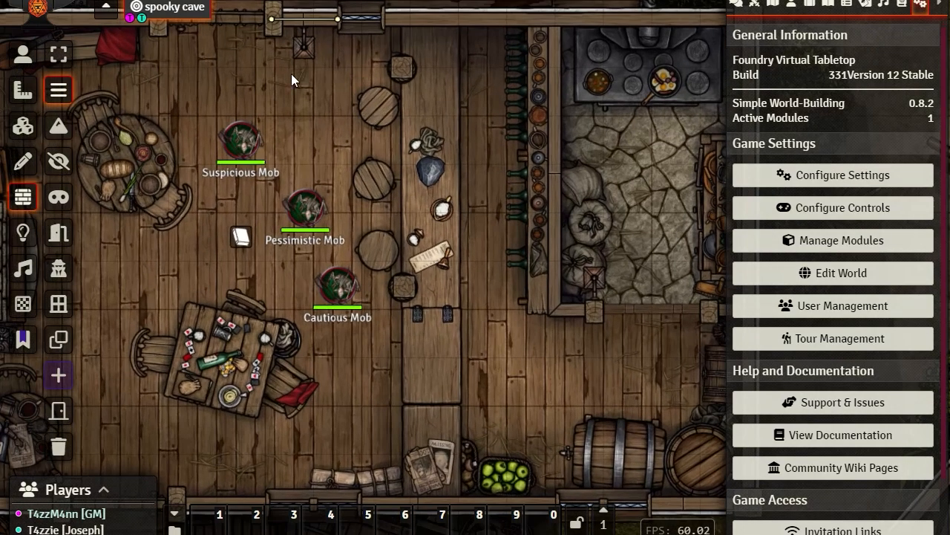
drag(291, 73, 604, 344)
scroll(432, 238, up, 6)
scroll(427, 239, up, 8)
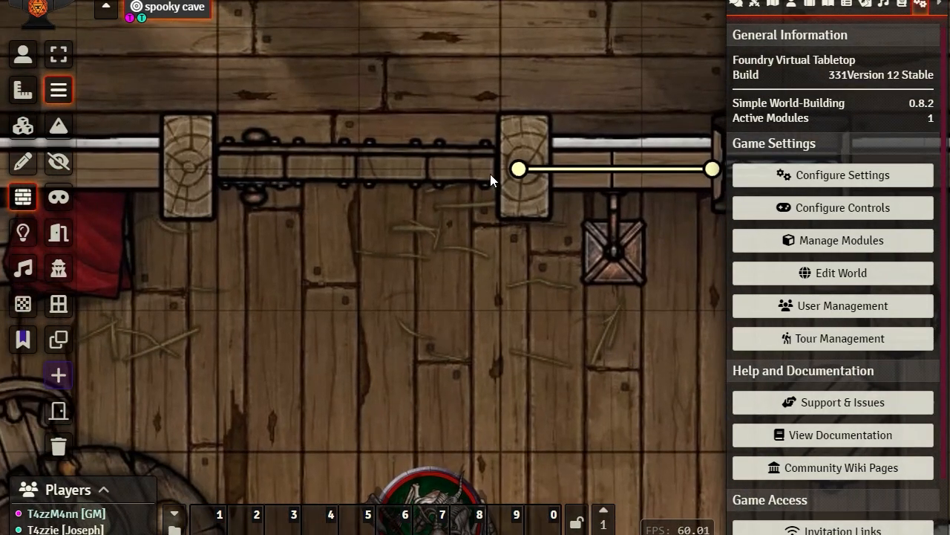
mouse_move(519, 170)
mouse_down()
mouse_move(543, 266)
mouse_move(520, 160)
mouse_move(511, 174)
mouse_move(547, 256)
mouse_move(502, 253)
mouse_move(508, 174)
mouse_move(523, 173)
mouse_up()
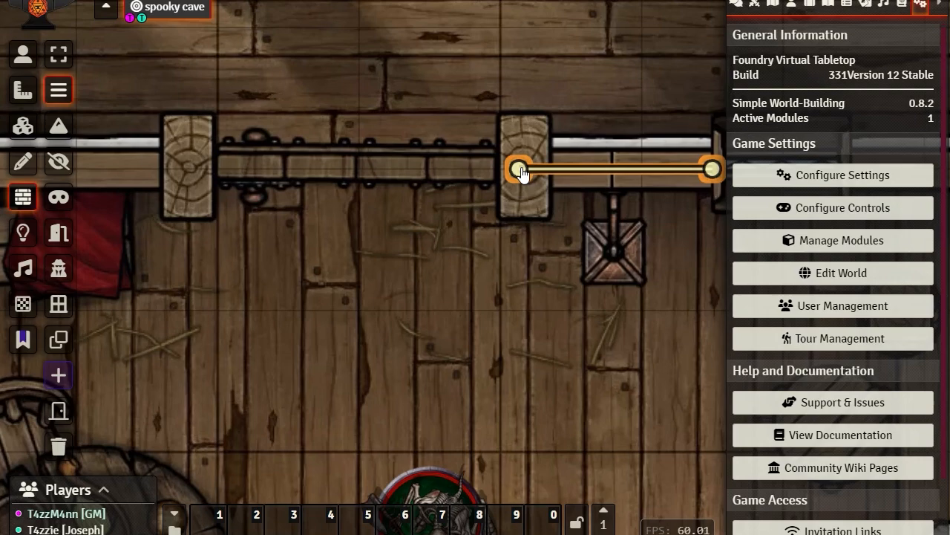
drag(522, 173, 522, 173)
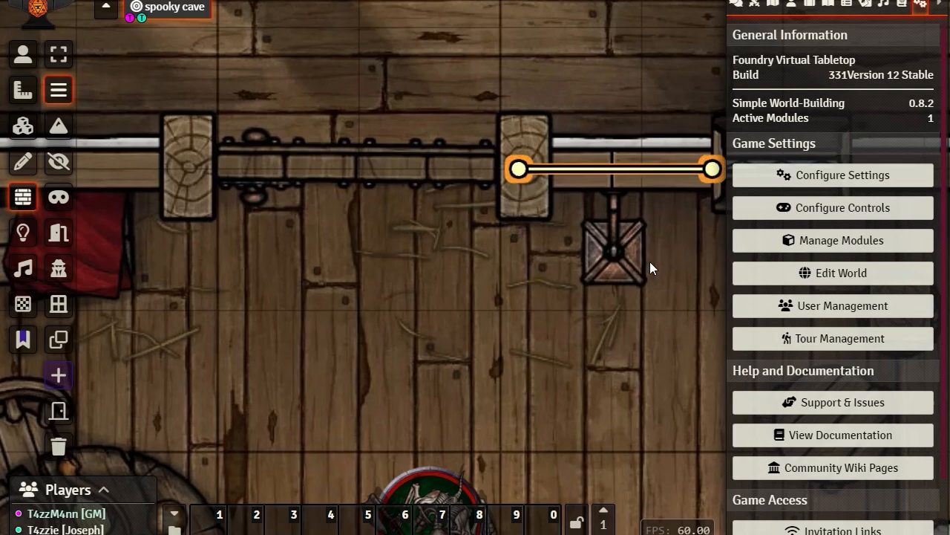
drag(679, 280, 459, 270)
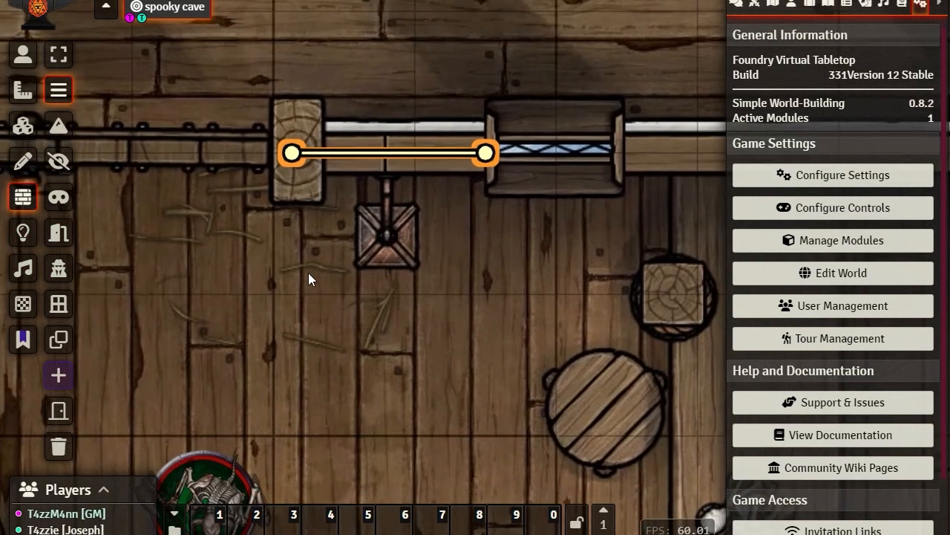
click(275, 292)
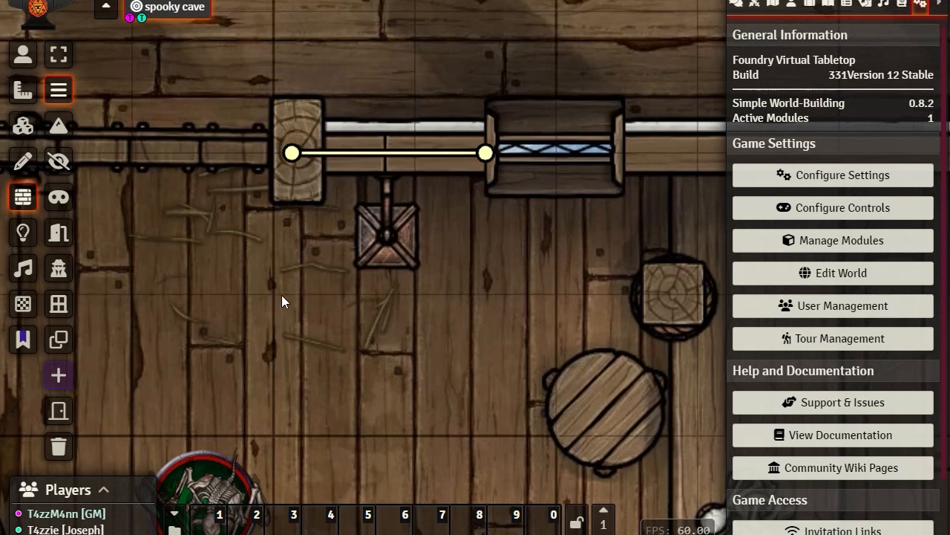
Draw a short horizontal test wall on the tavern floor below the post and delete it
drag(283, 295, 343, 294)
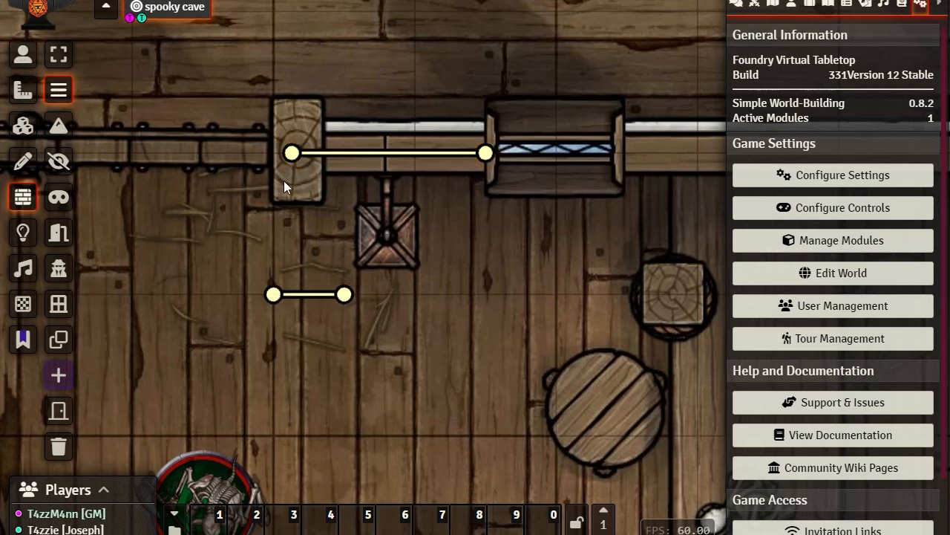
click(344, 294)
key(Delete)
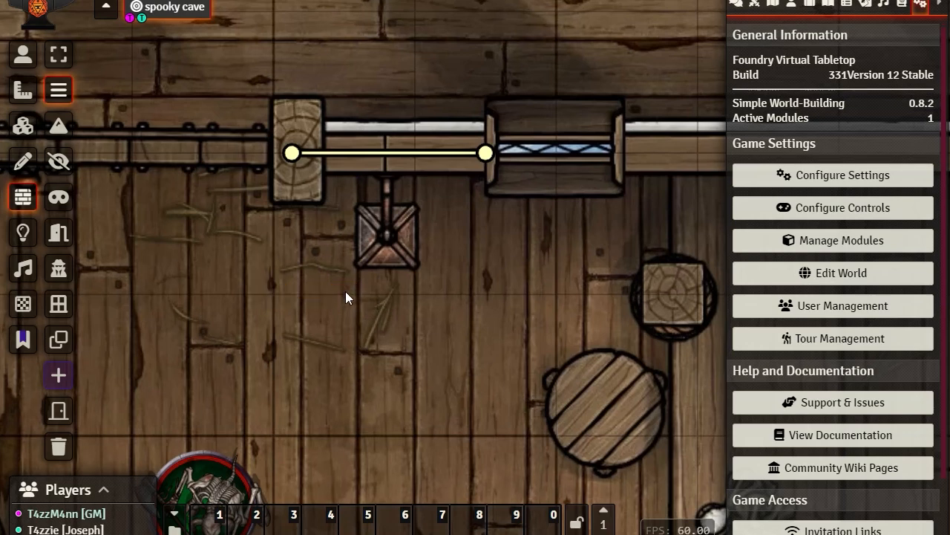
Draw a closed chain of seven connected wall segments on the tavern floor, around the area below the window
drag(274, 294, 444, 296)
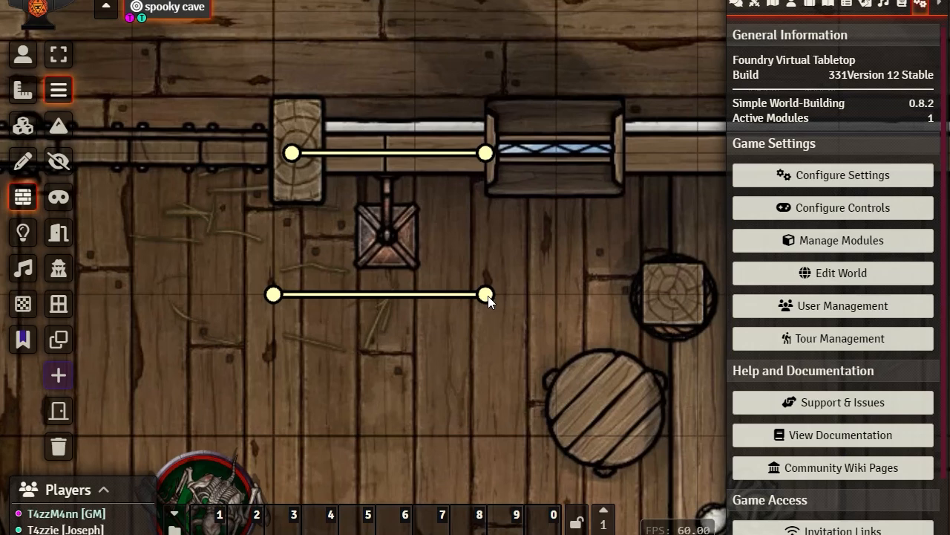
drag(485, 301, 505, 418)
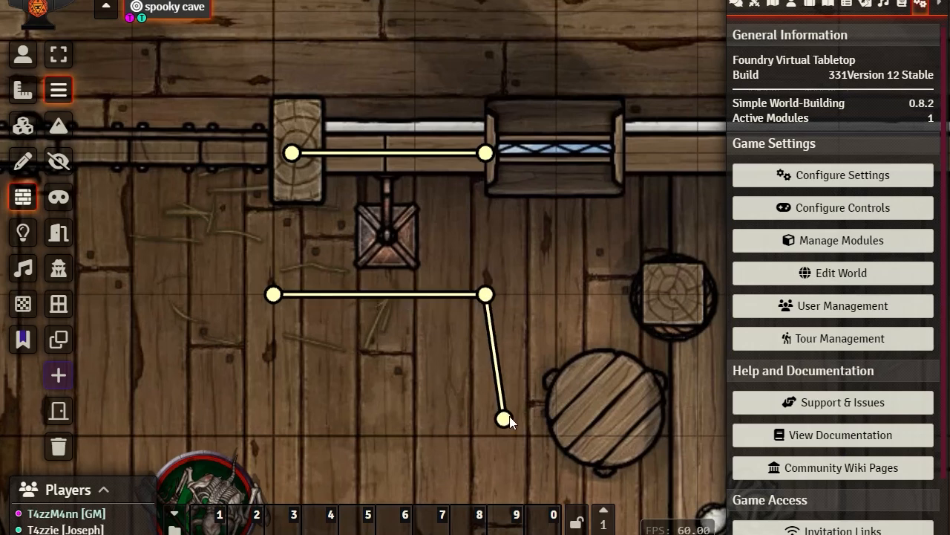
click(645, 313)
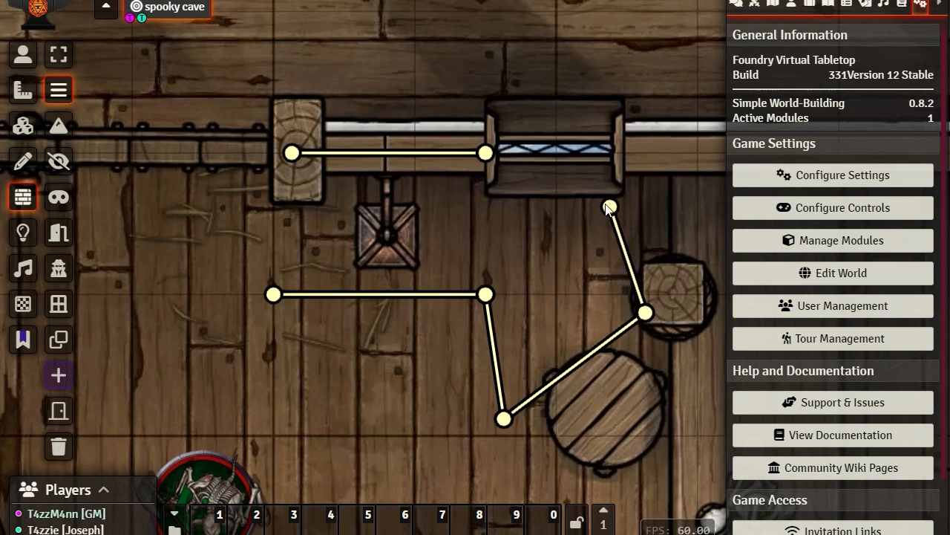
click(592, 208)
click(379, 206)
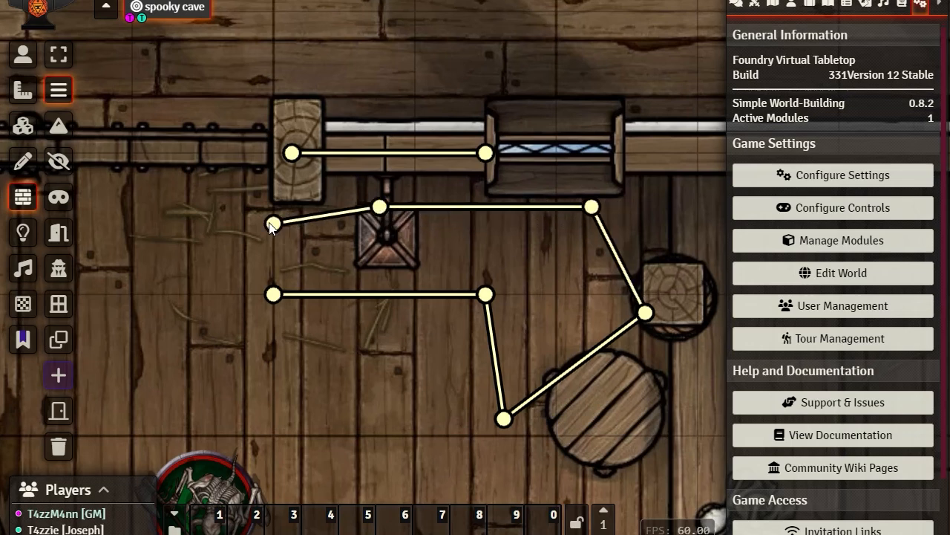
click(272, 225)
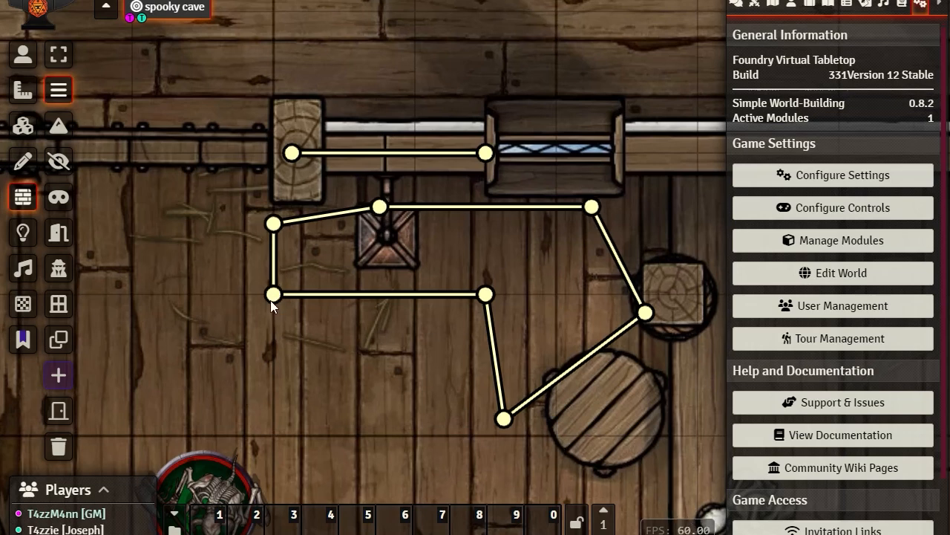
Reshape the closed wall outline by moving its lower endpoints outward and rejoining them, removing the inward notch
mouse_move(273, 295)
mouse_down()
mouse_move(220, 329)
mouse_move(273, 313)
mouse_up()
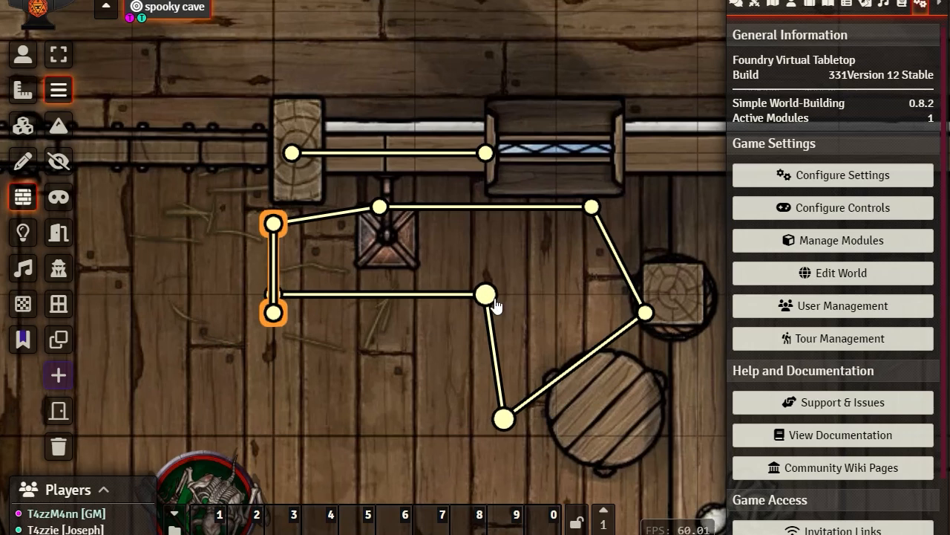
drag(486, 295, 414, 418)
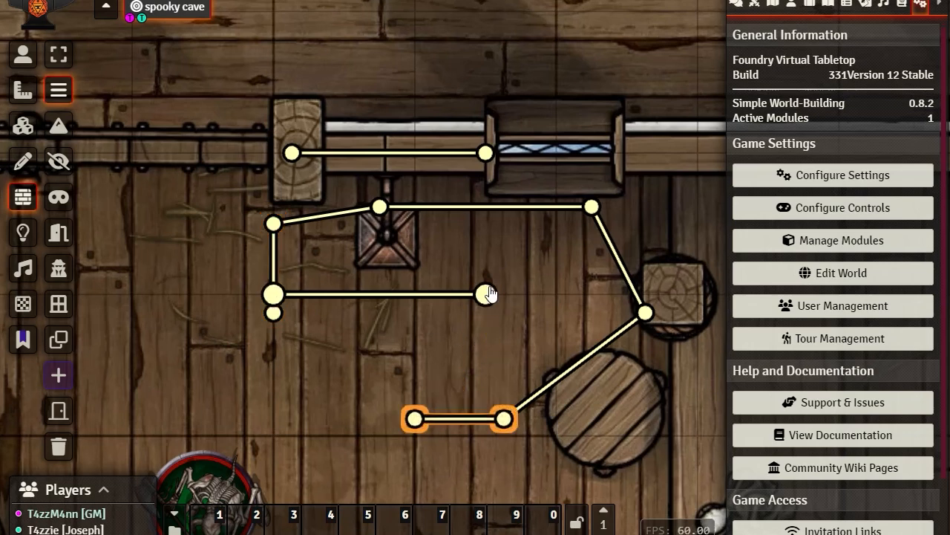
drag(487, 294, 414, 418)
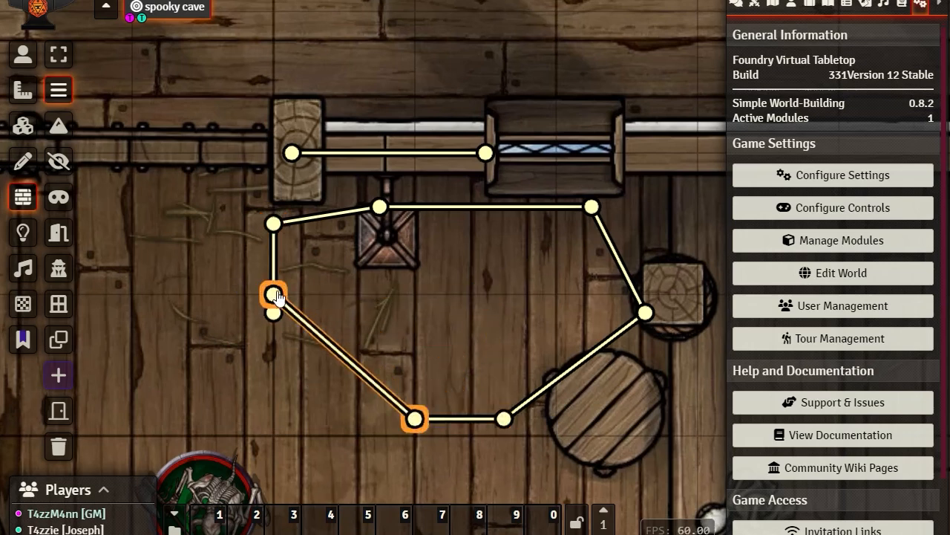
drag(276, 297, 276, 318)
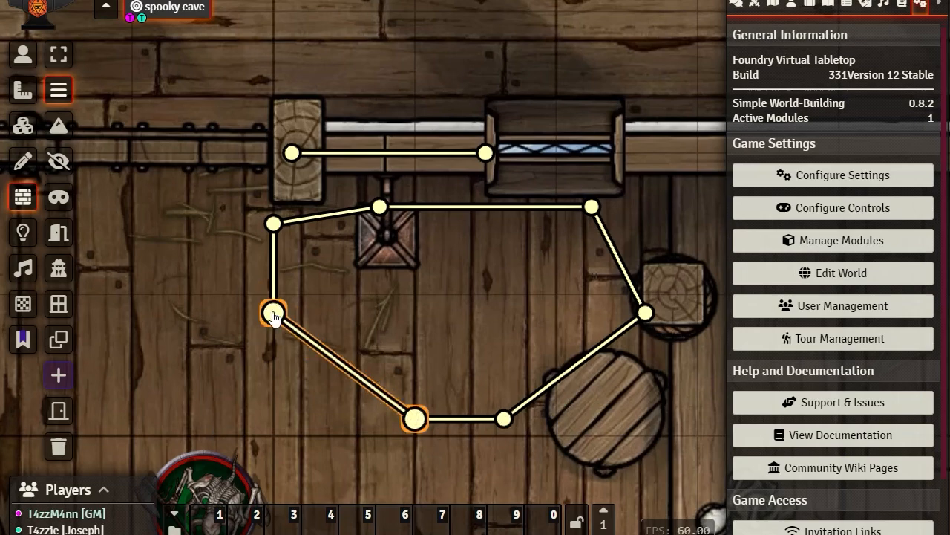
click(153, 199)
With the Select tool, box-select the wall segments meeting at the outline's lower-left corner and clear the selection
click(59, 55)
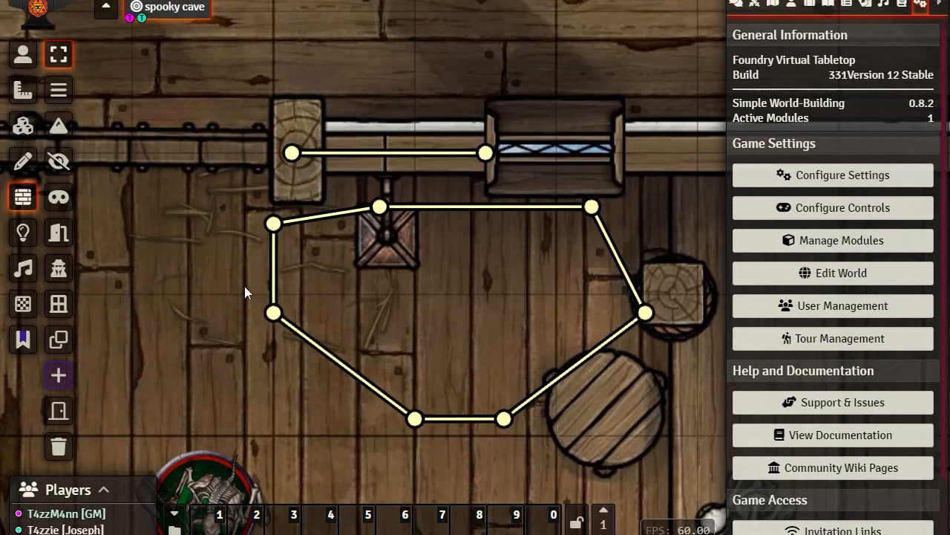
drag(244, 285, 287, 412)
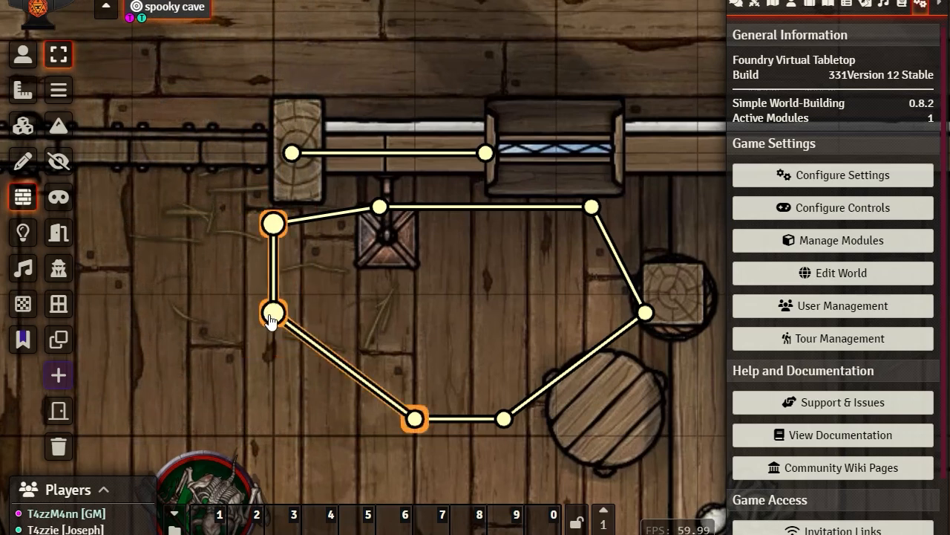
mouse_move(285, 305)
mouse_down()
mouse_move(234, 361)
mouse_move(211, 365)
mouse_move(288, 296)
mouse_move(287, 320)
mouse_move(274, 319)
mouse_up()
click(451, 309)
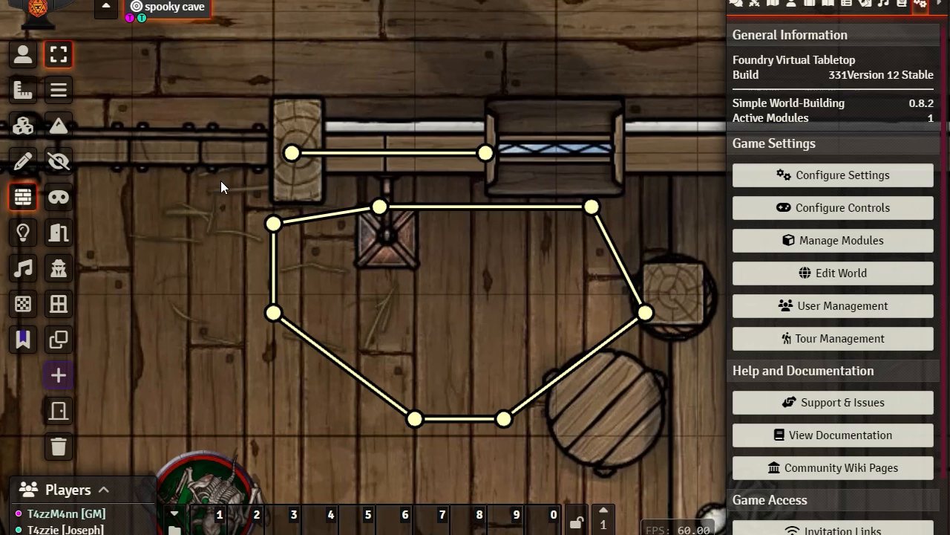
Delete the closed seven-segment wall outline, and extend the wall beside the window to the far edge of the wooden post
drag(210, 179, 706, 453)
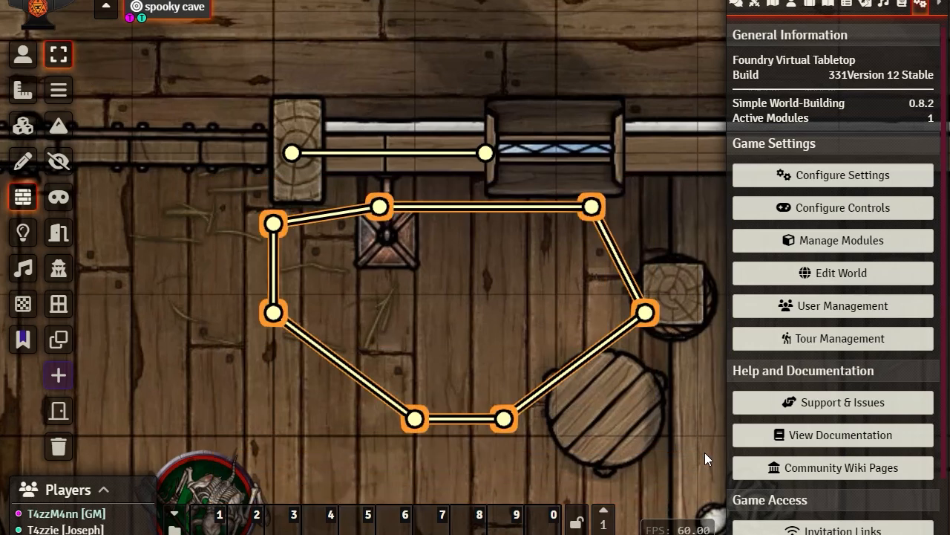
key(Delete)
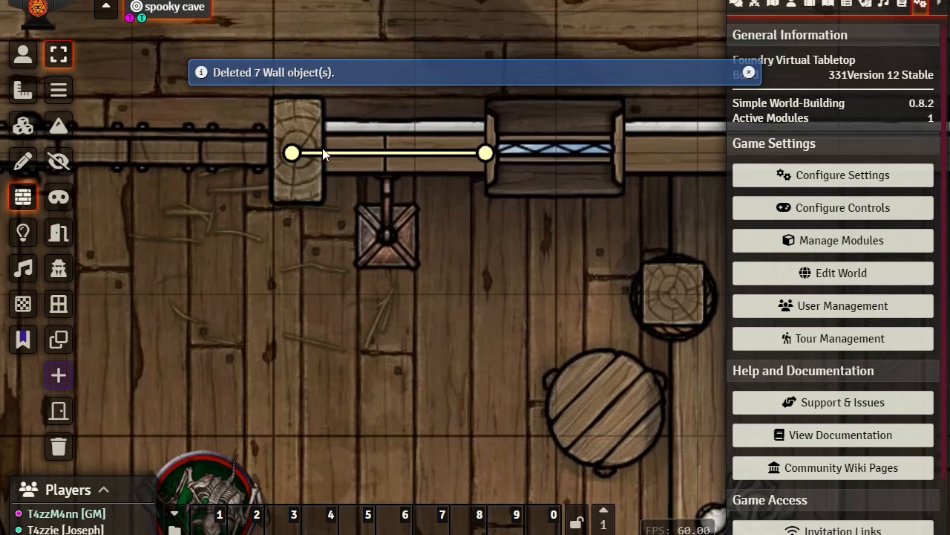
click(292, 156)
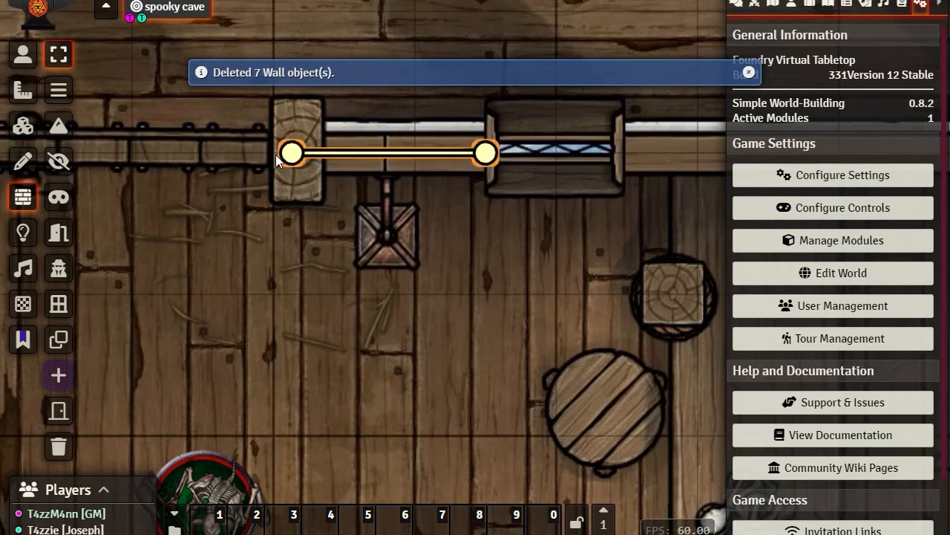
mouse_move(270, 155)
mouse_down()
mouse_move(227, 158)
mouse_move(273, 158)
mouse_up()
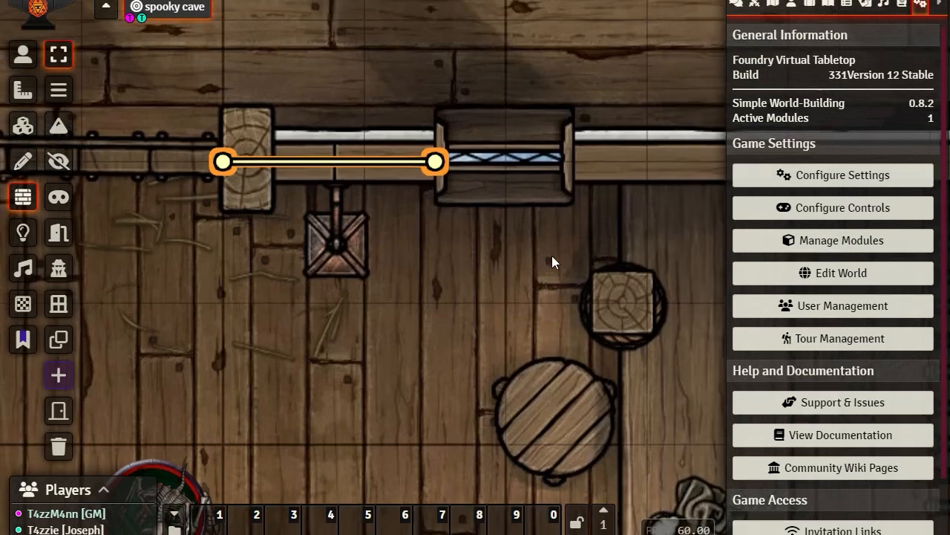
Draw a wall along the tavern's upper exterior wall, from the window's far edge to the corner post beyond the kitchen stove
key(Right)
key(Right)
key(Down)
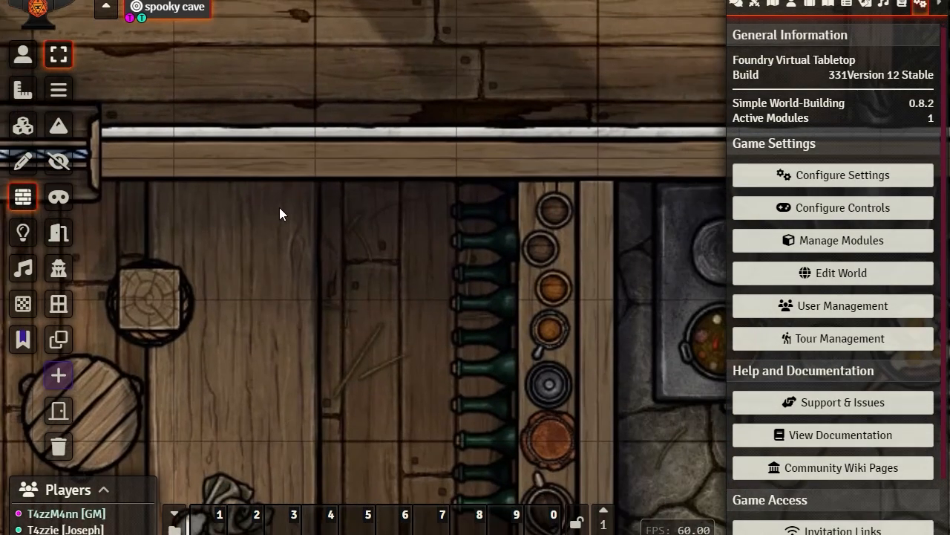
scroll(279, 207, down, 3)
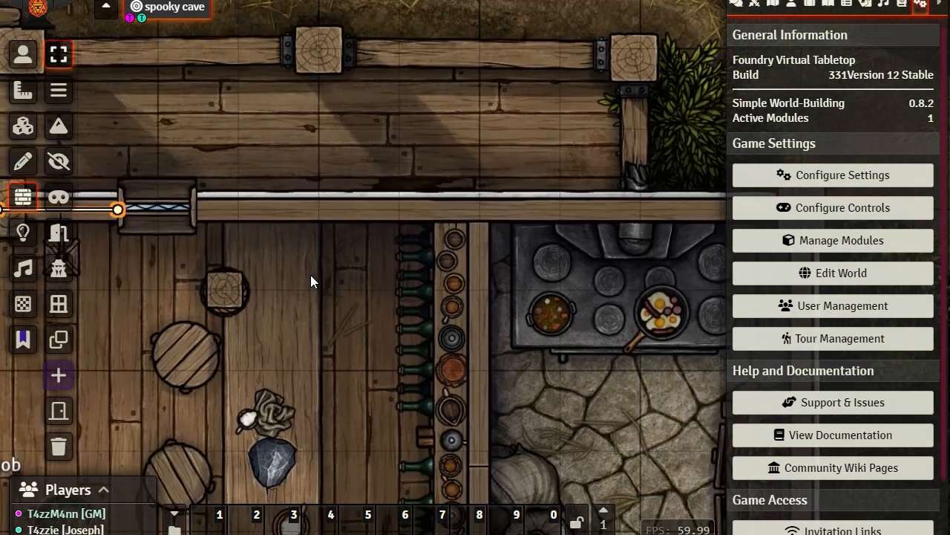
key(Right)
key(Down)
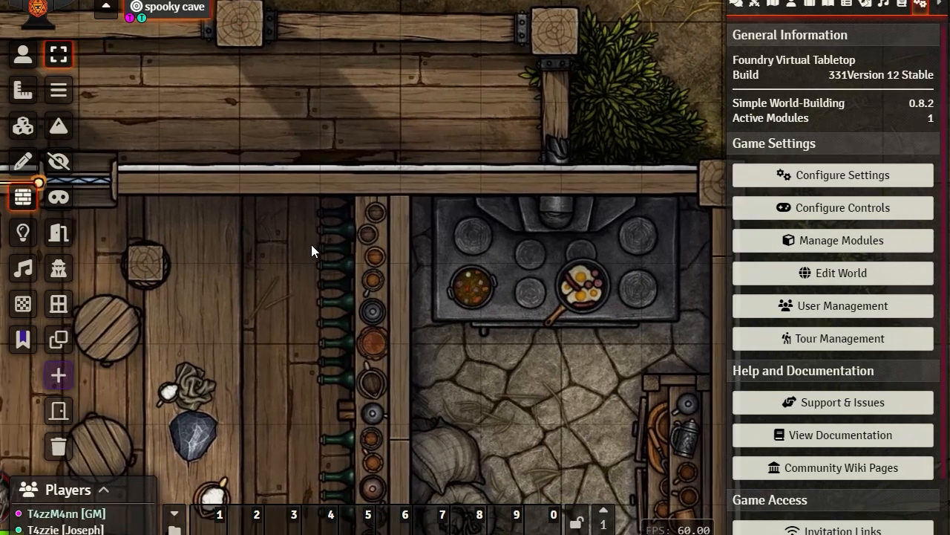
key(Right)
key(Down)
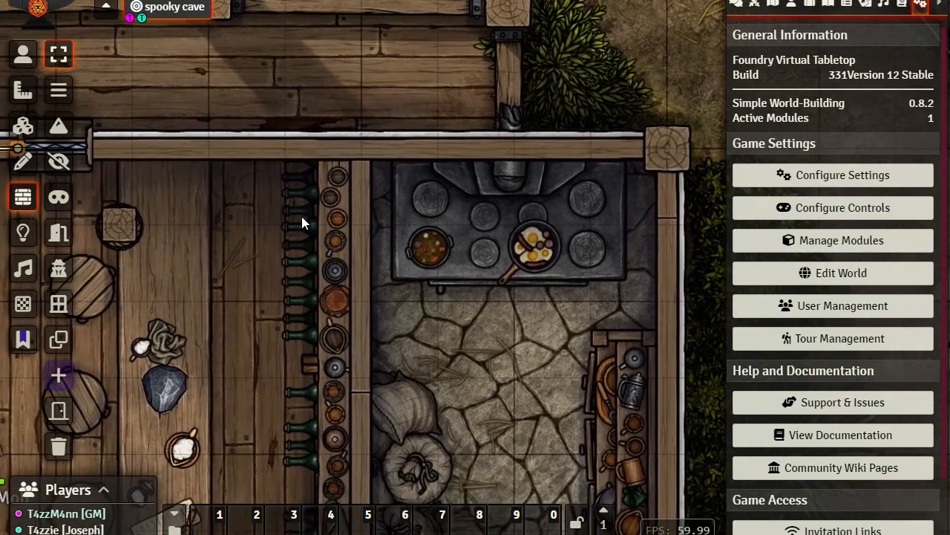
click(59, 90)
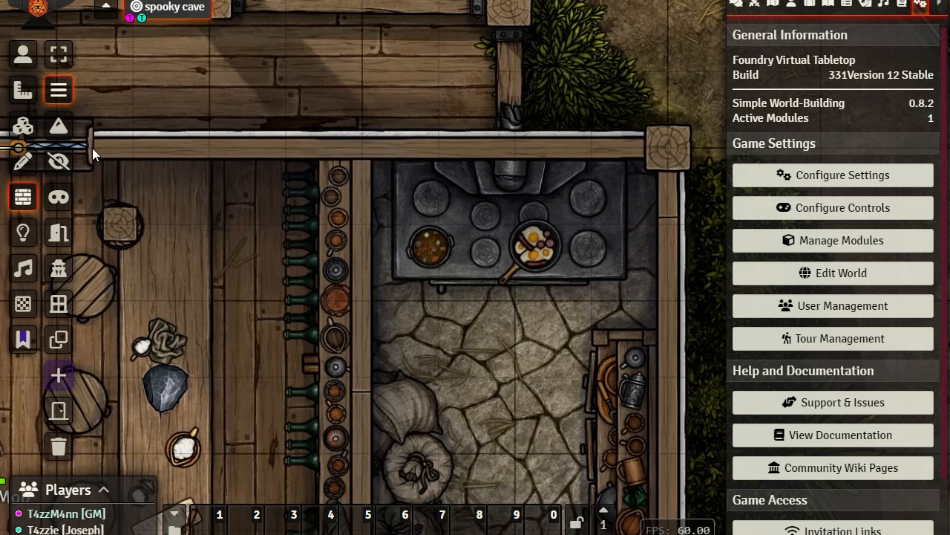
mouse_move(95, 148)
mouse_down()
mouse_move(675, 148)
mouse_move(667, 149)
mouse_up()
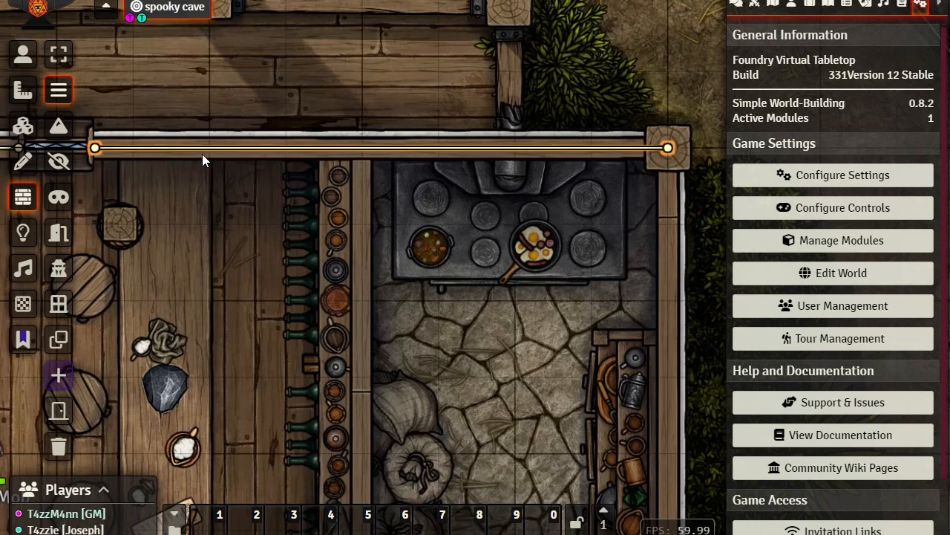
Draw walls along the kitchen-side exterior from the upper to the lower corner post, and from there to the nearest window's edge
drag(644, 292, 493, 139)
scroll(618, 154, down, 3)
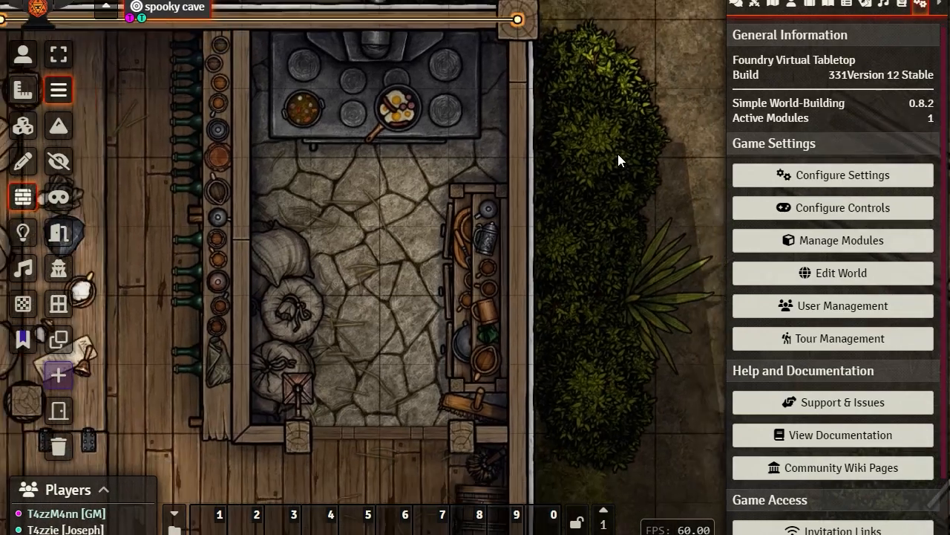
drag(633, 192, 681, 223)
scroll(658, 216, down, 3)
scroll(633, 245, down, 1)
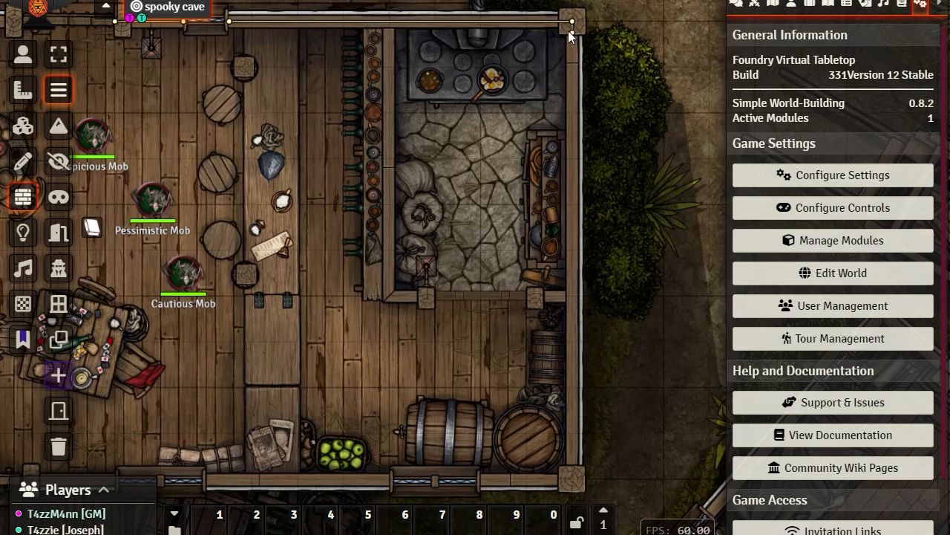
drag(572, 89, 573, 480)
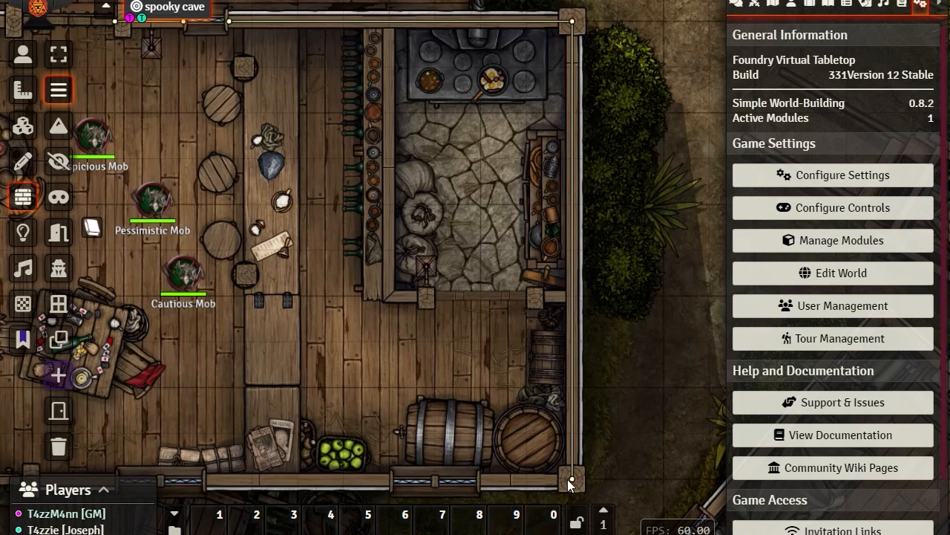
mouse_move(567, 479)
mouse_down()
mouse_move(479, 480)
mouse_move(622, 492)
mouse_move(573, 484)
mouse_up()
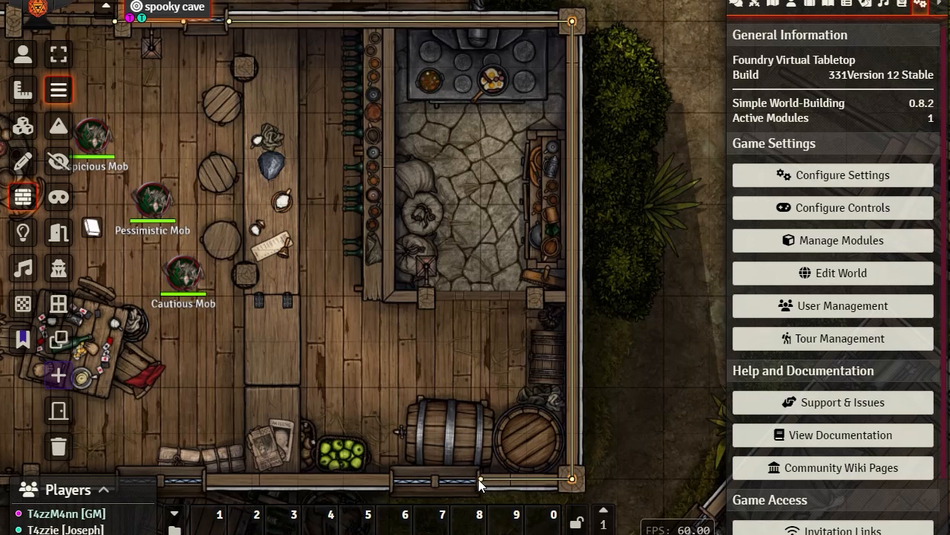
Draw a horizontal test wall on the ground outside below the windows, cancel its chained segment and delete the wall
drag(478, 479, 442, 289)
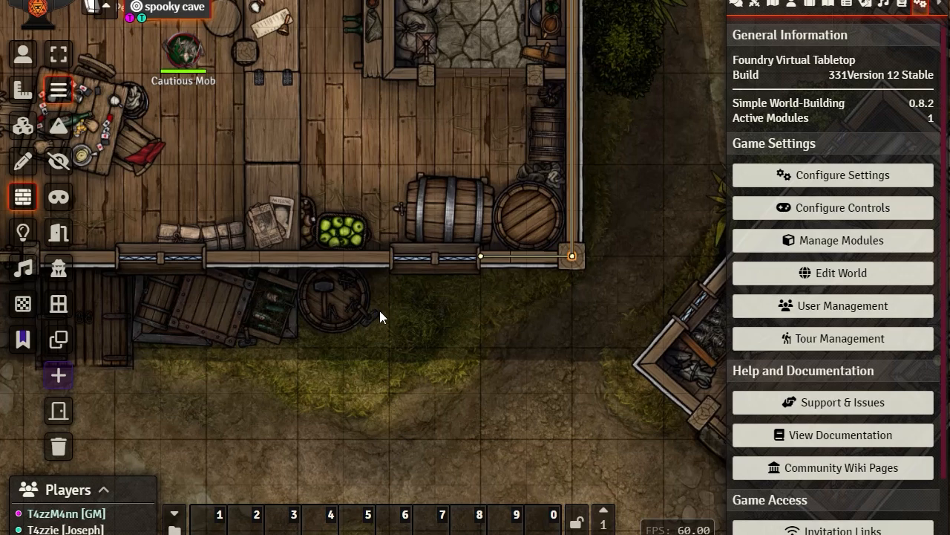
drag(380, 310, 554, 351)
drag(637, 423, 511, 399)
drag(578, 331, 324, 324)
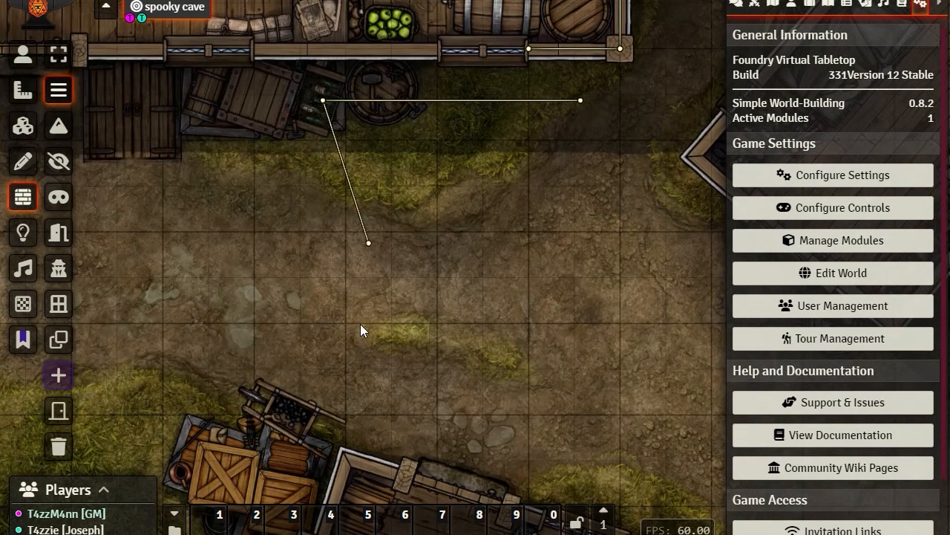
right_click(324, 207)
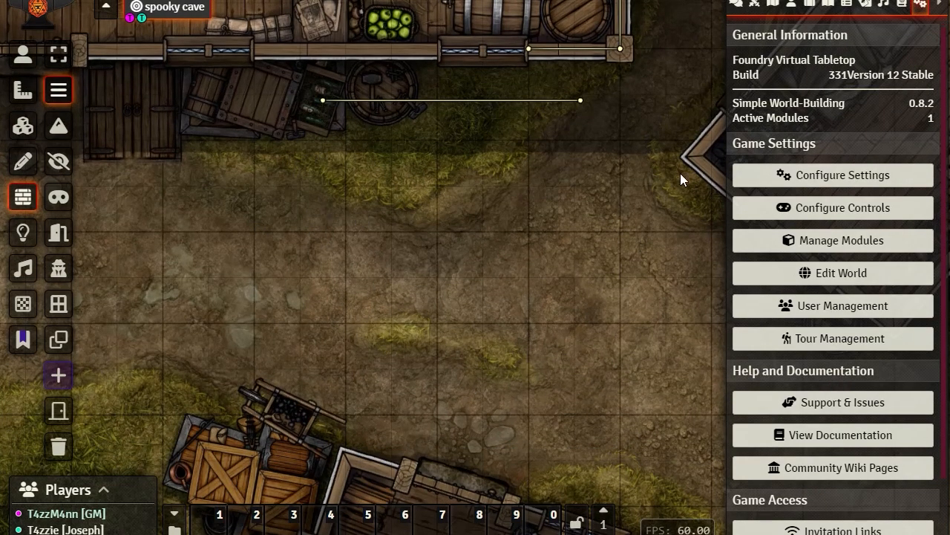
click(580, 101)
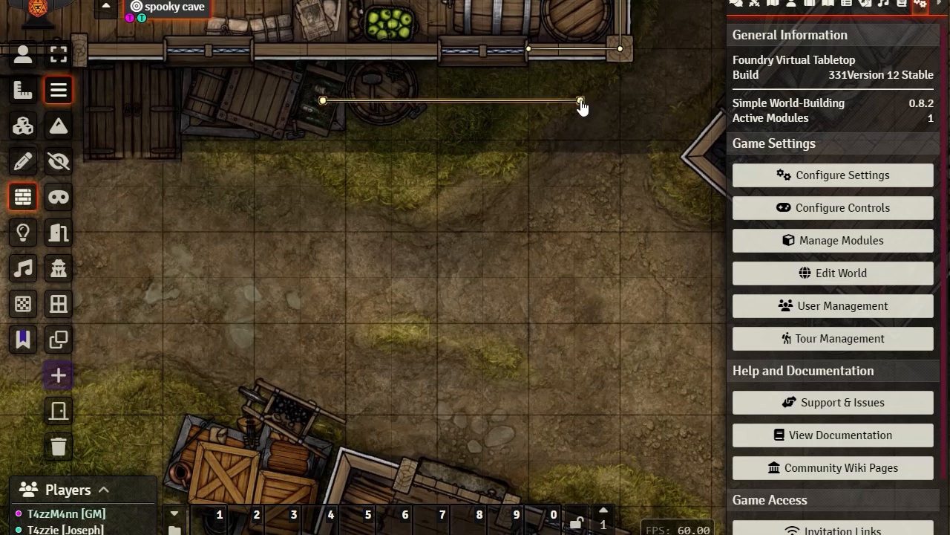
key(Delete)
Draw a wall along the lower exterior wall between the two windows, below the apple basket
drag(533, 171, 417, 274)
scroll(606, 295, up, 11)
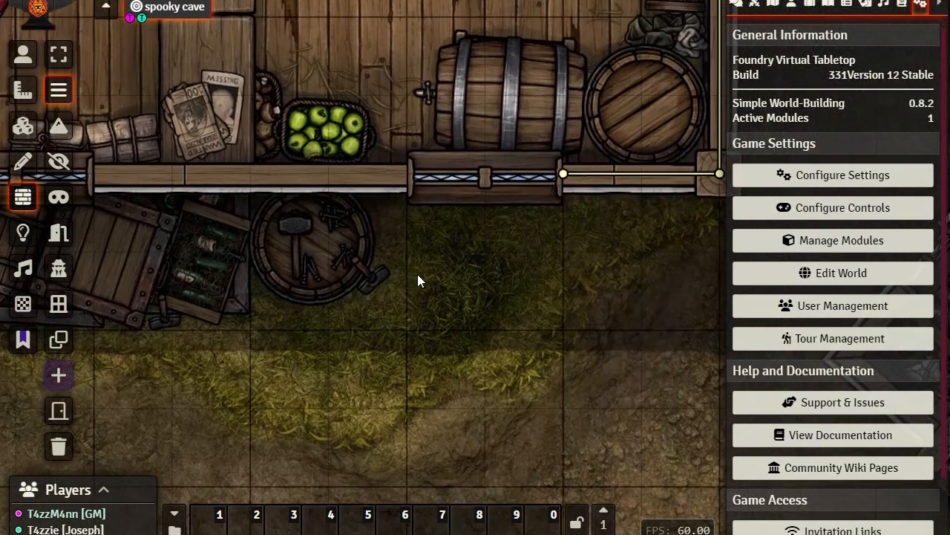
scroll(424, 268, up, 6)
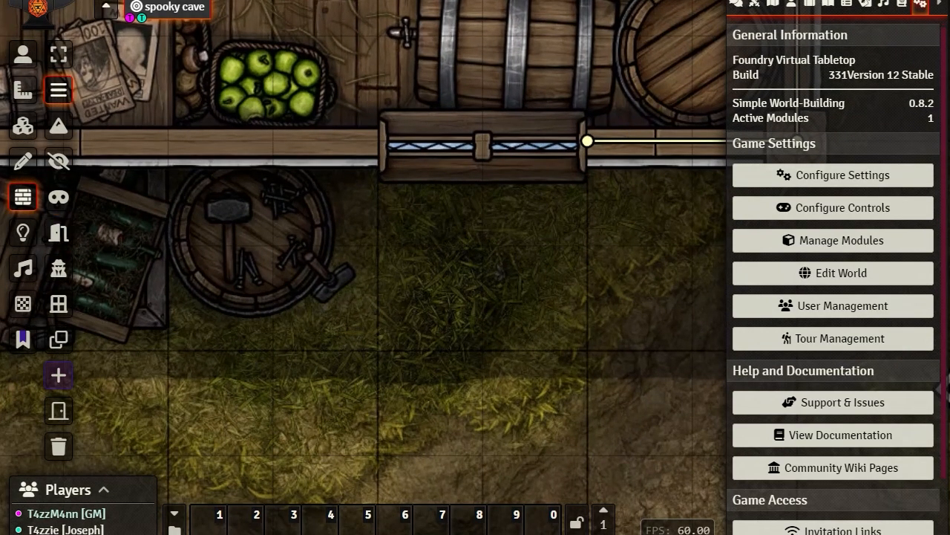
drag(162, 277, 324, 266)
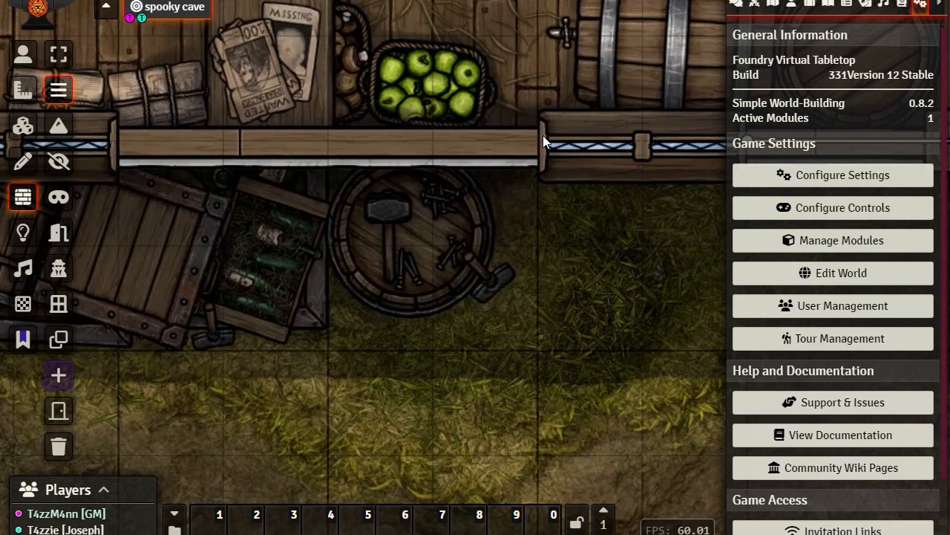
drag(396, 218, 272, 250)
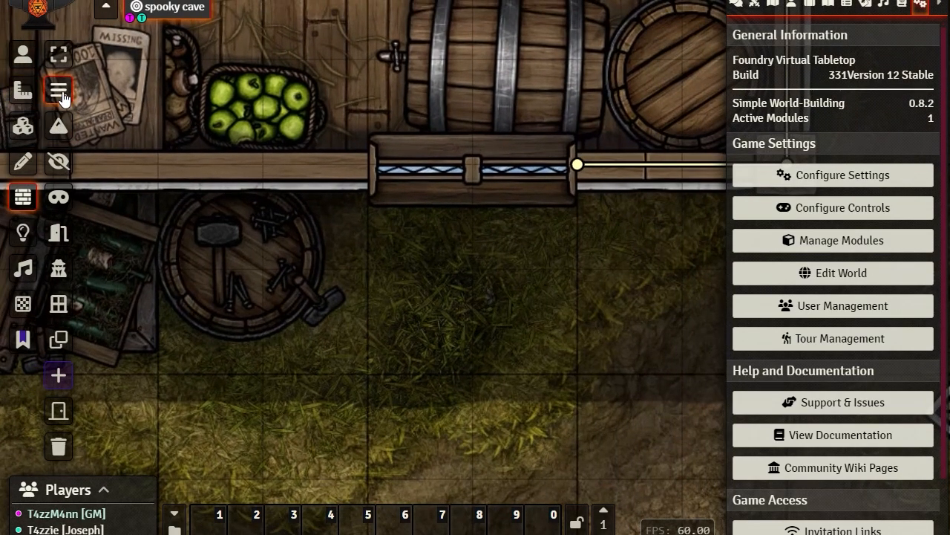
drag(328, 294, 549, 299)
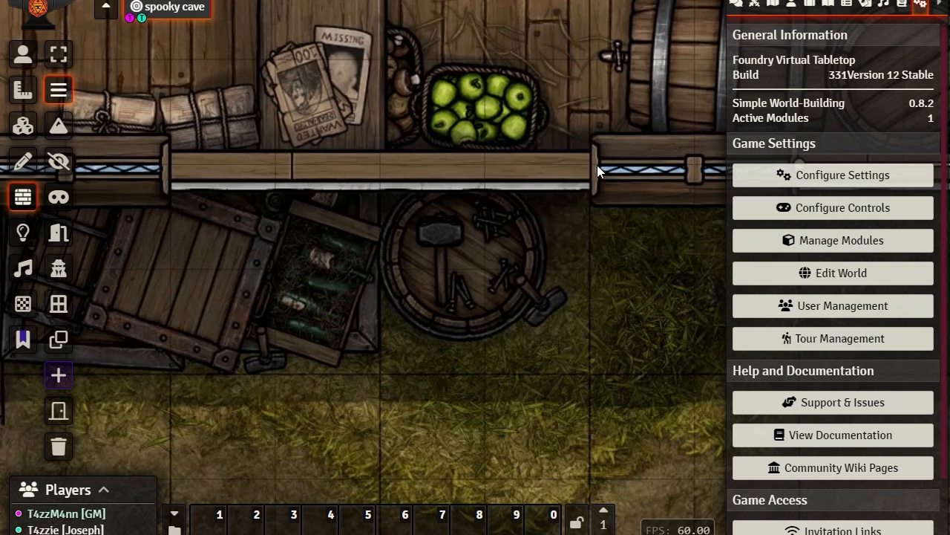
drag(595, 164, 162, 159)
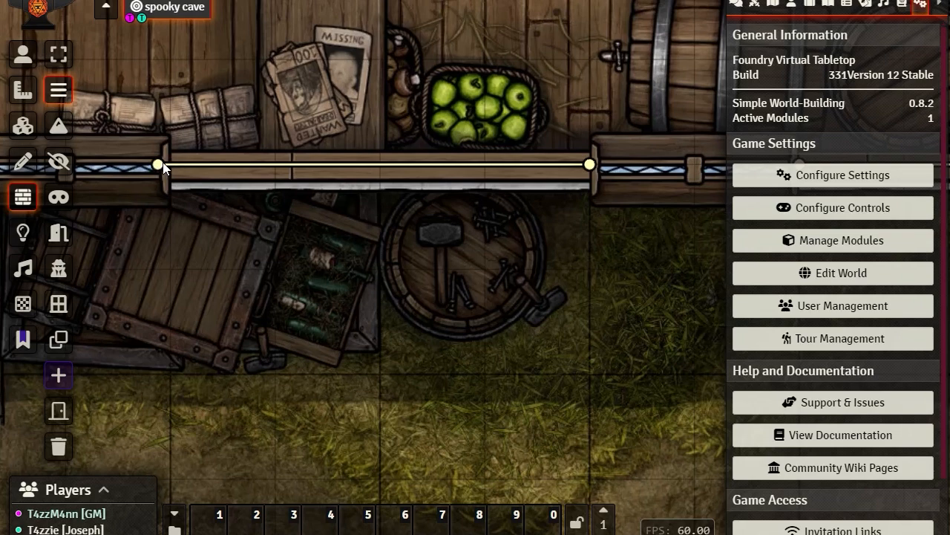
Draw a wall from the second lower window's far edge to the entrance door's nearest post, above the cellar doors
drag(157, 256, 674, 264)
drag(363, 271, 464, 271)
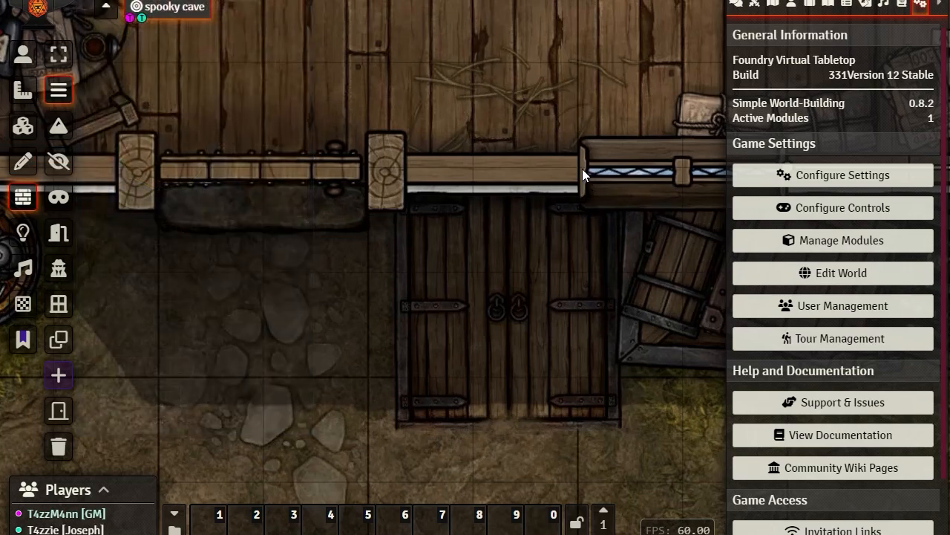
drag(583, 168, 367, 170)
Draw walls from the entrance door's other post to the corner post, and along the side exterior from the fireplace to that corner
drag(253, 249, 632, 253)
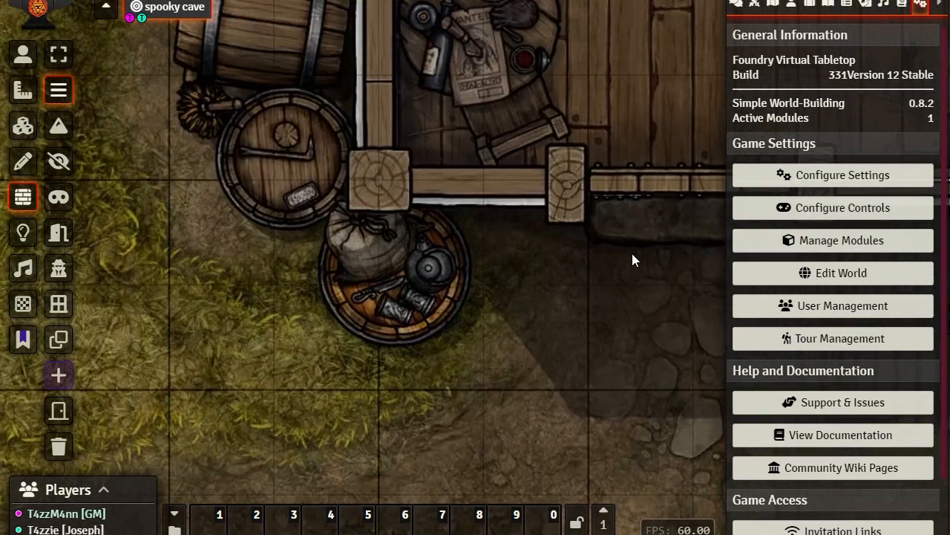
drag(588, 181, 376, 184)
drag(483, 32, 500, 335)
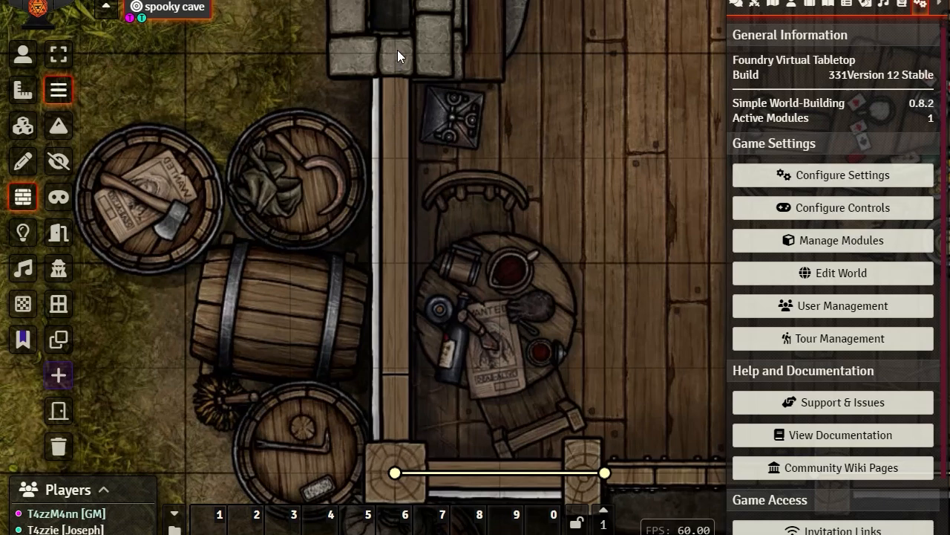
mouse_move(394, 52)
mouse_down()
mouse_move(403, 444)
mouse_move(395, 472)
mouse_up()
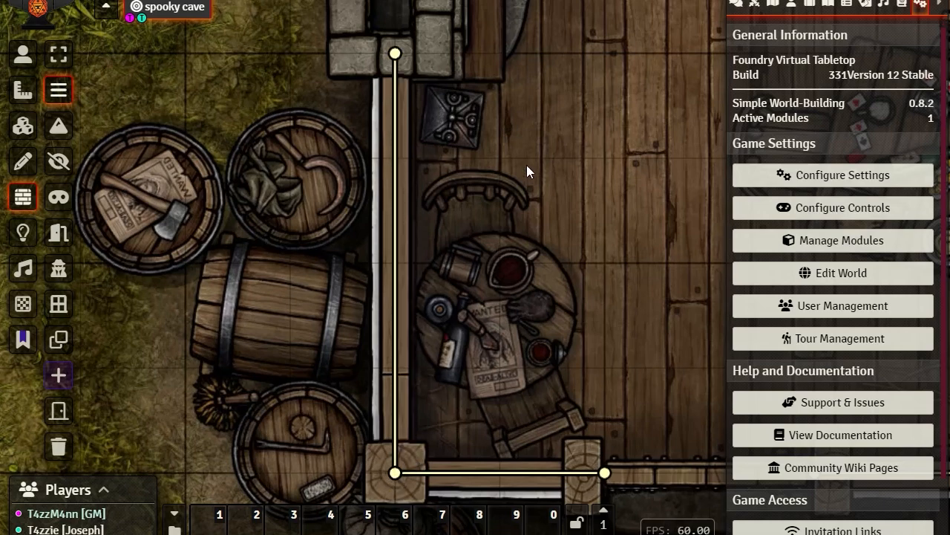
Enclose the fireplace's stonework with a closed rectangular chain of walls
drag(527, 165, 530, 412)
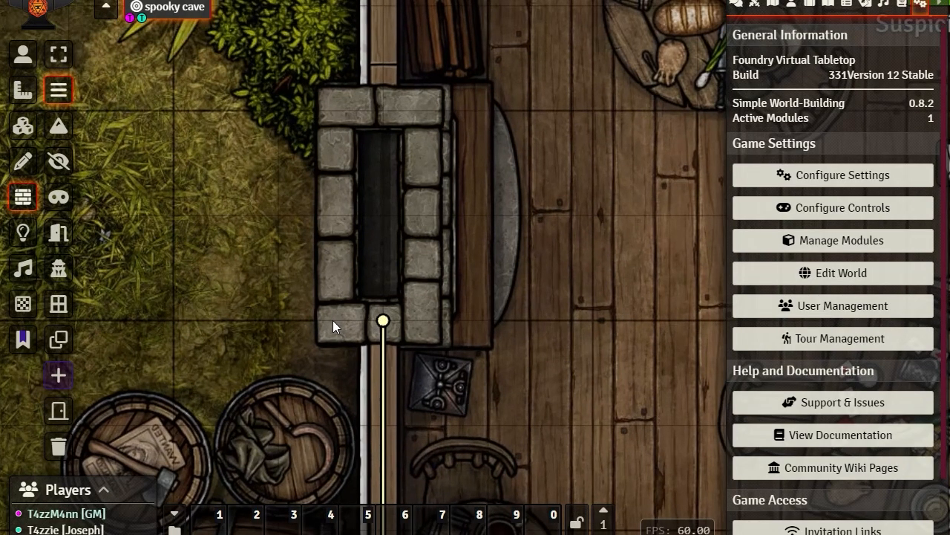
drag(332, 319, 421, 326)
drag(442, 325, 444, 326)
drag(425, 324, 389, 256)
right_click(388, 256)
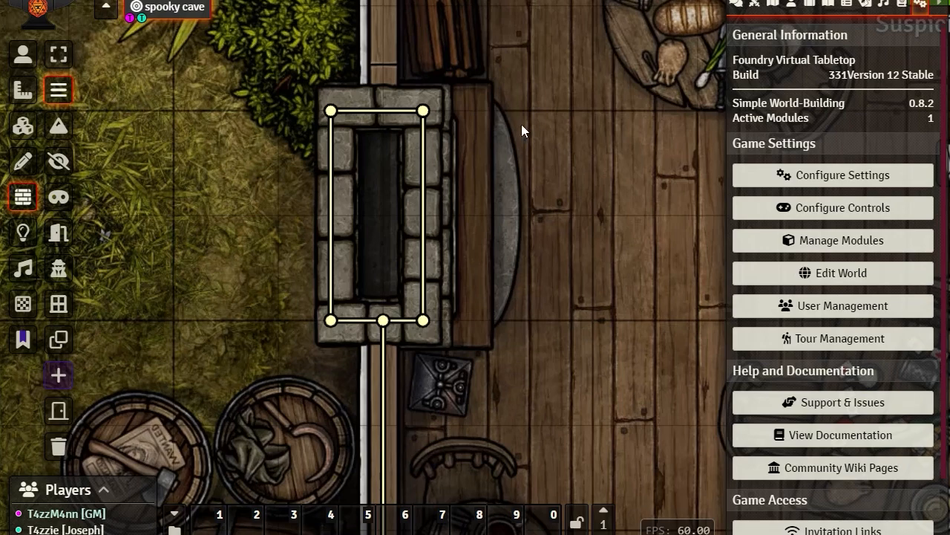
Examine where the side wall's endpoint meets the lower edge of the fireplace outline, selecting that wall
drag(521, 124, 503, 405)
scroll(515, 232, down, 3)
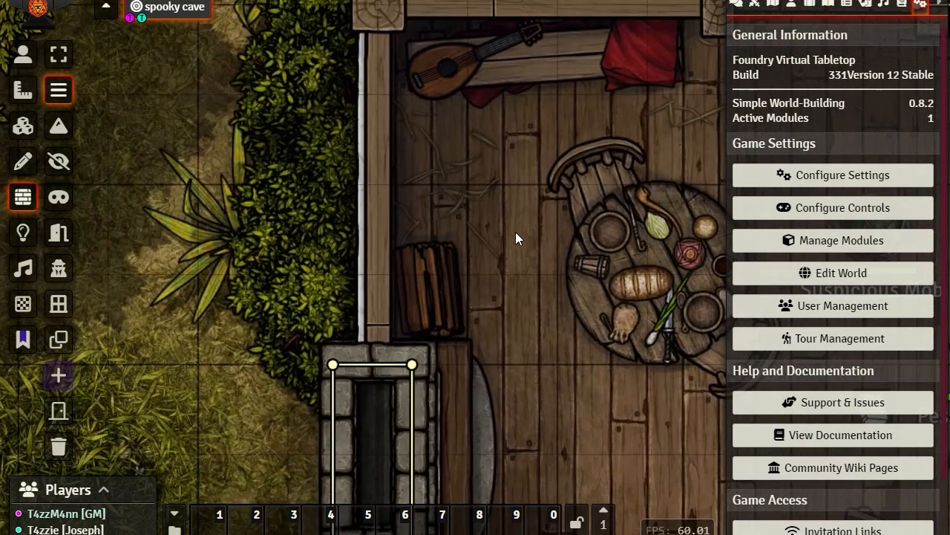
drag(523, 286, 508, 117)
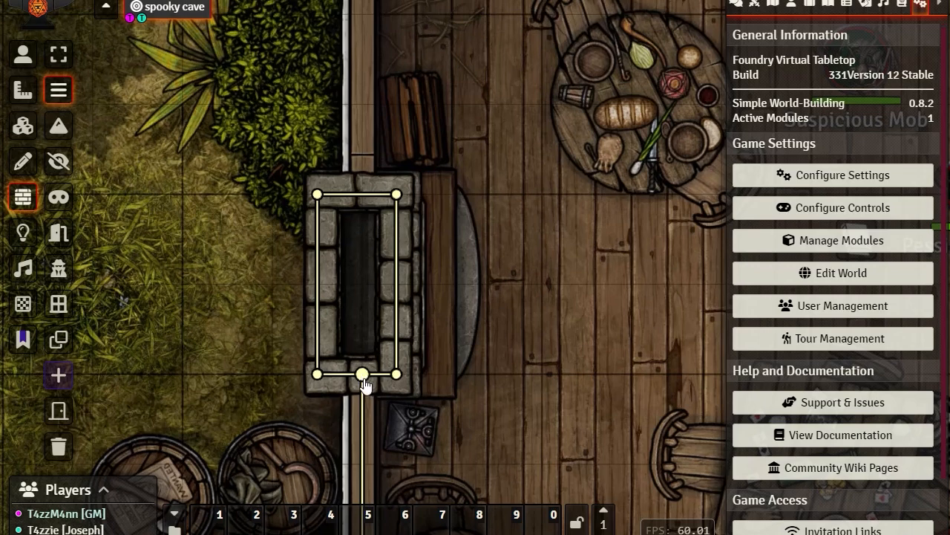
scroll(362, 375, up, 5)
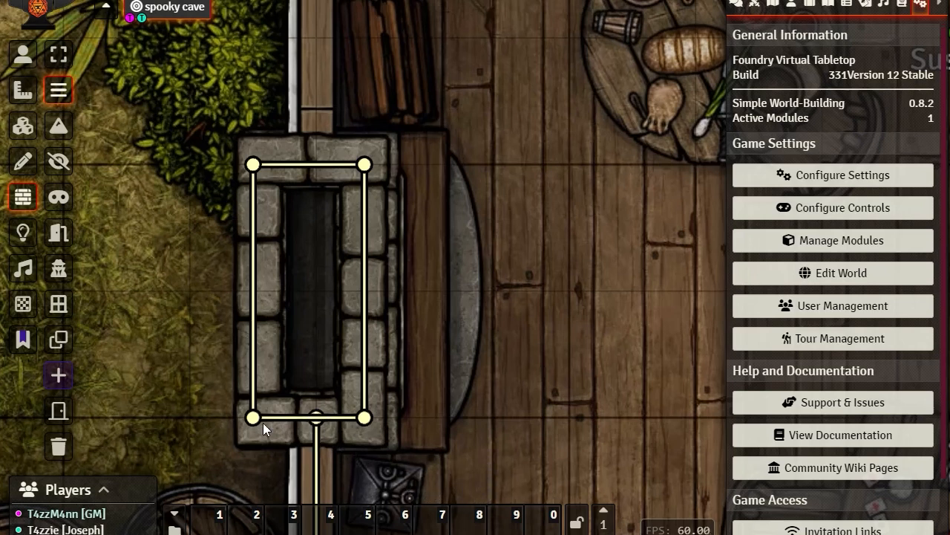
click(315, 417)
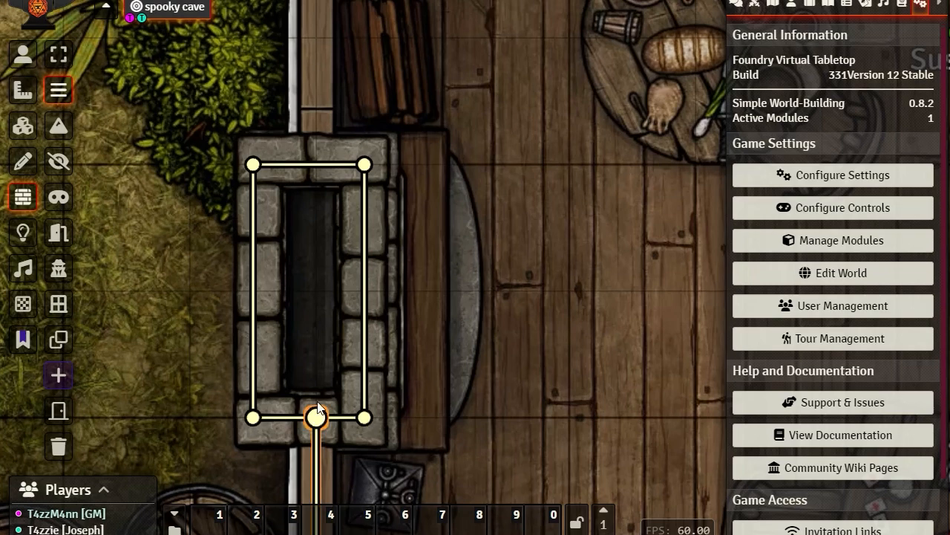
drag(315, 389, 342, 421)
drag(533, 275, 560, 321)
scroll(561, 323, down, 5)
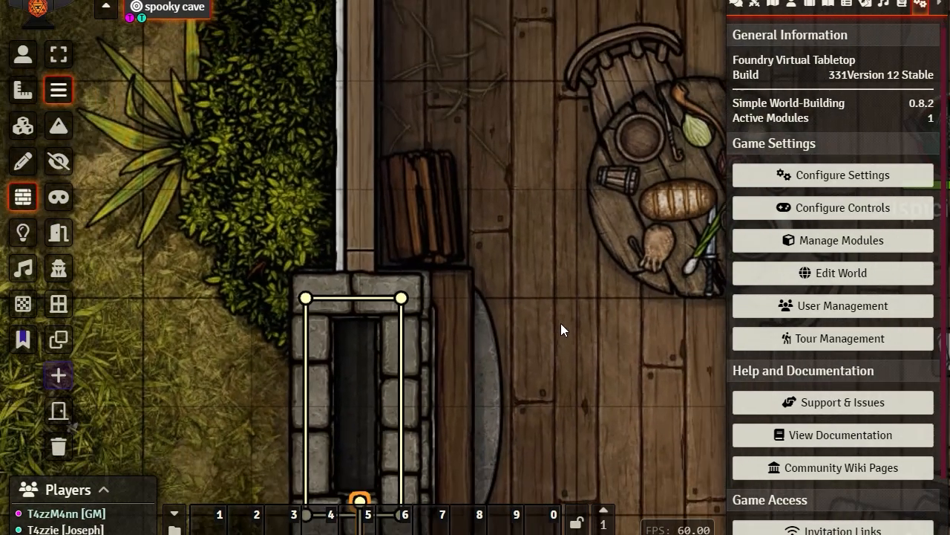
Draw a wall along the side exterior beside the hedge, from the corner post to the fireplace outline's upper edge
mouse_move(580, 282)
mouse_down()
mouse_move(567, 392)
mouse_move(568, 290)
mouse_up()
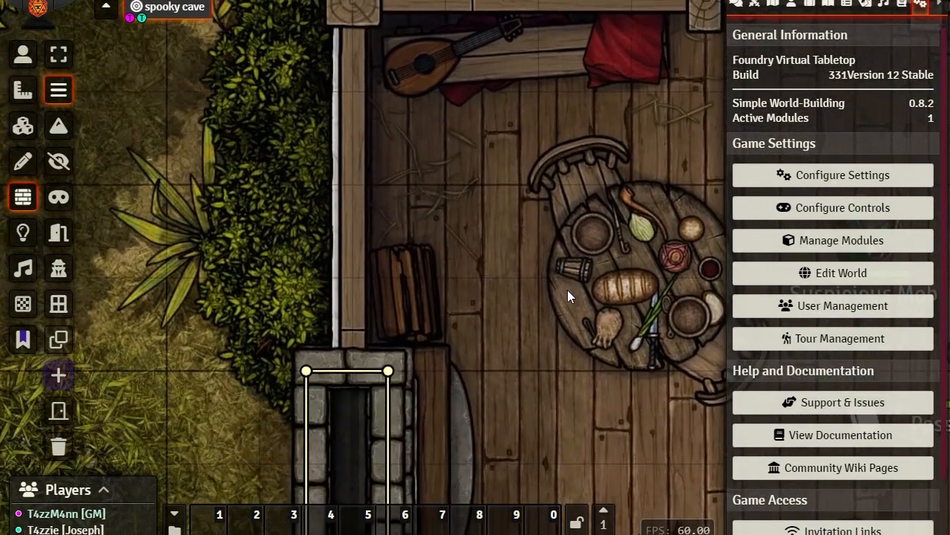
drag(443, 411, 486, 426)
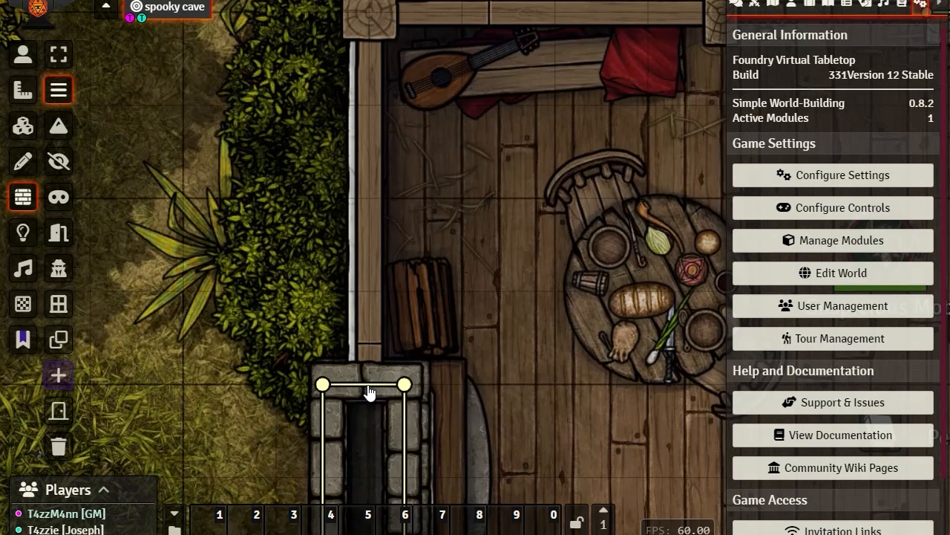
mouse_move(370, 392)
mouse_down()
mouse_move(357, 301)
mouse_move(357, 269)
mouse_move(369, 361)
mouse_move(369, 26)
mouse_move(396, 512)
mouse_move(347, 426)
mouse_up()
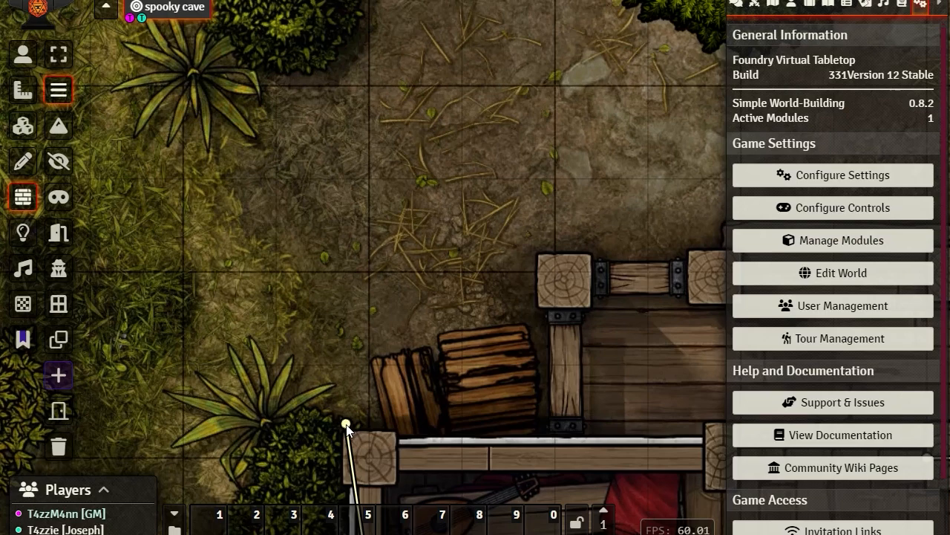
key(Down)
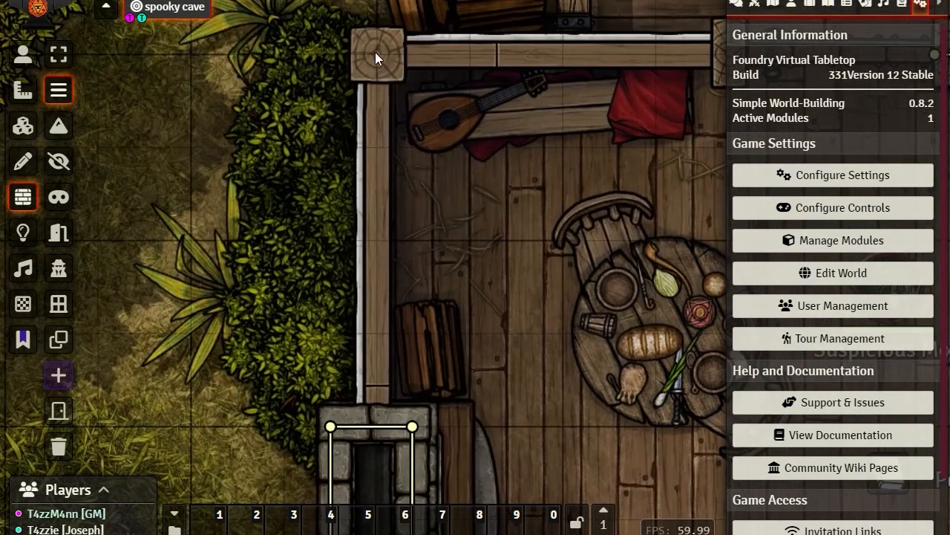
drag(375, 53, 377, 384)
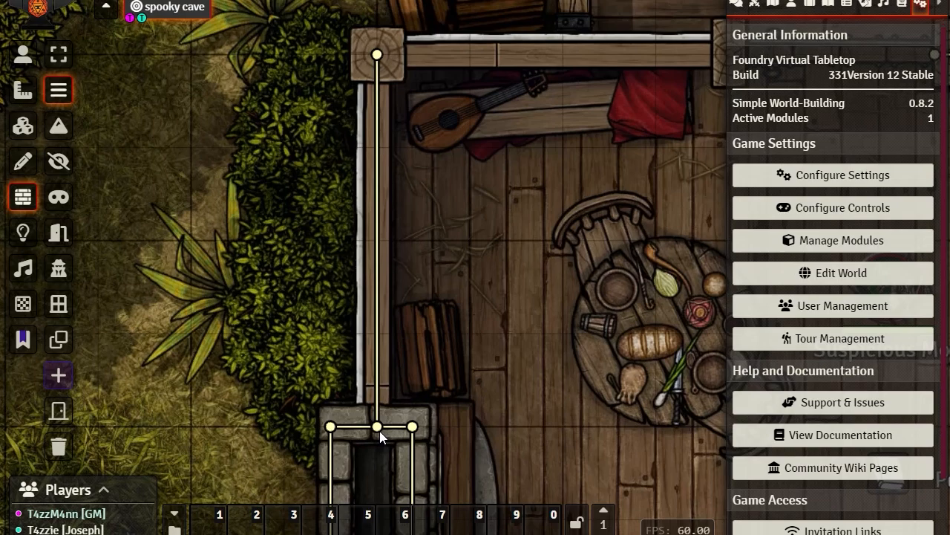
Draw a wall from the hedge-side corner post to the nearest doorway post, running above the lute bench
drag(578, 250, 496, 2)
drag(430, 321, 263, 533)
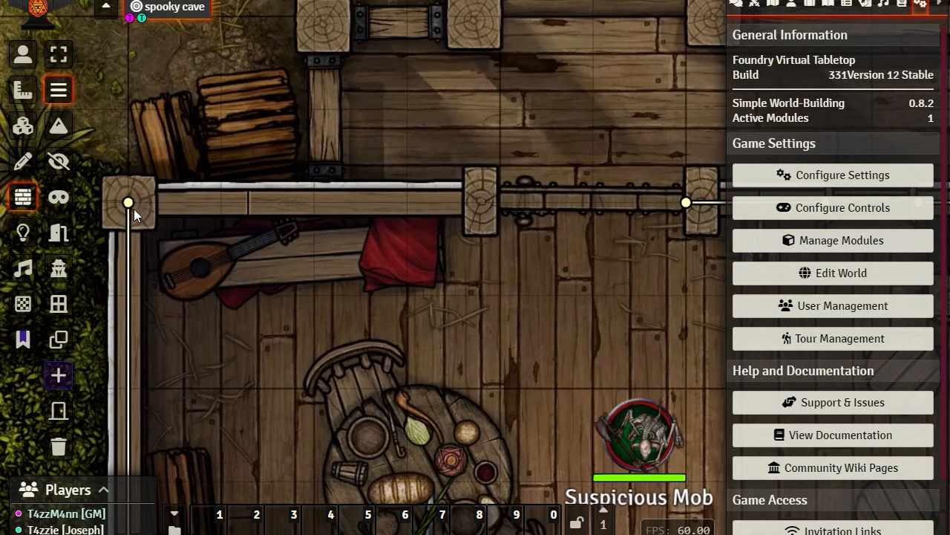
drag(128, 202, 490, 209)
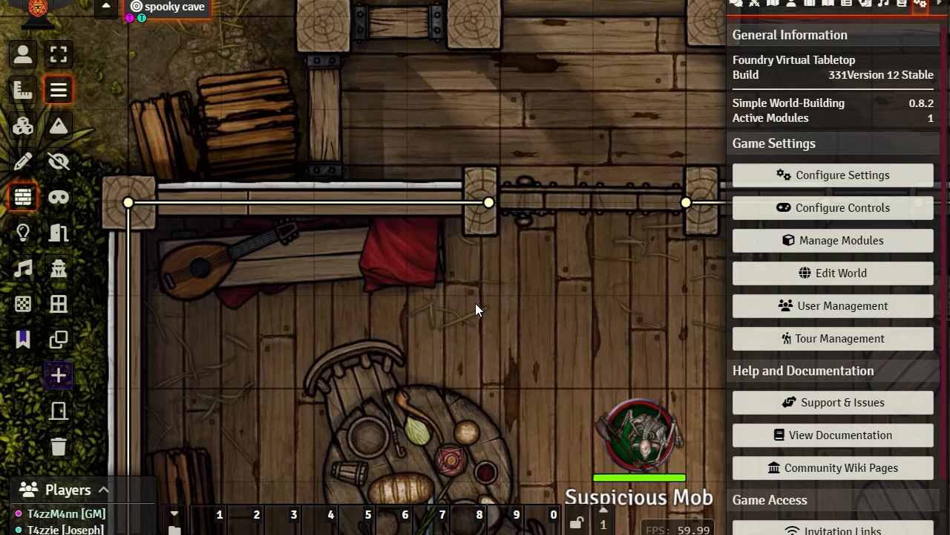
Open the settings of the wall above the lute bench and review its movement restriction options, keeping Normal
click(60, 55)
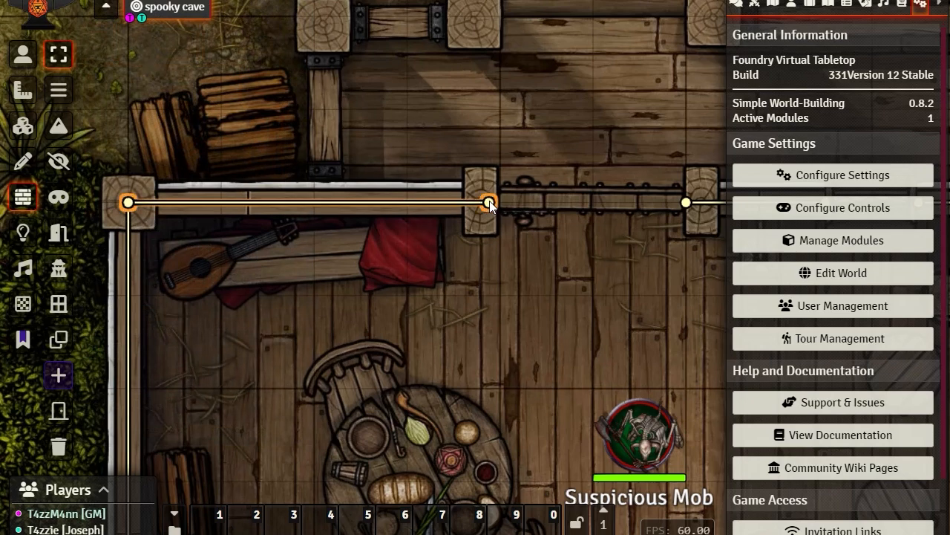
double_click(489, 202)
drag(447, 153, 235, 233)
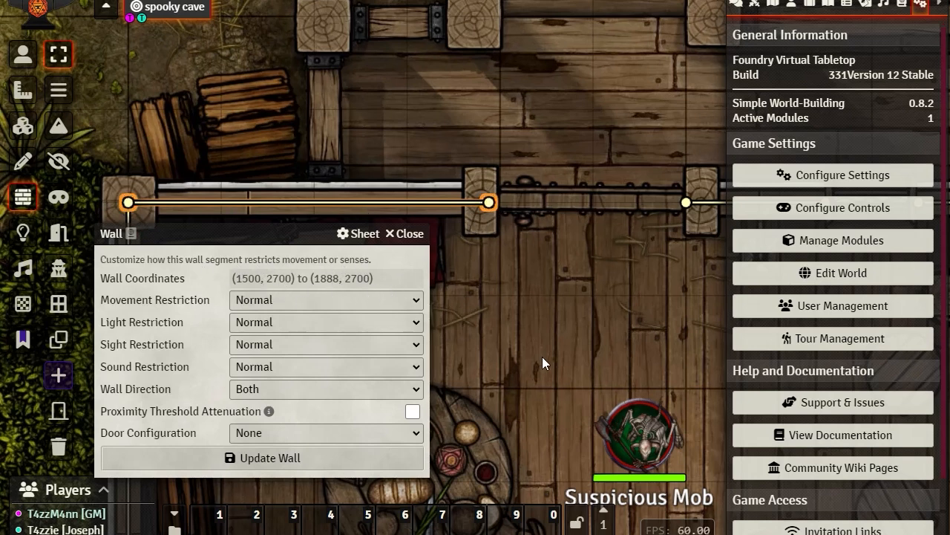
drag(241, 234, 708, 38)
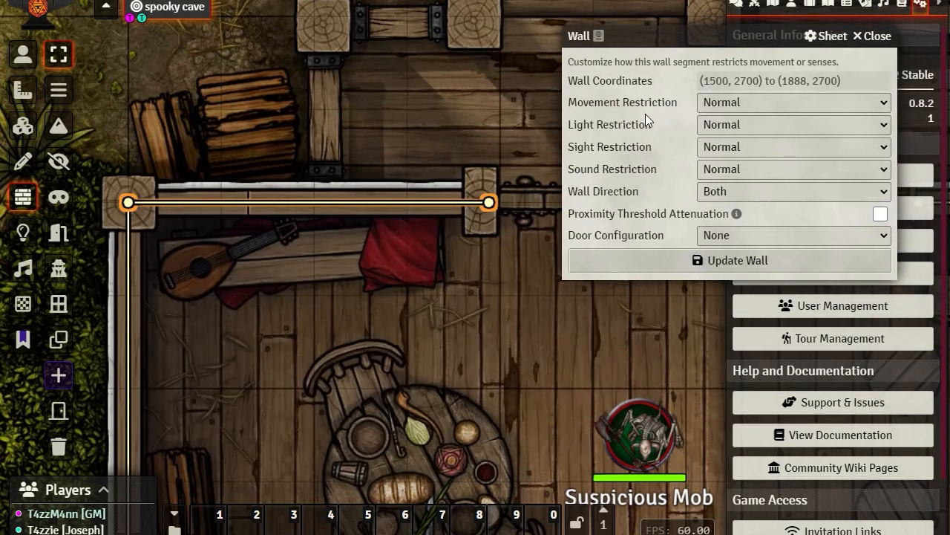
click(885, 101)
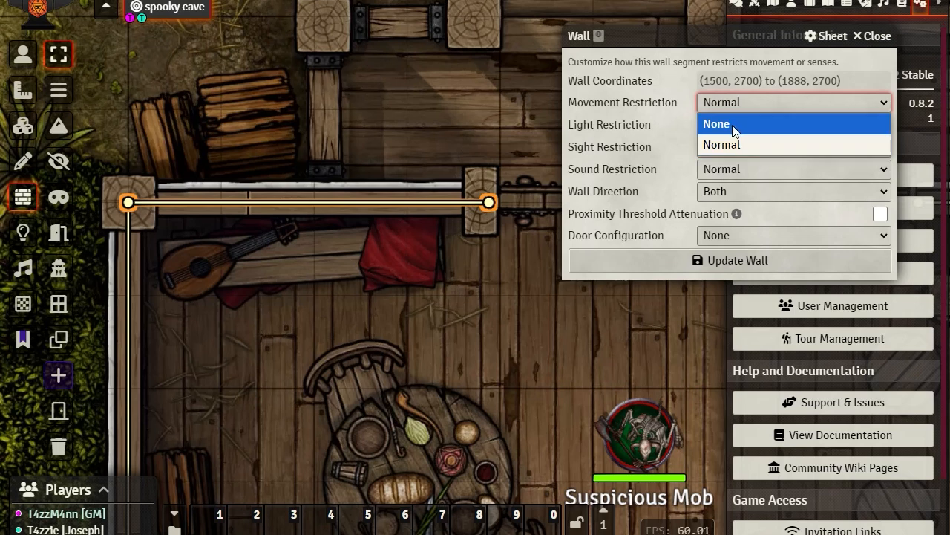
click(713, 145)
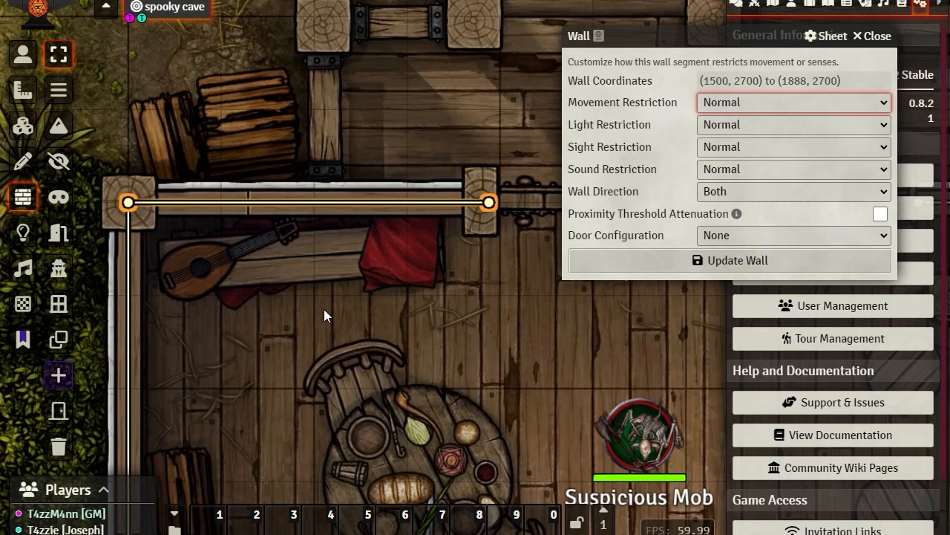
Set the direction of the wall above the lute bench to Left and update the wall
click(883, 191)
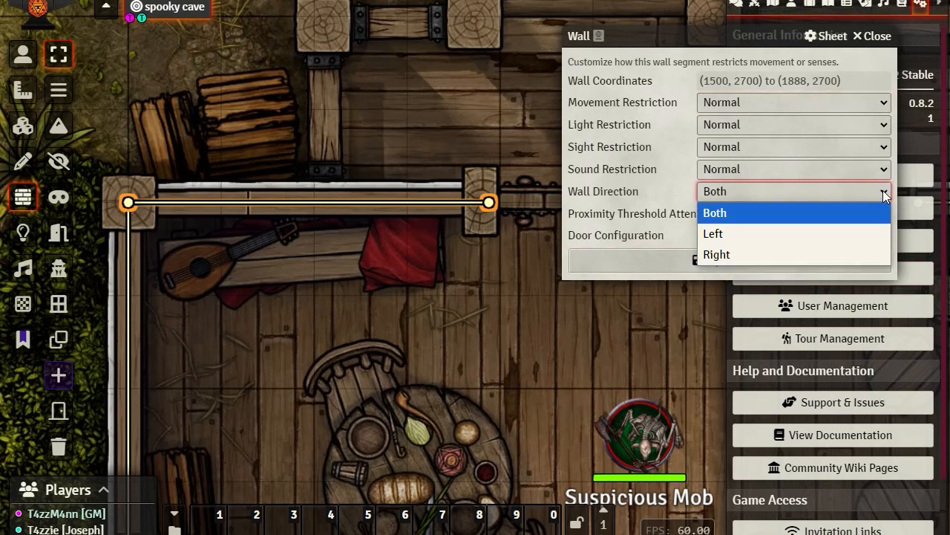
click(731, 232)
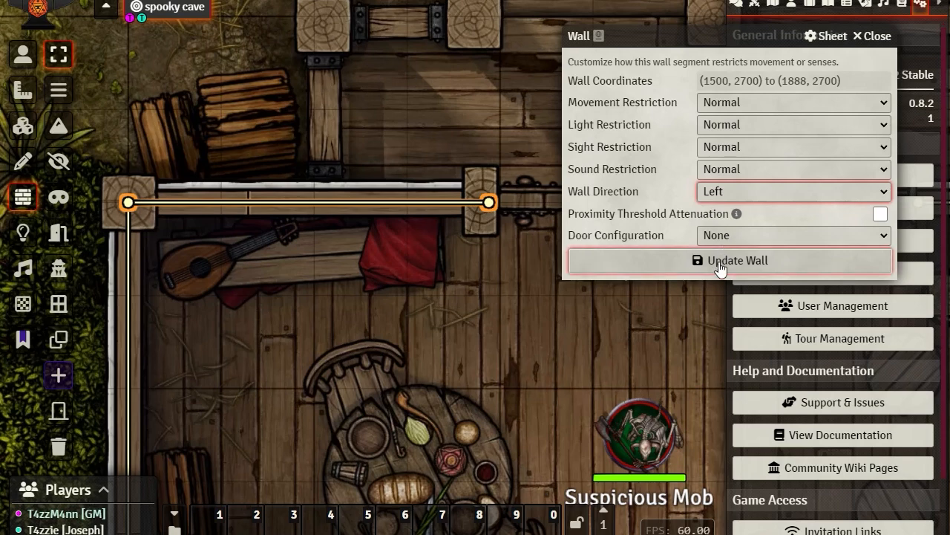
click(721, 269)
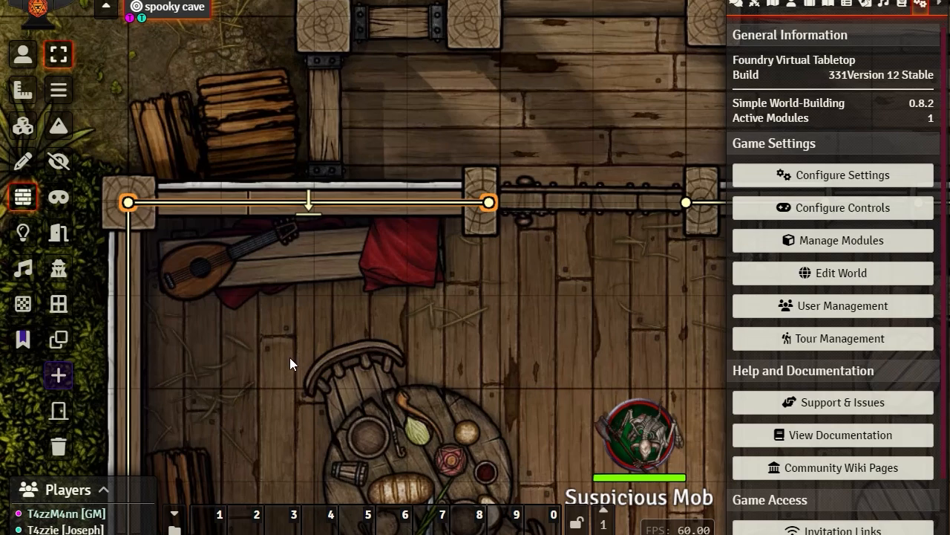
Place the player character's token on the tavern floor between the round table and the book note
drag(560, 346, 526, 113)
drag(467, 221, 415, 92)
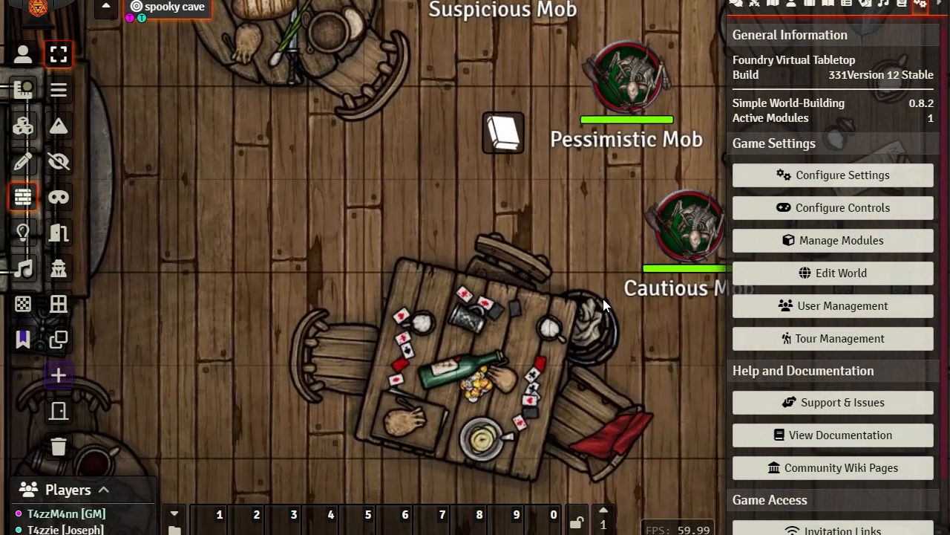
drag(603, 299, 384, 269)
scroll(491, 209, down, 4)
drag(531, 99, 663, 170)
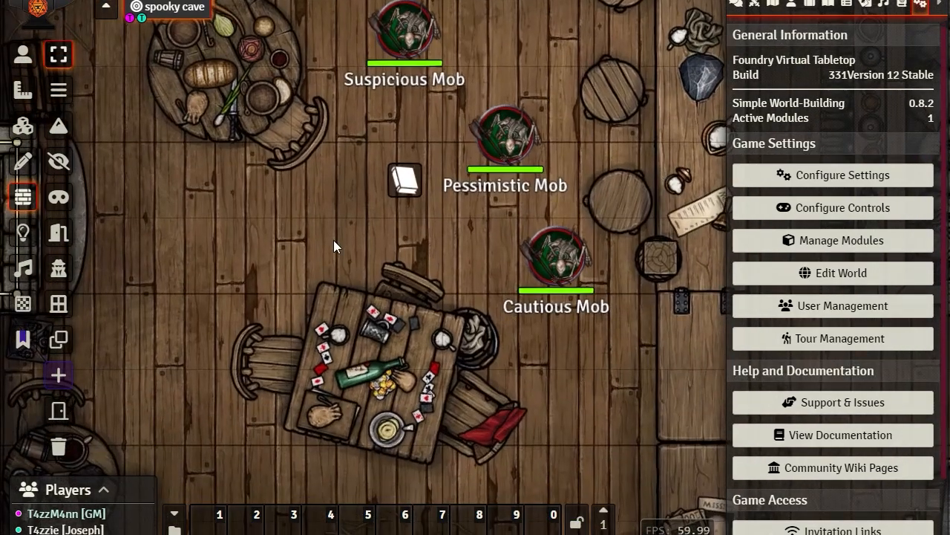
drag(664, 124, 731, 301)
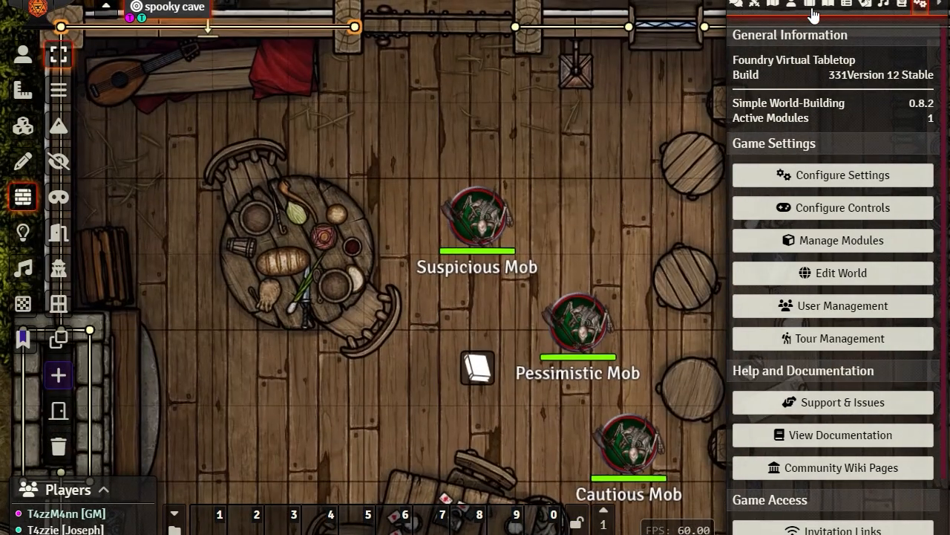
click(791, 5)
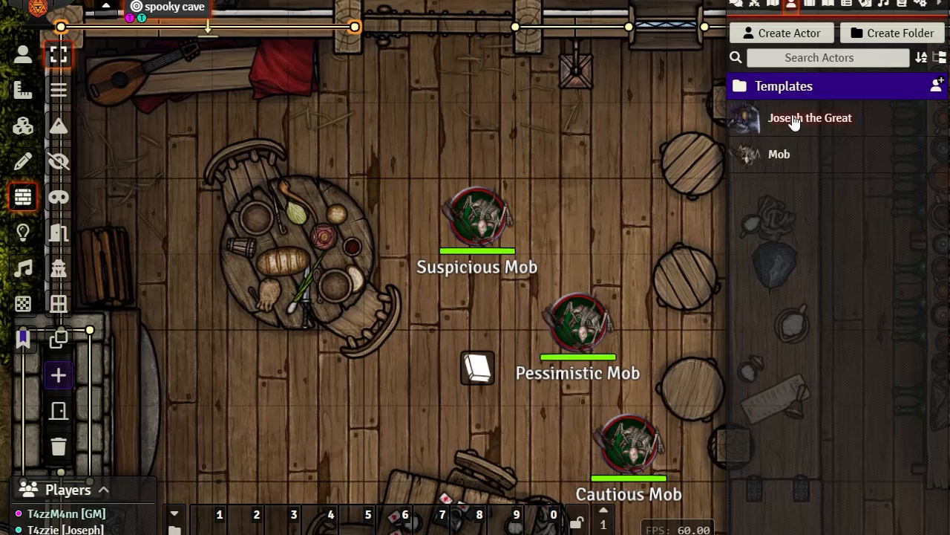
drag(793, 118, 386, 379)
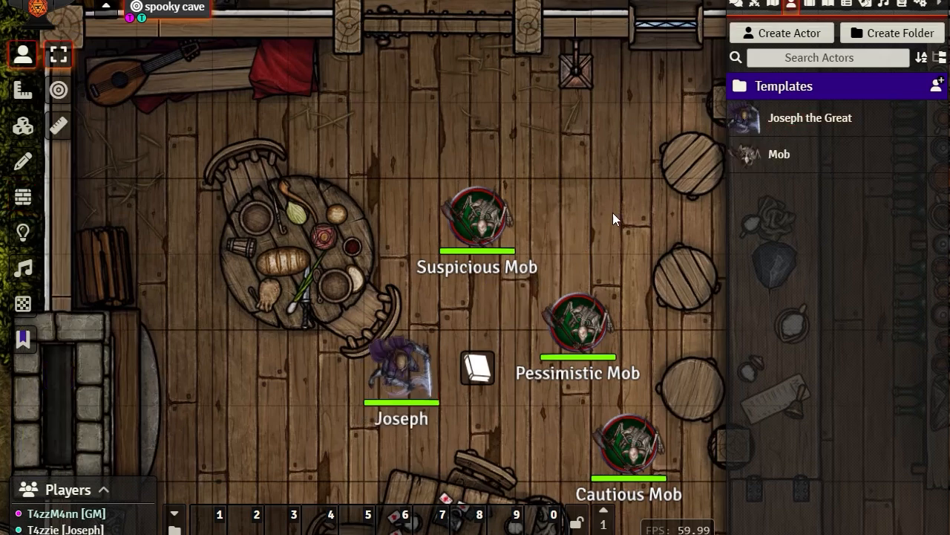
Move the player character's token across the one-way wall to the porch corner outside the tavern
drag(622, 211, 672, 169)
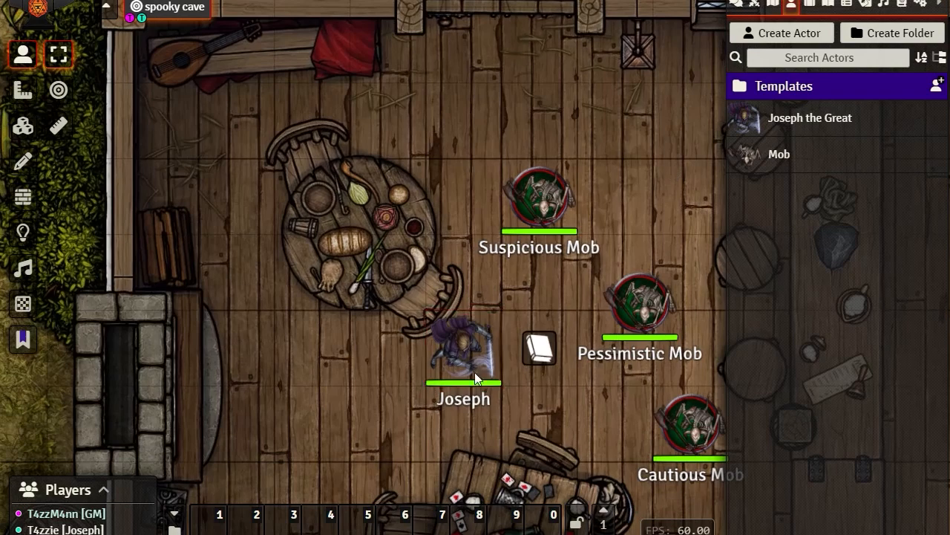
click(467, 355)
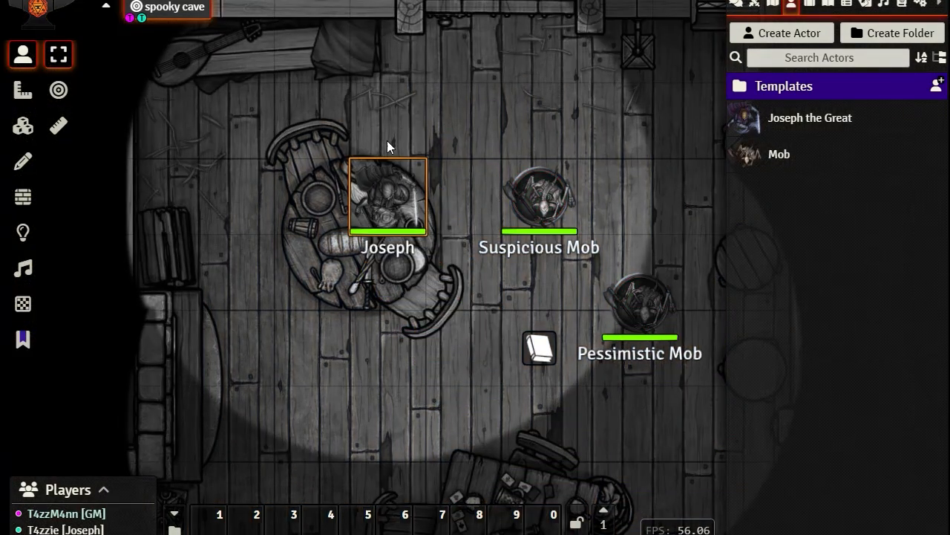
drag(491, 250, 568, 463)
drag(467, 411, 421, 144)
drag(393, 99, 420, 135)
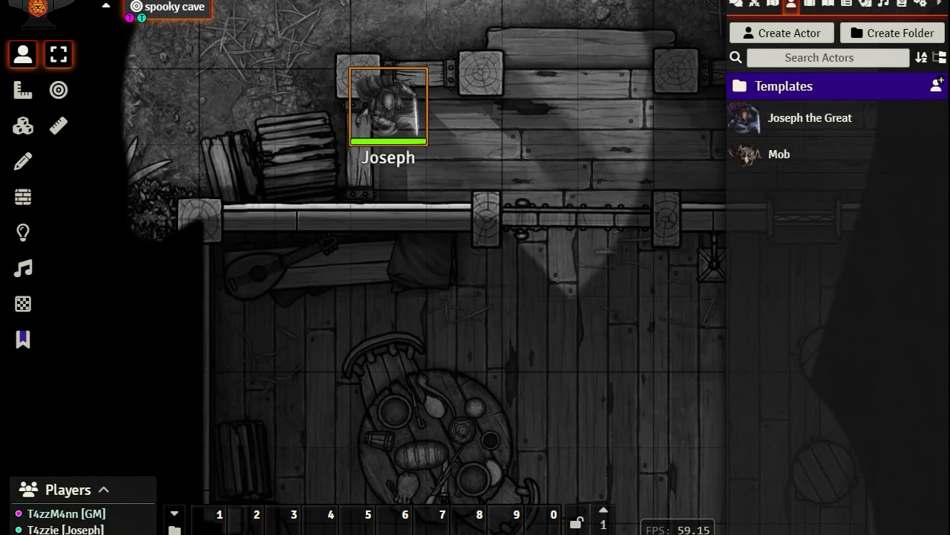
Switch to the player's window, test the token against the one-way wall's outer side, and move it along the porch to the doorway
key(alt+Tab)
scroll(438, 121, up, 12)
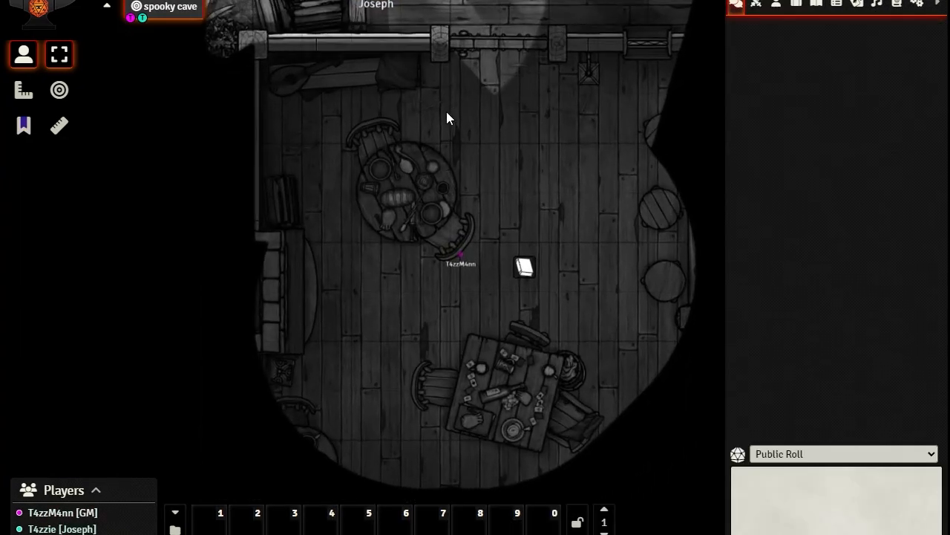
drag(505, 86, 663, 378)
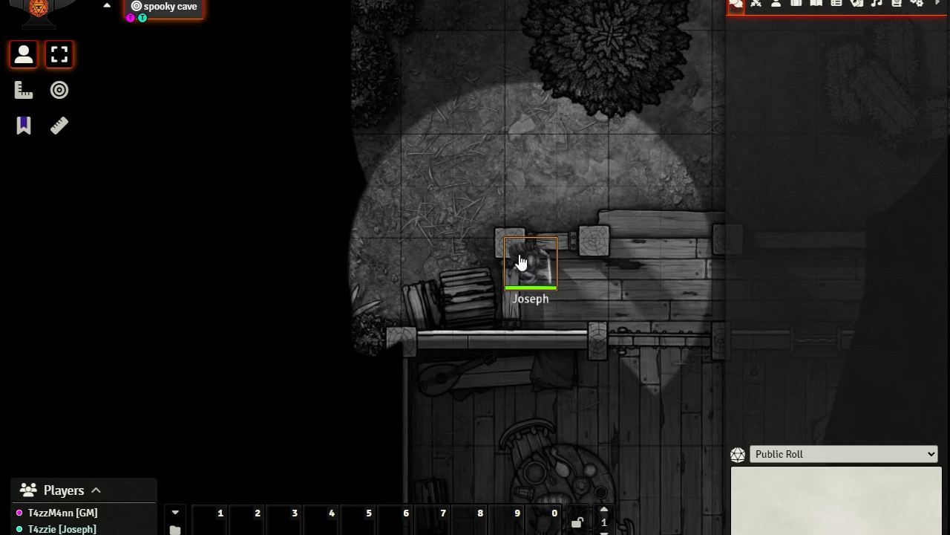
key(Up)
key(Down)
key(Down)
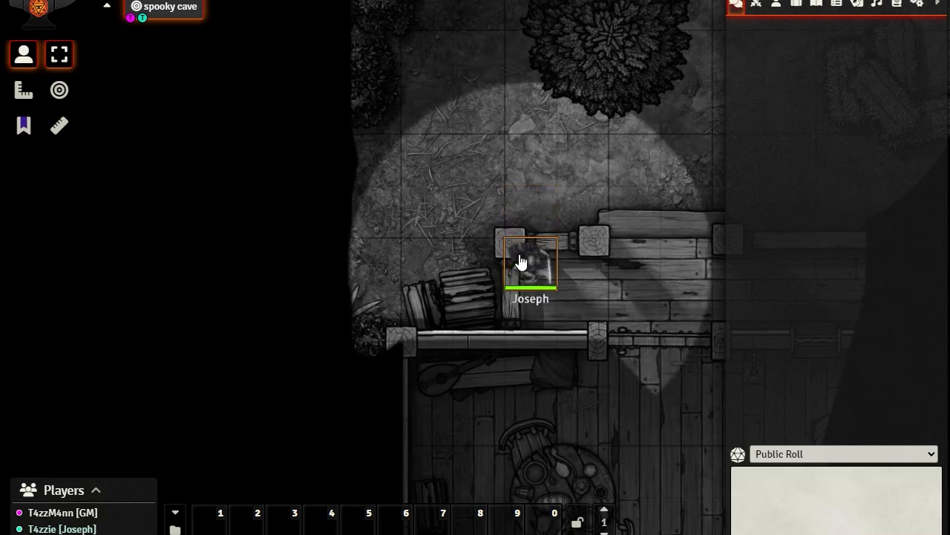
key(Up)
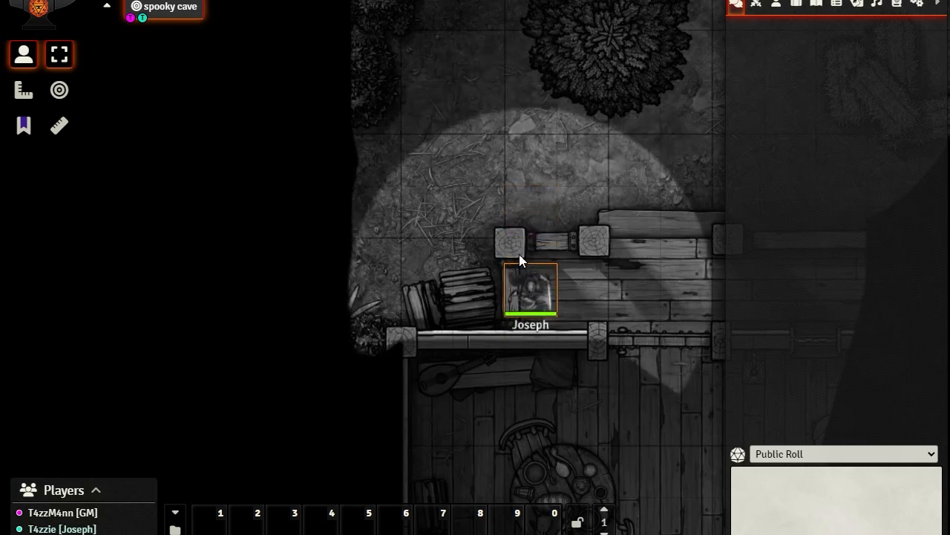
key(Down)
key(Right)
key(Right)
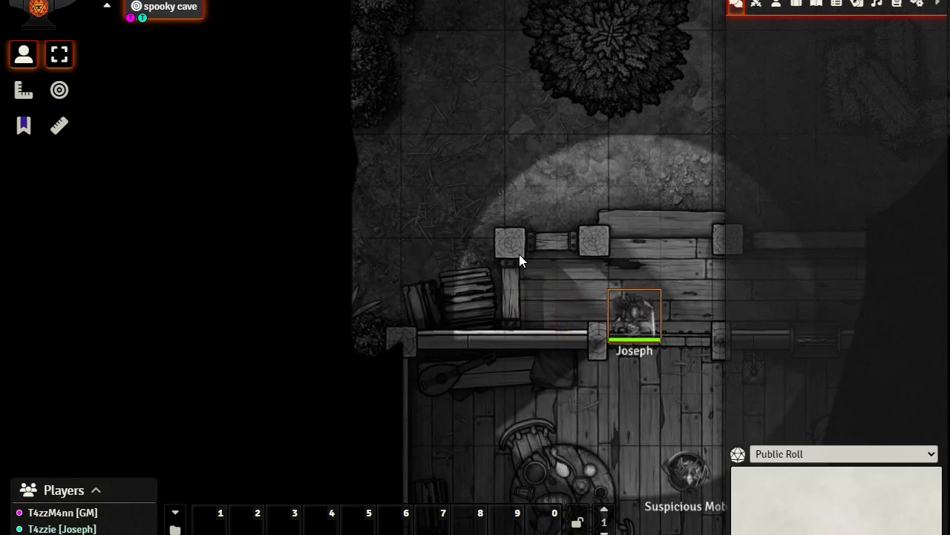
Walk the token through the doorway into the tavern and back out to the porch through the one-way wall
key(Down)
key(Left)
key(Left)
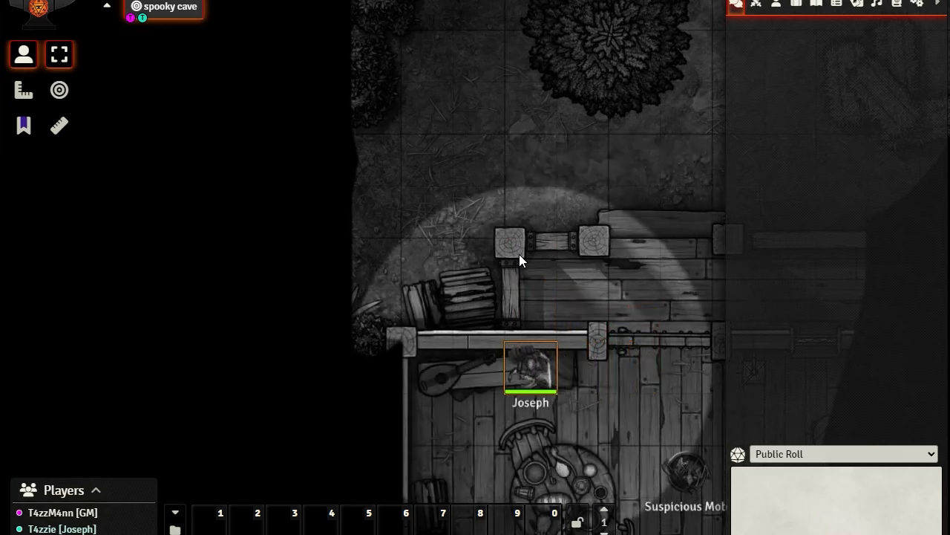
key(Up)
key(Up)
key(Down)
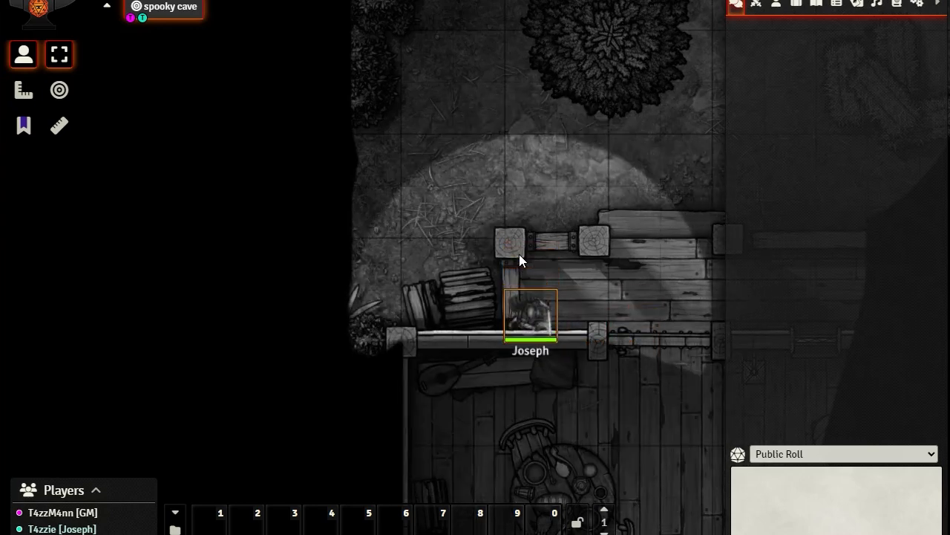
Repeat the one-way wall test, circling the token in through the doorway to the lute bench and up through the wall again
key(Up)
key(Down)
key(Right)
key(Right)
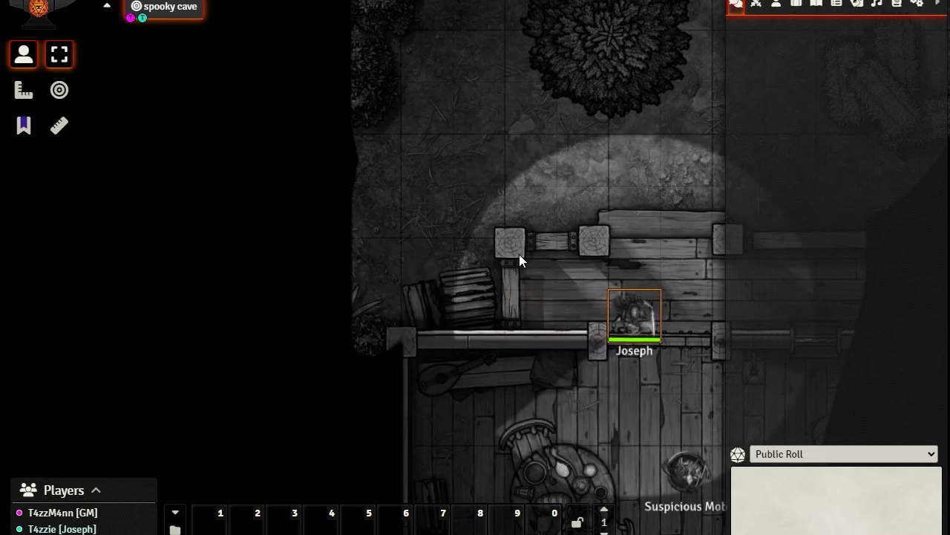
key(Down)
key(Down)
key(Left)
key(Left)
key(Up)
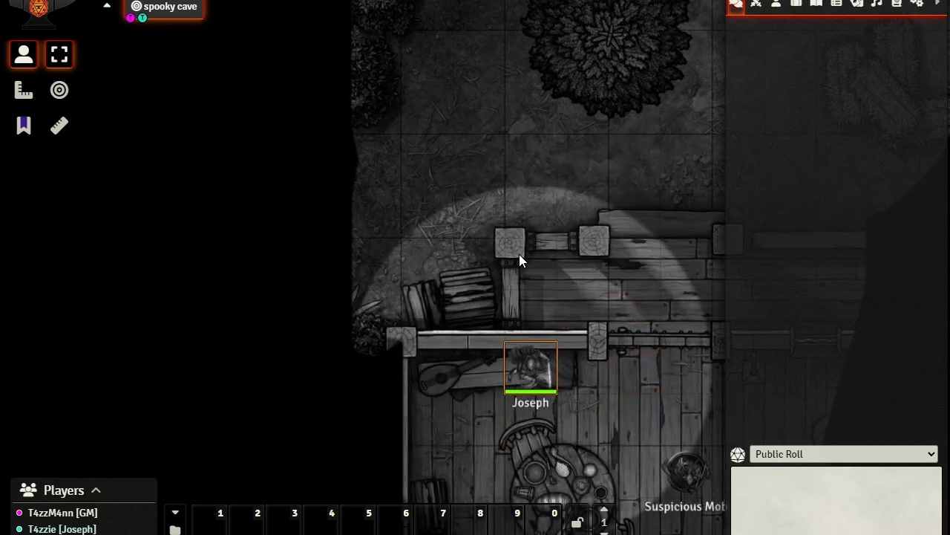
key(Up)
key(Up)
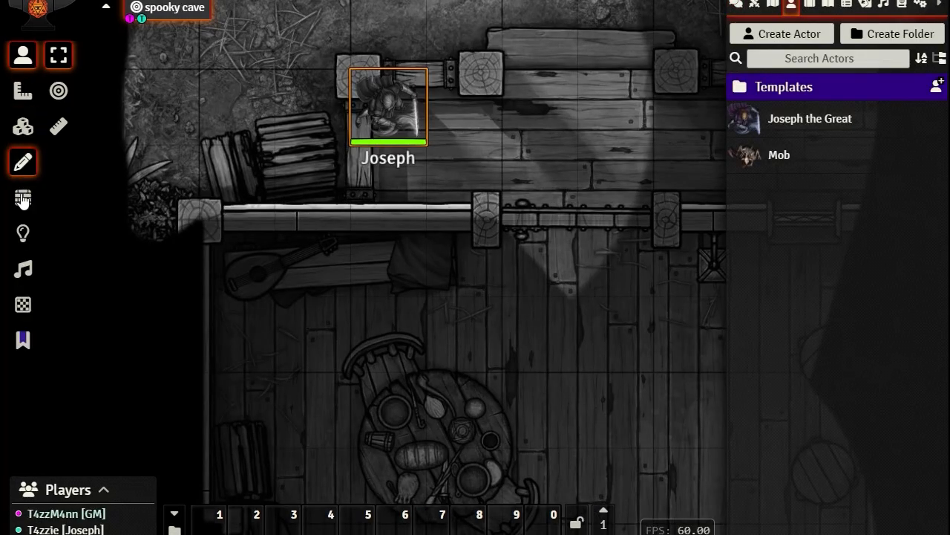
Return to the GM's window and examine the direction arrow on the one-way wall in the walls layer
click(23, 197)
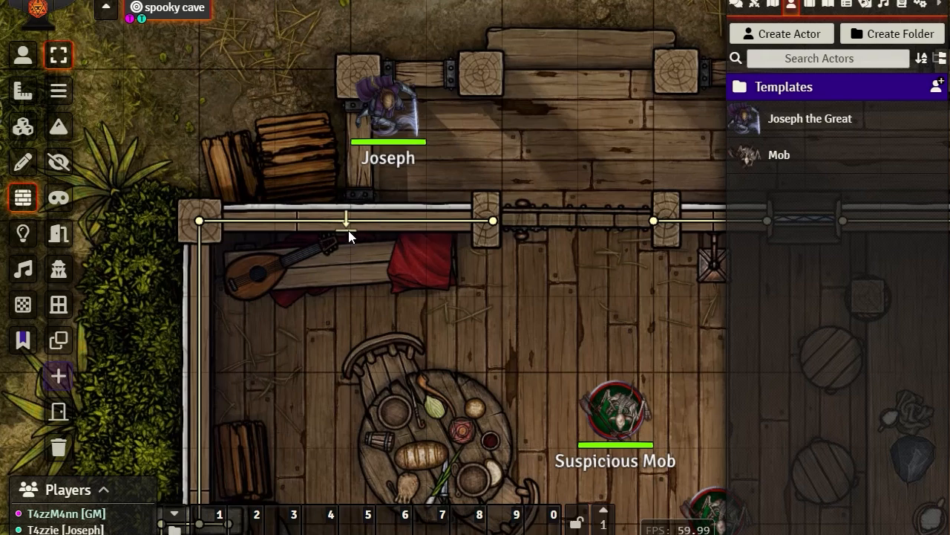
scroll(357, 280, up, 3)
scroll(359, 279, up, 3)
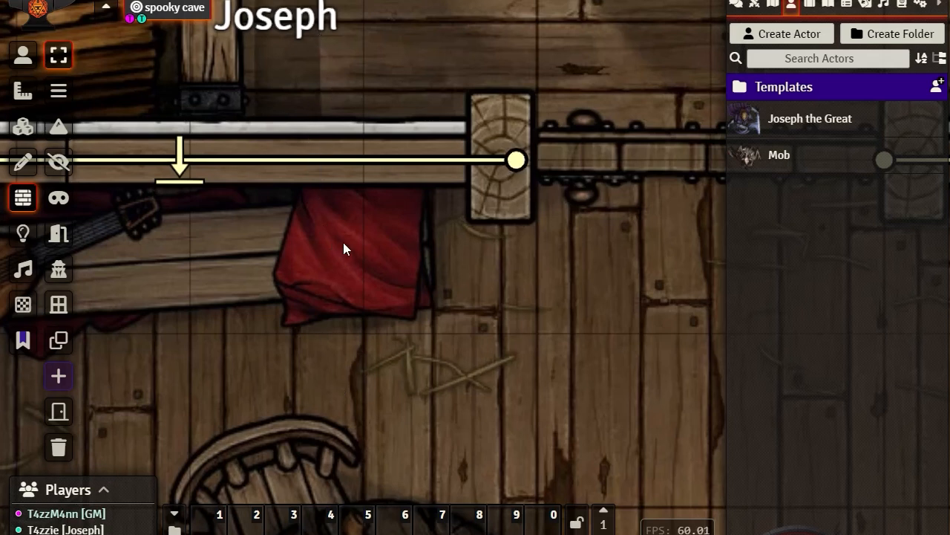
Set the wall direction of the one-way wall above the lute bench to Both and update the wall
scroll(512, 170, down, 1)
double_click(514, 172)
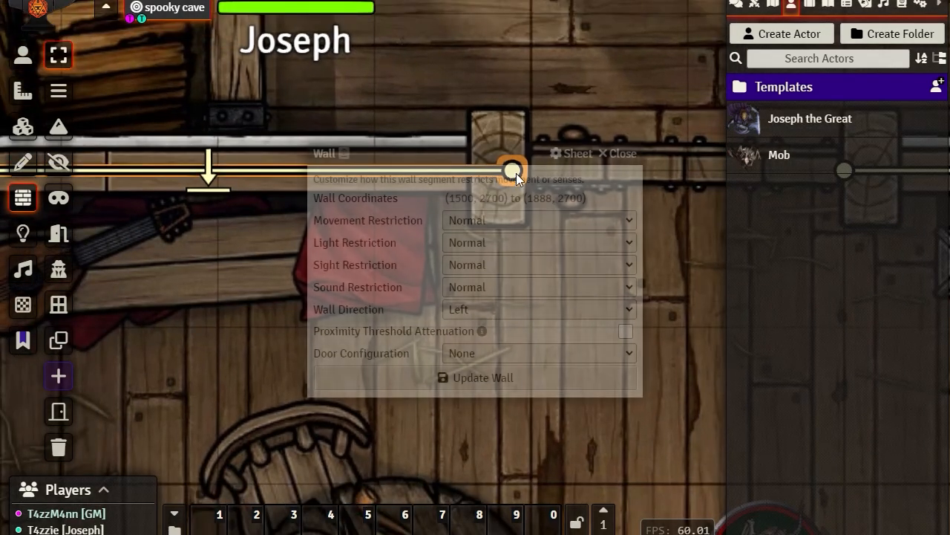
drag(478, 159, 816, 14)
click(875, 216)
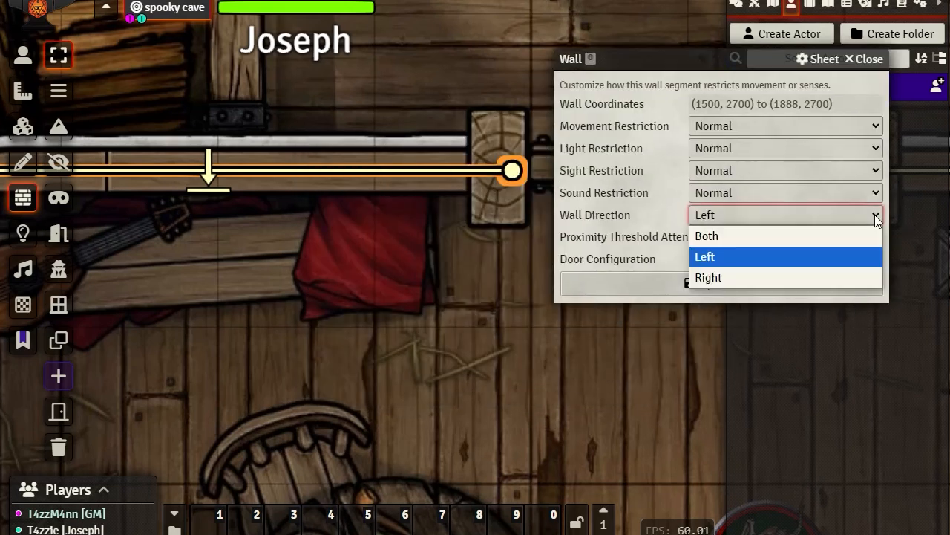
click(735, 237)
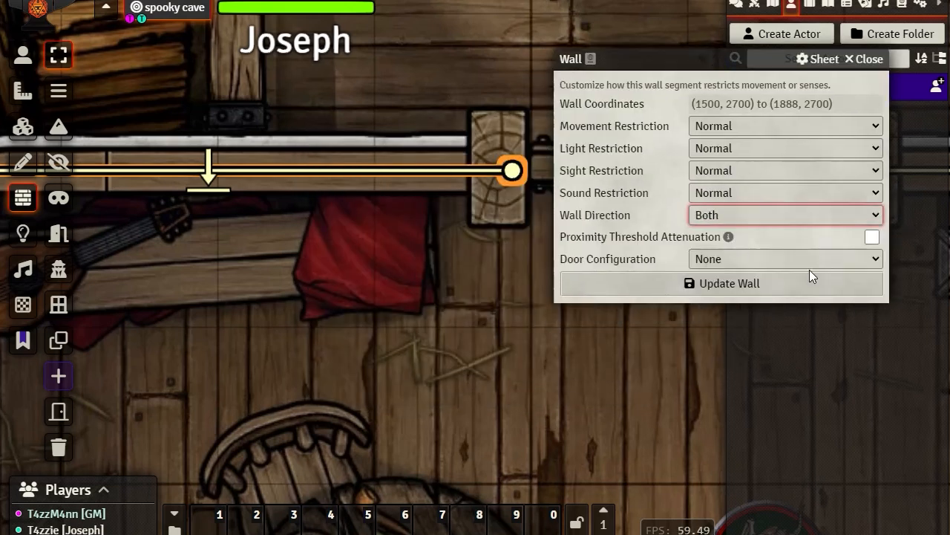
click(759, 286)
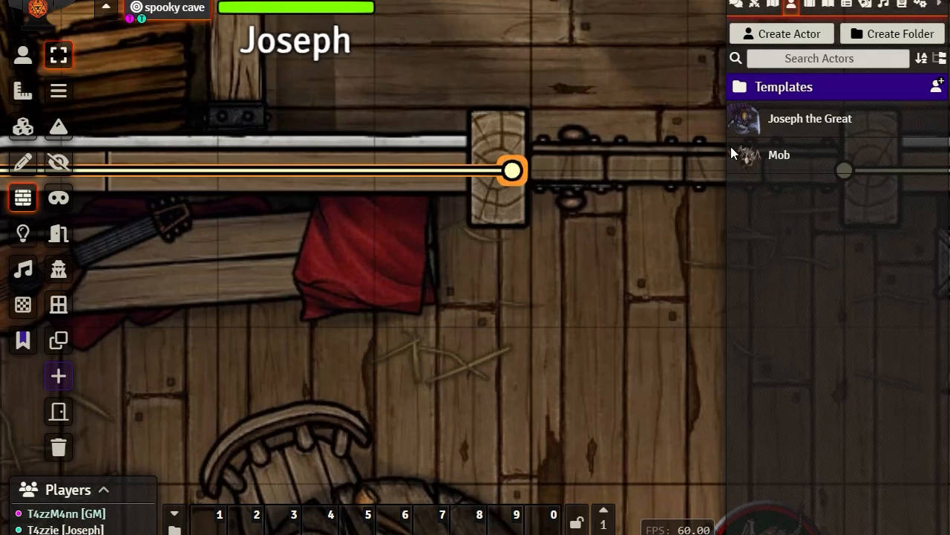
Reopen the same wall's settings, read the Proximity Threshold Attenuation explanation, and close them without changes
drag(463, 73, 515, 236)
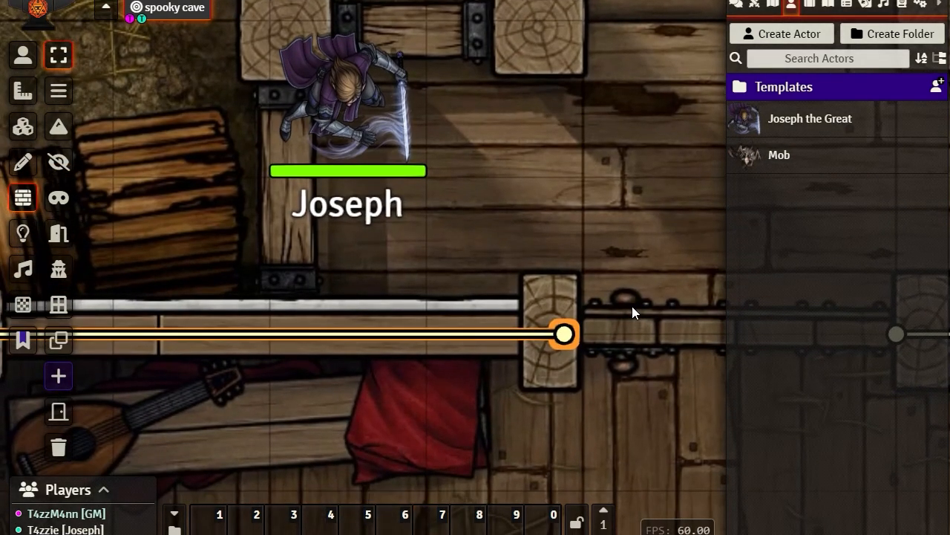
double_click(569, 337)
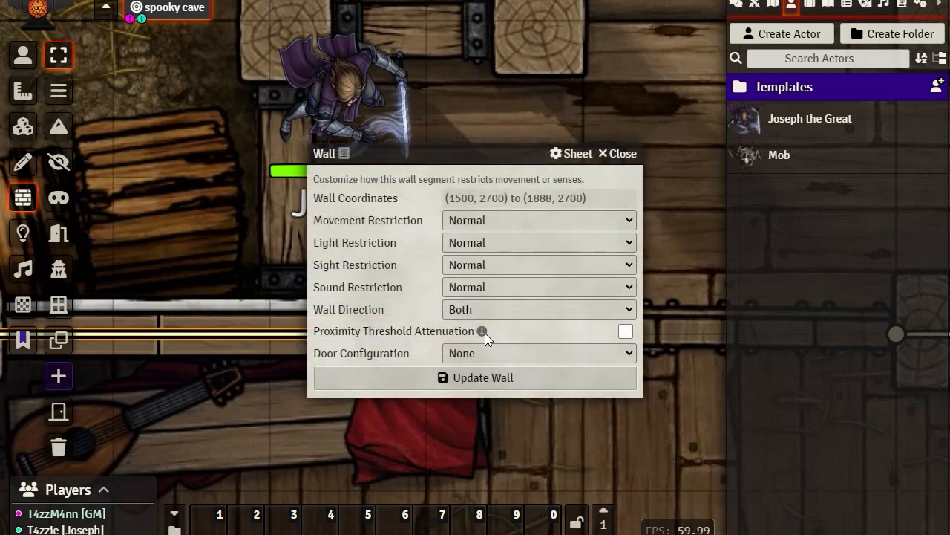
mouse_move(483, 332)
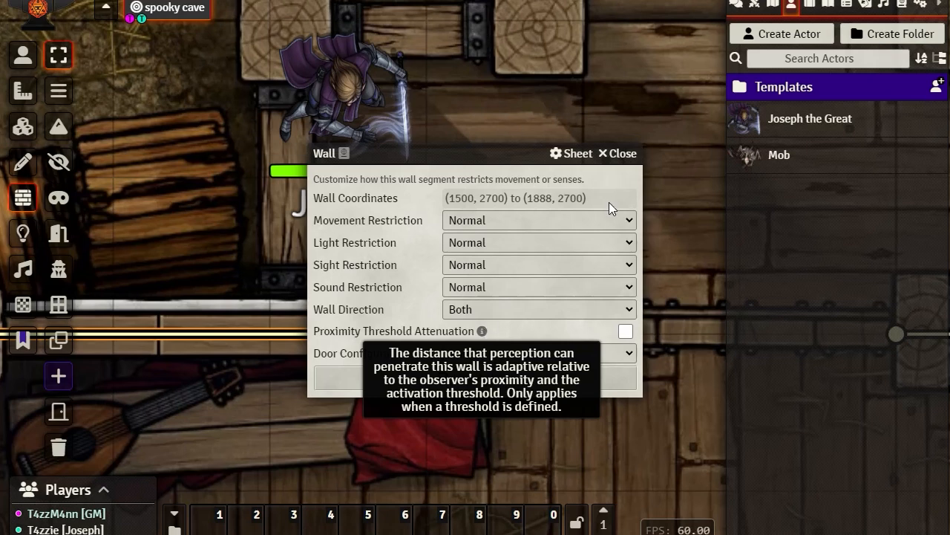
click(615, 153)
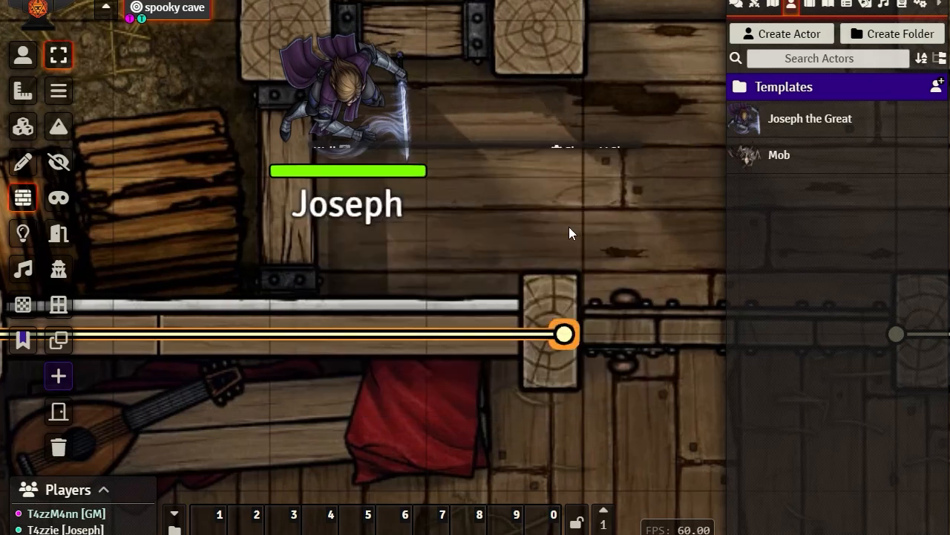
Check the door configuration options in the settings of the wall above the lute bench, and close them without changes
drag(459, 249, 524, 124)
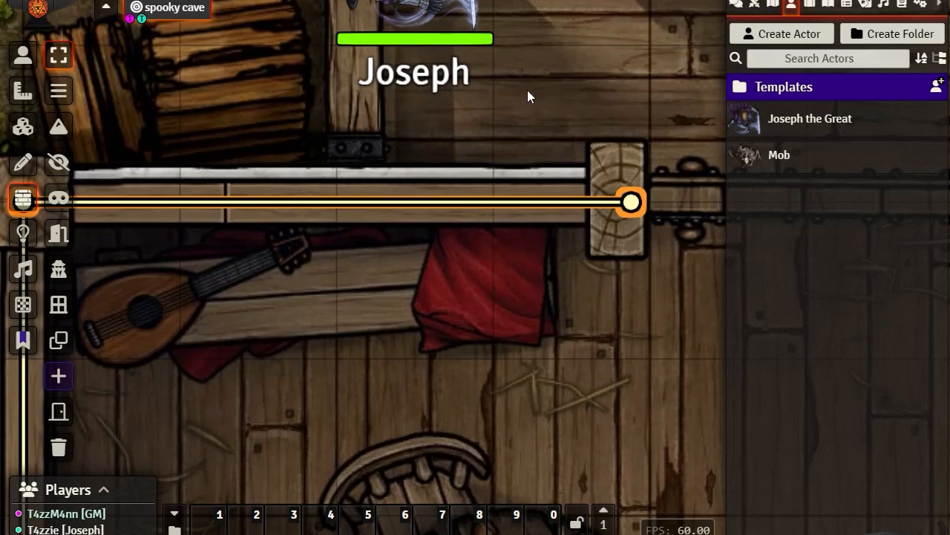
drag(548, 78, 23, 174)
drag(695, 318, 299, 93)
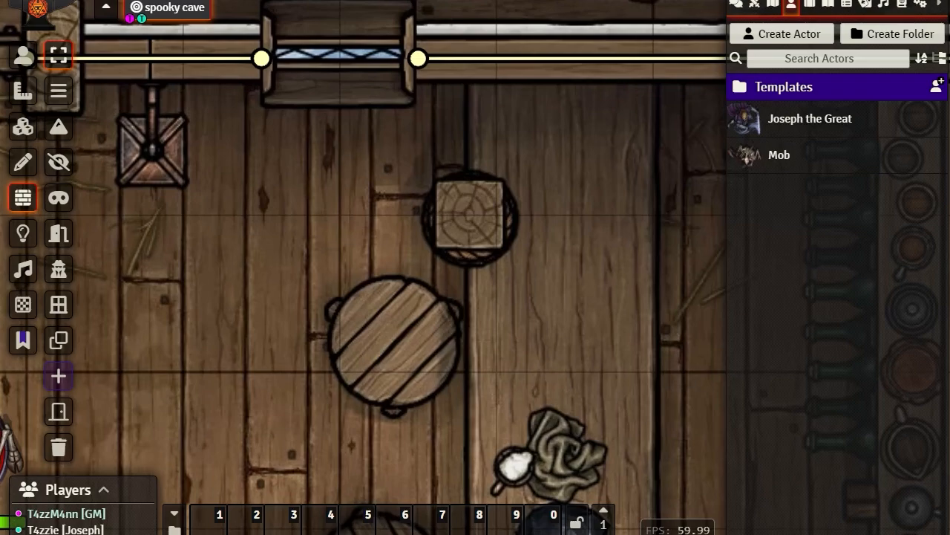
scroll(176, 332, down, 7)
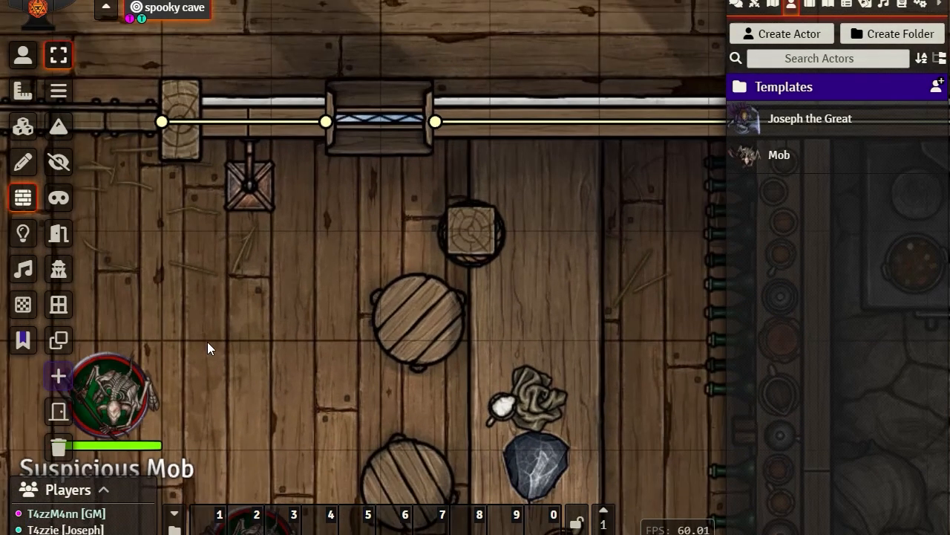
drag(241, 300, 745, 300)
mouse_move(330, 237)
mouse_down()
mouse_move(616, 293)
mouse_move(404, 296)
mouse_move(367, 285)
mouse_up()
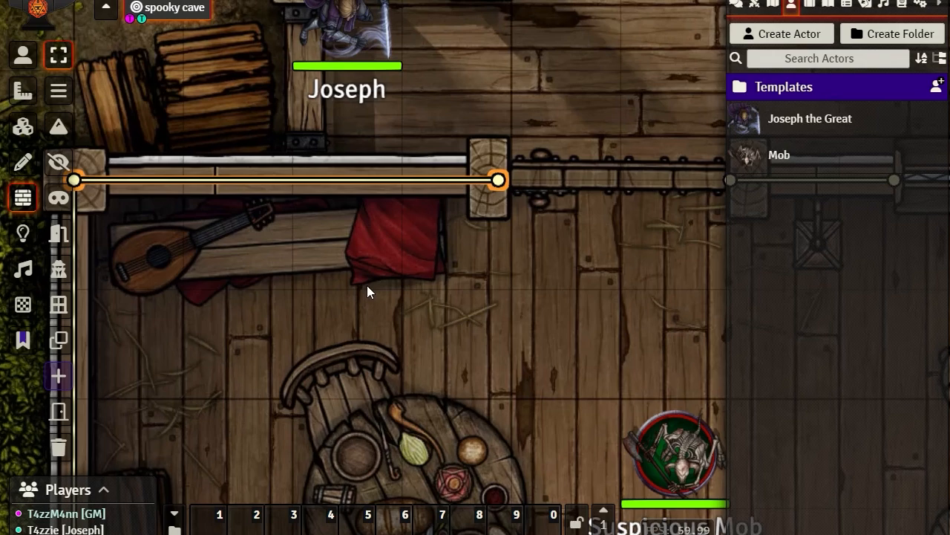
scroll(433, 271, up, 2)
drag(435, 284, 503, 351)
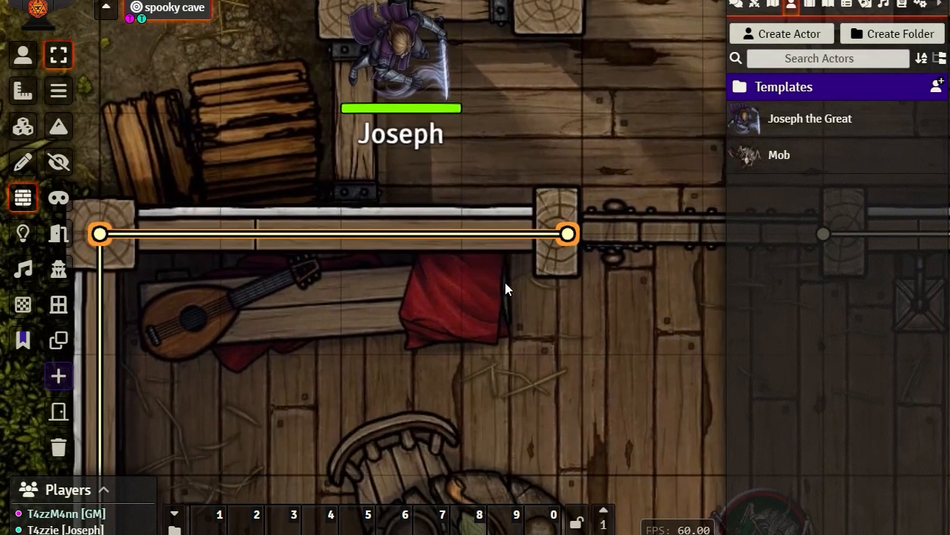
double_click(569, 235)
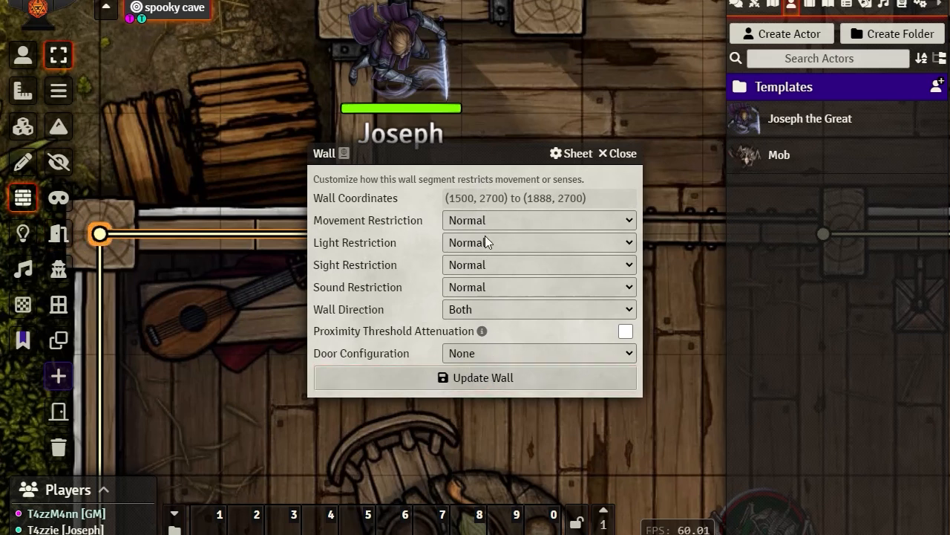
click(627, 354)
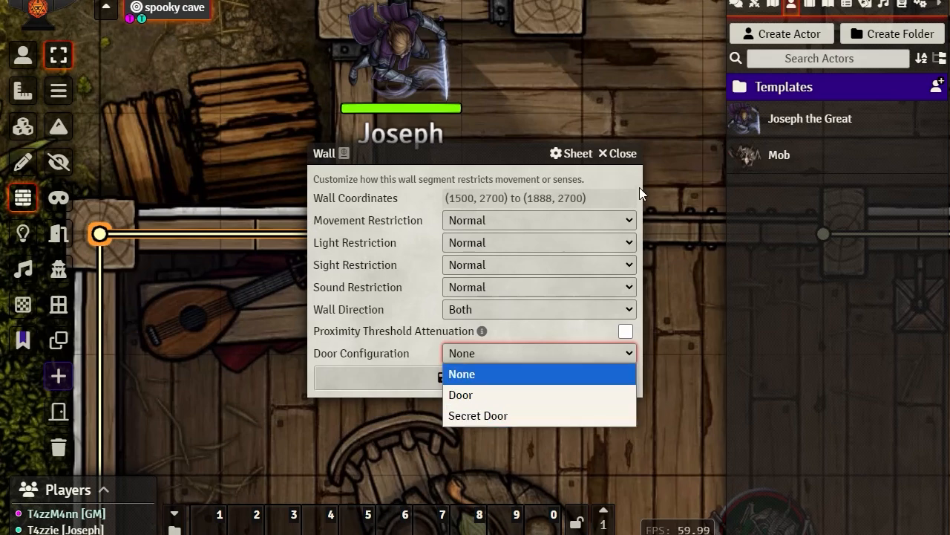
click(620, 154)
click(620, 153)
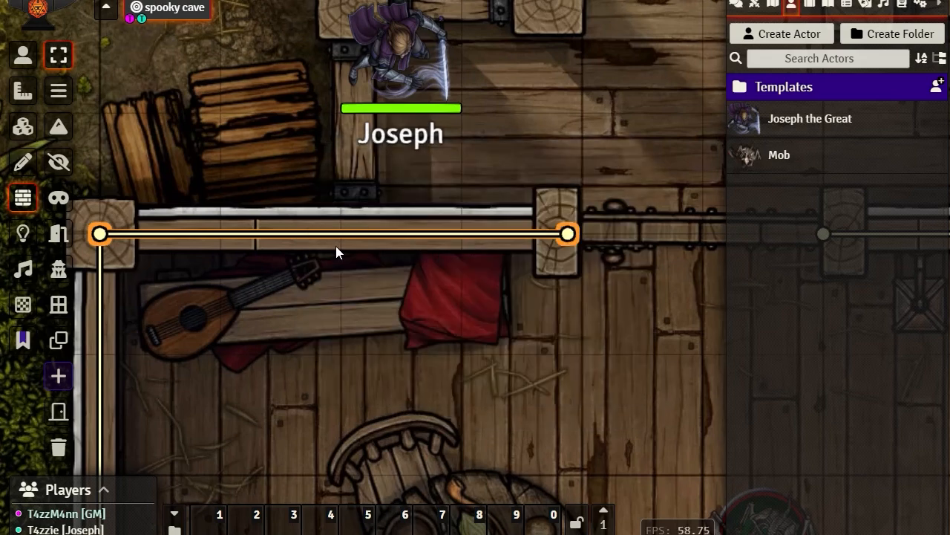
Examine the wall segments around the front doorway, the lute bench and the fireplace
drag(579, 349, 311, 317)
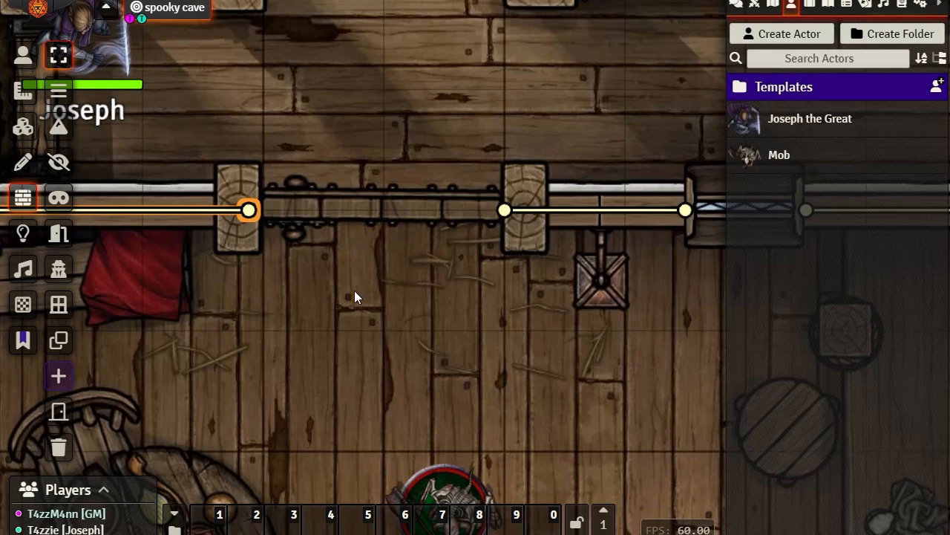
drag(354, 290, 474, 331)
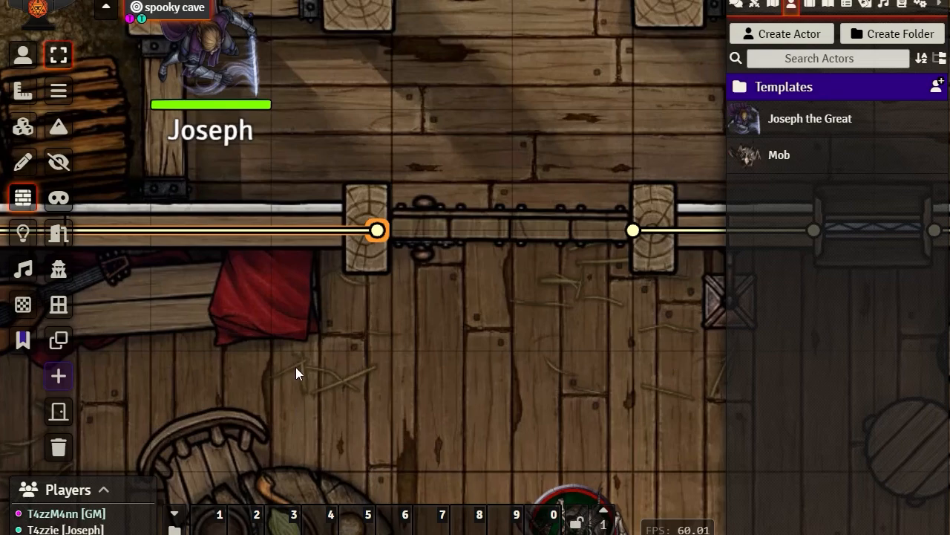
drag(296, 367, 670, 365)
drag(444, 499, 490, 150)
drag(507, 283, 486, 533)
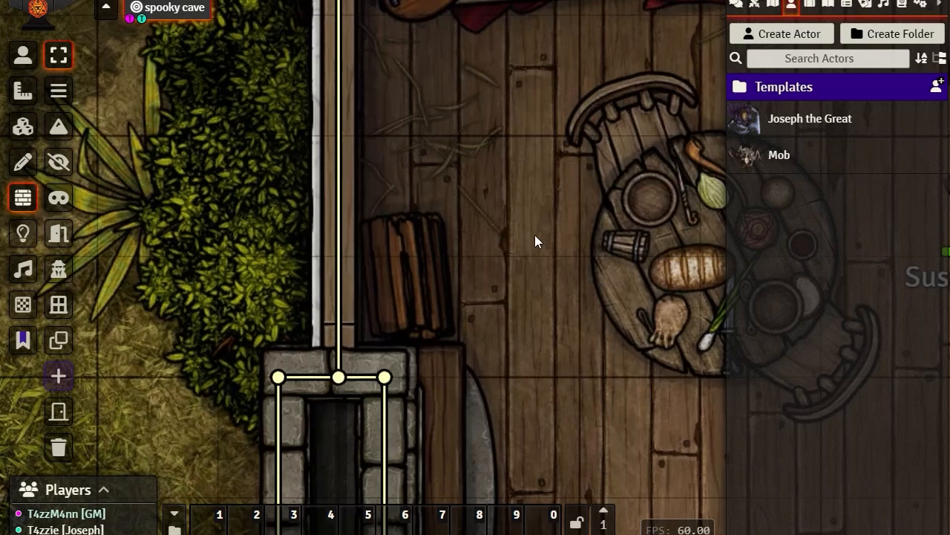
drag(535, 235, 448, 475)
drag(524, 385, 381, 304)
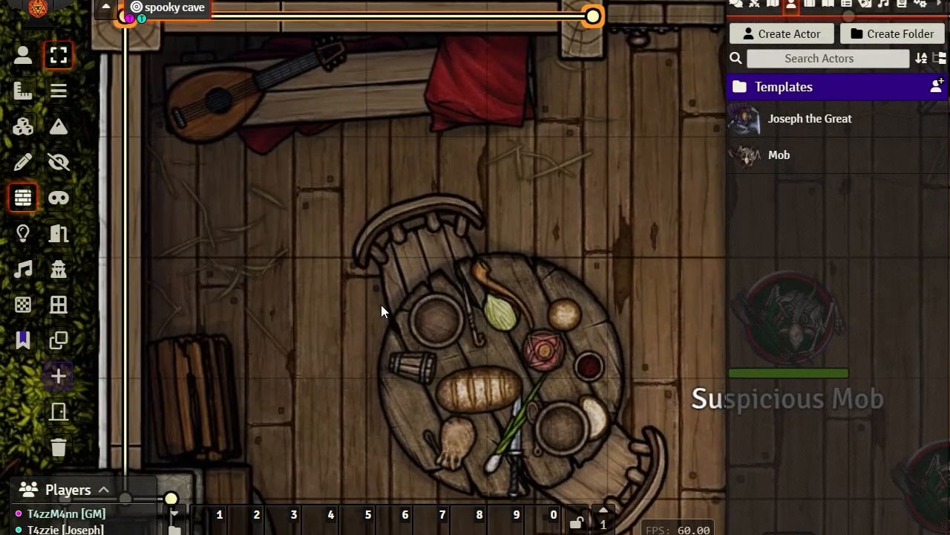
Review the movement, light, sight and sound restrictions of the wall beside the front doorway, and close its settings
scroll(510, 197, down, 5)
drag(511, 198, 211, 286)
scroll(379, 256, down, 3)
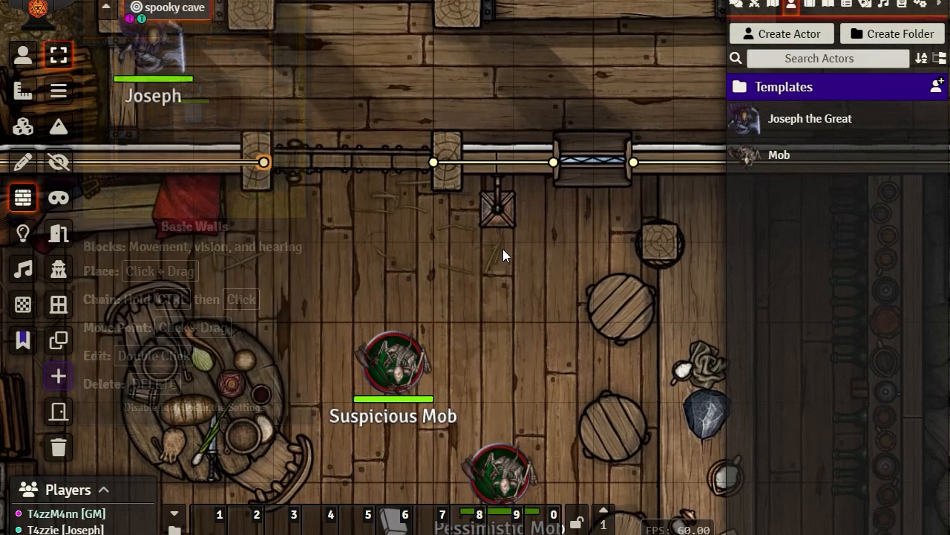
double_click(266, 163)
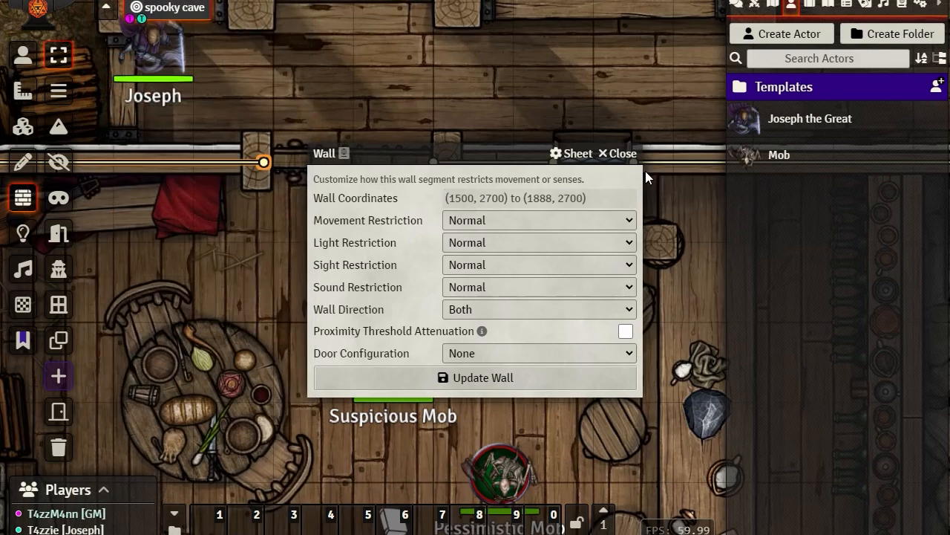
click(617, 153)
Look over the tavern's exterior walls from the porch doorway down to the rear doorway and back
drag(360, 232, 433, 275)
scroll(602, 274, down, 2)
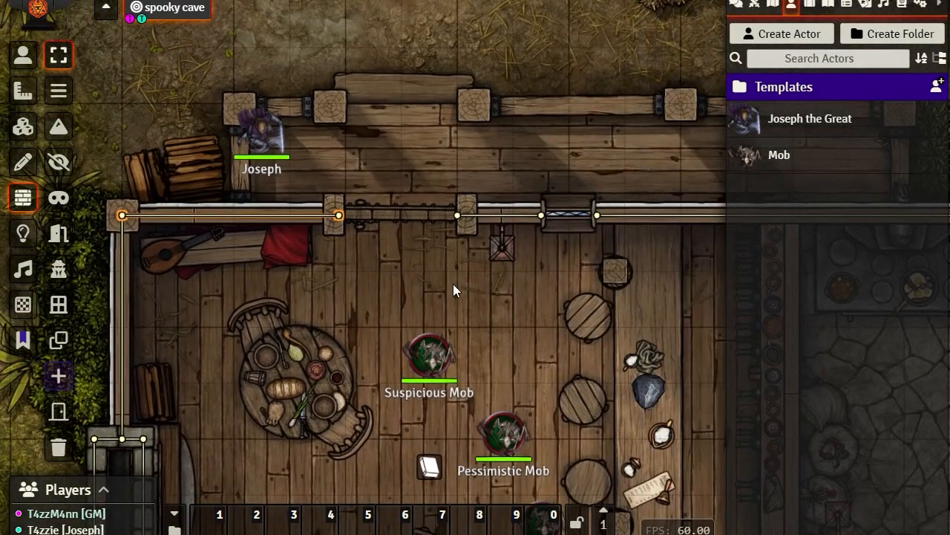
scroll(453, 286, up, 3)
scroll(455, 289, up, 3)
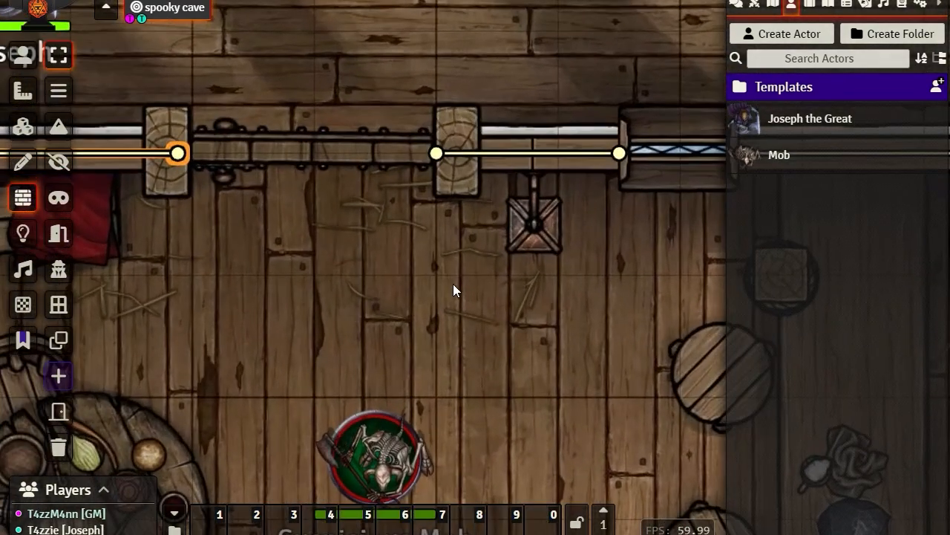
scroll(454, 290, up, 2)
scroll(455, 290, down, 4)
scroll(454, 285, down, 4)
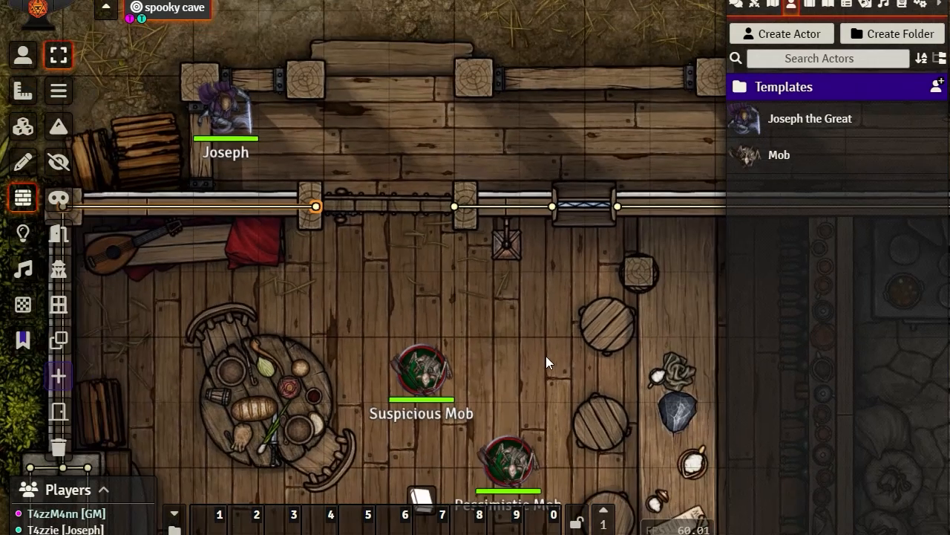
drag(546, 355, 526, 139)
drag(478, 248, 526, 102)
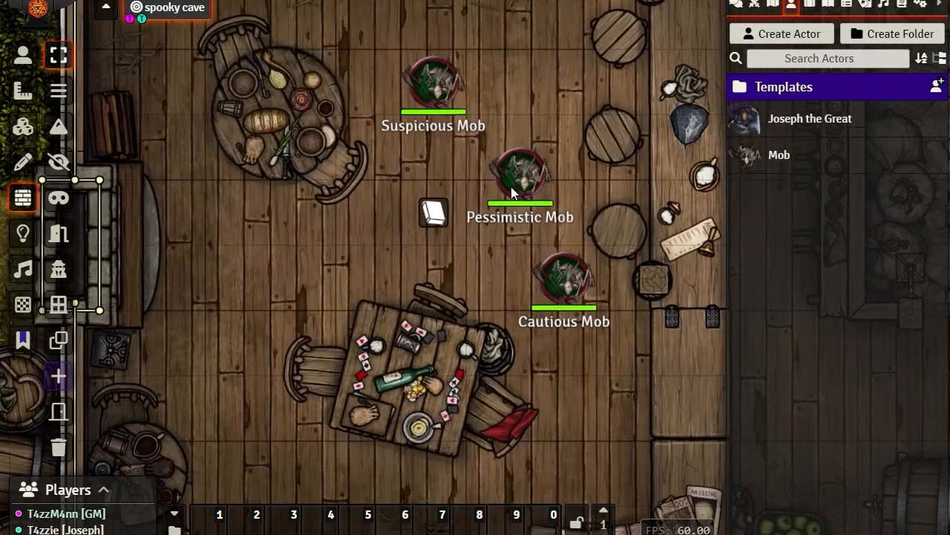
drag(340, 367, 555, 106)
scroll(479, 312, up, 3)
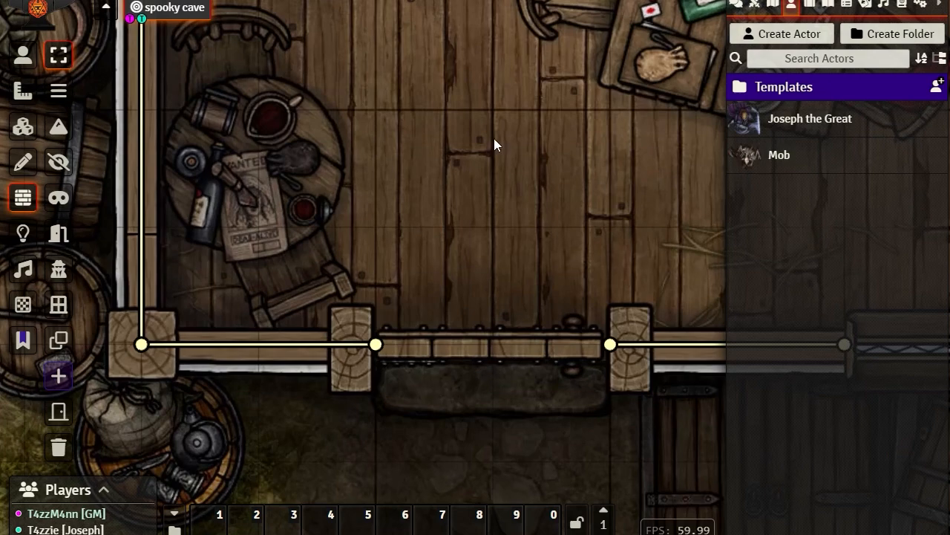
scroll(504, 317, down, 3)
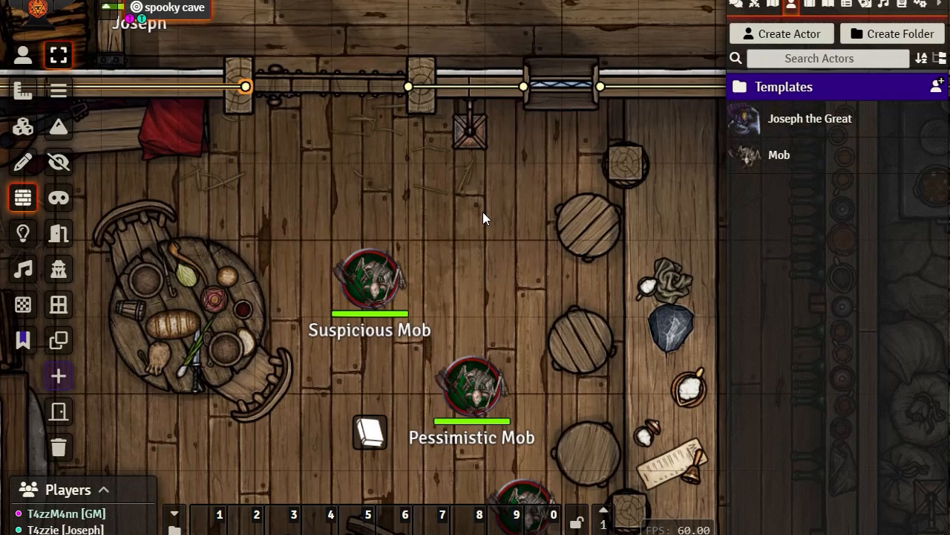
drag(482, 212, 579, 287)
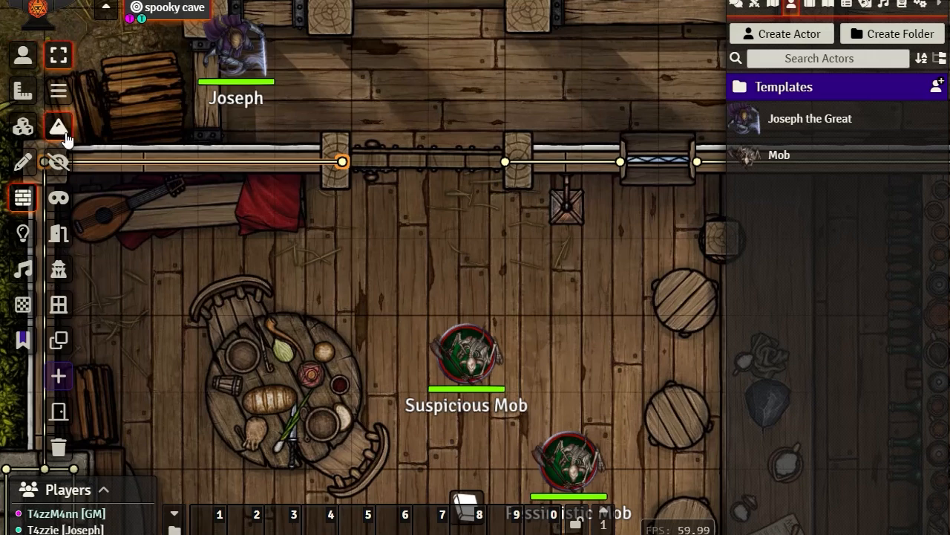
Read the Terrain Walls description, choose that wall type, and draw a first segment along the upper-left edge of the round food table
mouse_move(61, 130)
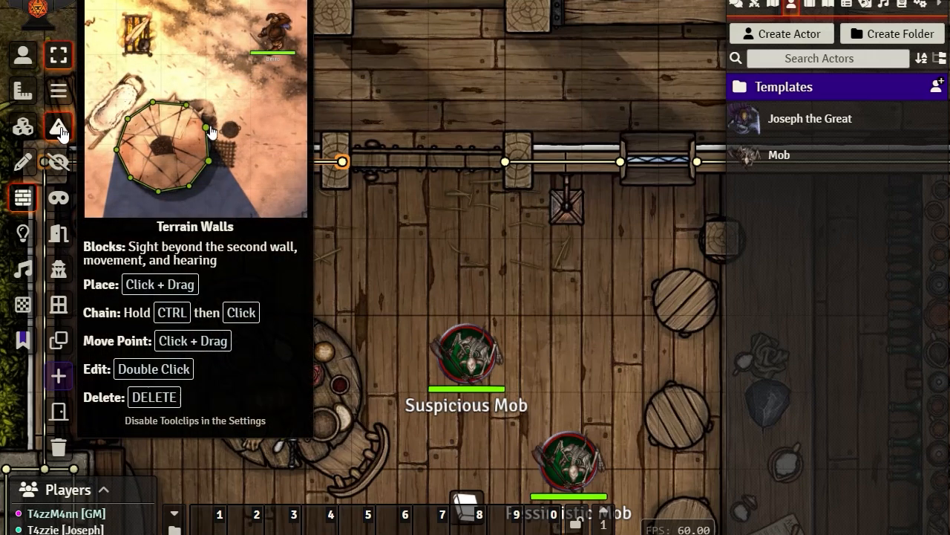
click(61, 130)
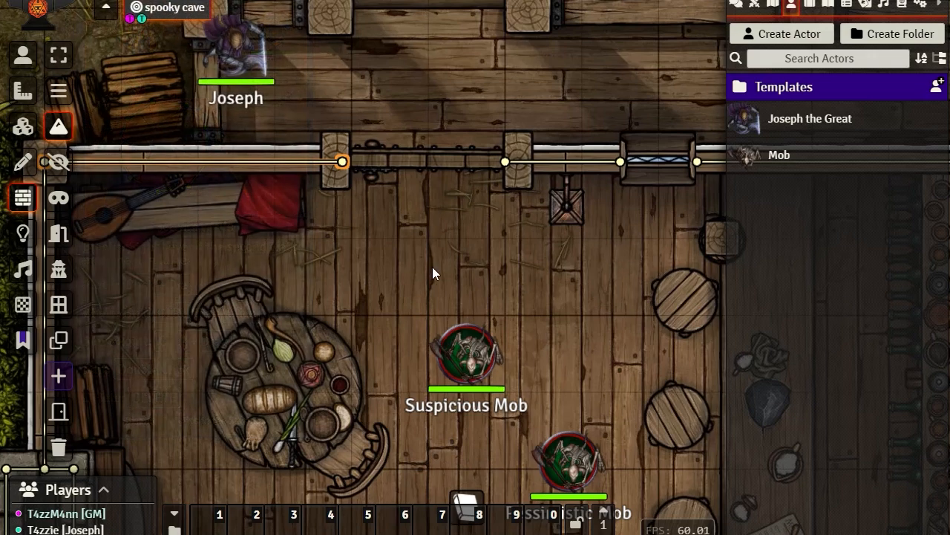
drag(432, 278, 533, 62)
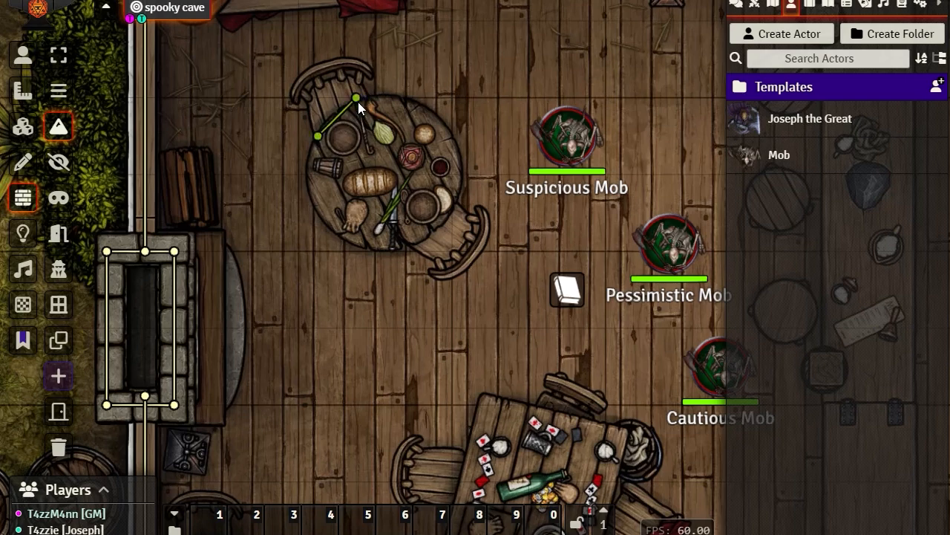
drag(358, 104, 363, 103)
Continue the terrain wall chain clockwise around the round table's edge and close it at its starting point
click(424, 108)
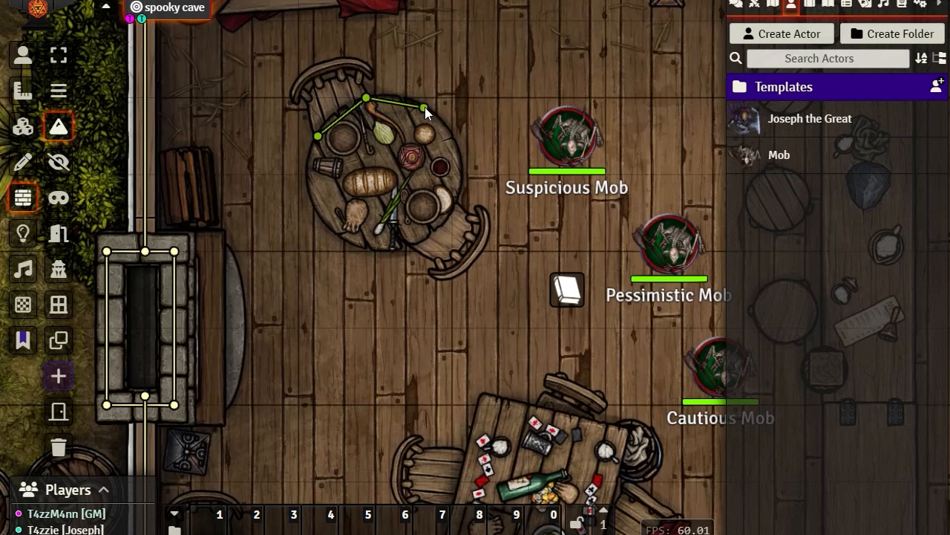
click(457, 153)
click(441, 218)
click(403, 245)
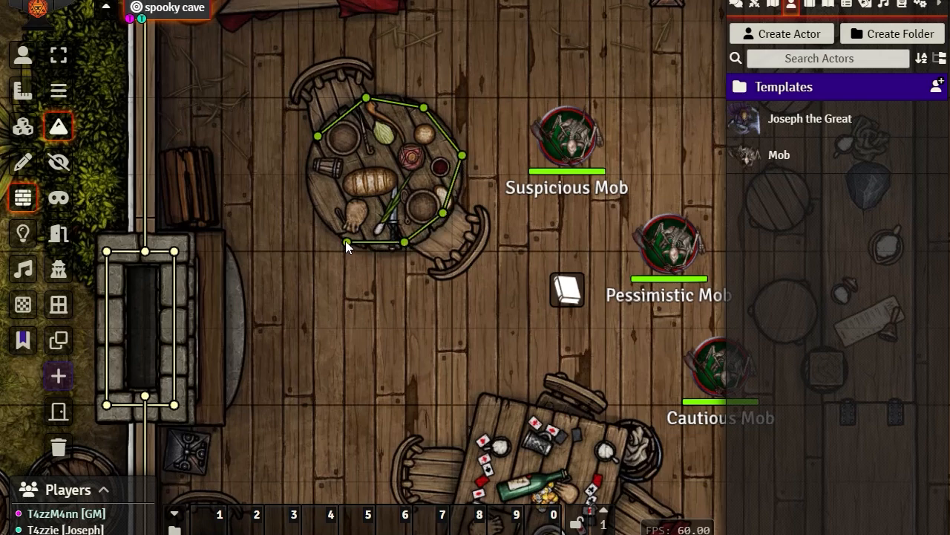
click(345, 241)
click(315, 204)
click(309, 174)
click(320, 135)
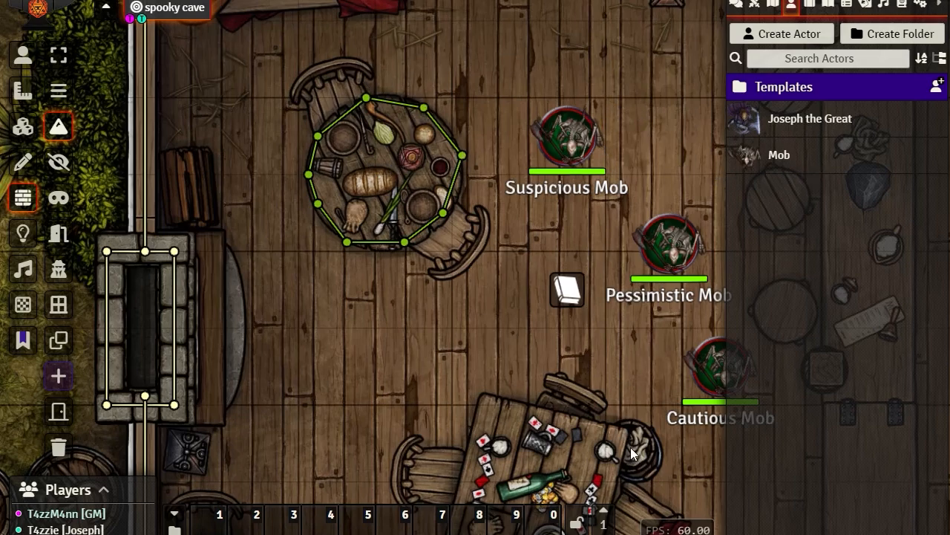
Bring the player's token inside beside the round food table and step it around the edge to check its sight across the terrain walls
drag(633, 378, 780, 534)
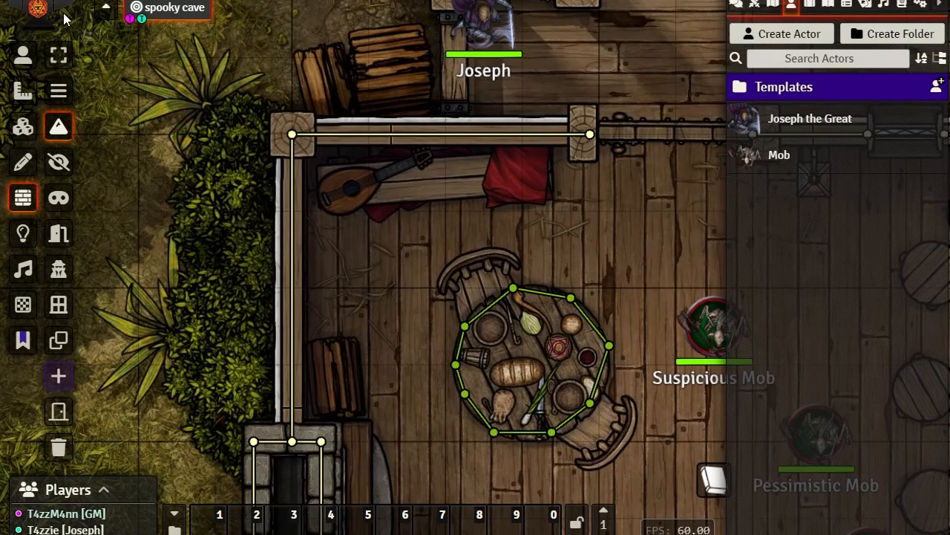
click(23, 55)
drag(513, 45, 661, 268)
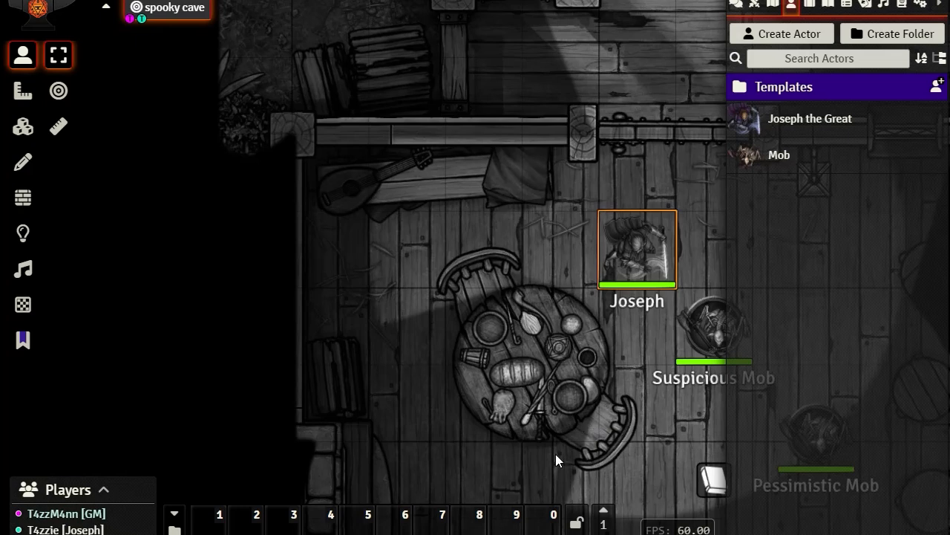
click(23, 232)
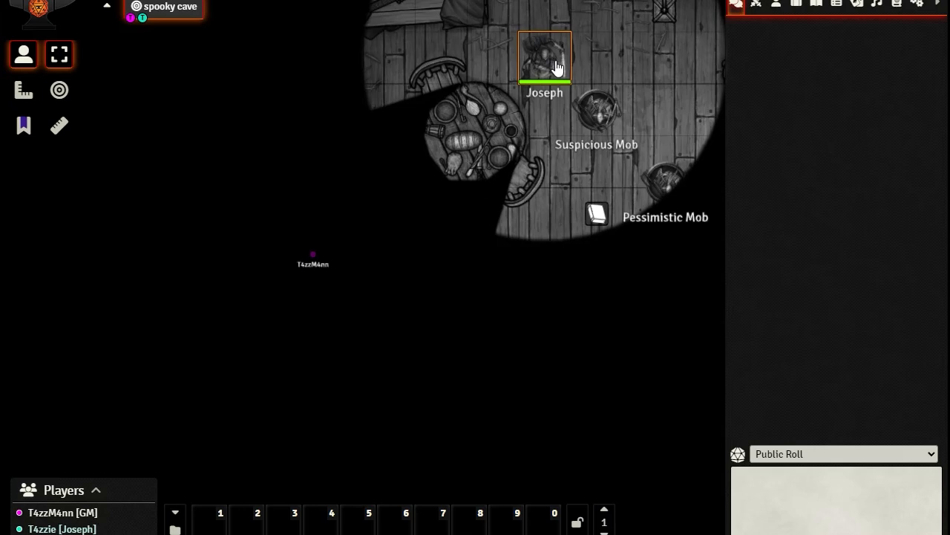
key(Left)
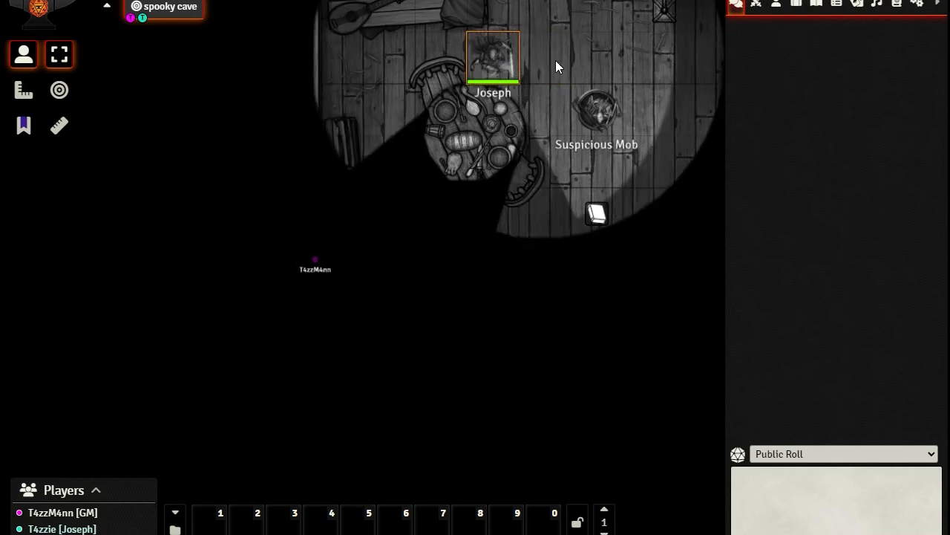
key(Right)
key(Down)
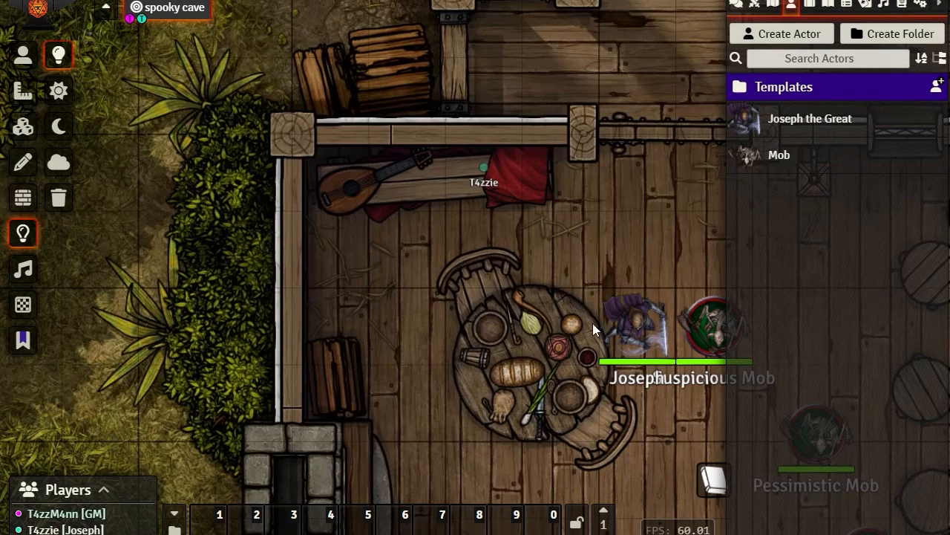
Place a small light source over the player's token beside the round table, and delete the light
drag(582, 302, 579, 512)
drag(523, 66, 356, 463)
scroll(514, 361, down, 3)
drag(514, 362, 433, 6)
drag(315, 315, 386, 531)
drag(359, 250, 361, 258)
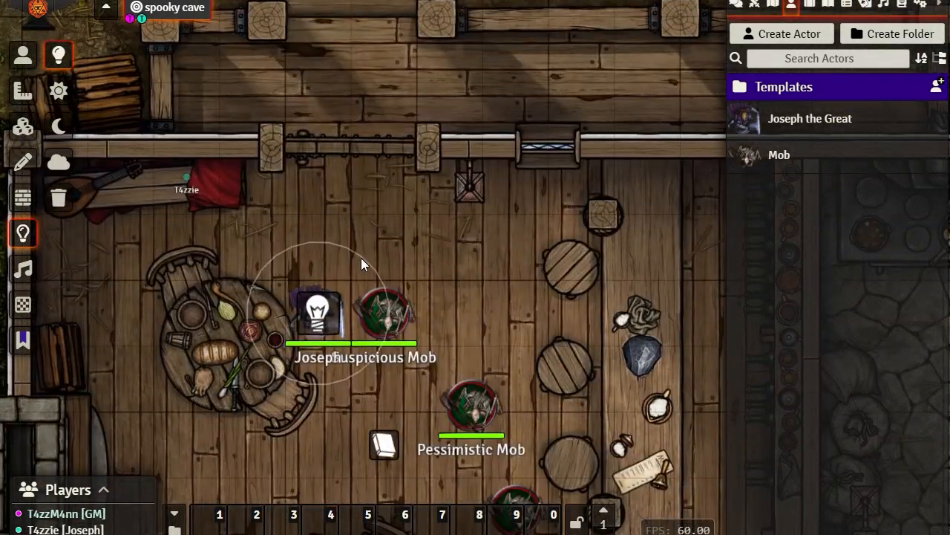
key(Delete)
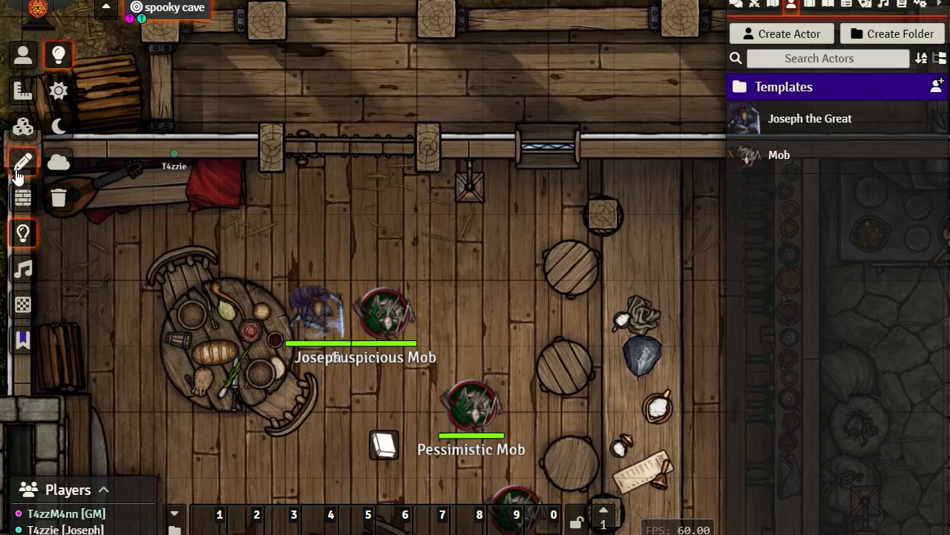
Delete the player's token standing beside the round food table
click(22, 54)
click(320, 326)
key(Delete)
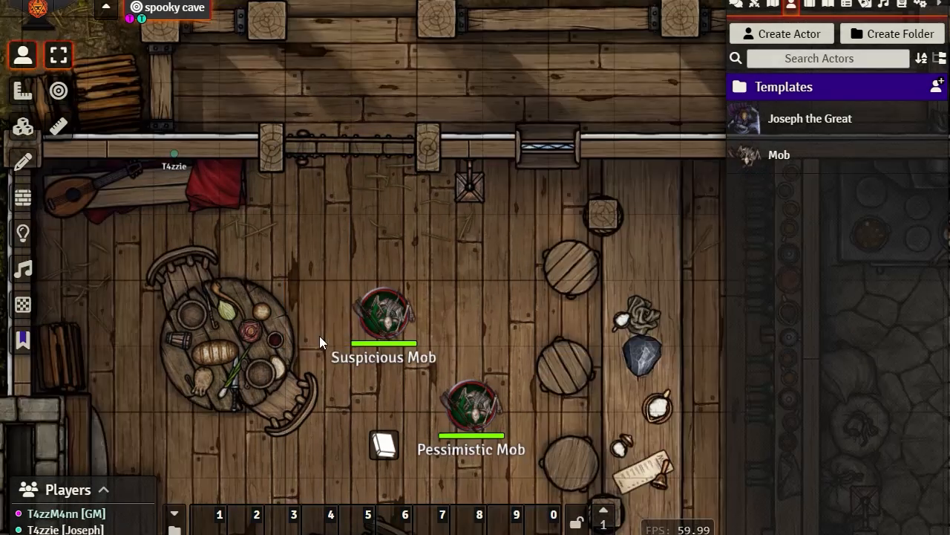
Select terrain walls and trace the large bush outside the tavern counterclockwise from its top edge down its left side
drag(521, 34, 526, 486)
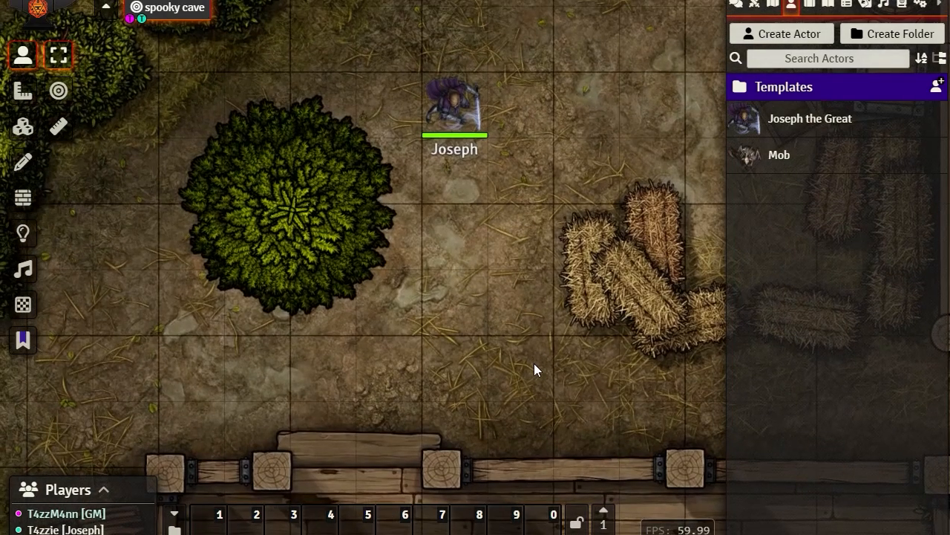
drag(534, 363, 630, 407)
scroll(401, 209, up, 3)
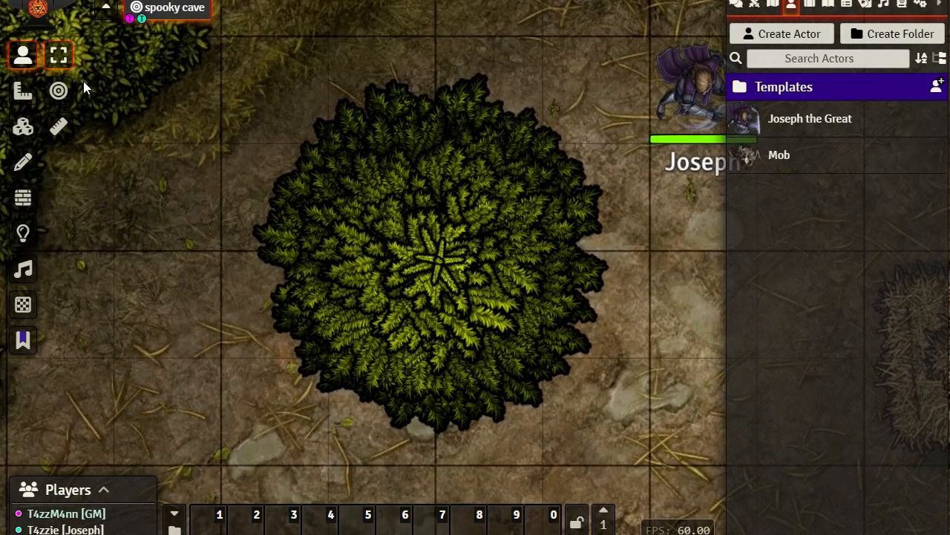
click(23, 198)
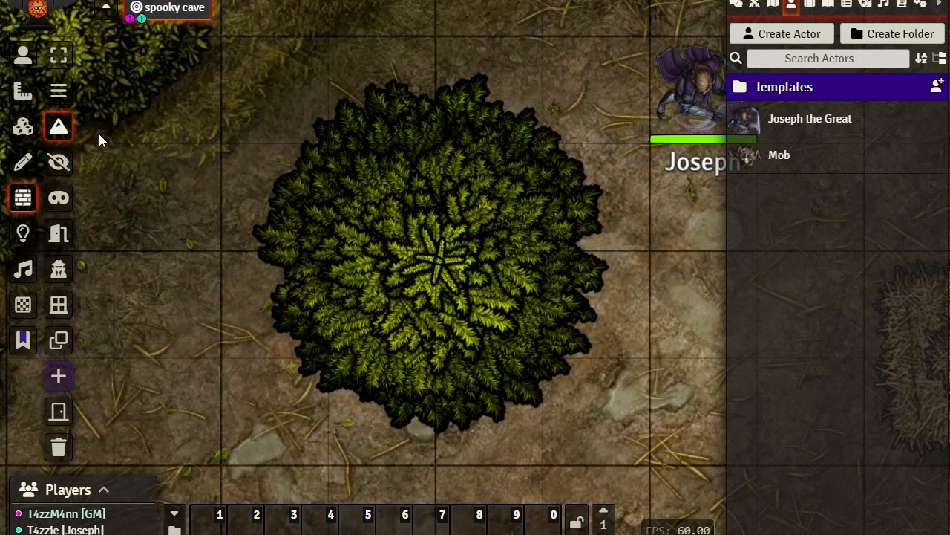
click(61, 165)
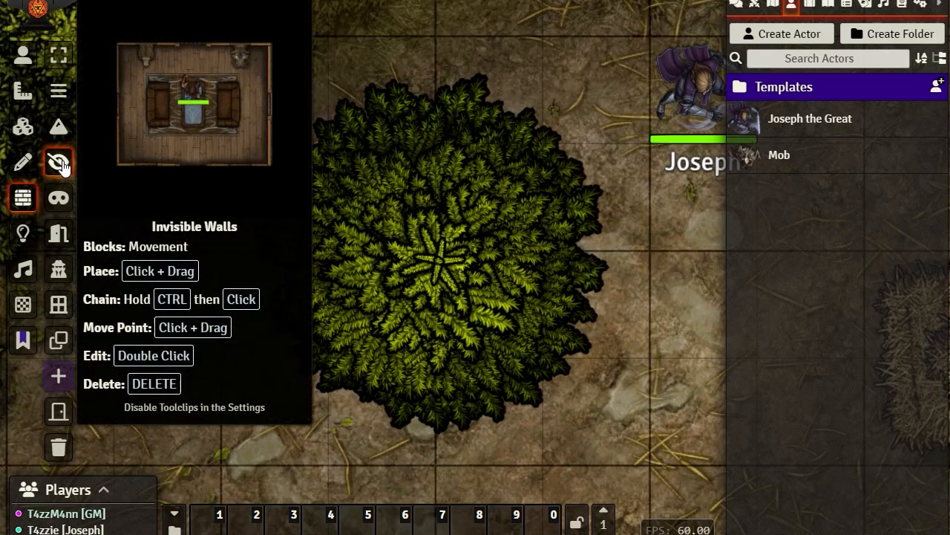
click(59, 127)
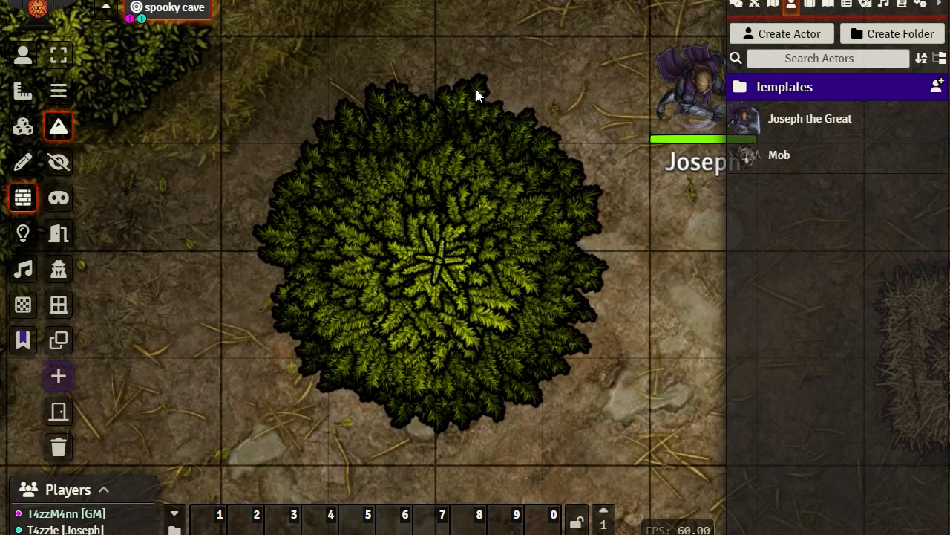
mouse_move(475, 89)
mouse_down()
mouse_move(445, 96)
mouse_move(445, 105)
mouse_up()
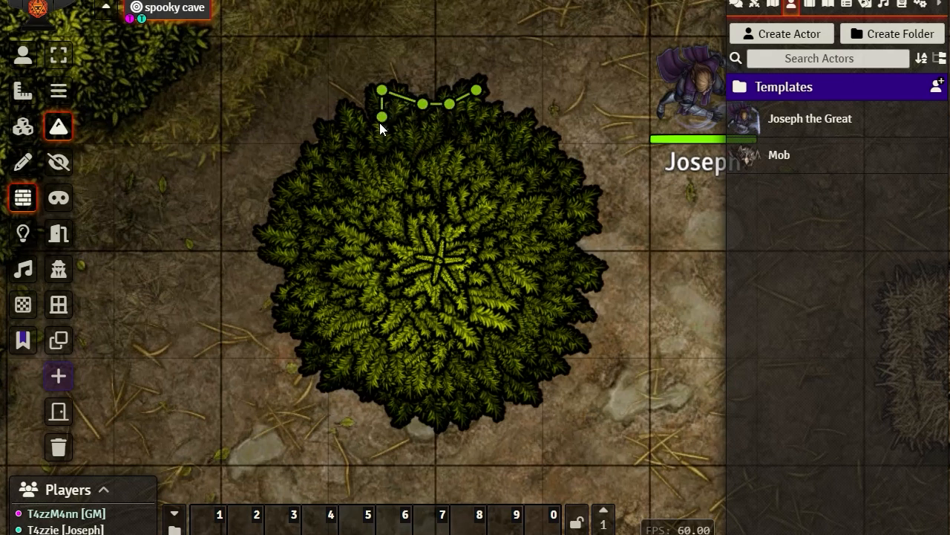
drag(349, 124, 279, 253)
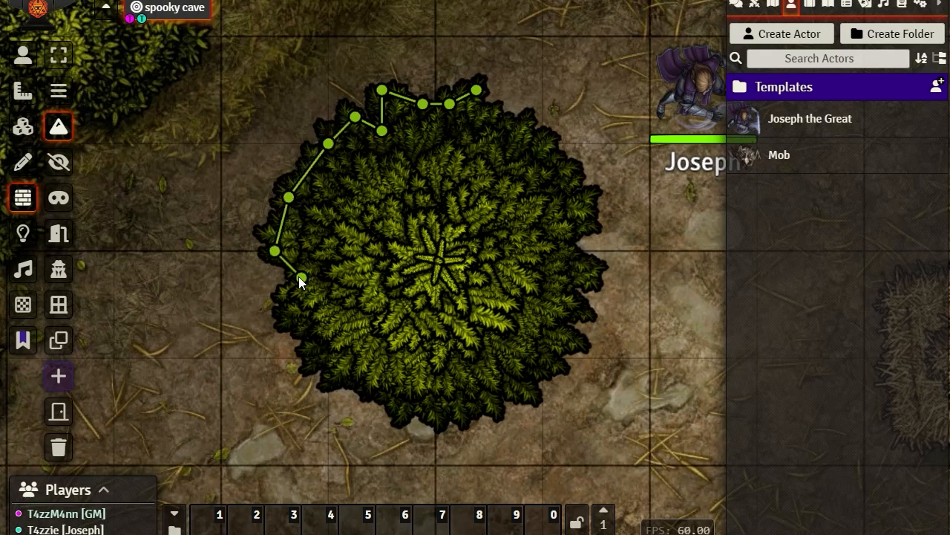
Continue the terrain wall chain around the bush's lower edge and up to its lower-right leaves
ctrl+click(290, 310)
ctrl+click(319, 348)
ctrl+click(344, 375)
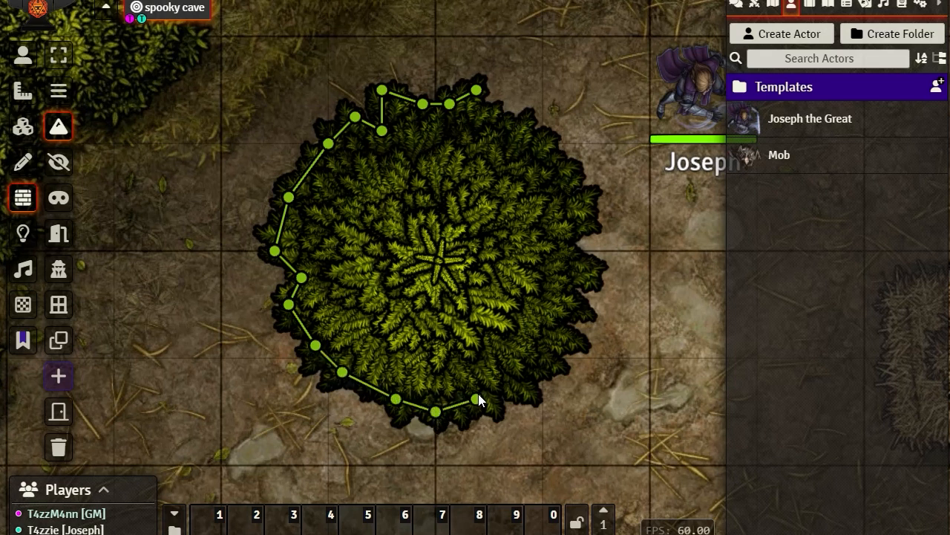
ctrl+click(518, 387)
click(557, 374)
ctrl+click(545, 337)
ctrl+click(585, 307)
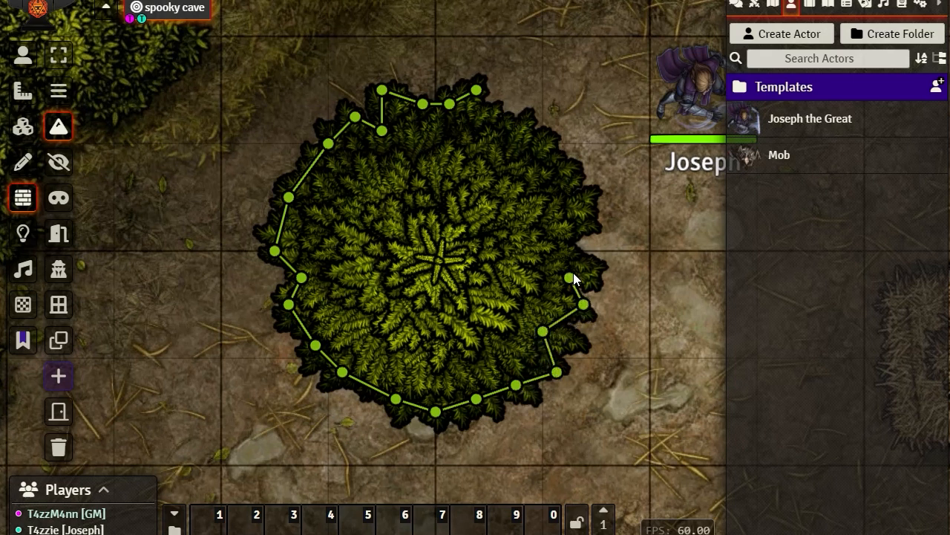
Extend the terrain wall chain up the bush's right side and close it at its starting point
ctrl+click(581, 268)
ctrl+click(569, 225)
ctrl+click(590, 201)
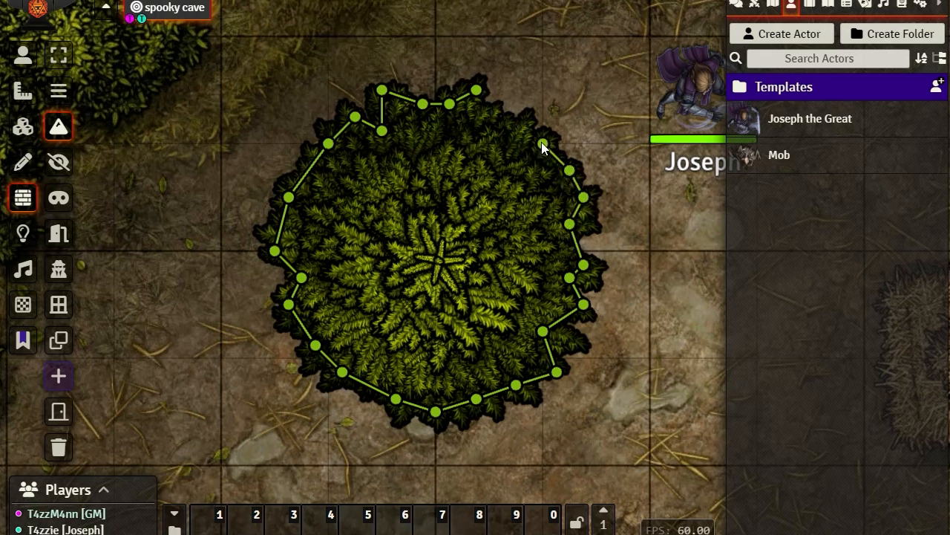
ctrl+click(519, 121)
ctrl+click(491, 120)
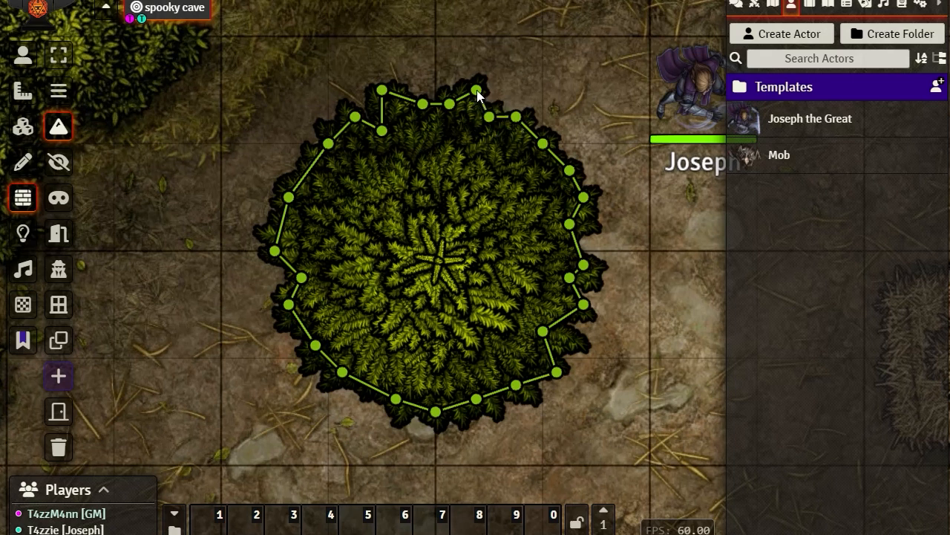
click(476, 90)
Select the player's token outside and step it around the bush's right edge to check what the terrain walls let it see
click(27, 53)
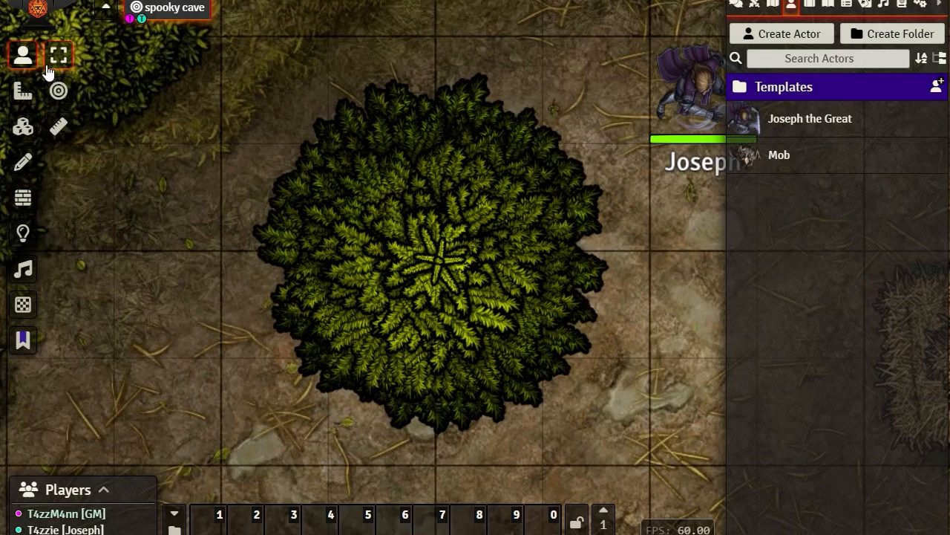
drag(657, 232, 497, 267)
click(543, 104)
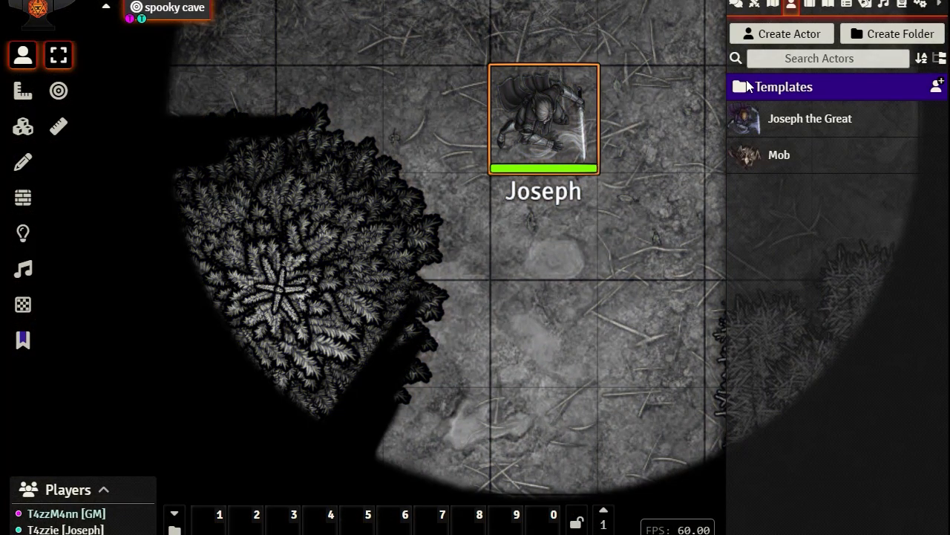
key(Left)
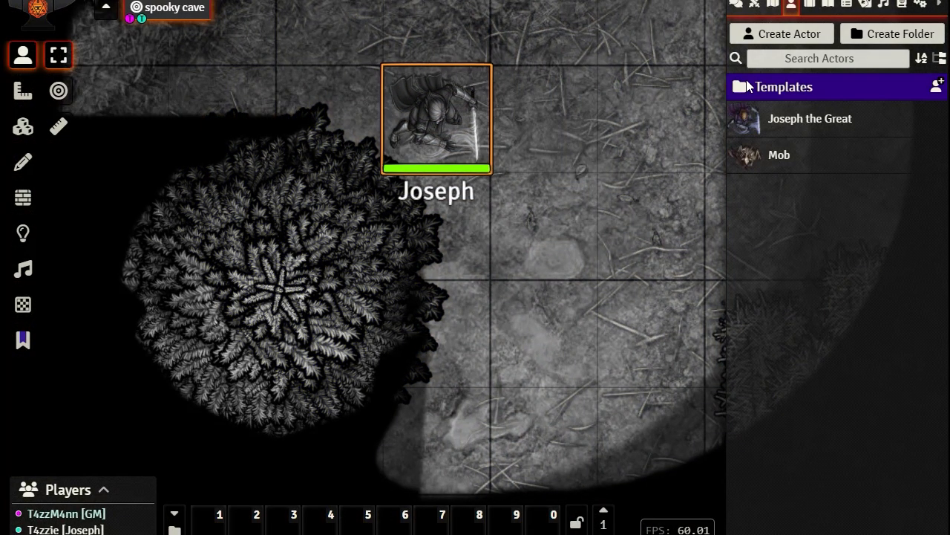
scroll(490, 240, down, 1)
scroll(490, 240, down, 3)
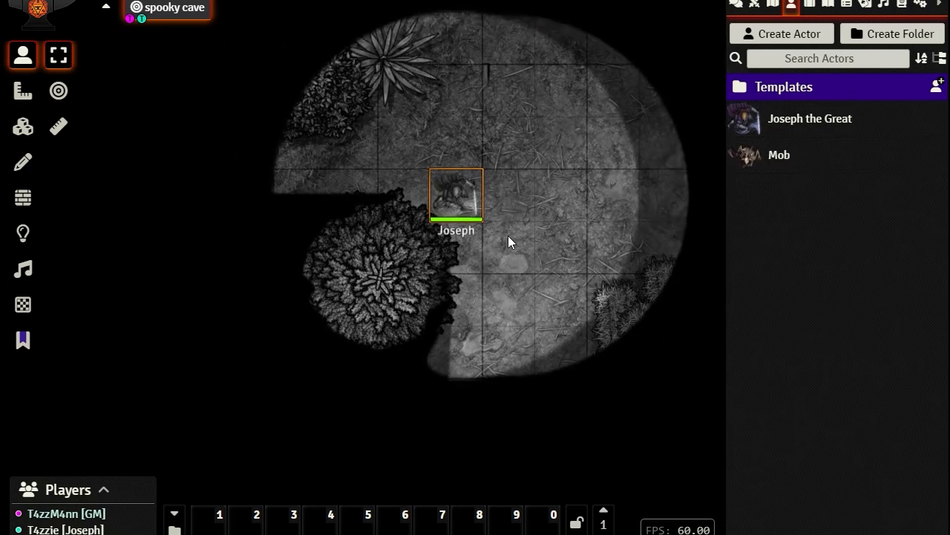
drag(508, 235, 609, 141)
key(Down)
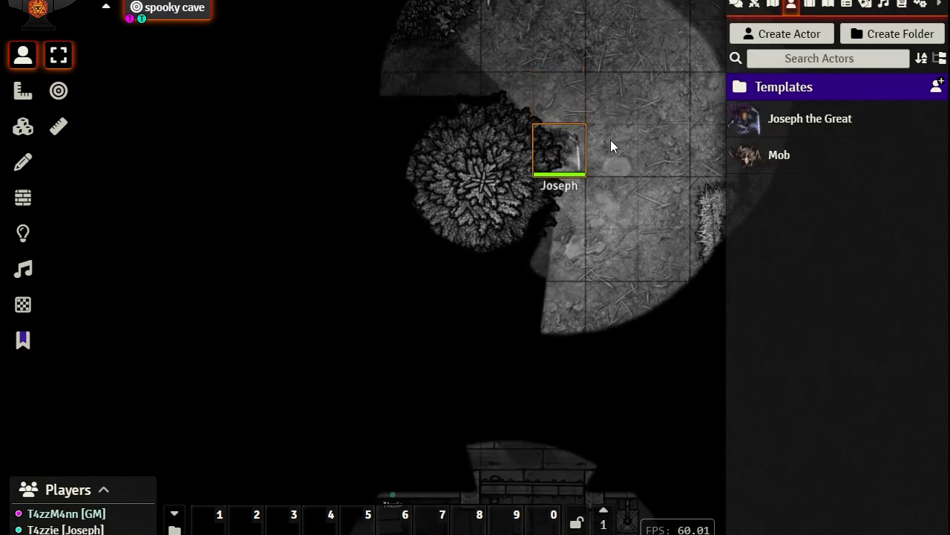
key(Up)
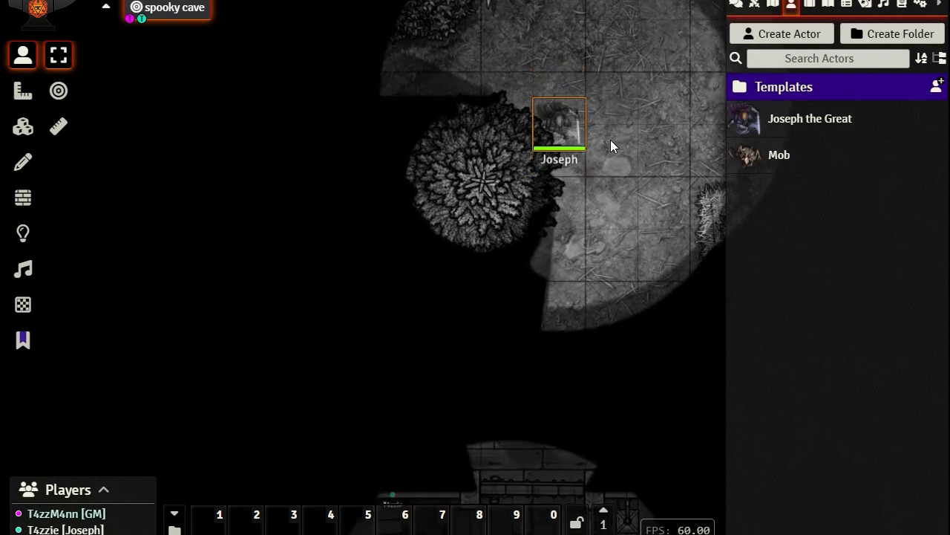
key(Right)
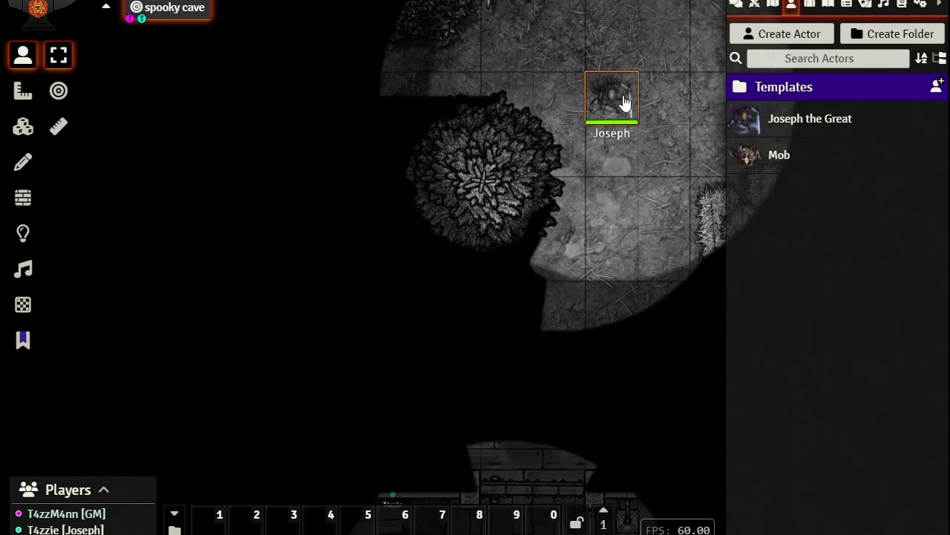
Place the player's token inside the bush, step it around to check the outward view, and return it to the open ground
drag(626, 102, 484, 181)
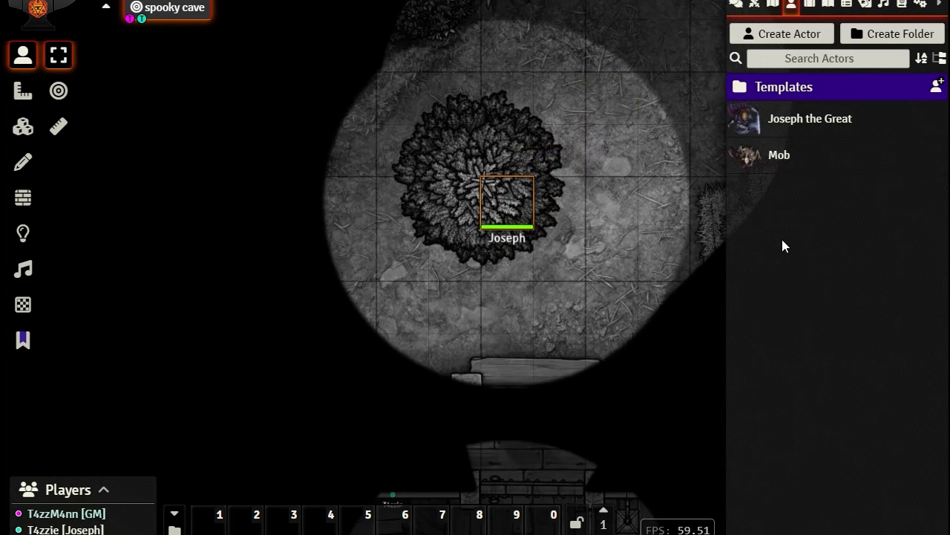
key(Up)
key(Left)
key(Down)
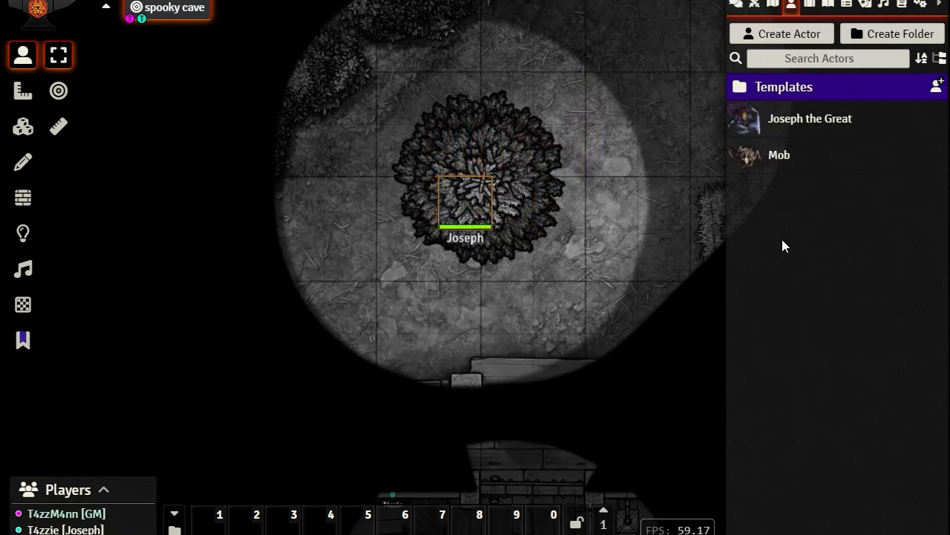
key(Right)
key(Up)
key(Left)
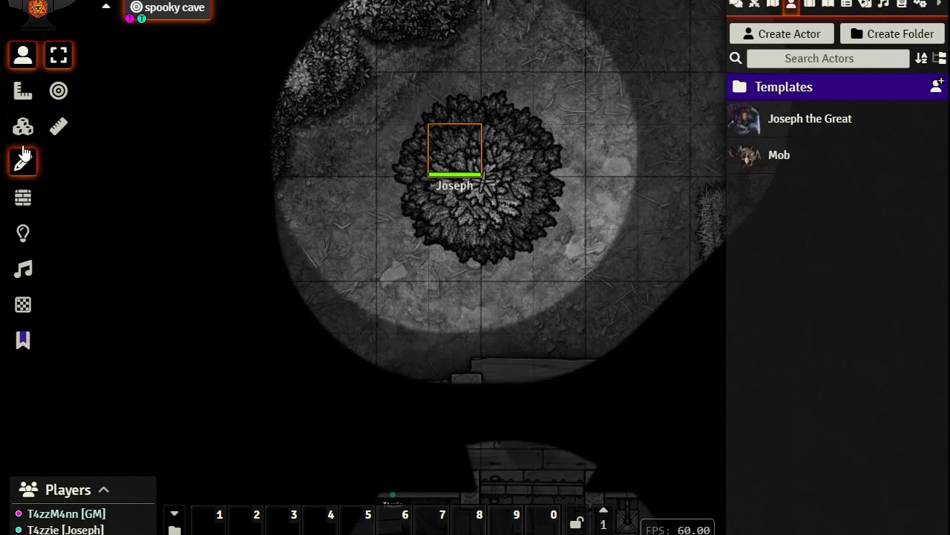
mouse_move(59, 128)
drag(459, 153, 588, 76)
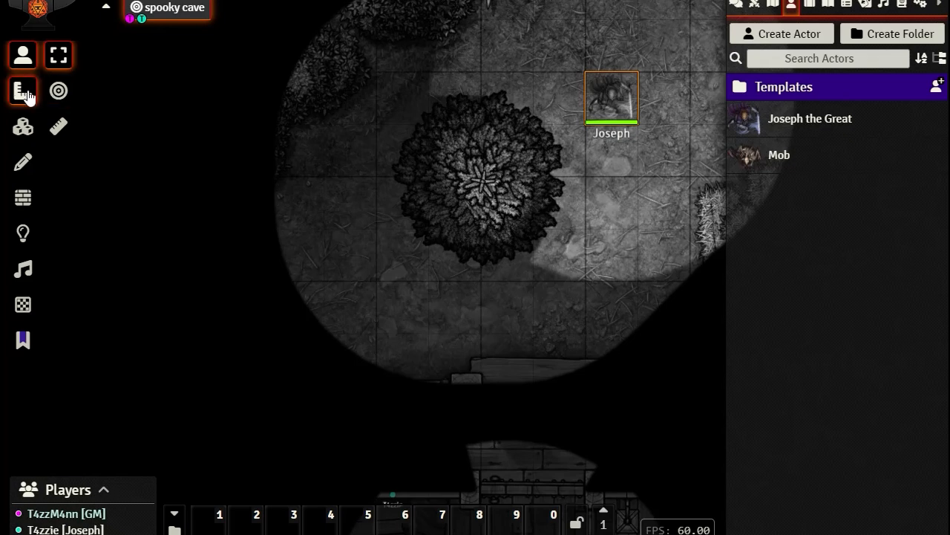
Draw a small closed ring of basic walls around the centre of the bush, inside its terrain wall outline
click(23, 197)
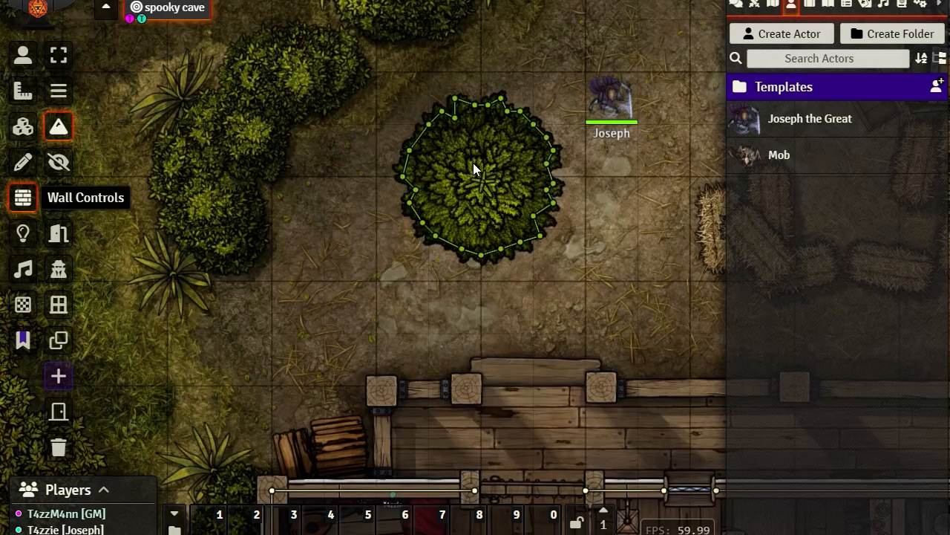
click(61, 99)
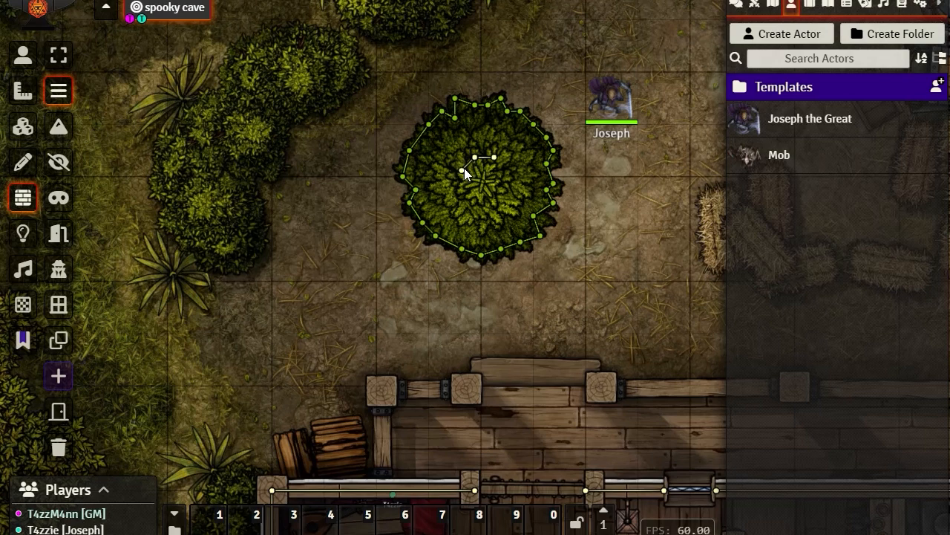
click(461, 170)
click(468, 189)
click(487, 198)
click(499, 189)
click(507, 176)
click(495, 159)
Move the player's token around the top of the bush to its left side to check how the central walls block sight
click(23, 54)
click(627, 98)
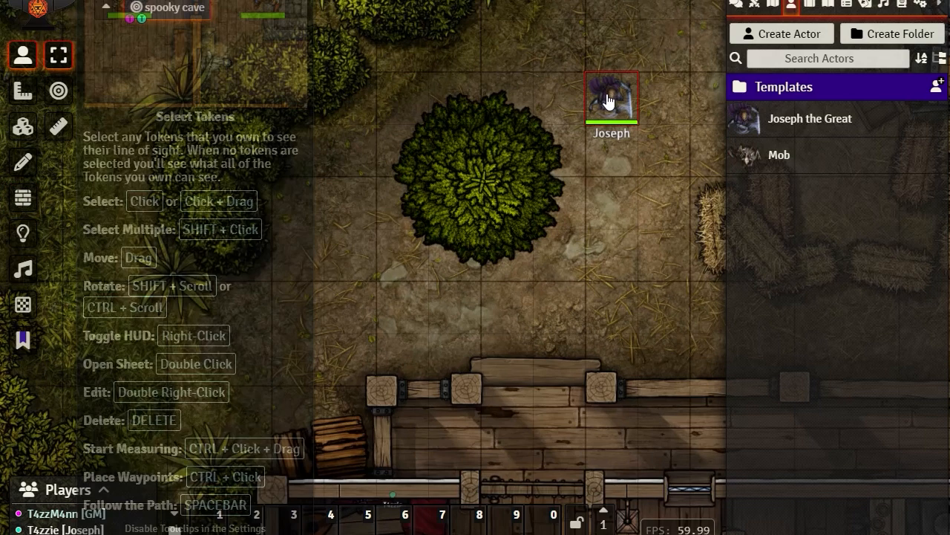
key(Up)
key(Left)
key(Left)
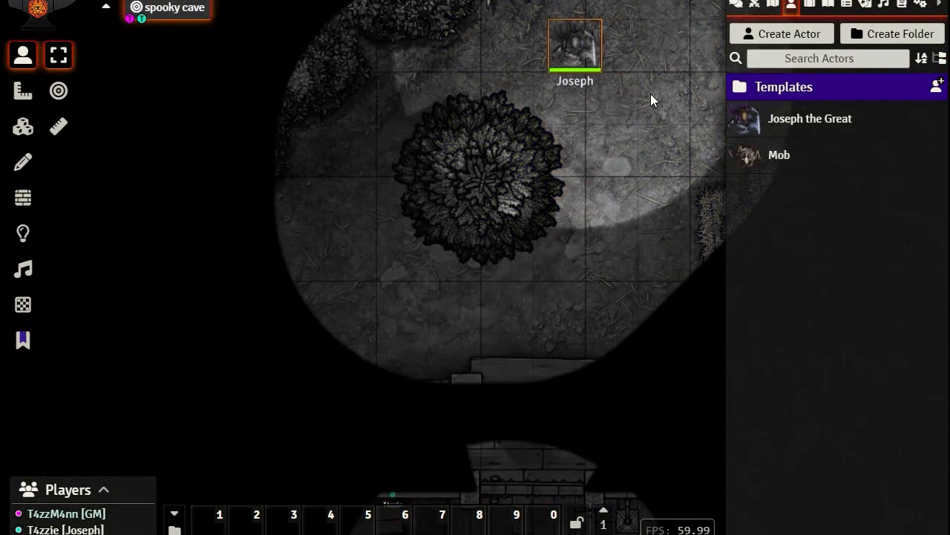
key(Left)
key(Left)
key(Down)
key(Left)
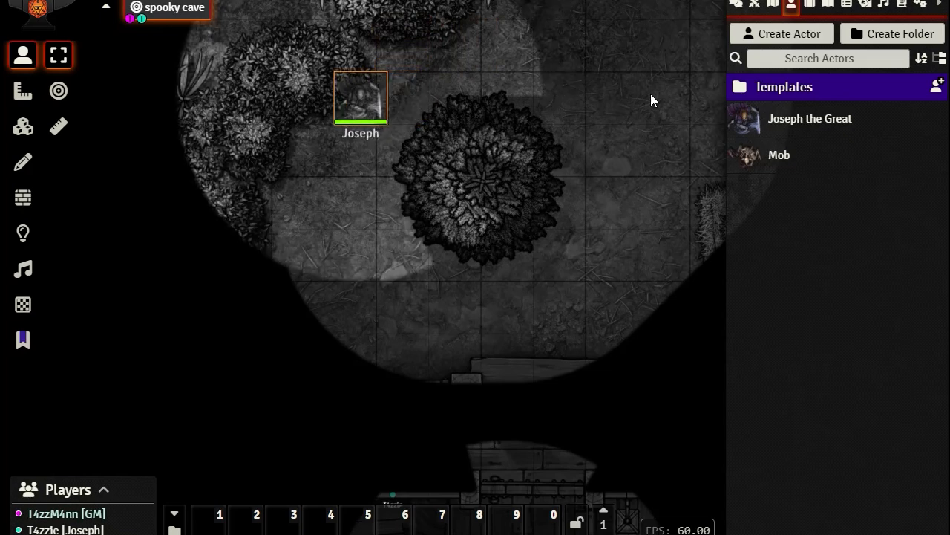
Move the player's token down the bush's left side and around below it to check how the central walls block sight
key(Down)
key(Down)
key(Down)
key(Right)
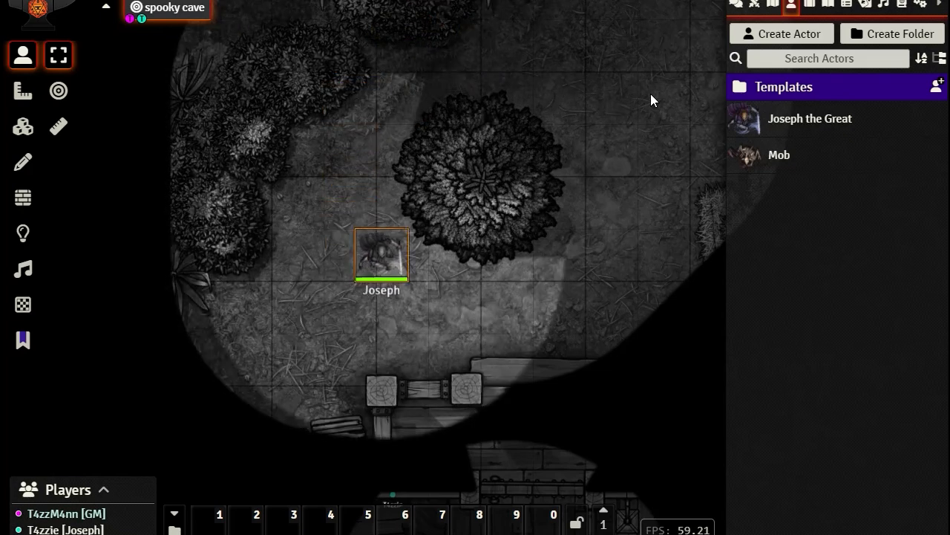
key(Down)
key(Right)
key(Right)
key(Right)
key(Right)
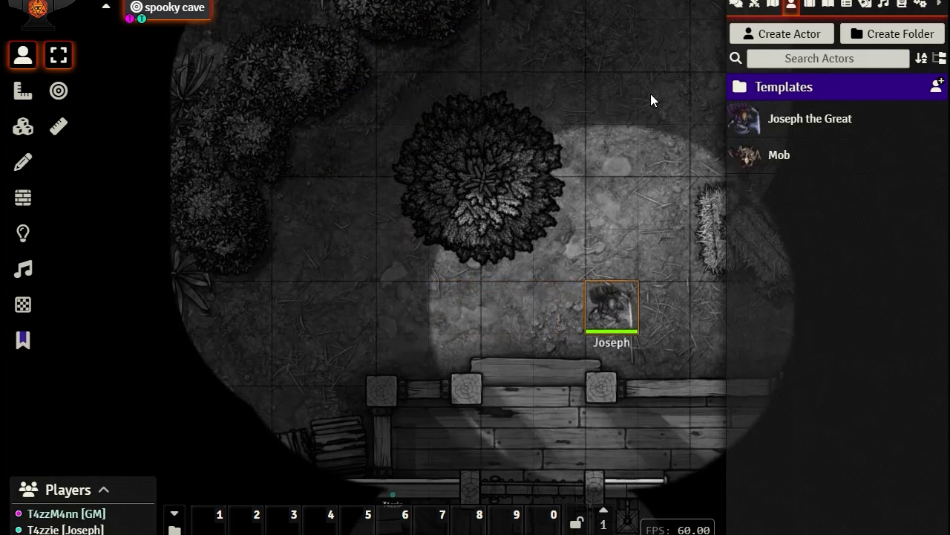
Move the player's token up the bush's right side to its upper-right edge and check the blocked view from there
key(Up)
key(Up)
key(Up)
key(Up)
key(Left)
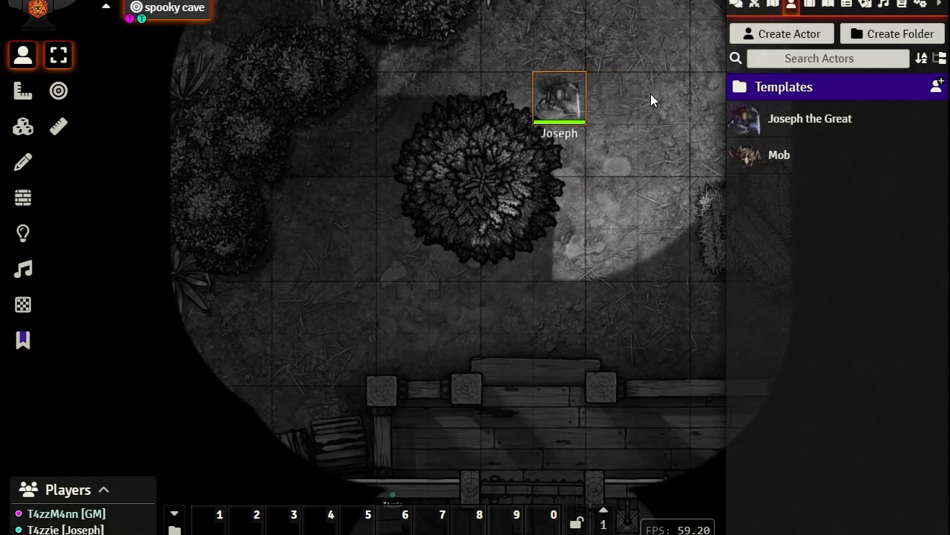
key(Right)
key(Left)
Place the player's token inside the bush, step it around the centre, and put it within the central wall ring to check its sight
drag(554, 109, 502, 161)
key(Left)
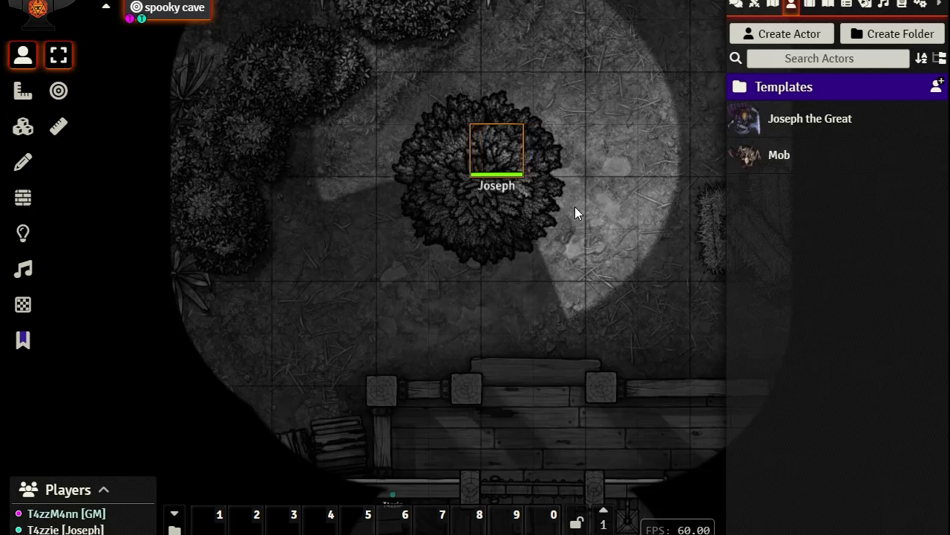
key(Down)
key(Right)
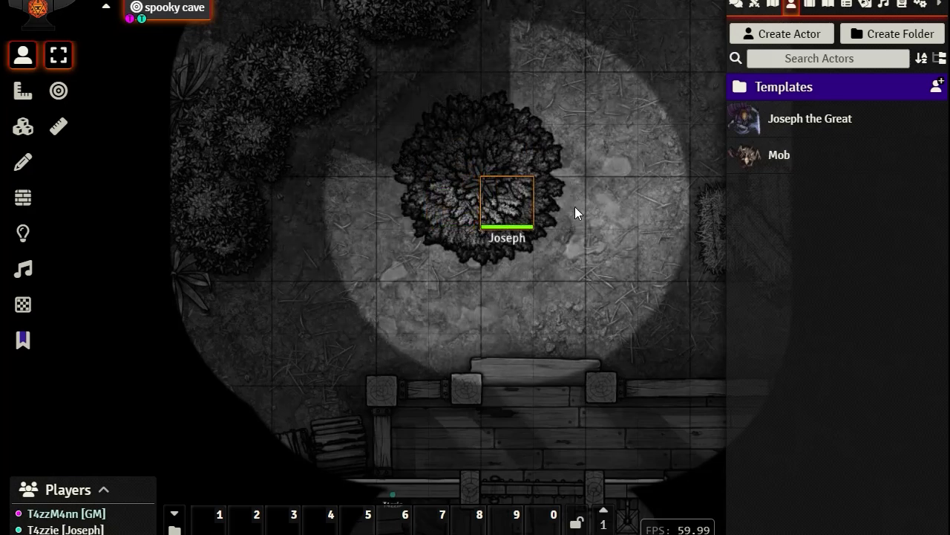
key(Left)
key(Right)
drag(498, 216, 483, 187)
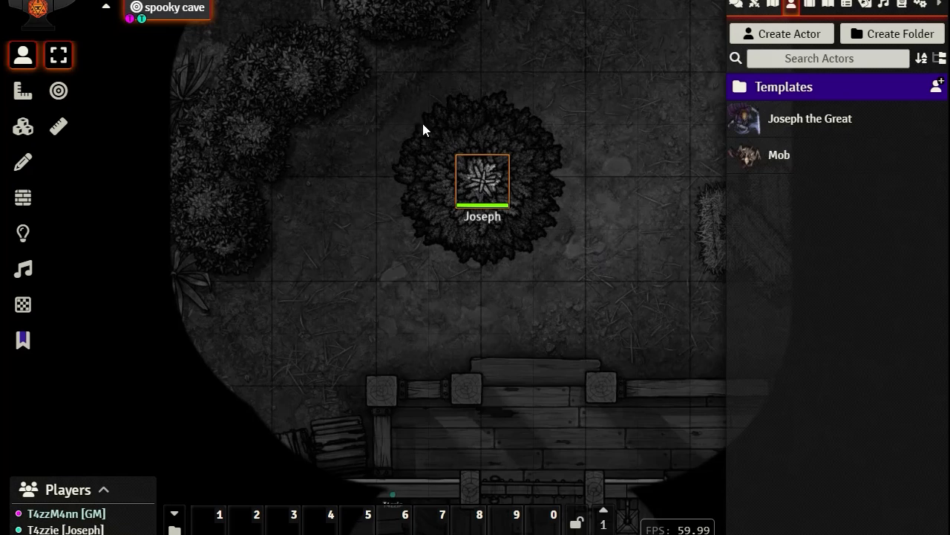
scroll(502, 190, up, 5)
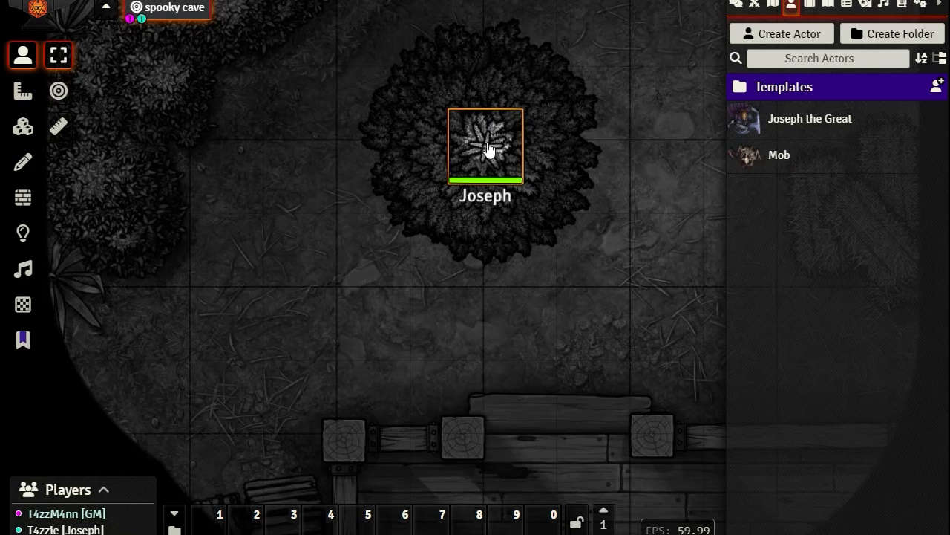
Move the player's token out of the bush to the open ground at its upper right, and deselect it
drag(490, 150, 640, 142)
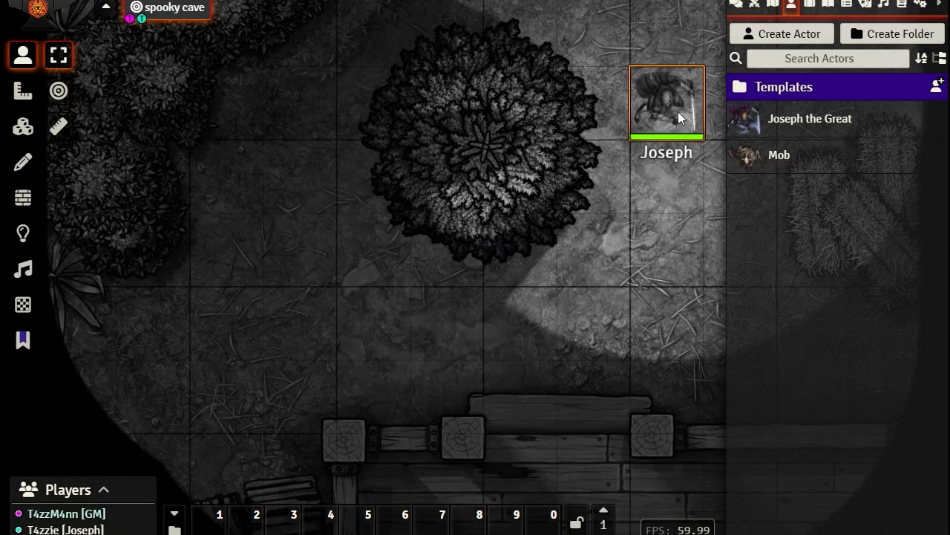
key(Up)
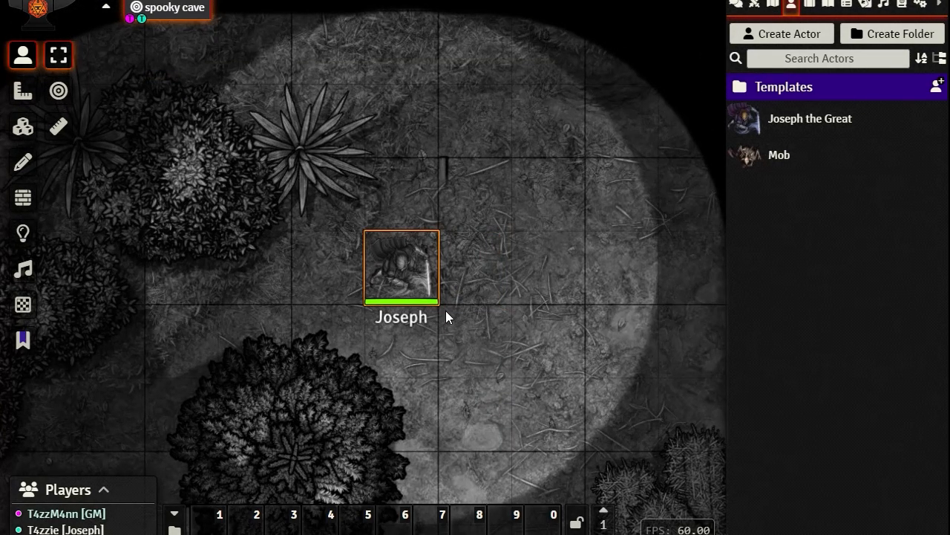
scroll(445, 310, down, 1)
drag(481, 325, 517, 158)
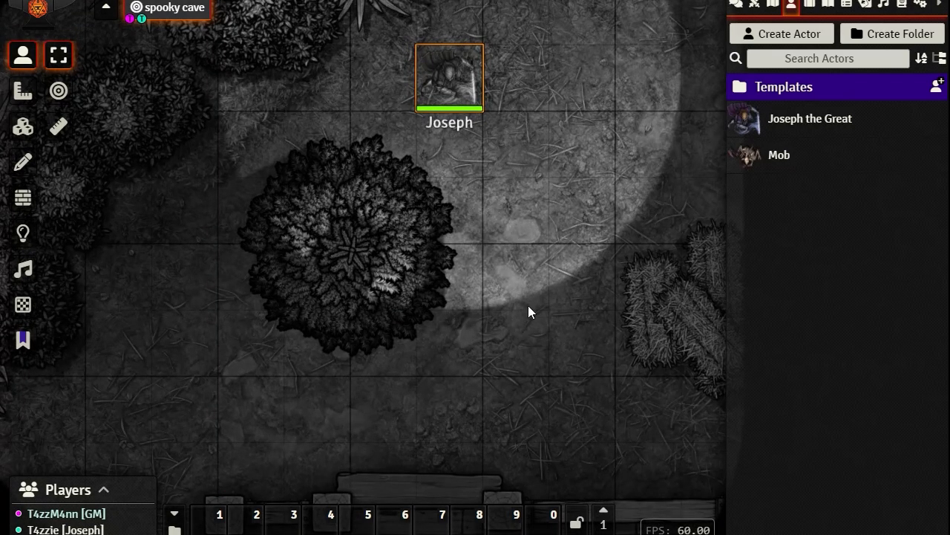
drag(528, 312, 562, 212)
drag(551, 302, 548, 223)
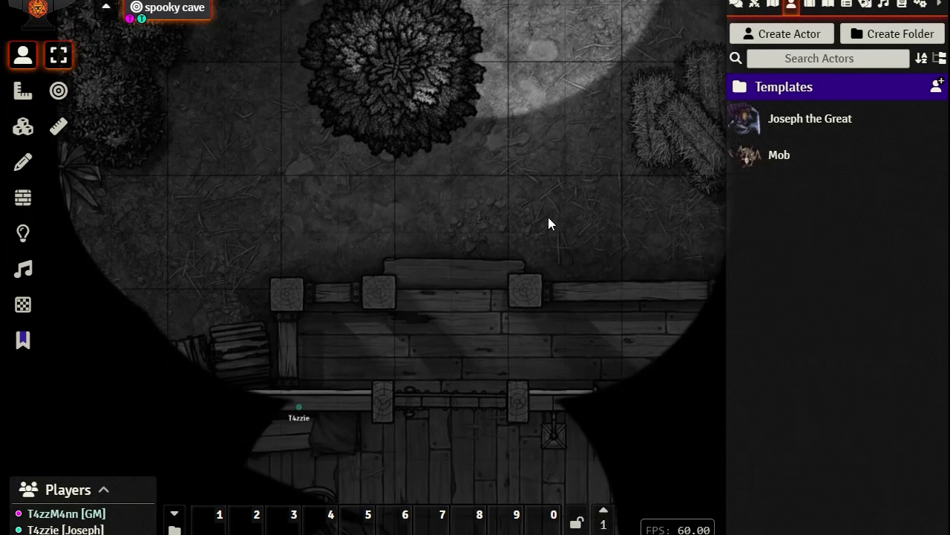
click(468, 407)
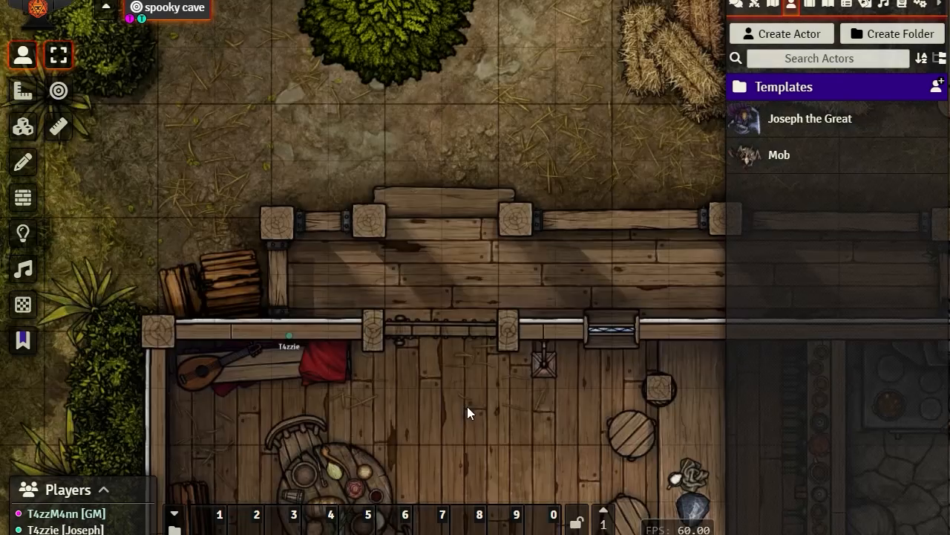
Outline the square card table with terrain walls and join the loose endpoints at its upper-left corner
click(22, 198)
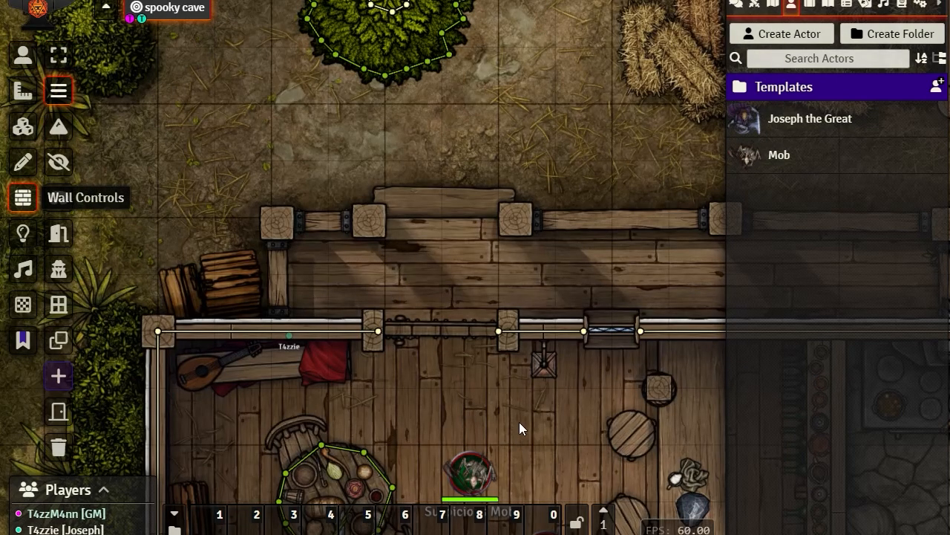
drag(519, 422, 520, 47)
scroll(577, 236, up, 5)
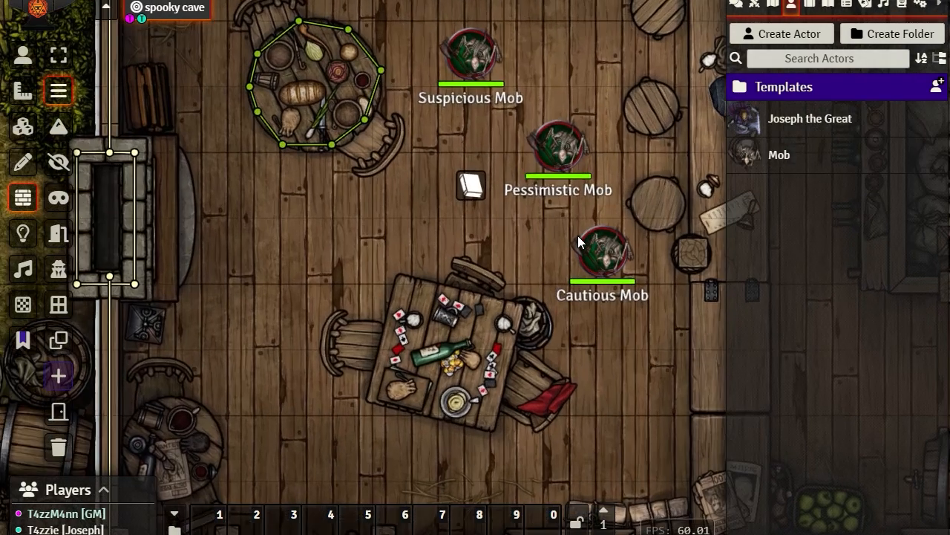
drag(568, 278, 581, 162)
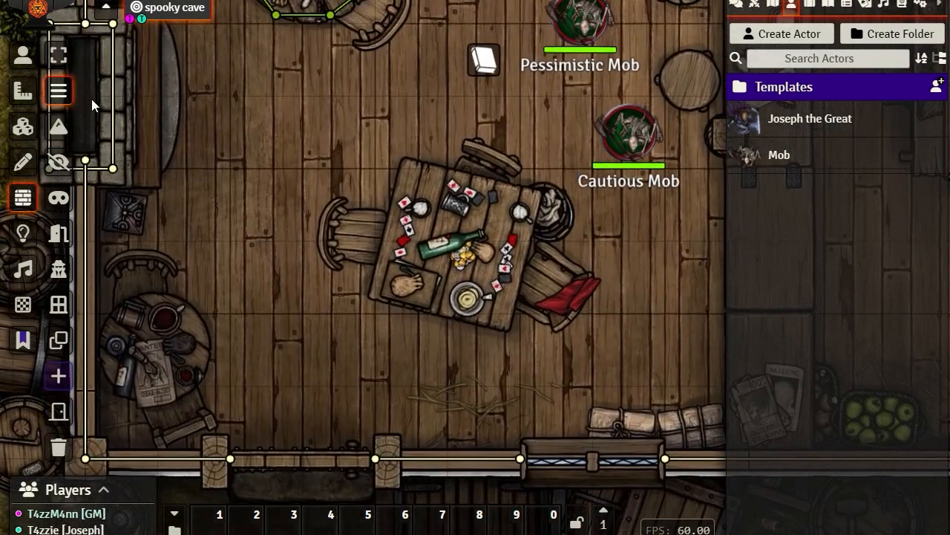
click(58, 127)
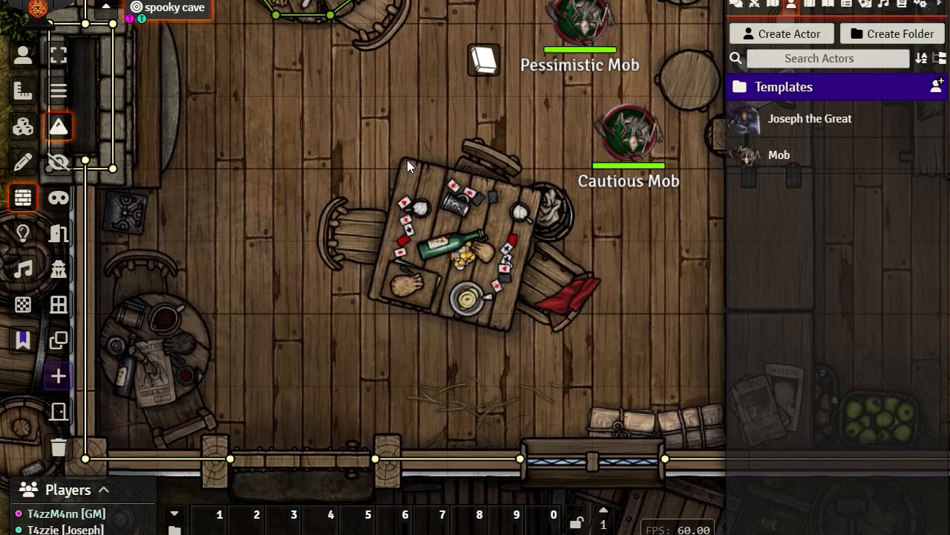
mouse_move(407, 160)
mouse_down()
mouse_move(545, 203)
mouse_move(529, 190)
mouse_move(537, 196)
mouse_move(534, 263)
mouse_move(506, 323)
mouse_move(374, 295)
mouse_move(388, 223)
mouse_move(415, 166)
mouse_up()
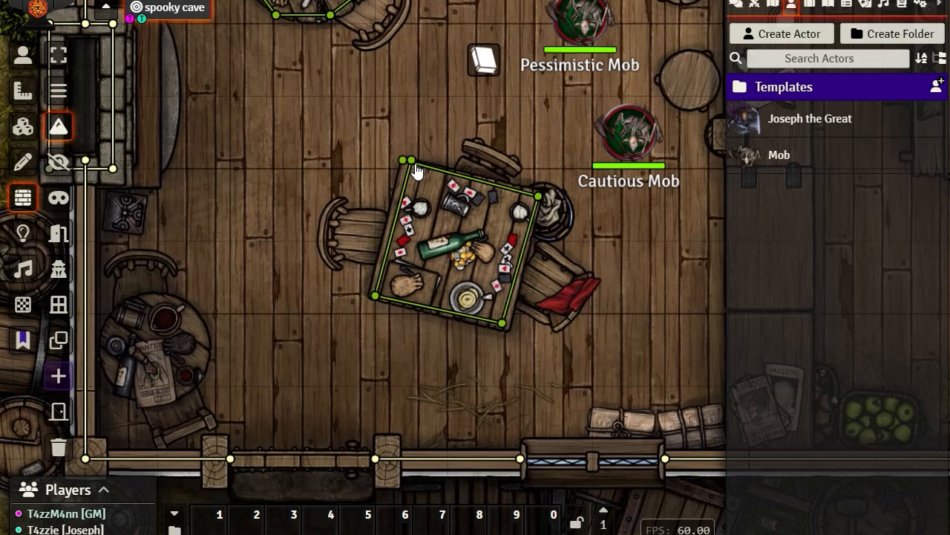
click(405, 161)
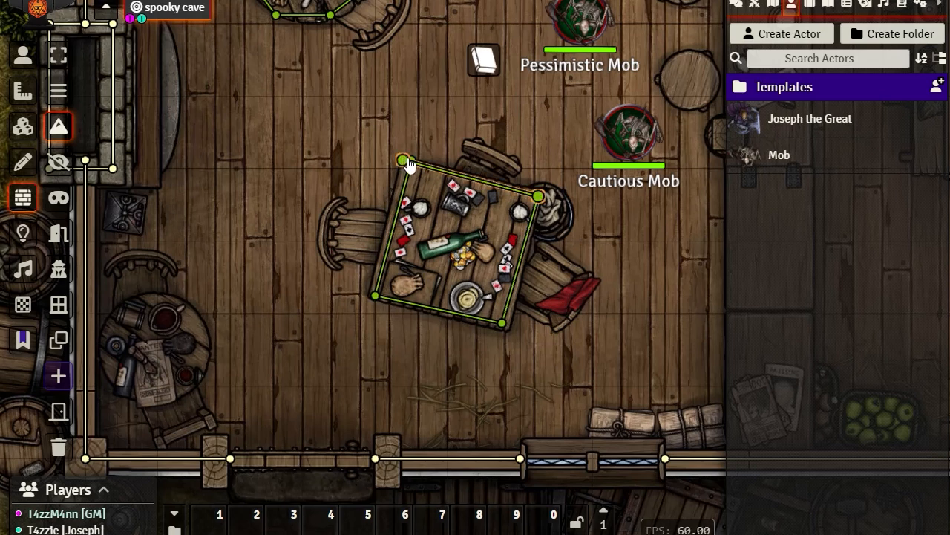
mouse_move(422, 163)
mouse_down()
mouse_move(436, 174)
mouse_move(412, 162)
mouse_up()
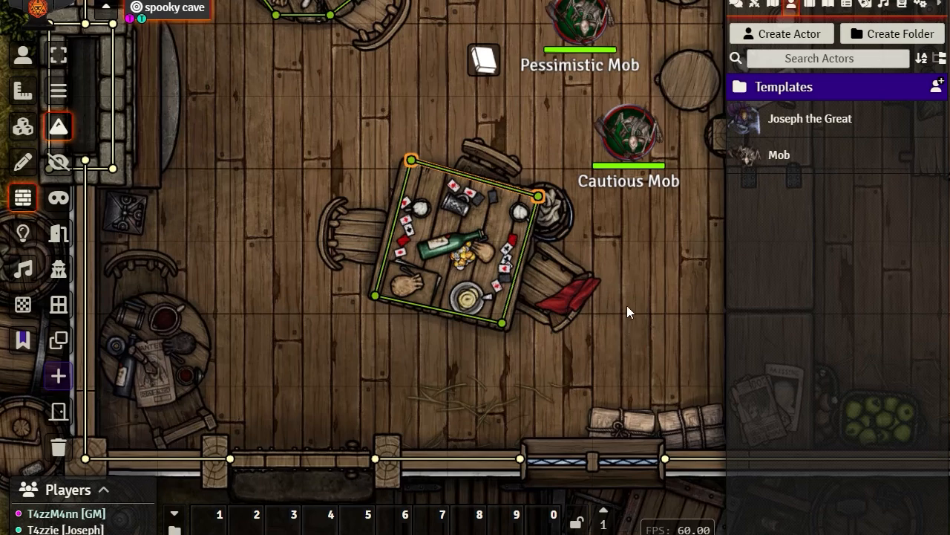
Outline the small round table in the tavern's lower-left corner with a closed ring of terrain walls
drag(627, 305, 753, 270)
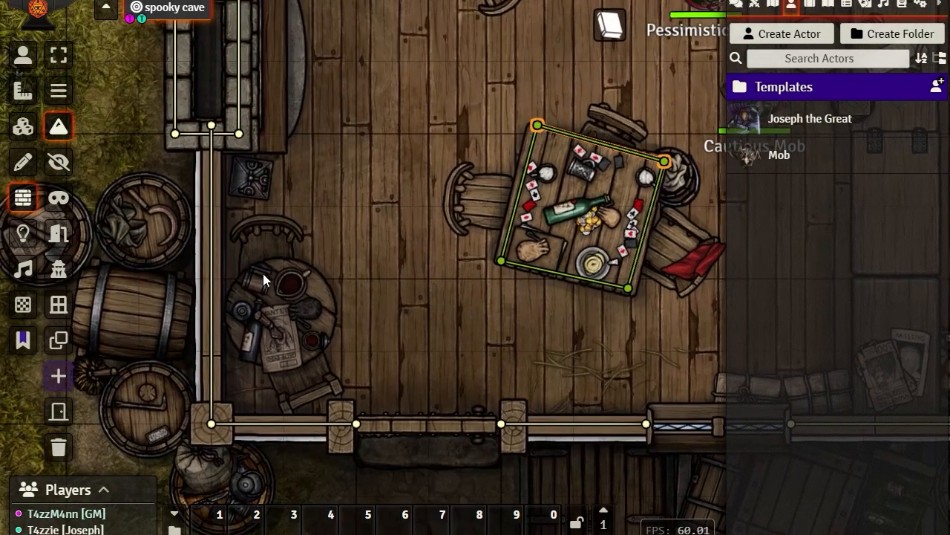
mouse_move(231, 288)
mouse_down()
mouse_move(261, 268)
mouse_move(314, 269)
mouse_up()
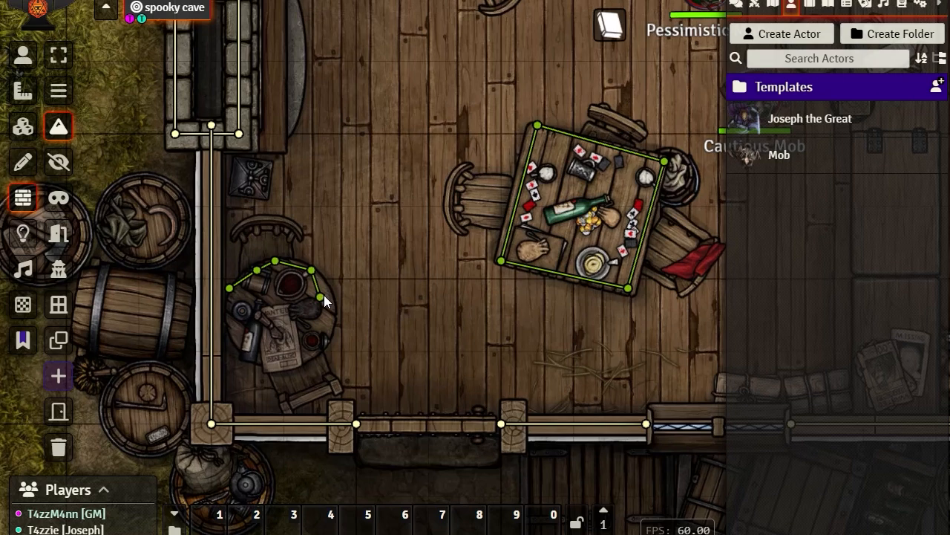
drag(324, 330, 318, 348)
click(282, 359)
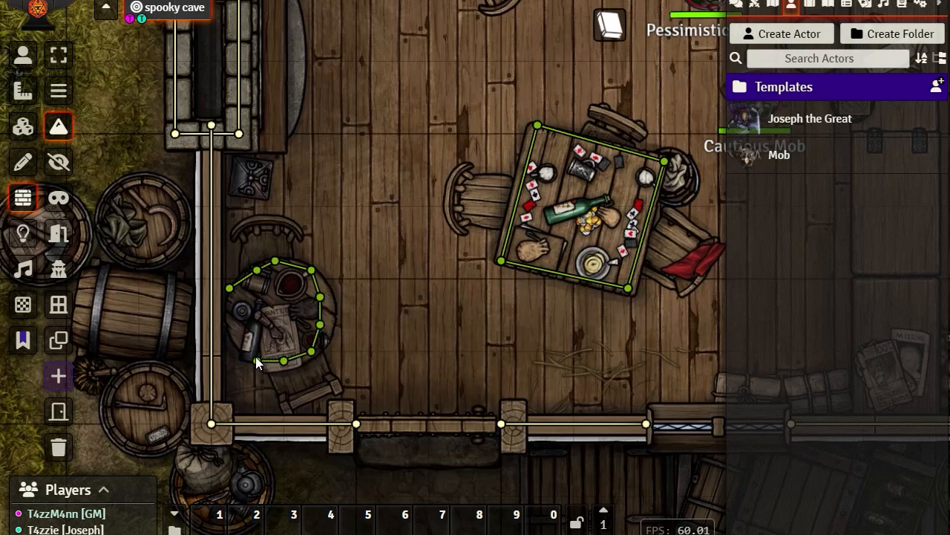
click(230, 323)
click(228, 288)
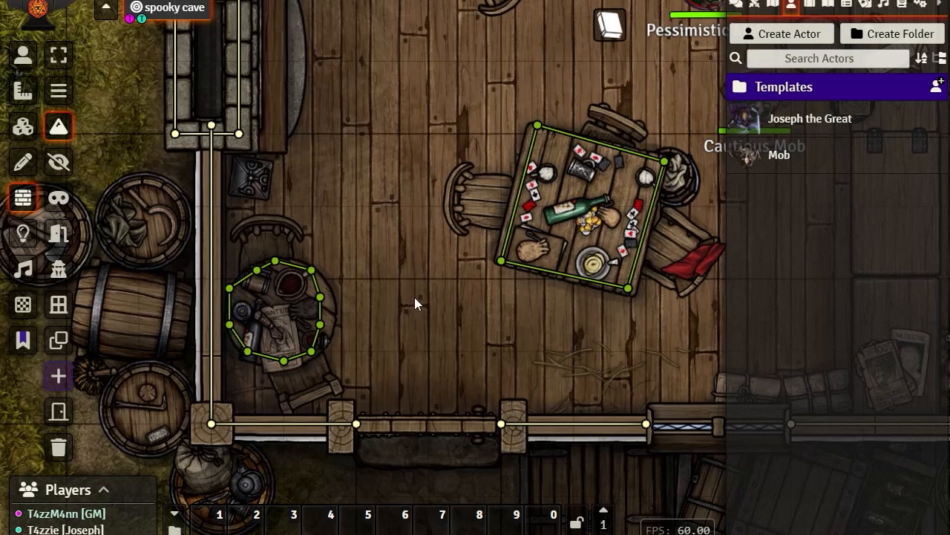
Draw terrain walls along both long sides of the upper bar counter, from the hinged flap to the tavern's upper wall
drag(592, 357, 176, 343)
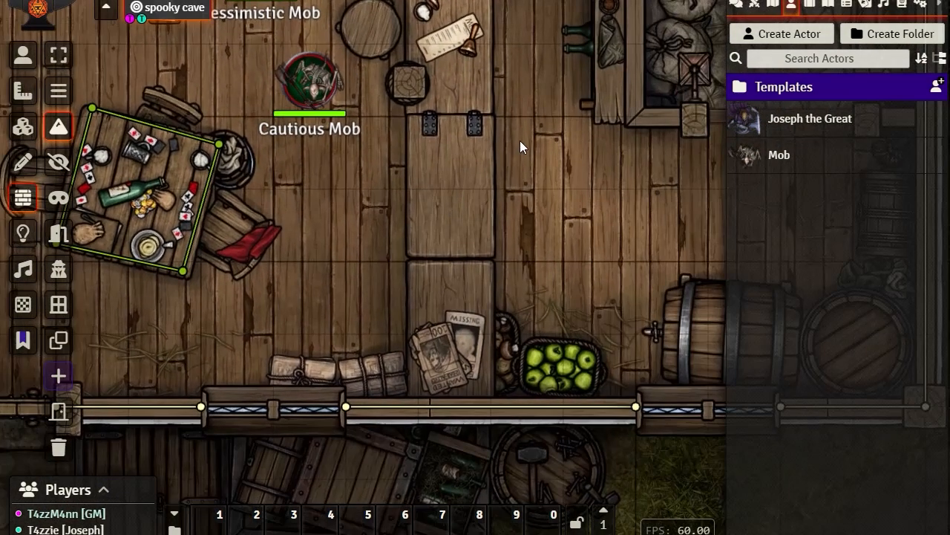
drag(523, 125, 513, 334)
drag(531, 159, 537, 306)
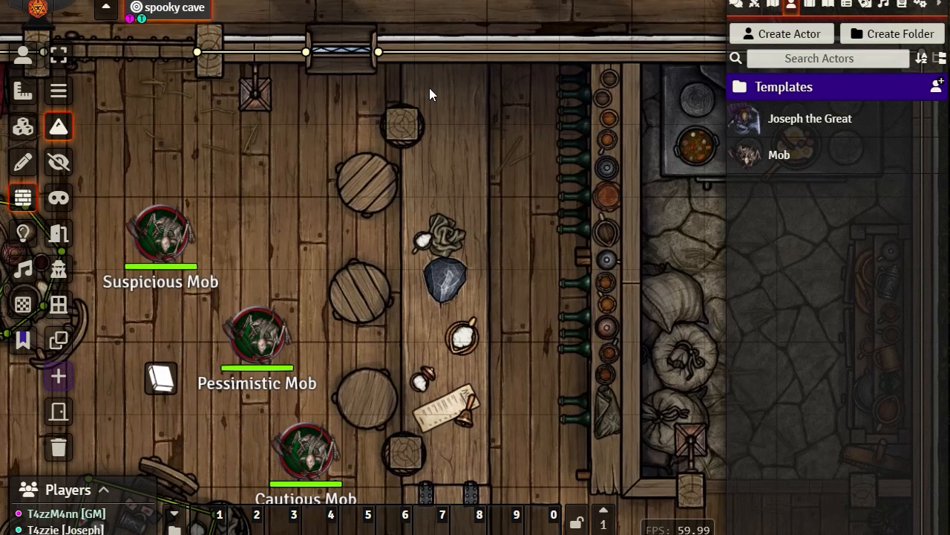
drag(513, 341, 521, 103)
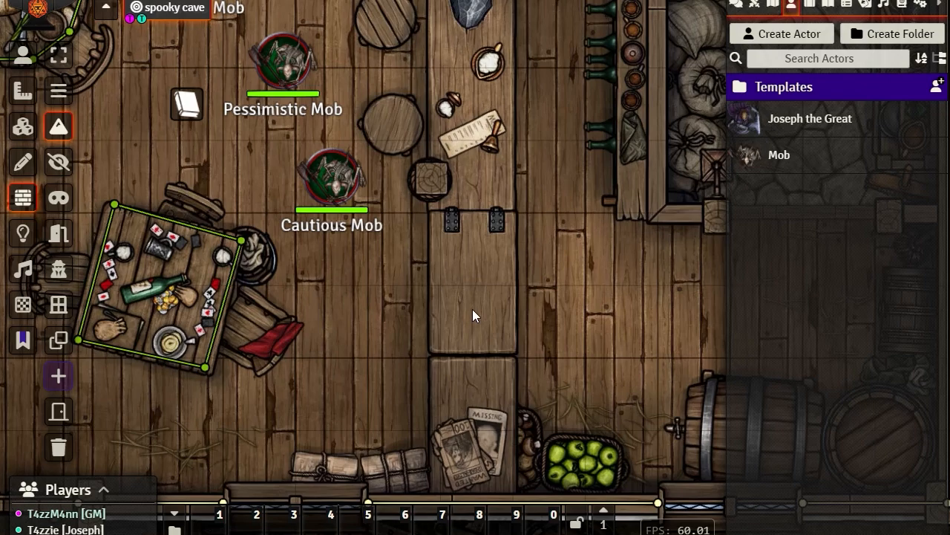
drag(533, 259, 583, 277)
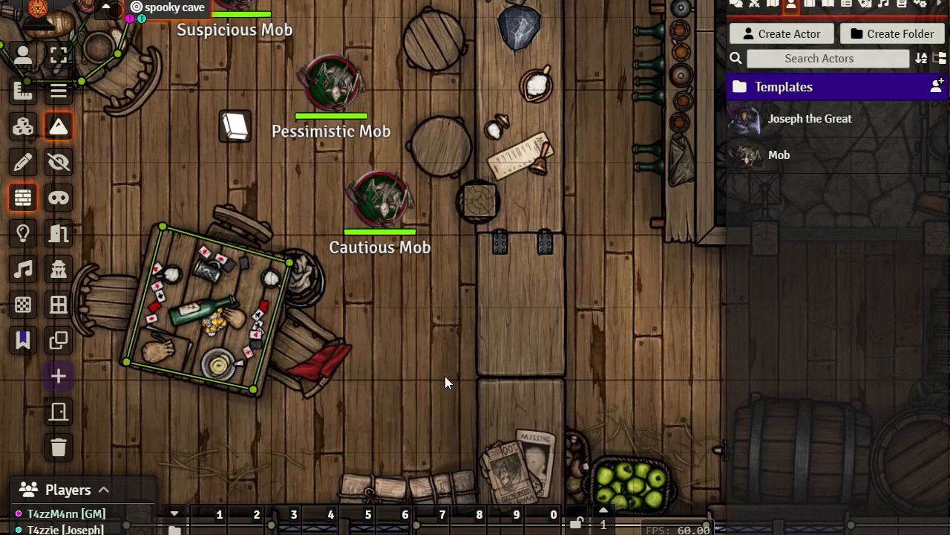
drag(604, 194, 620, 375)
scroll(610, 352, down, 3)
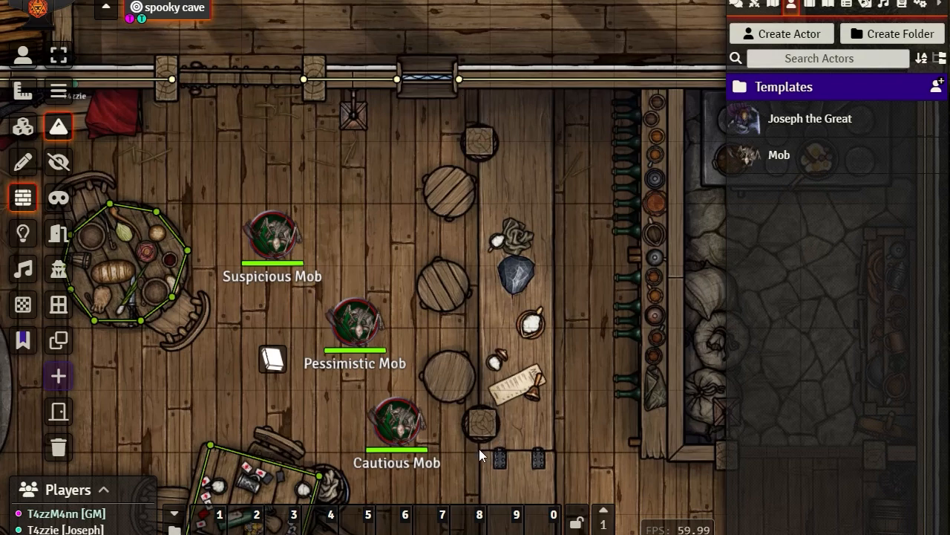
drag(480, 448, 481, 80)
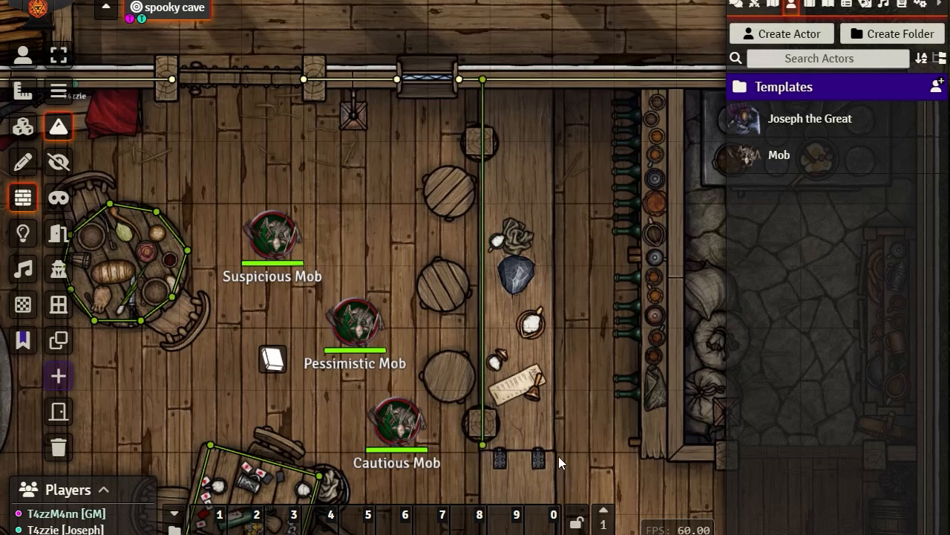
drag(555, 448, 552, 81)
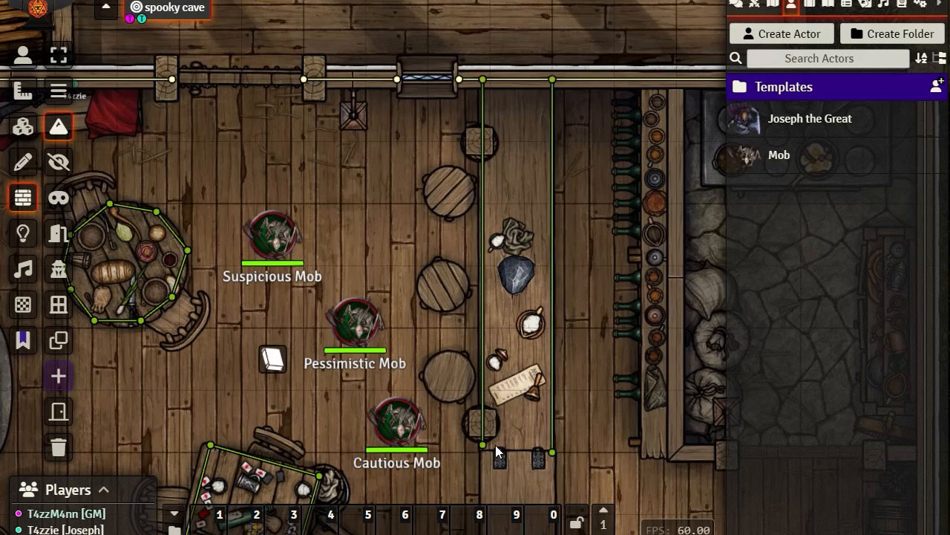
Move the lower endpoint of the counter's left terrain wall down to the edge of the hinged flap
scroll(519, 453, up, 1)
key(Down)
key(Down)
key(Down)
key(Down)
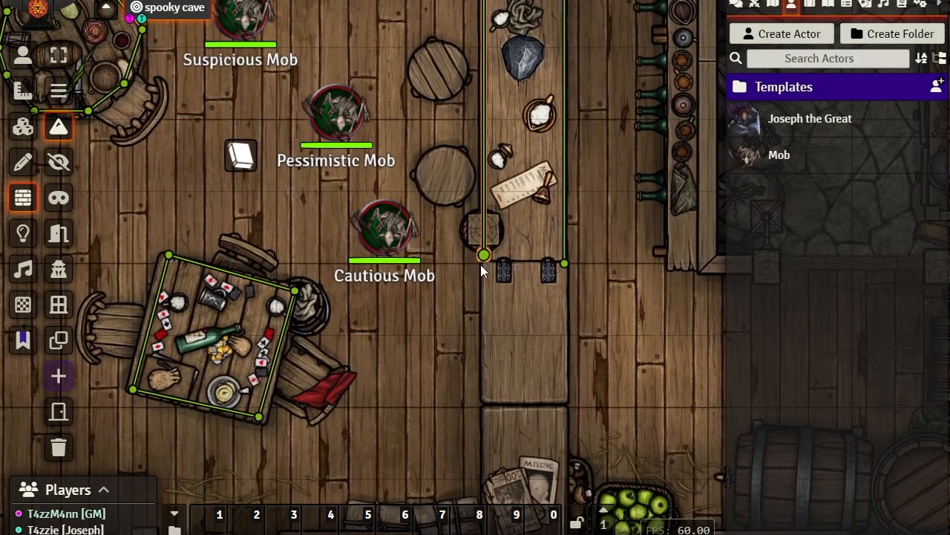
mouse_move(481, 265)
mouse_down()
mouse_move(483, 275)
mouse_move(484, 267)
mouse_up()
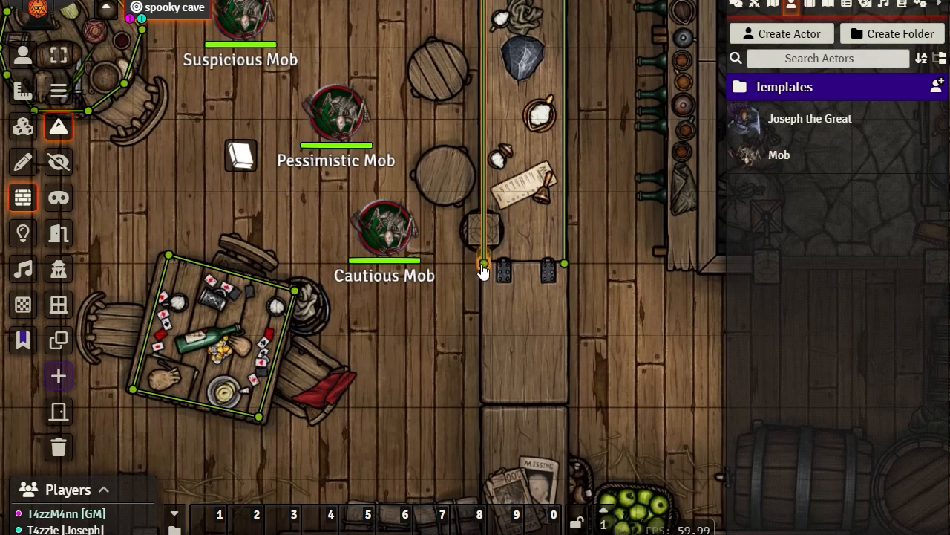
Draw terrain walls along both sides of the lower counter section, from below the hinged flap to the tavern's lower wall
drag(677, 386, 657, 175)
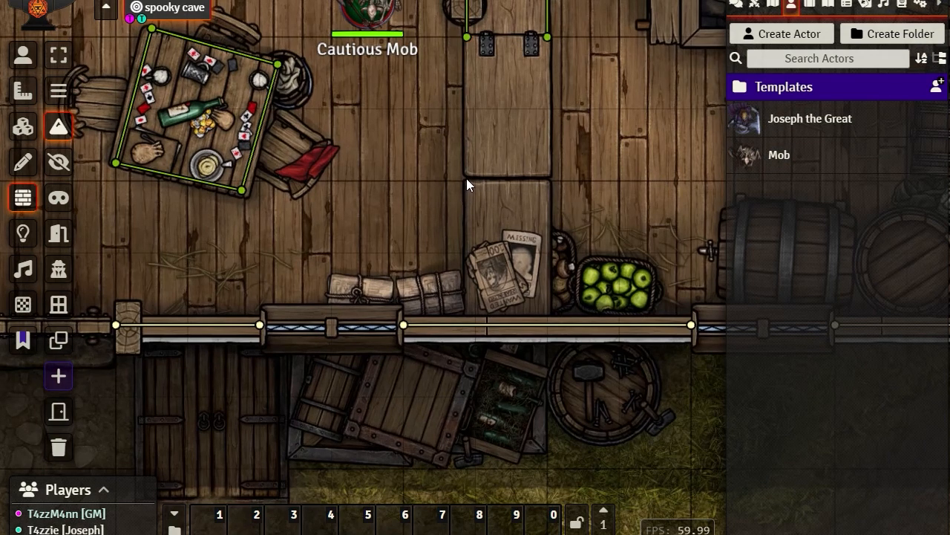
drag(466, 178, 468, 281)
drag(470, 313, 470, 327)
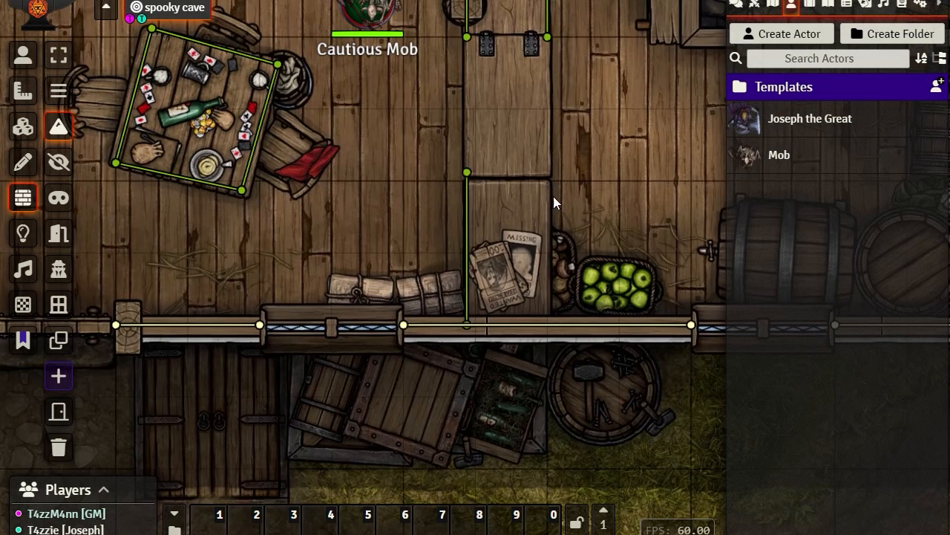
drag(548, 179, 550, 325)
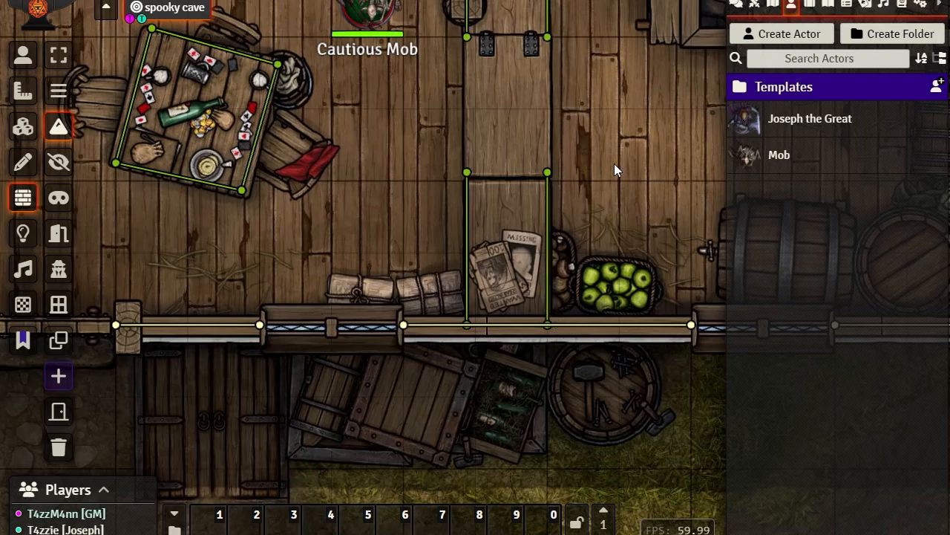
Draw a terrain wall along the right edge of the hinged flap, joining the right-hand walls of the upper and lower counter sections
drag(614, 164, 625, 252)
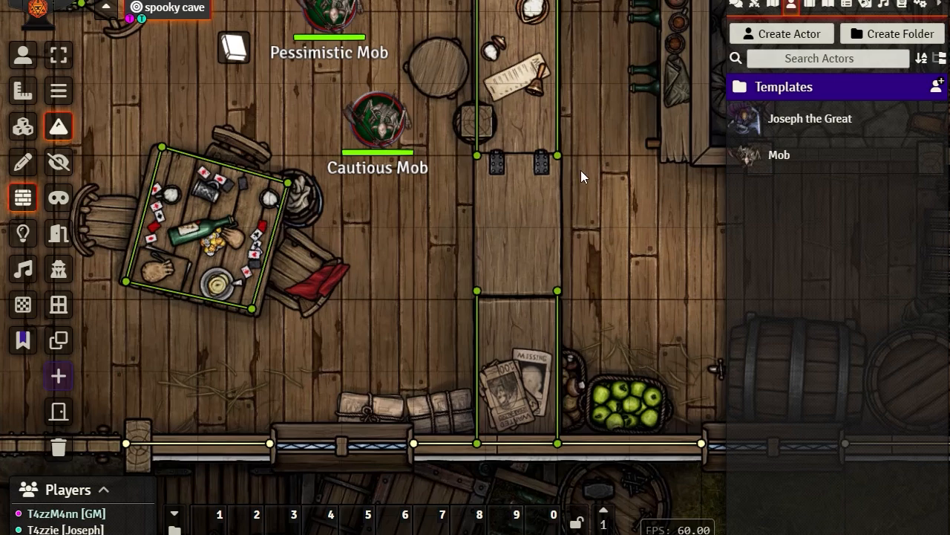
drag(558, 157, 558, 291)
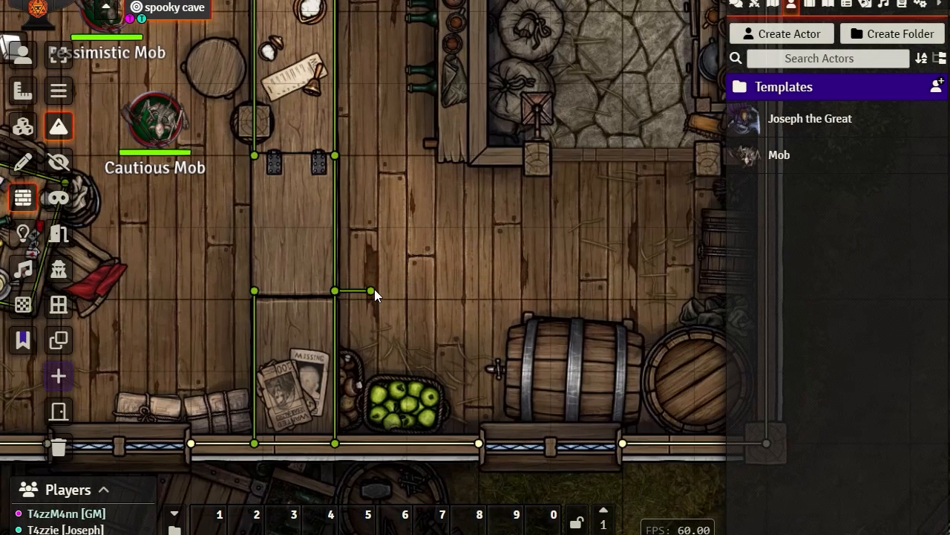
right_click(374, 289)
drag(226, 251, 561, 318)
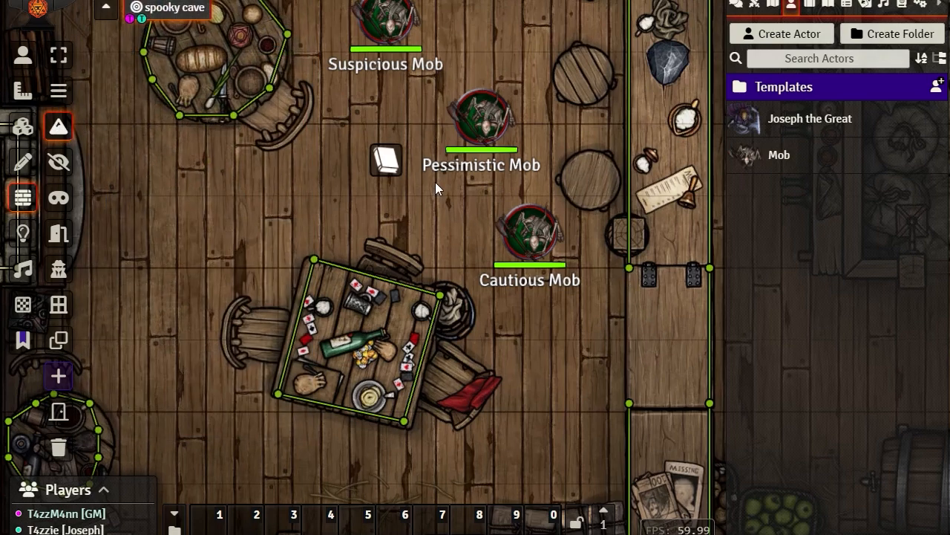
Examine the restriction settings and light restriction options of the upper counter's left terrain wall, and close its configuration without updating
double_click(630, 266)
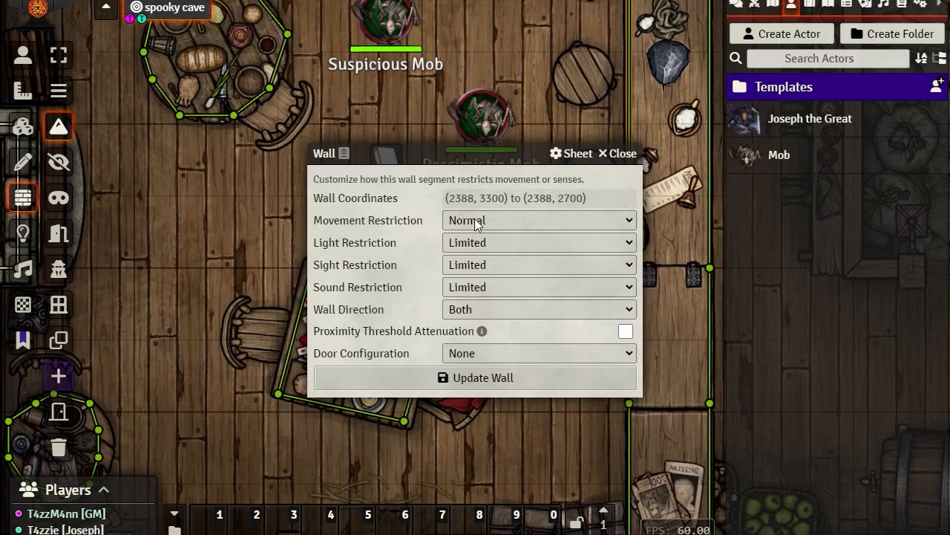
click(628, 243)
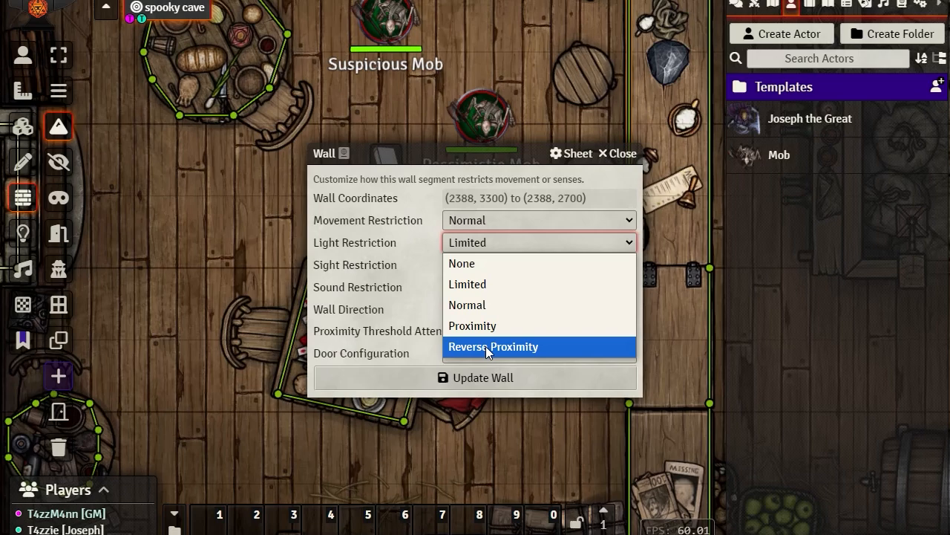
click(618, 153)
click(618, 154)
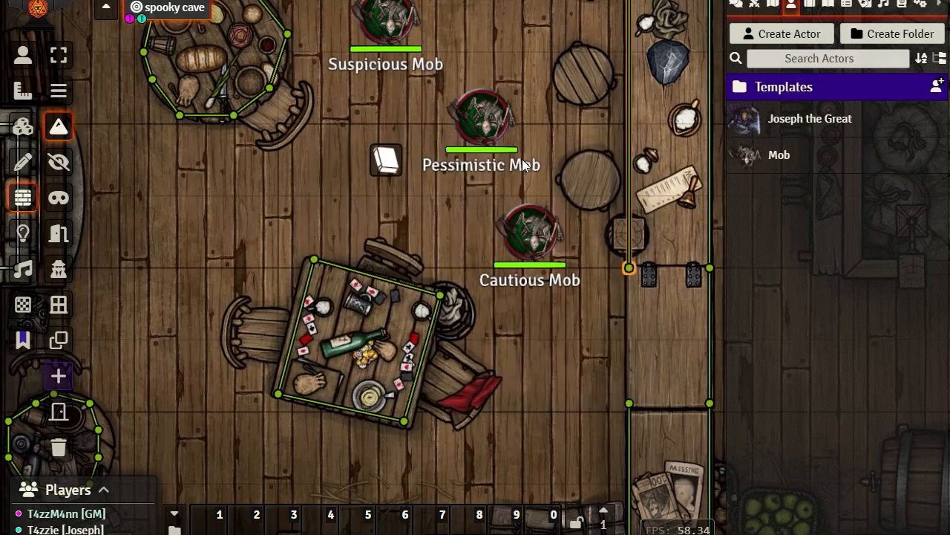
Move the Joseph token from beside the round bush to the ground just outside the tavern's porch
drag(540, 190, 593, 436)
drag(517, 212, 563, 519)
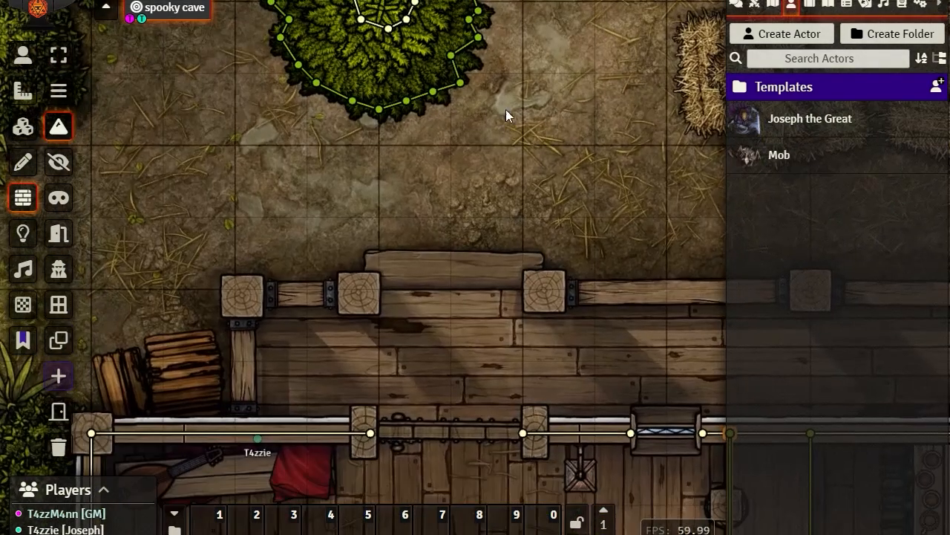
drag(506, 109, 390, 483)
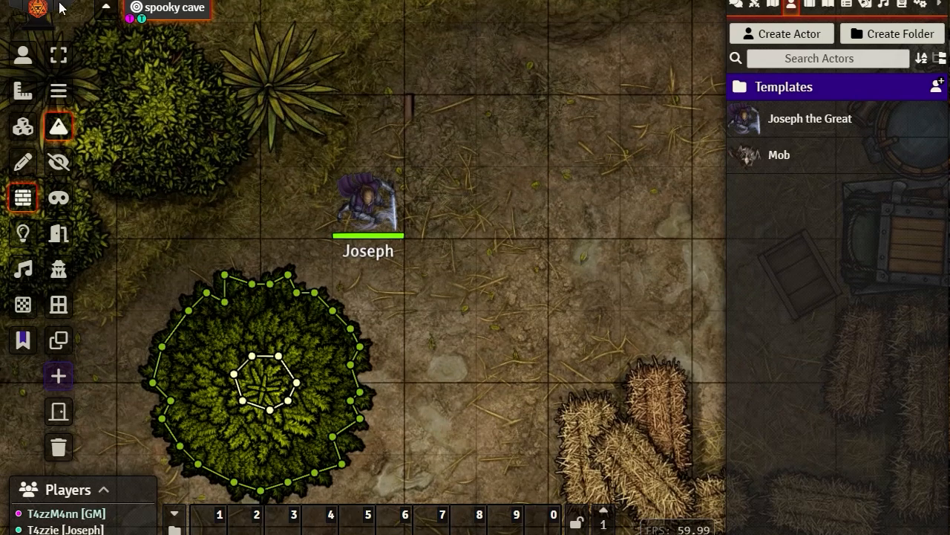
click(22, 54)
drag(427, 294, 549, 173)
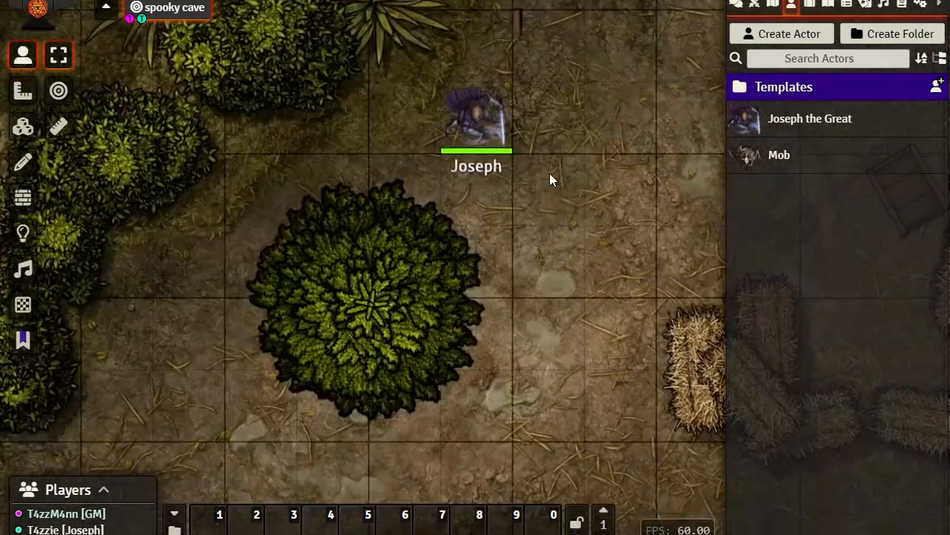
drag(491, 72, 491, 479)
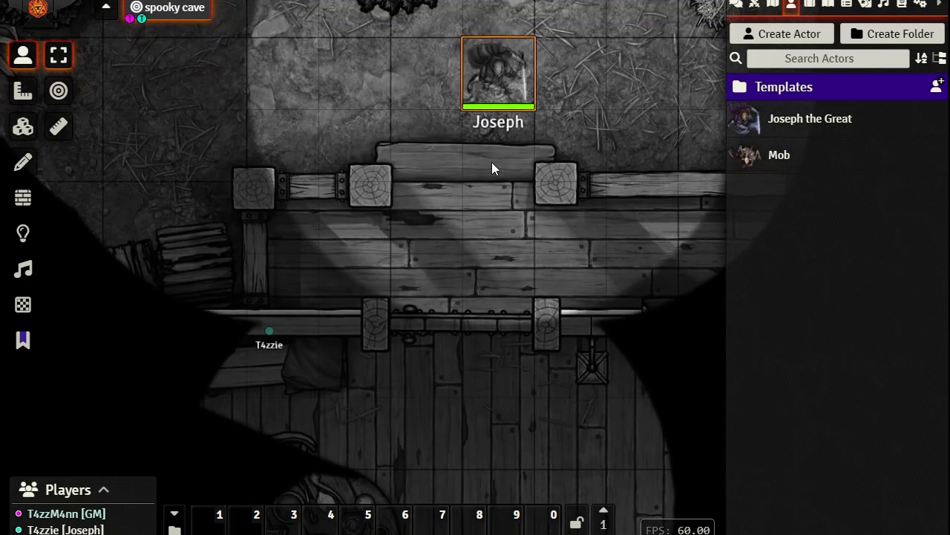
Move the Joseph token inside the tavern, next to the bar stools and level with Suspicious Mob
drag(494, 106, 491, 461)
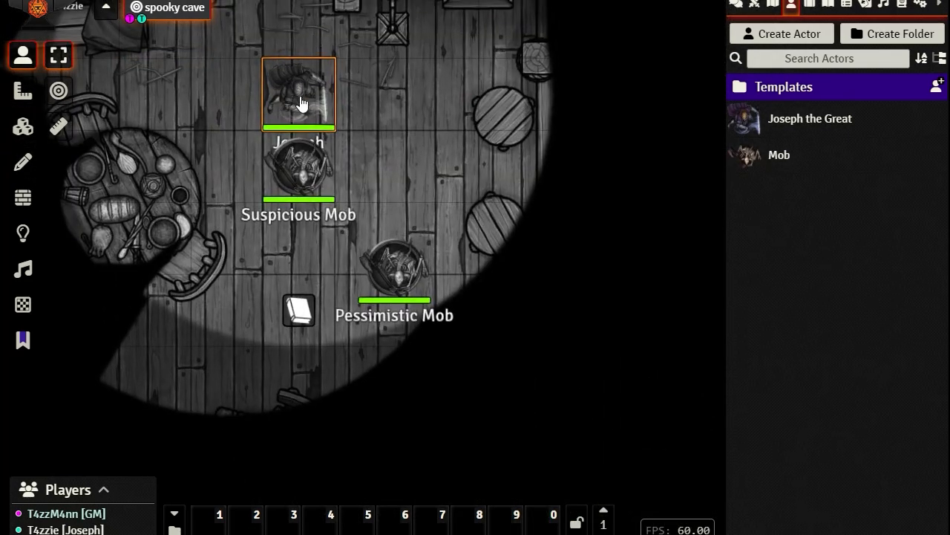
drag(302, 95, 419, 149)
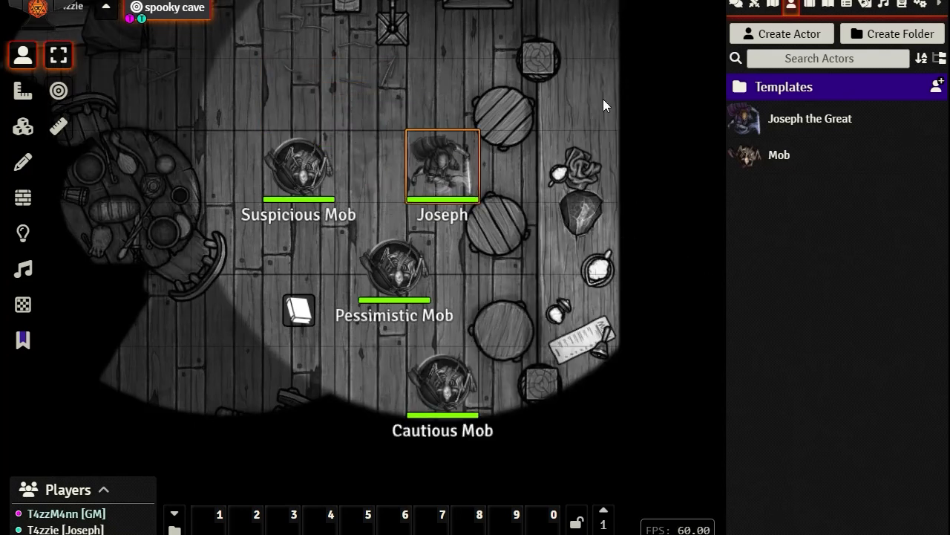
drag(504, 279, 484, 285)
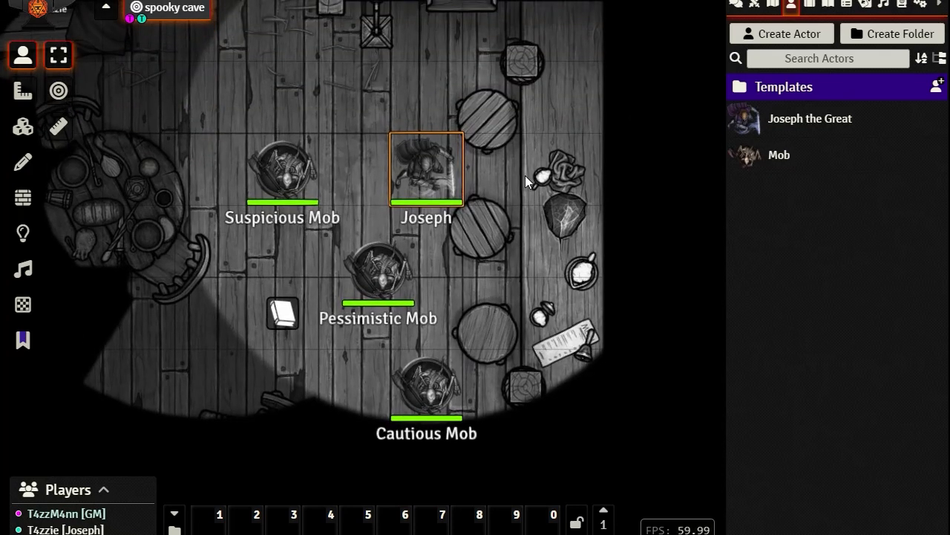
drag(622, 230, 511, 330)
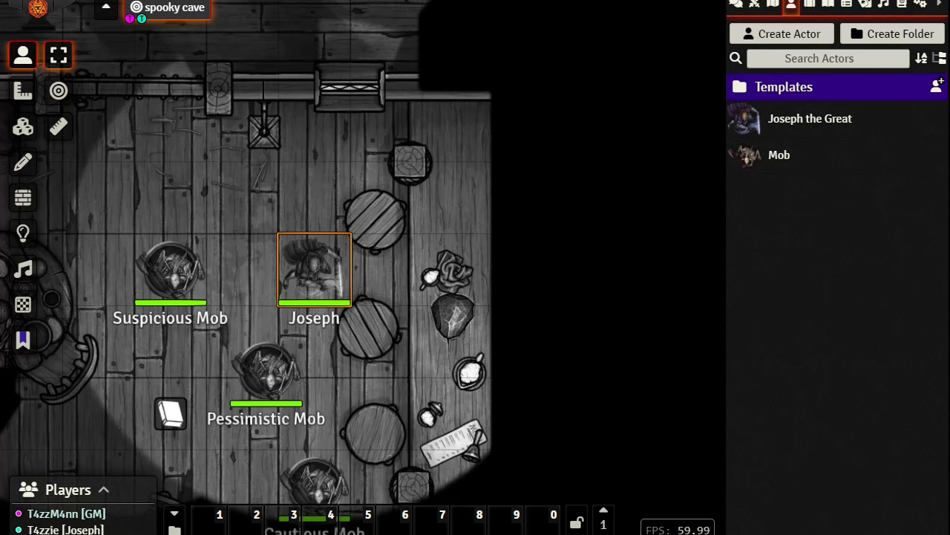
Try setting the sight and light restrictions of the wall along the bar counter's stool side to Normal
click(23, 196)
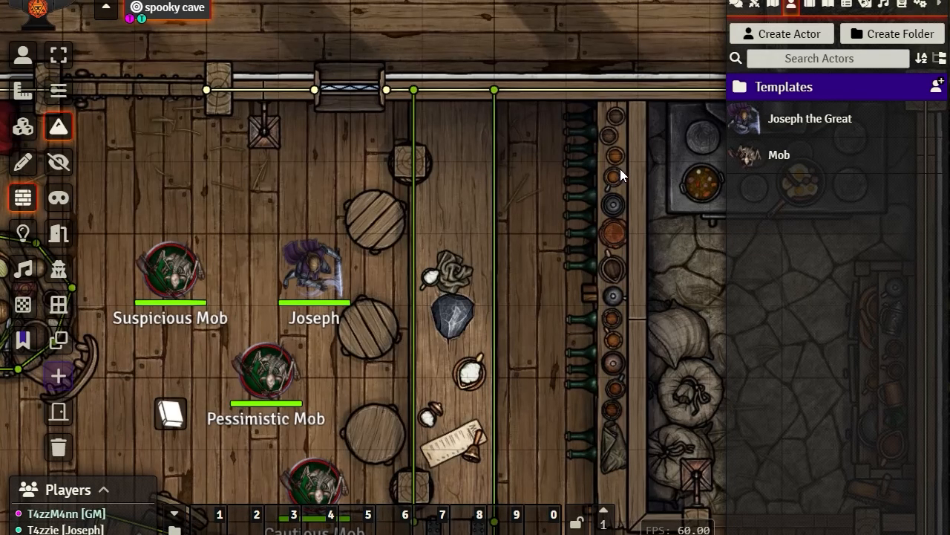
double_click(415, 98)
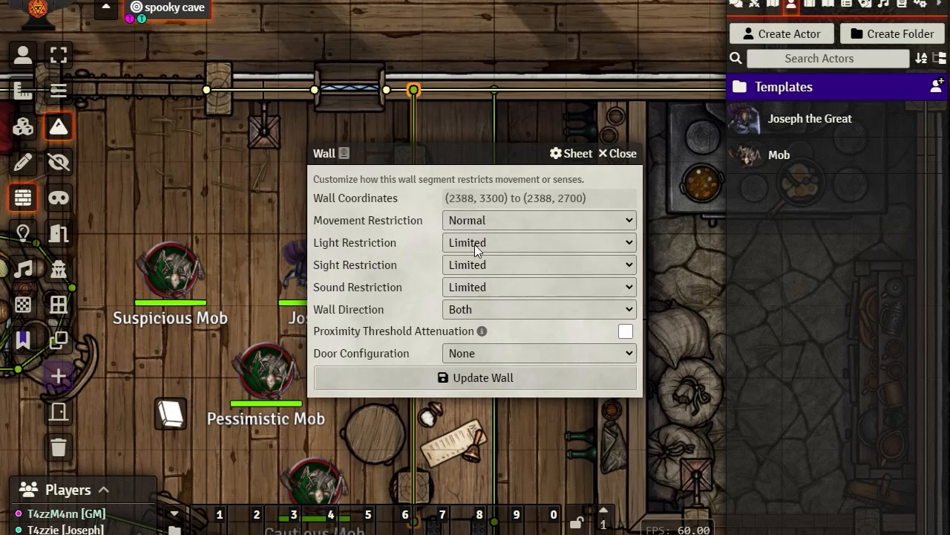
click(494, 266)
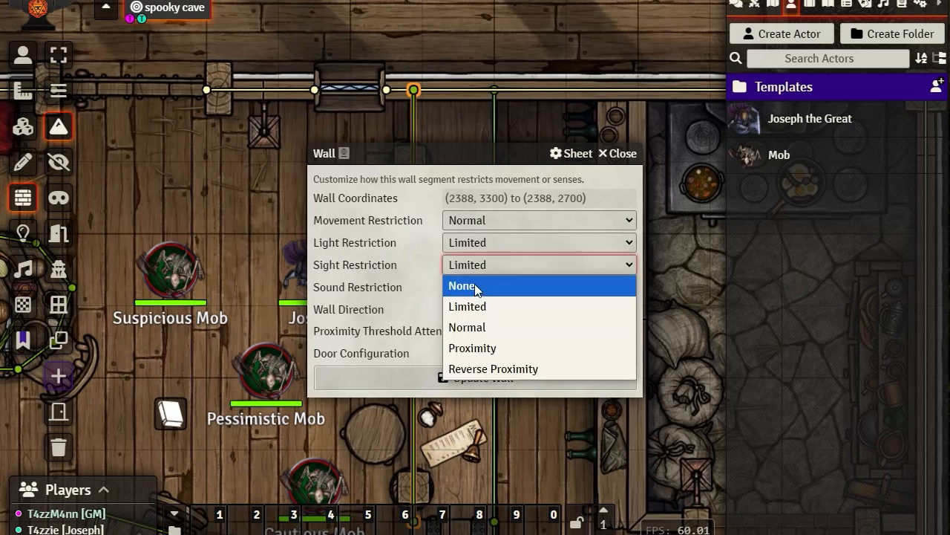
click(478, 328)
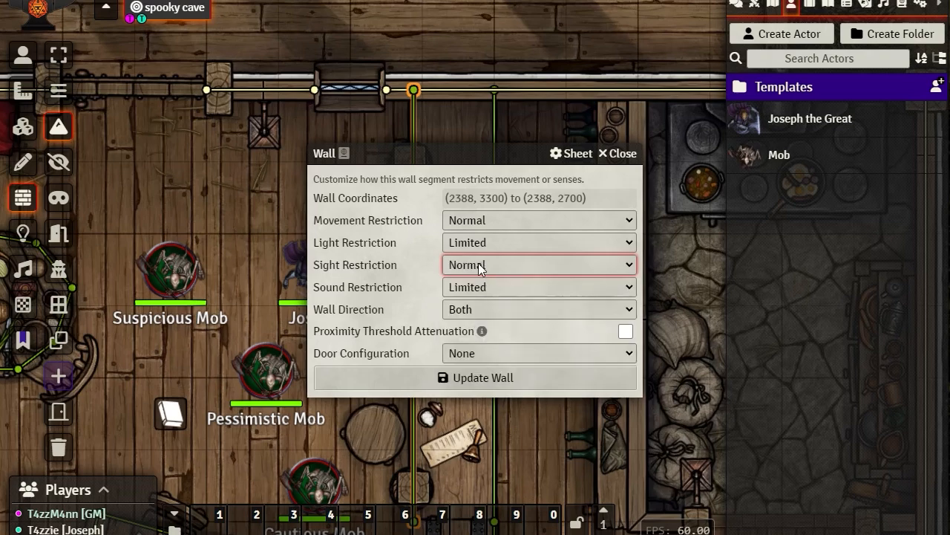
click(473, 242)
click(483, 303)
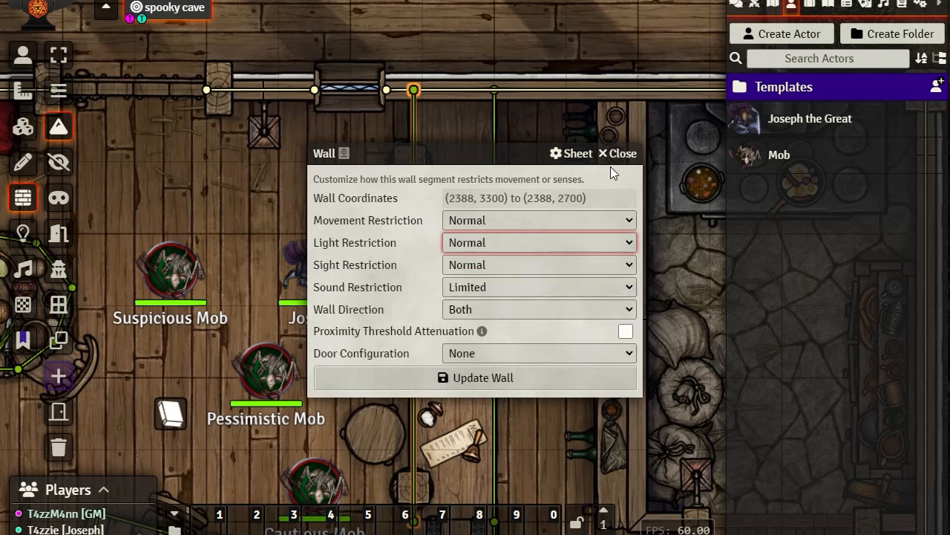
click(626, 158)
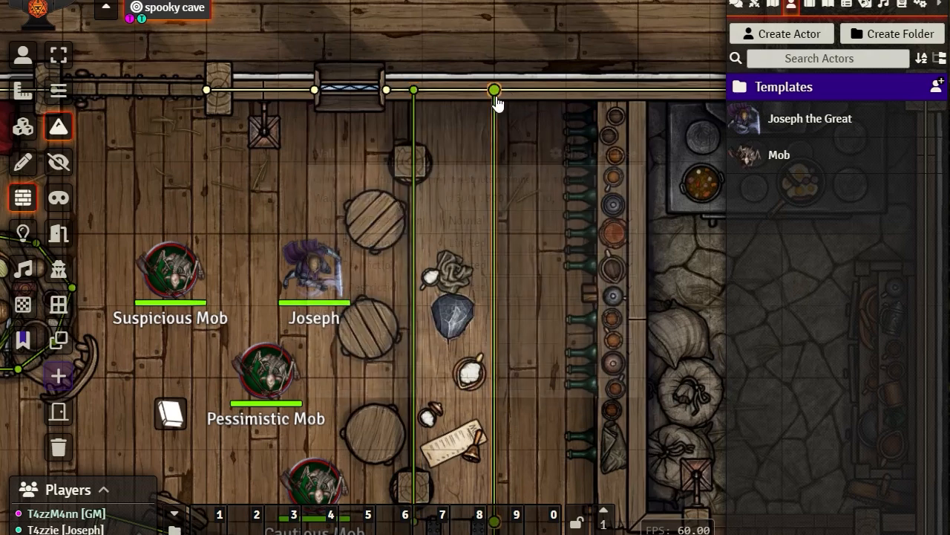
Set the light and sight restrictions of the wall along the counter's bottle-shelf side to Normal
double_click(496, 101)
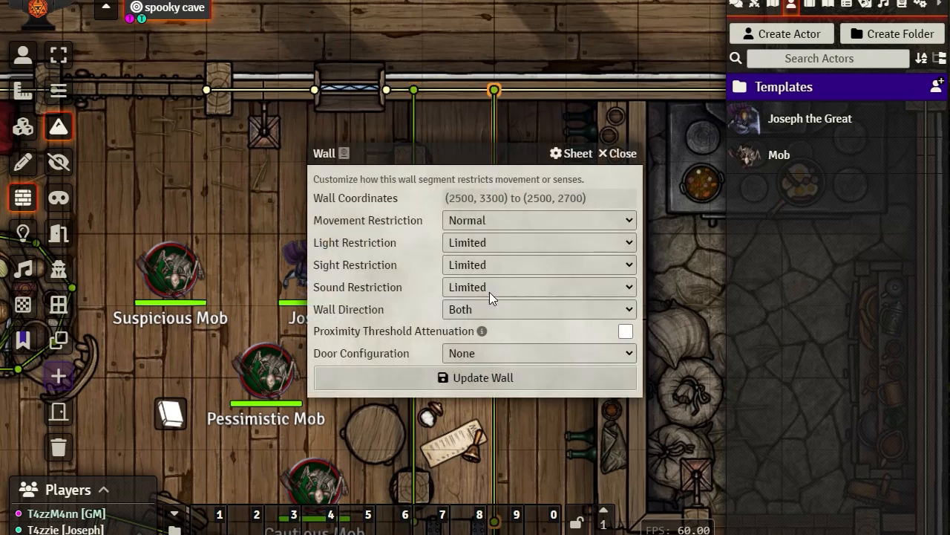
click(471, 241)
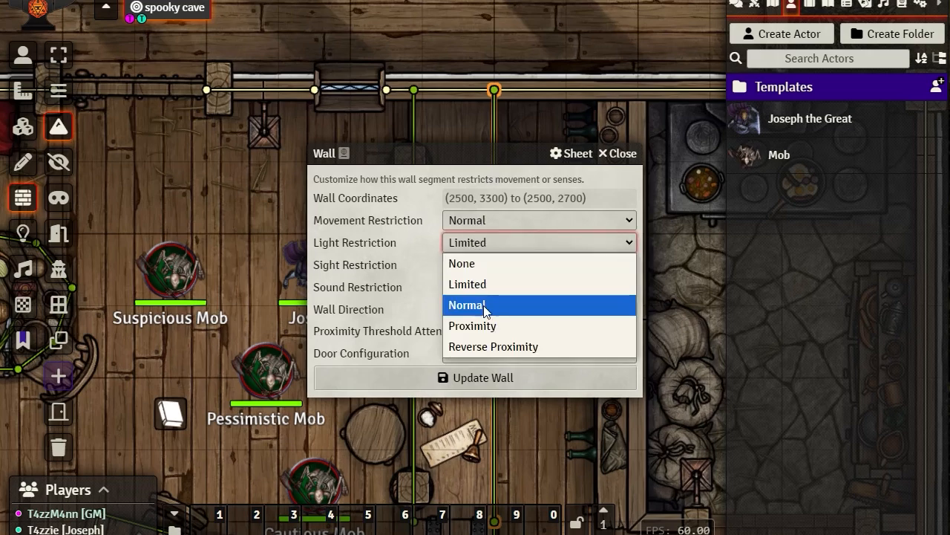
click(484, 305)
click(479, 264)
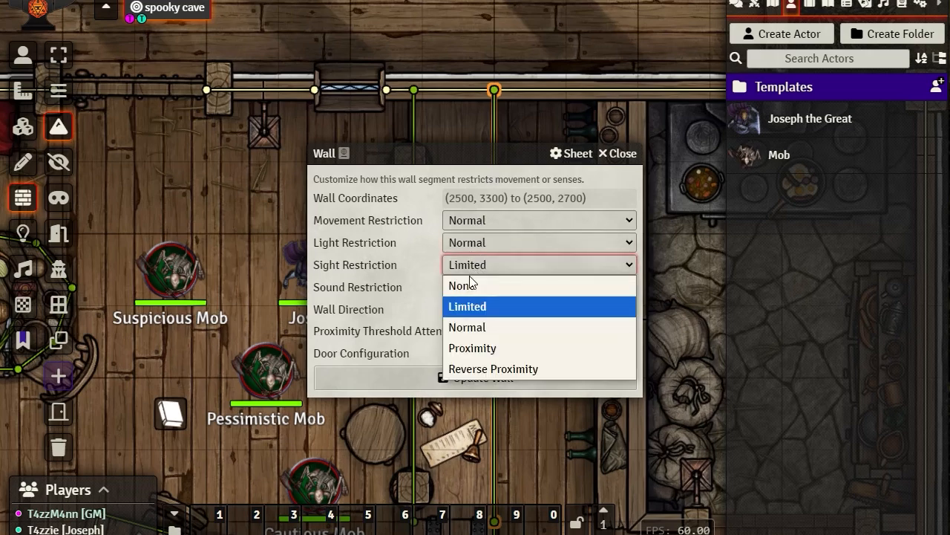
click(478, 329)
click(513, 382)
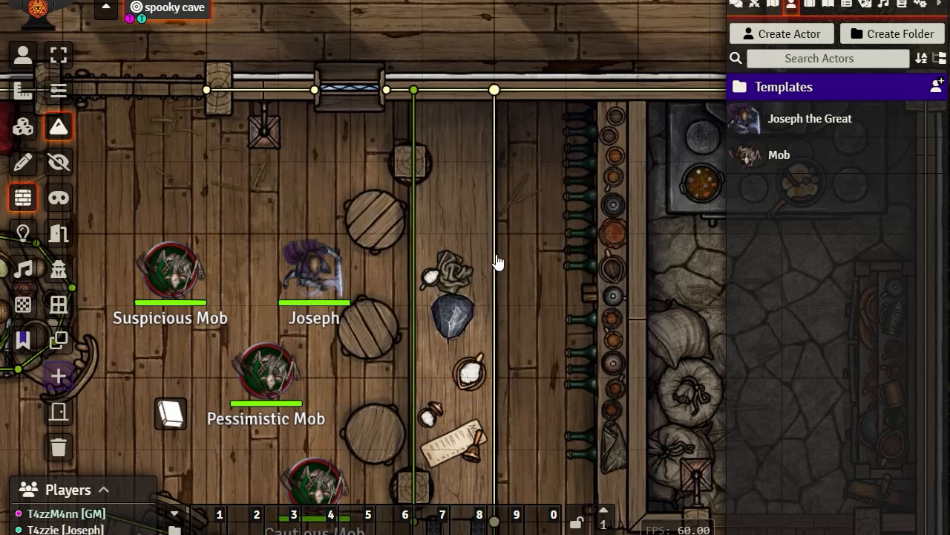
Check the restriction settings of the tavern's outer wall at the end of the bar counter
mouse_move(539, 411)
mouse_down()
mouse_move(552, 331)
mouse_move(552, 408)
mouse_up()
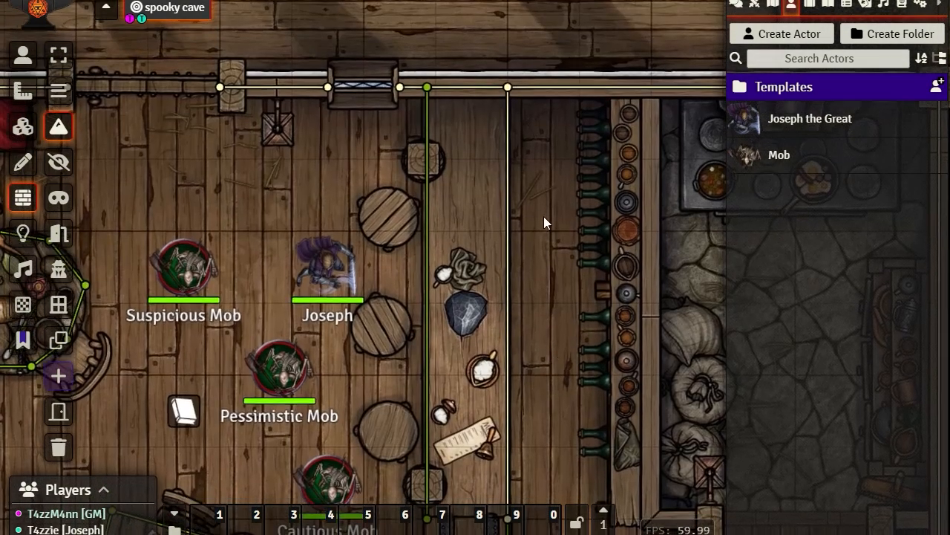
double_click(554, 92)
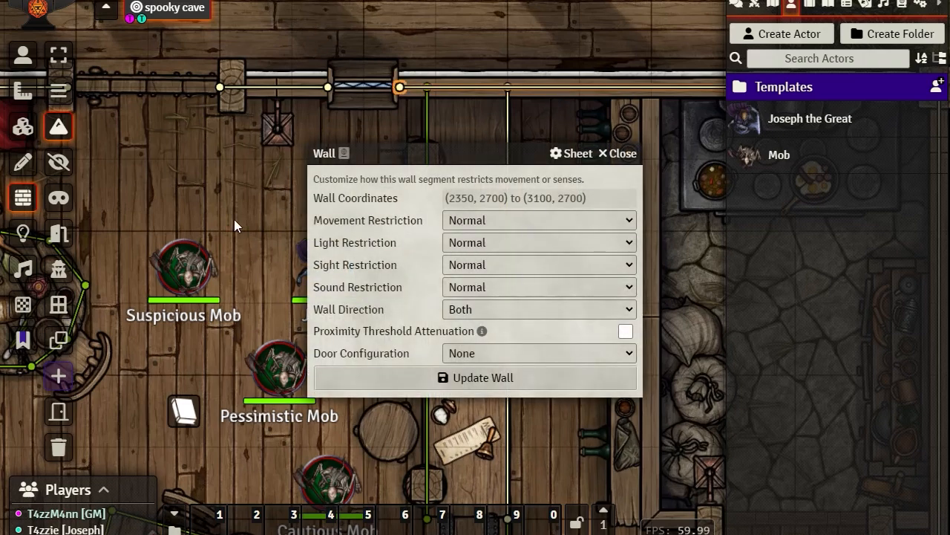
key(Escape)
key(Escape)
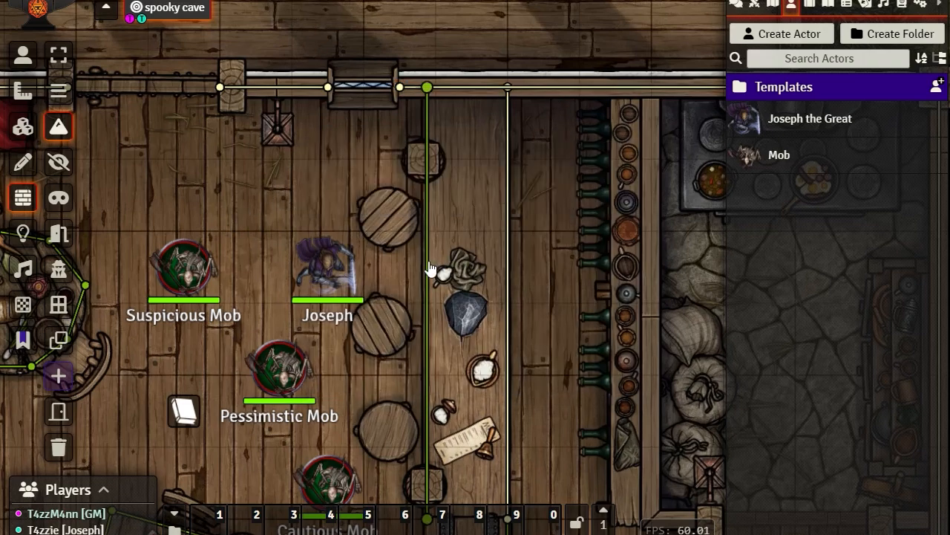
Set the light and sight restrictions of the wall along the bar counter's stool side to None and save them
double_click(427, 264)
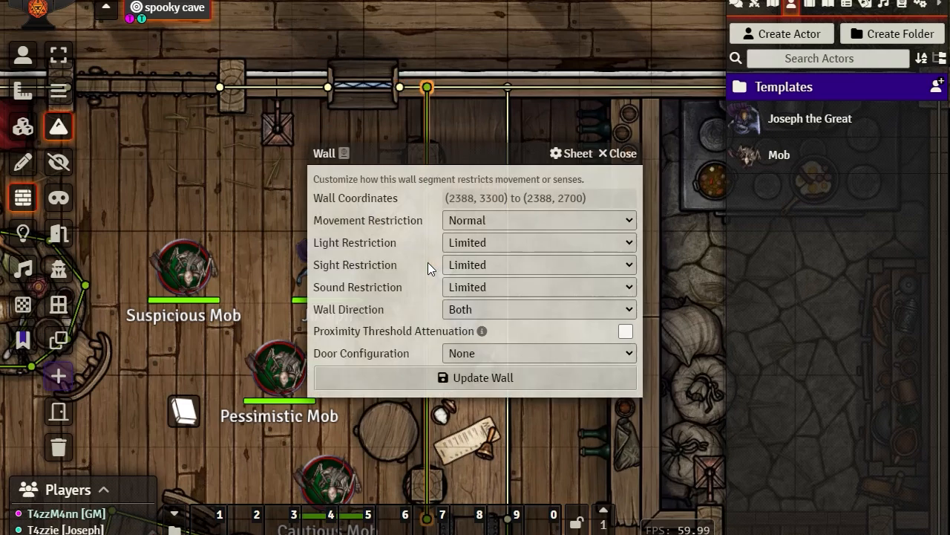
click(484, 239)
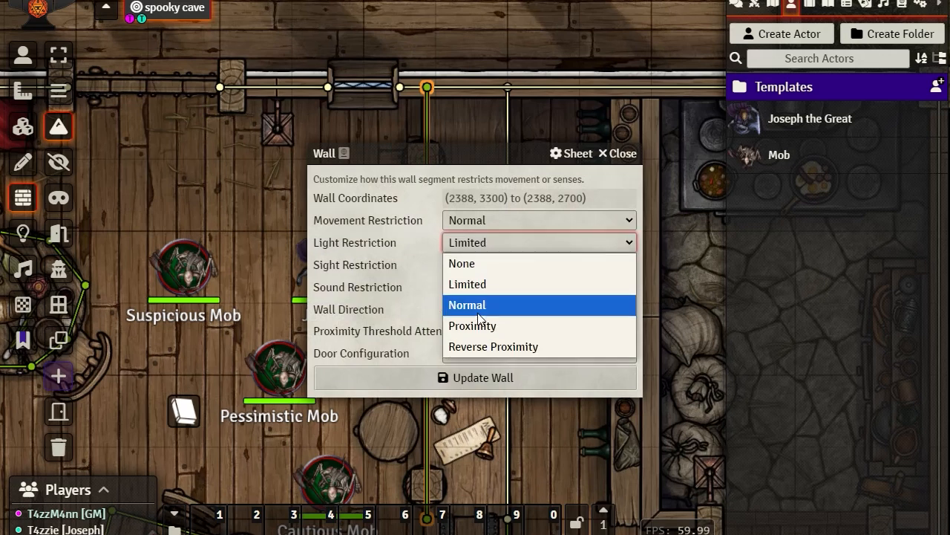
click(473, 264)
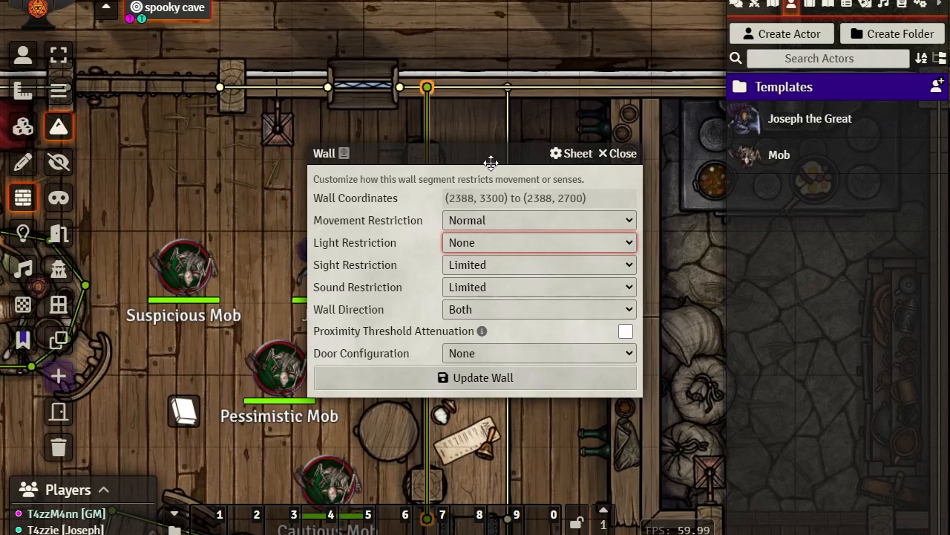
click(462, 266)
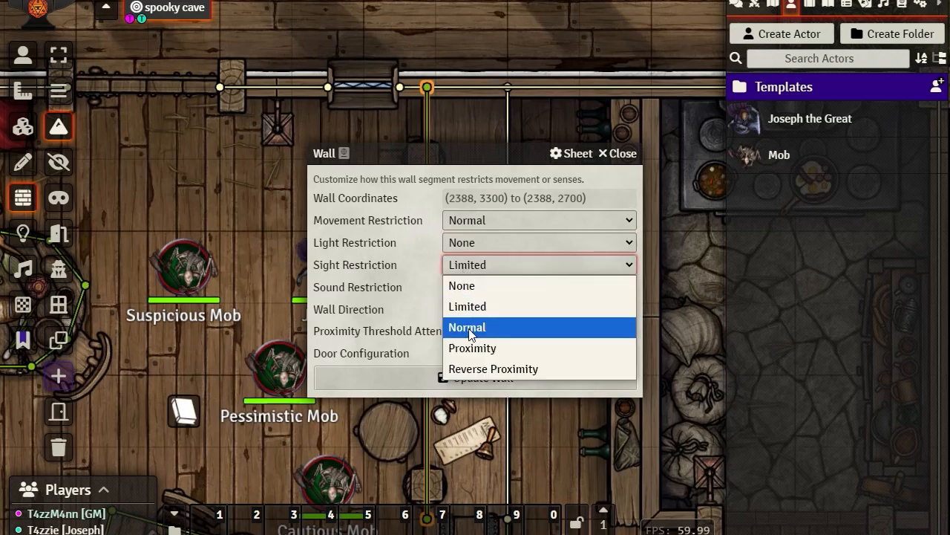
click(462, 286)
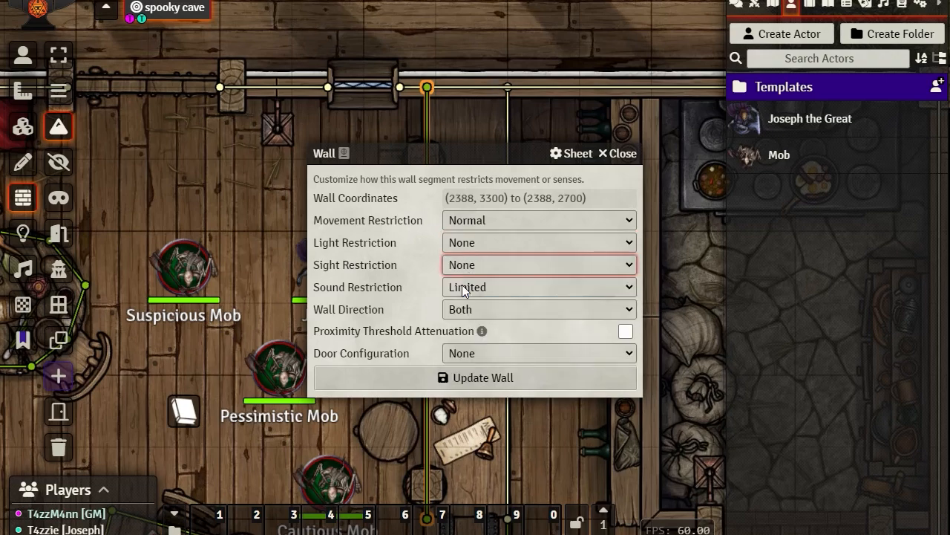
click(454, 389)
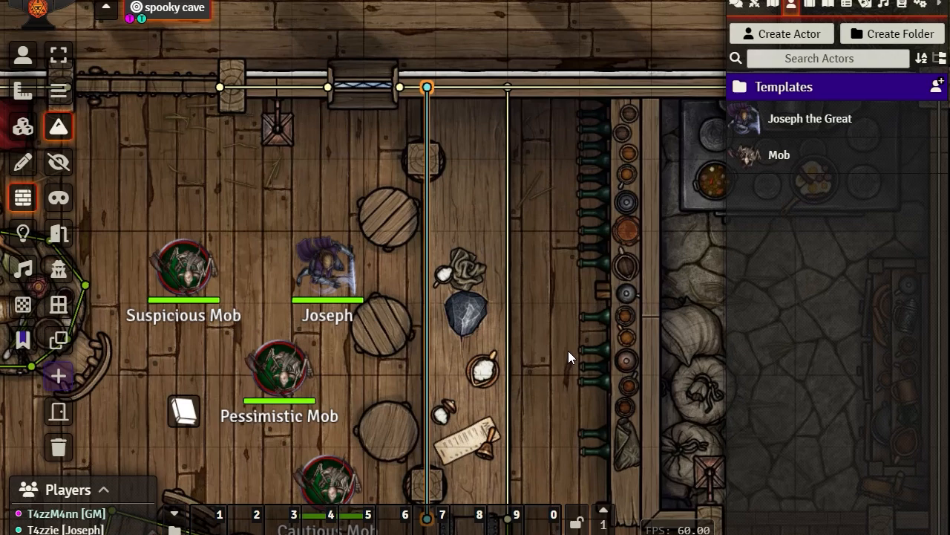
Set the light and sight restrictions of the wall along the counter's bottle-shelf side to None and save them
drag(570, 241, 470, 226)
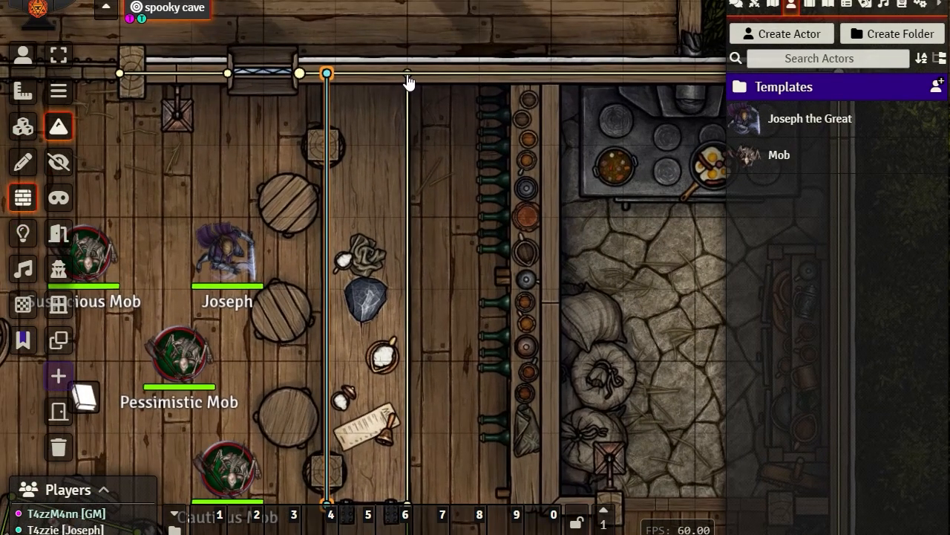
click(407, 75)
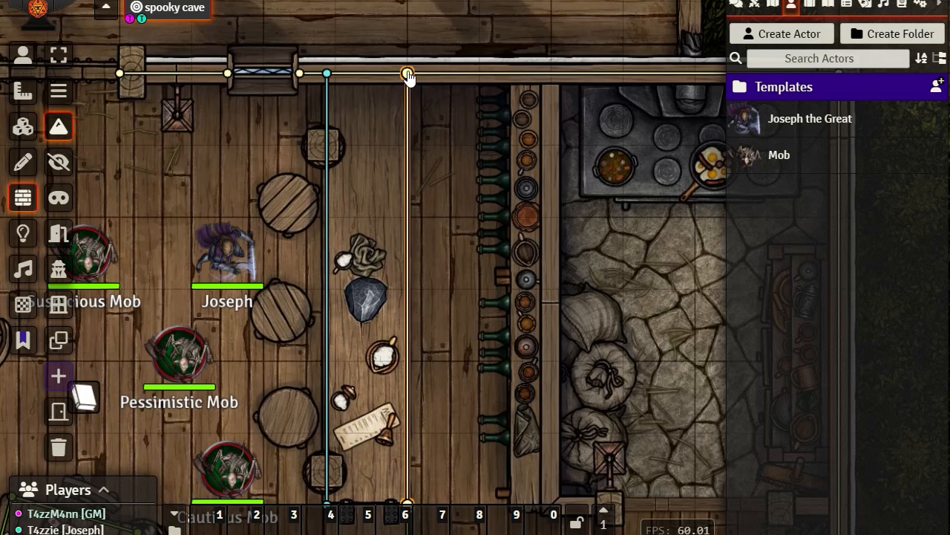
double_click(407, 74)
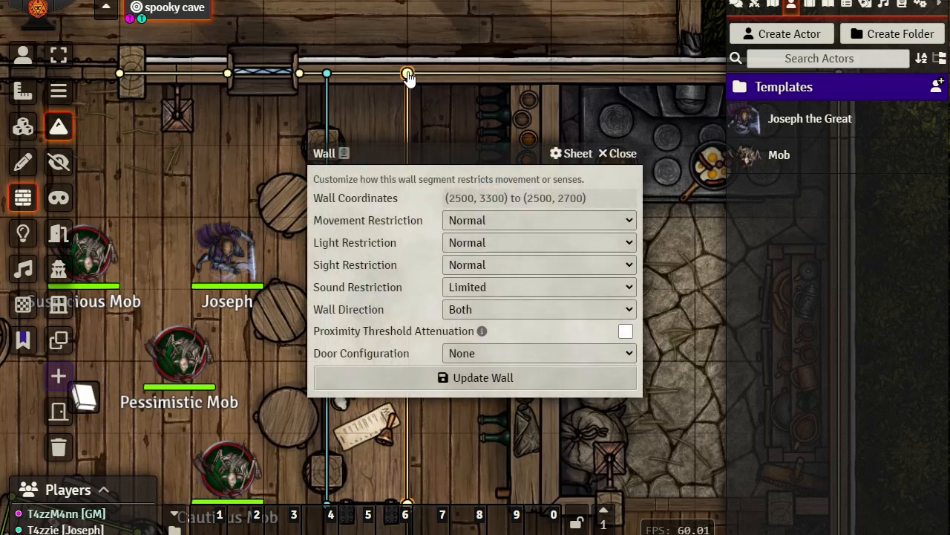
click(467, 240)
click(474, 264)
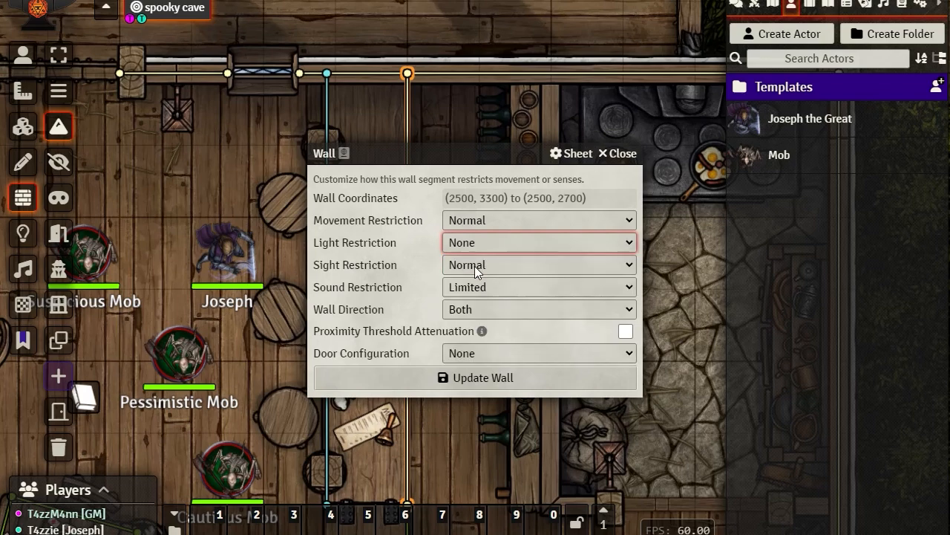
click(474, 266)
click(474, 287)
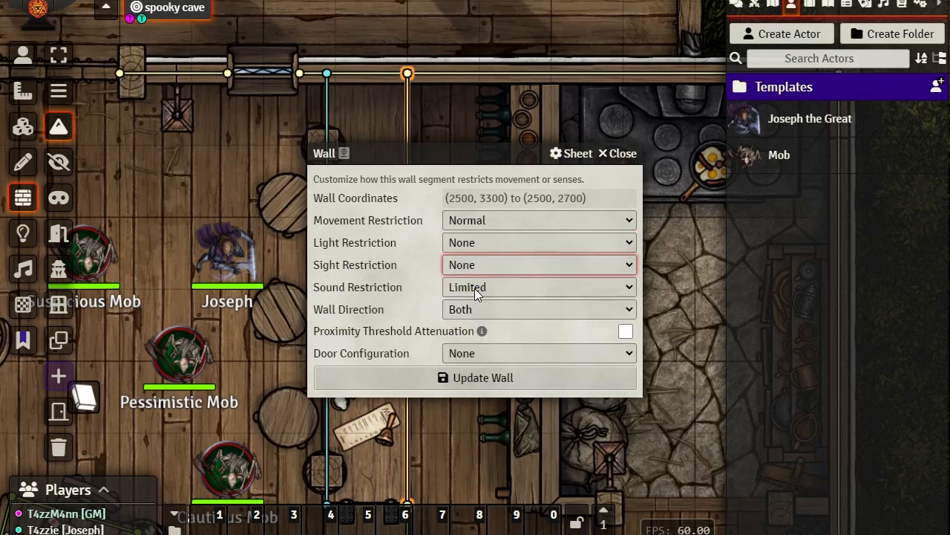
click(461, 381)
Move the Joseph token one step away from the bar, towards Suspicious Mob, to test its view over the counter
click(217, 250)
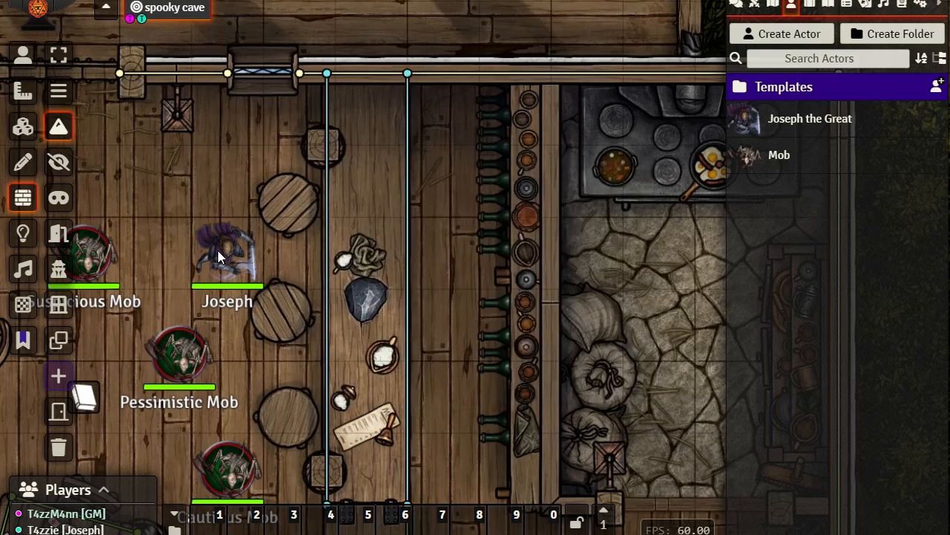
click(22, 54)
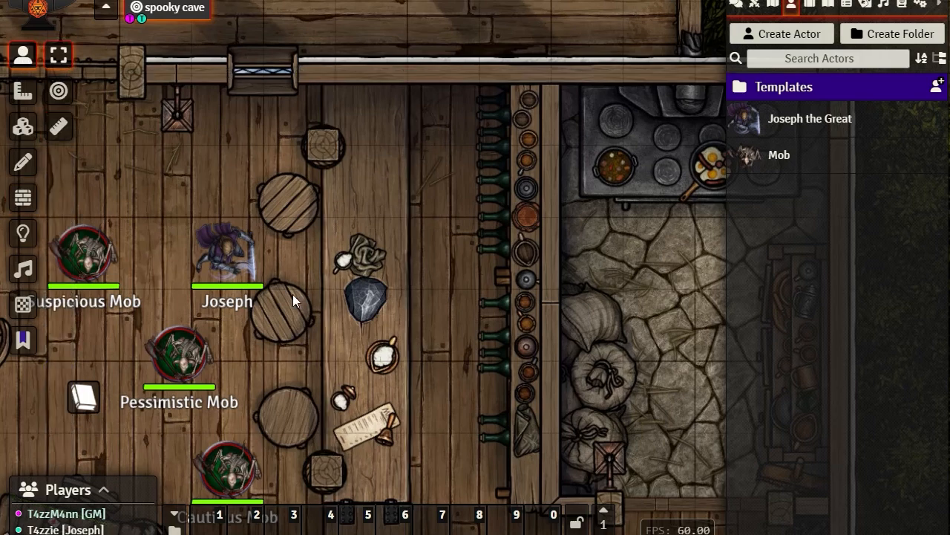
click(233, 264)
key(Left)
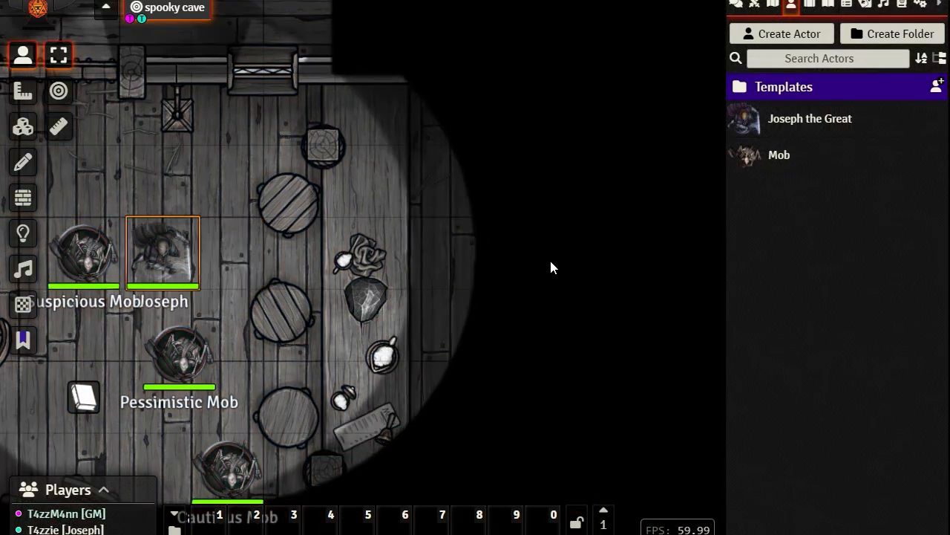
Move the Joseph token up between the bar stools to test its view and movement at the counter
key(Right)
key(Right)
key(Left)
key(Down)
key(Down)
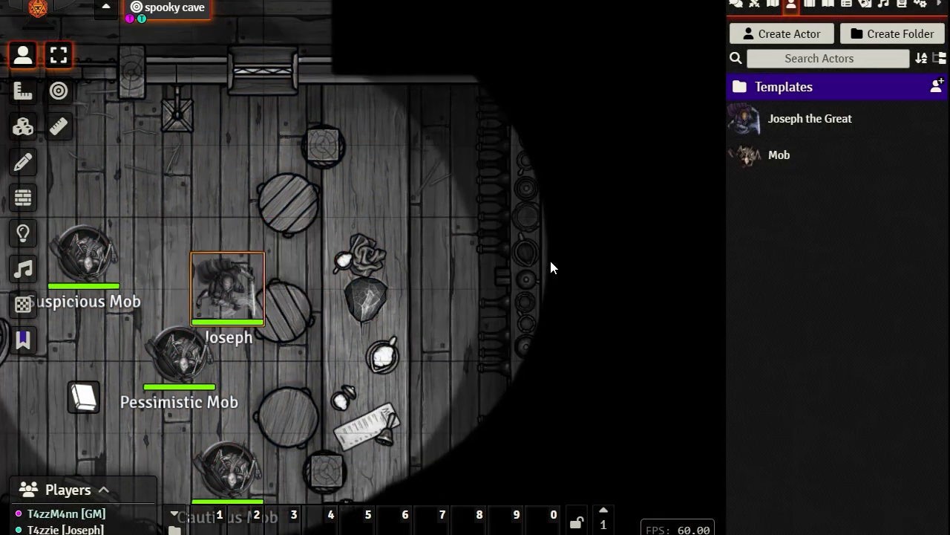
key(Right)
key(Up)
key(Up)
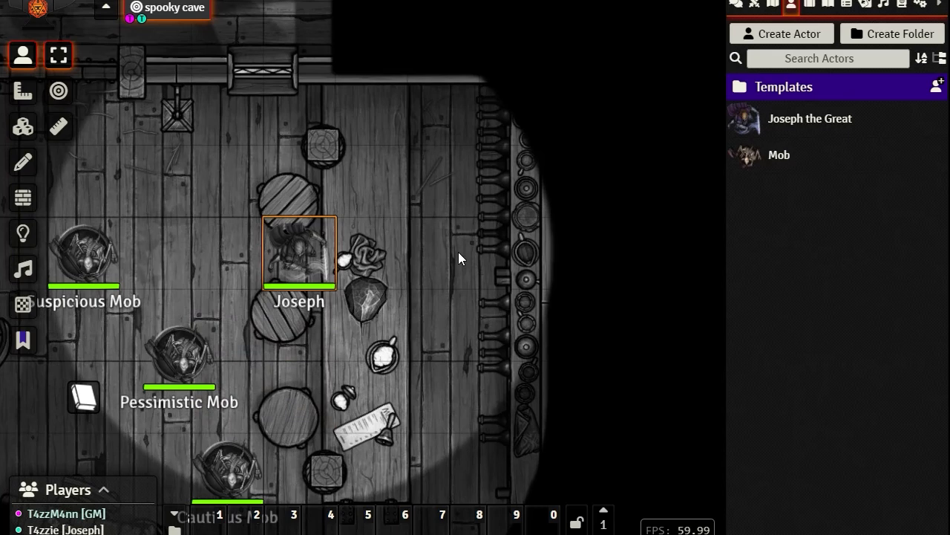
Move the Joseph token over the counter onto the bottle shelf to check the view there, and bring it back to the stool side
drag(305, 260, 475, 249)
key(Right)
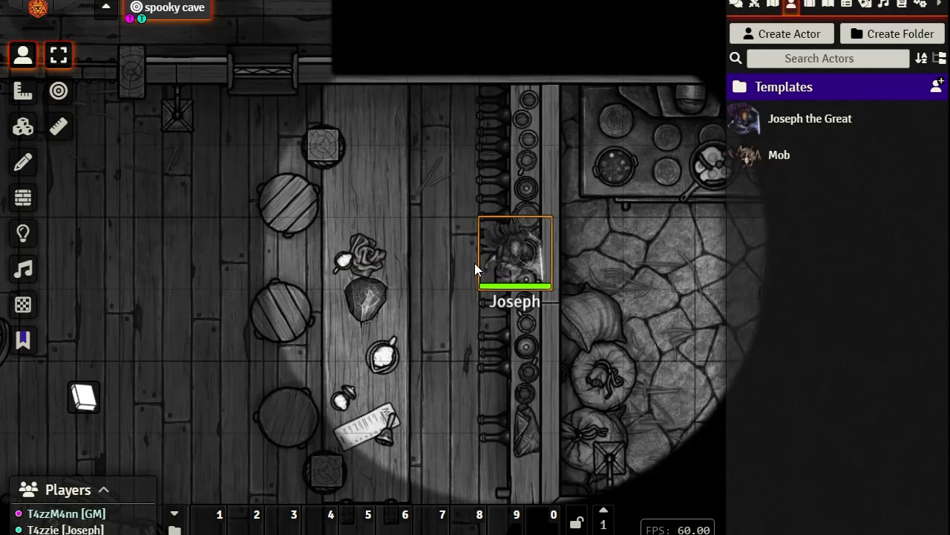
key(Left)
drag(448, 252, 279, 276)
Walk the Joseph token along the stools to the hinged counter section to test its view over the counter there
key(Down)
key(Down)
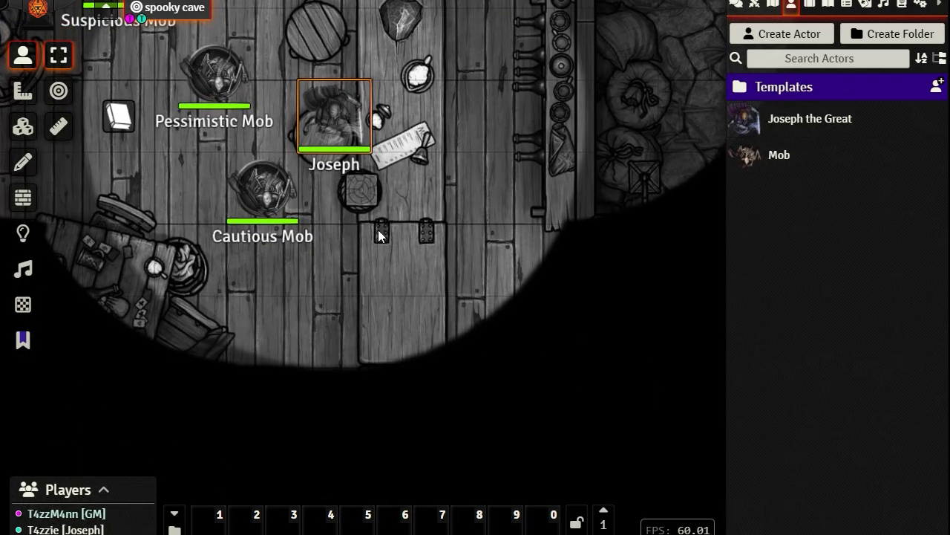
drag(474, 245, 472, 137)
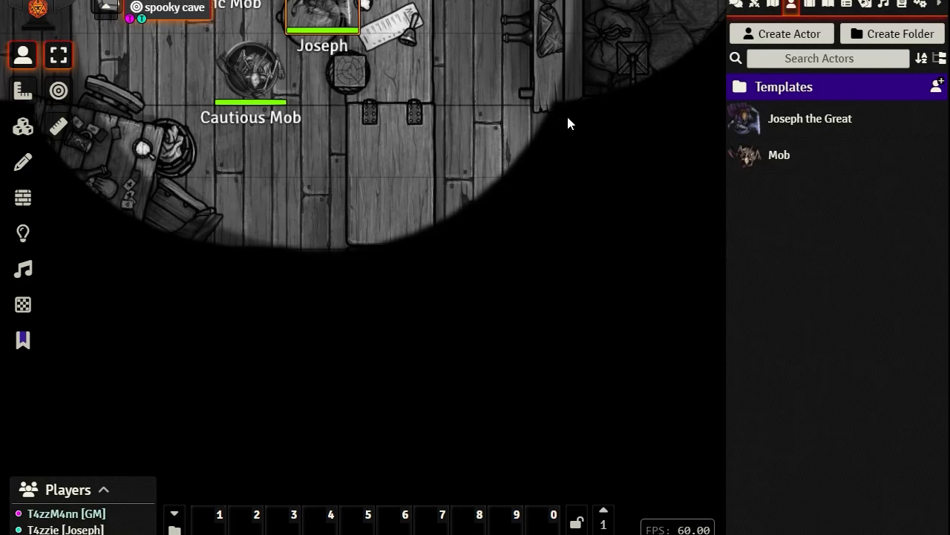
key(Down)
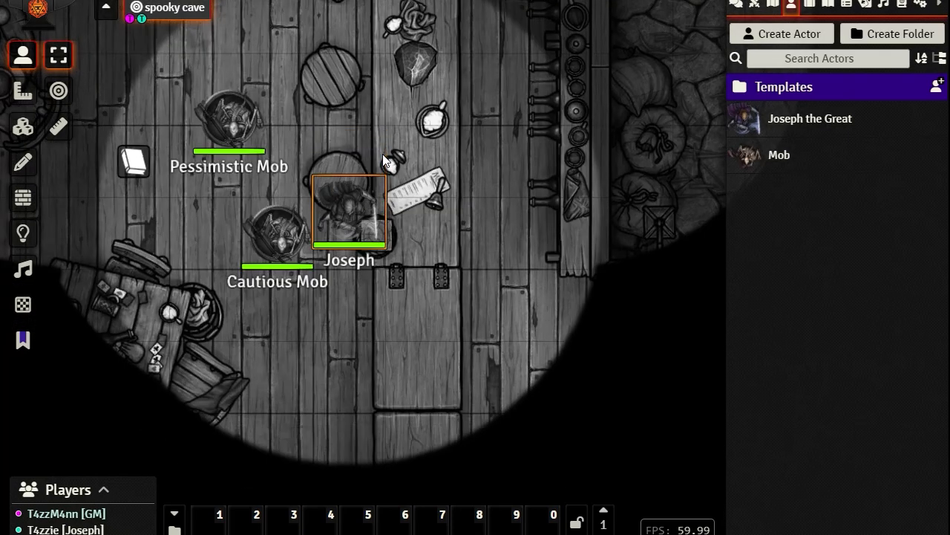
key(Down)
key(Down)
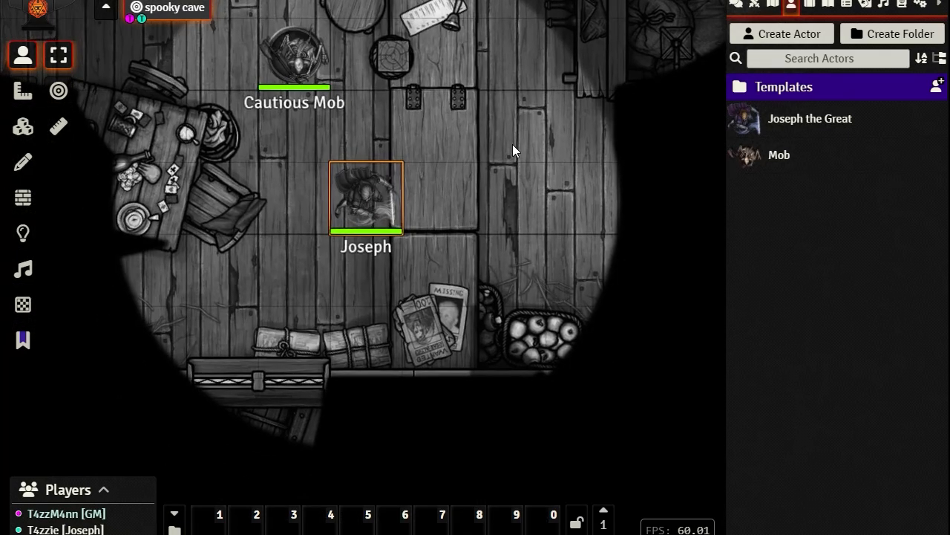
Move the Joseph token next to the window beside the counter's end to compare its view across the end section
key(Down)
drag(341, 281, 281, 292)
key(Down)
key(Up)
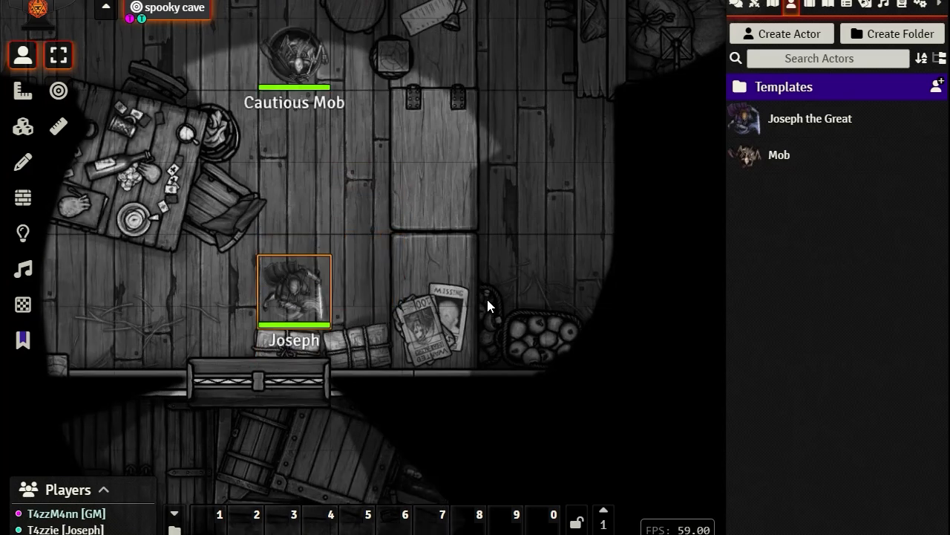
key(Up)
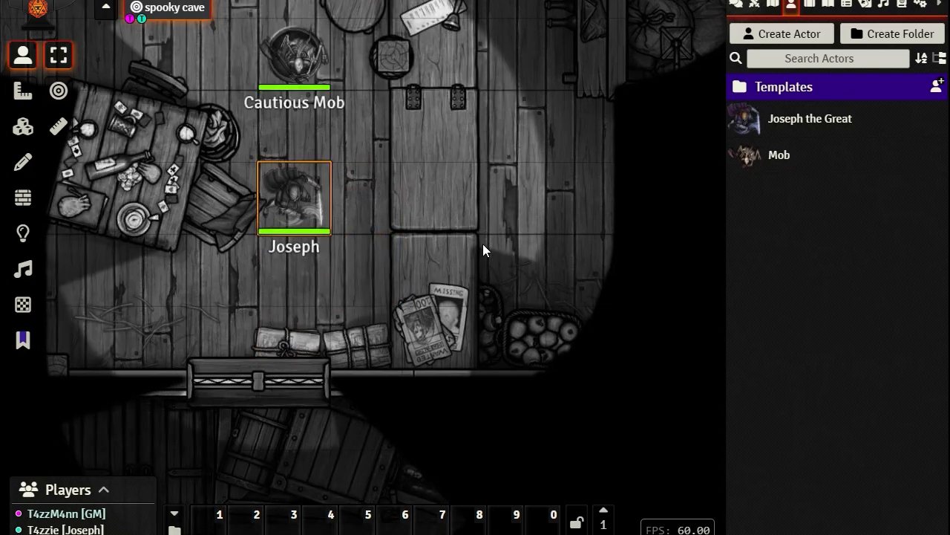
key(Down)
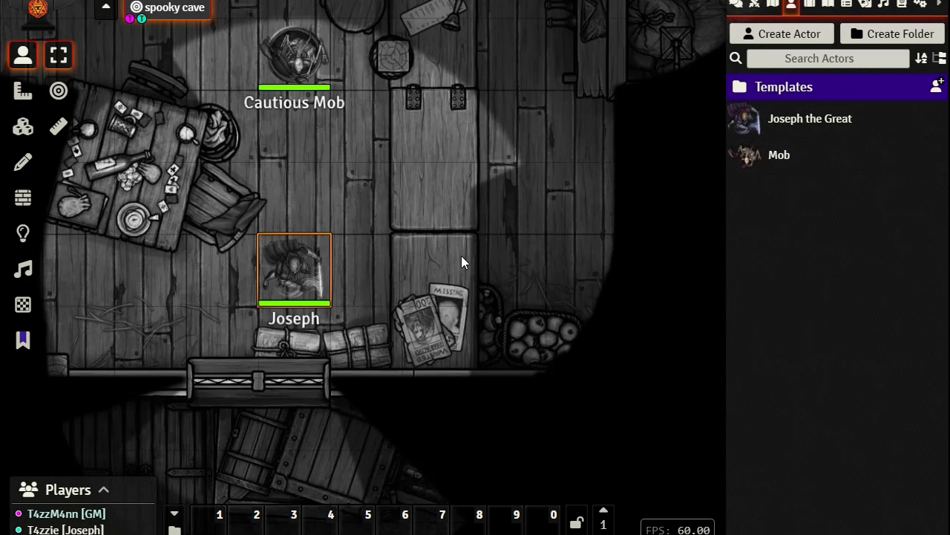
Step the Joseph token up near Cautious Mob, down alongside the counter, and back to the window to compare its sight lines
key(Up)
key(Up)
key(Right)
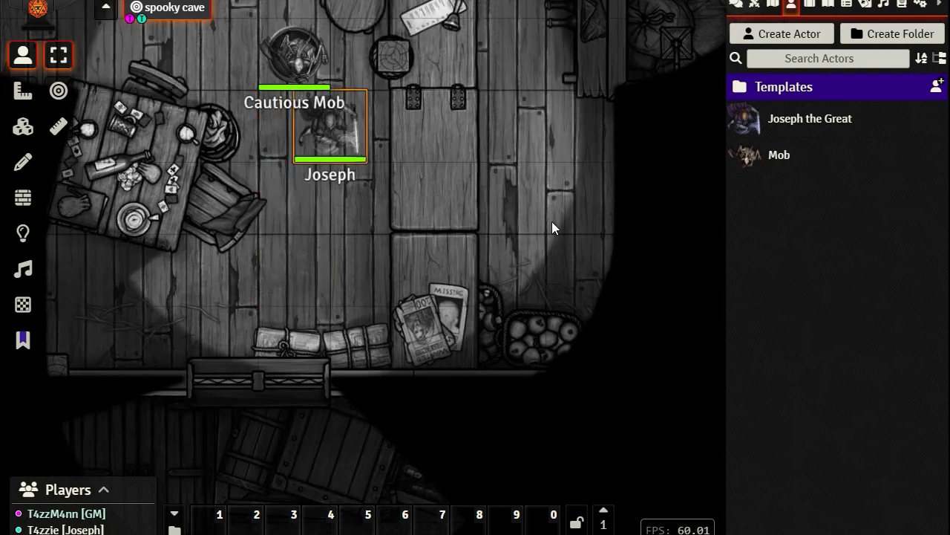
key(Down)
key(Down)
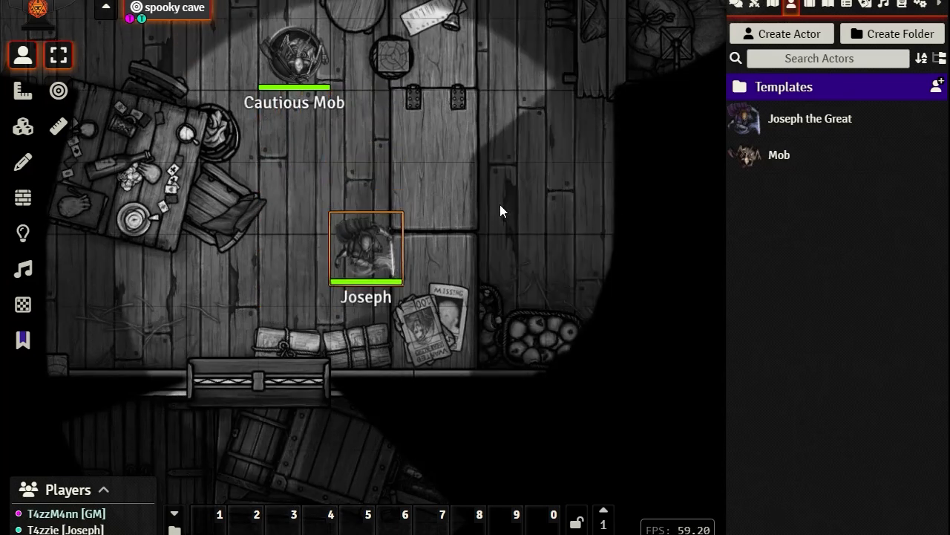
key(Left)
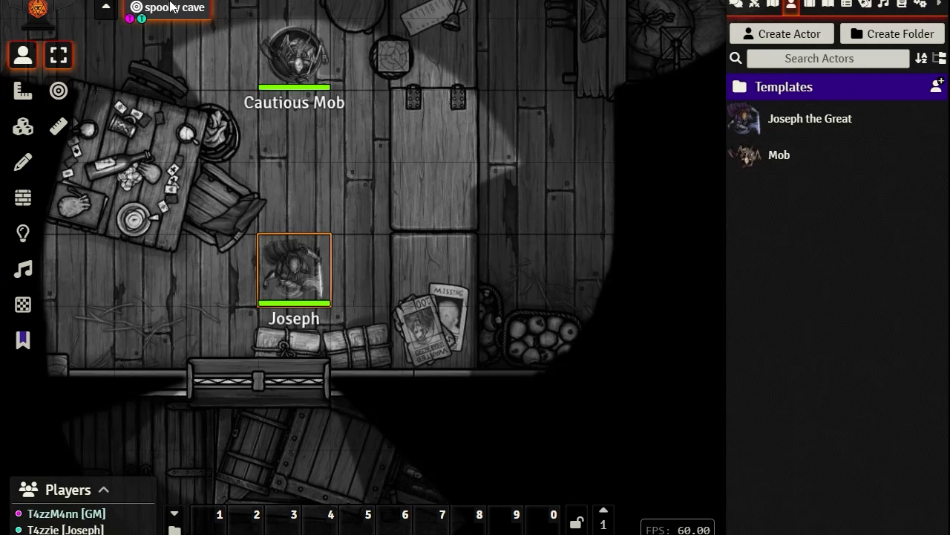
Reset the fog of war exploration for the scene
click(23, 233)
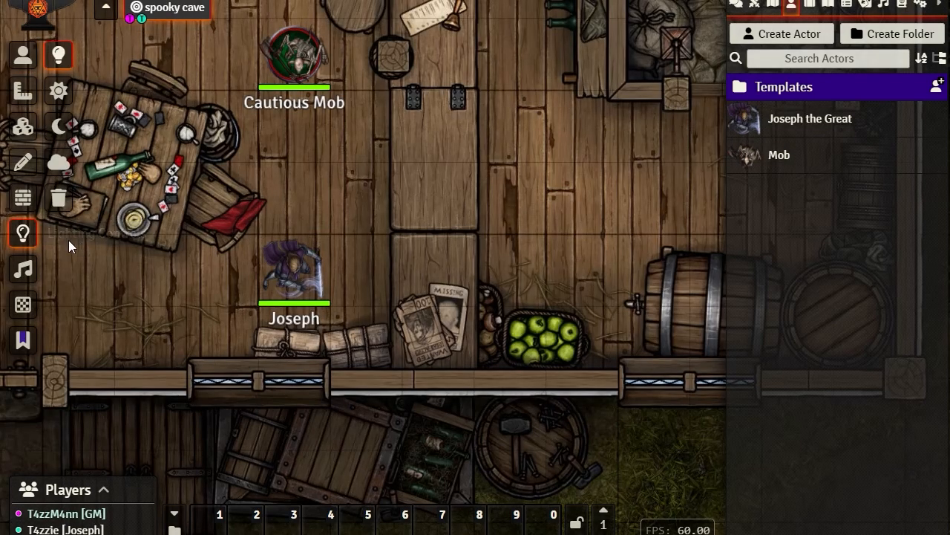
click(59, 197)
click(403, 294)
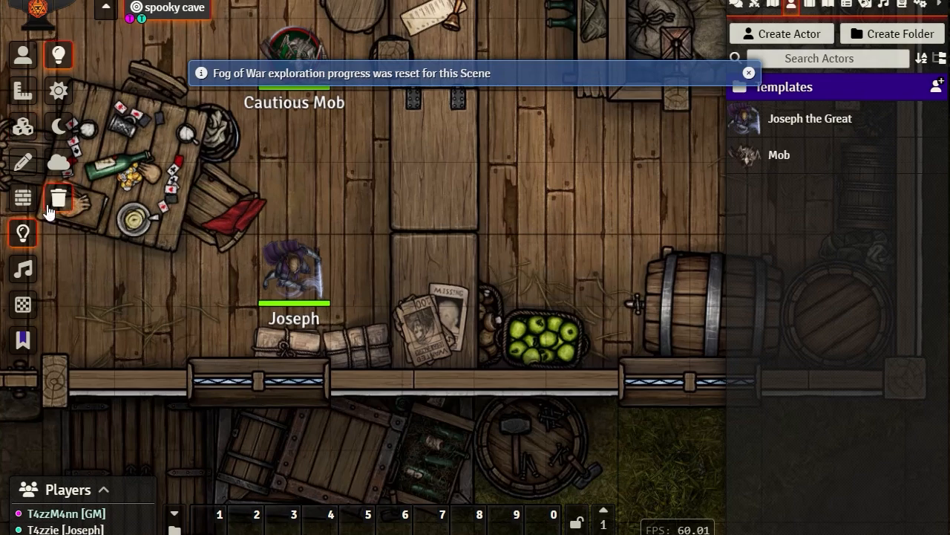
Inspect the walls at the counter's end, and retest the Joseph token's view past them from around the window
click(22, 200)
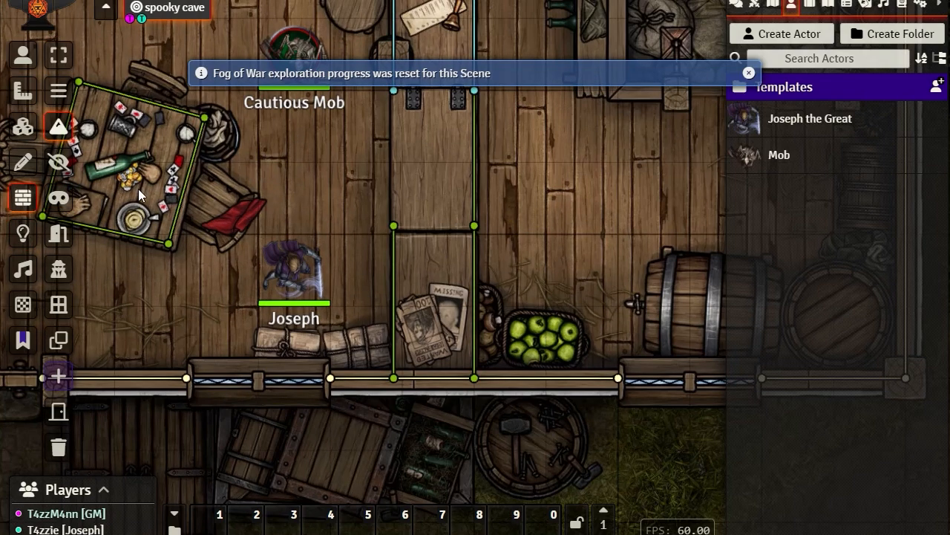
click(22, 54)
click(288, 273)
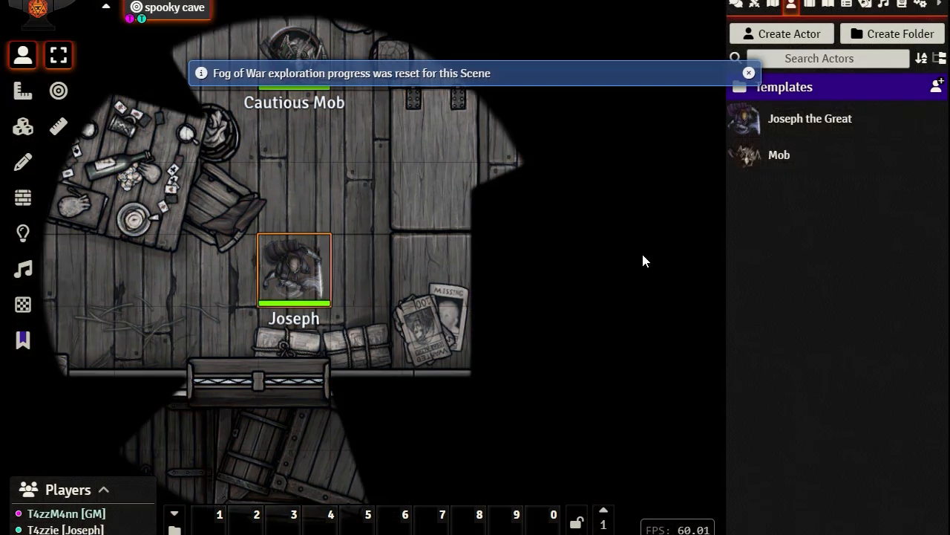
key(Up)
key(Down)
key(Down)
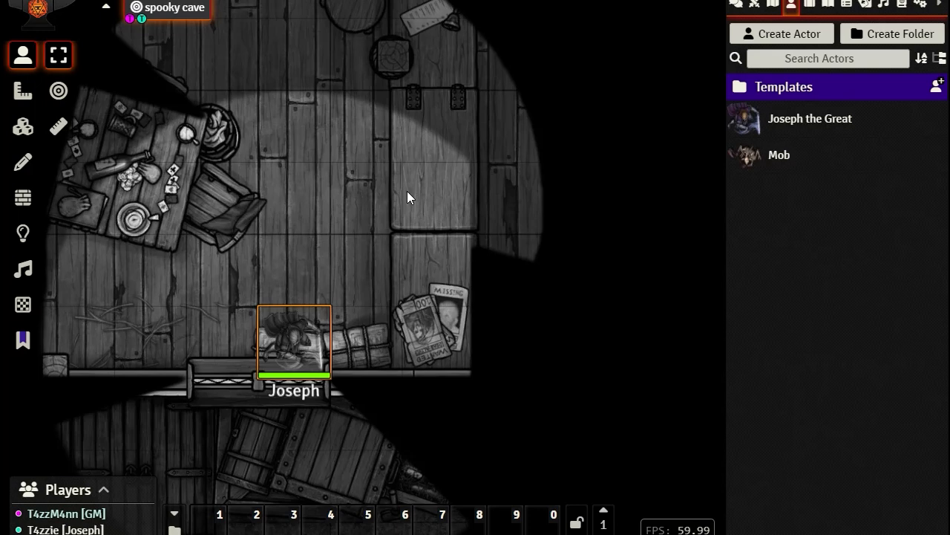
click(360, 146)
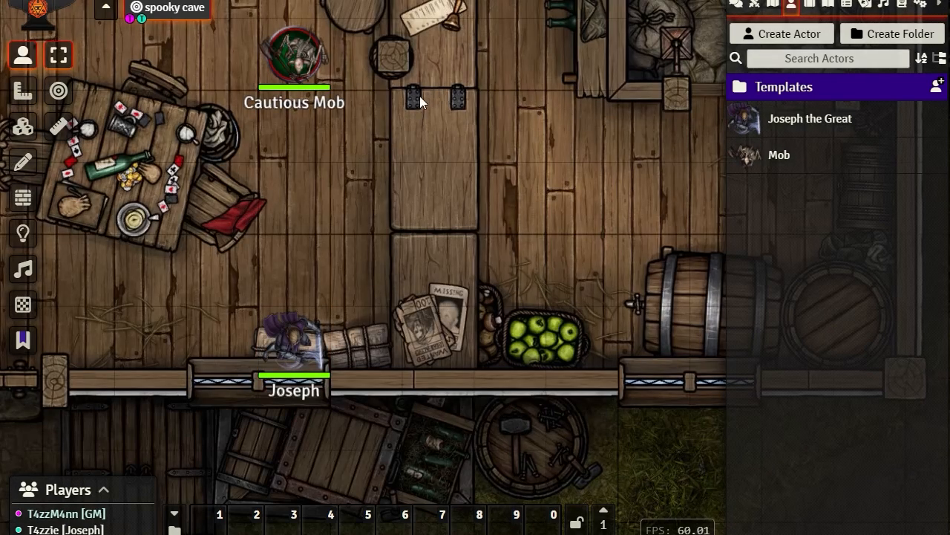
Draw an ethereal wall on the tavern floor between the Joseph token and the card table
drag(335, 160, 334, 434)
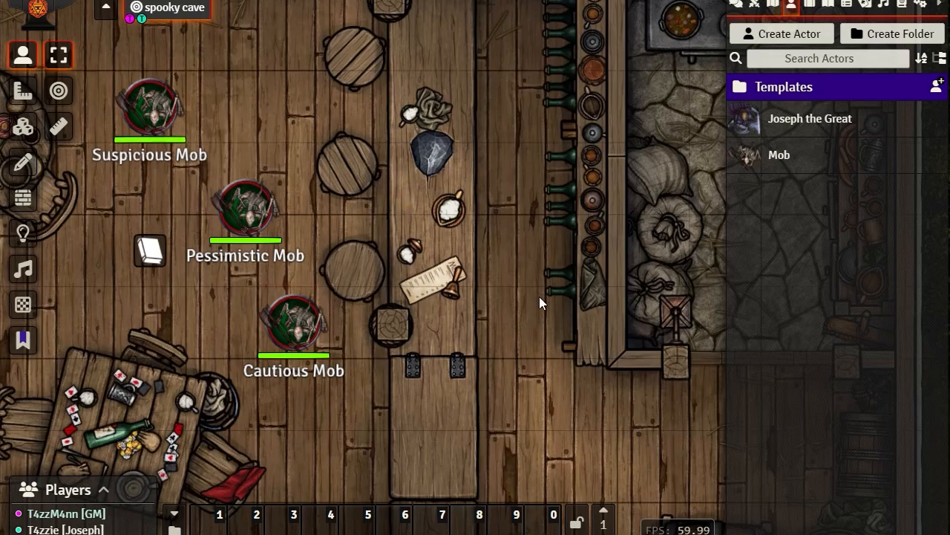
mouse_move(503, 165)
mouse_down()
mouse_move(520, 389)
mouse_move(591, 406)
mouse_move(623, 357)
mouse_up()
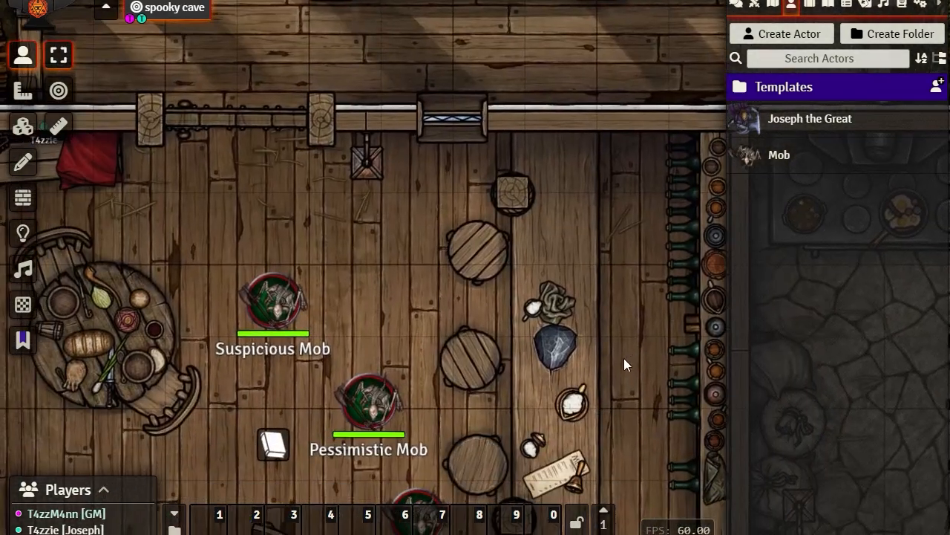
click(23, 197)
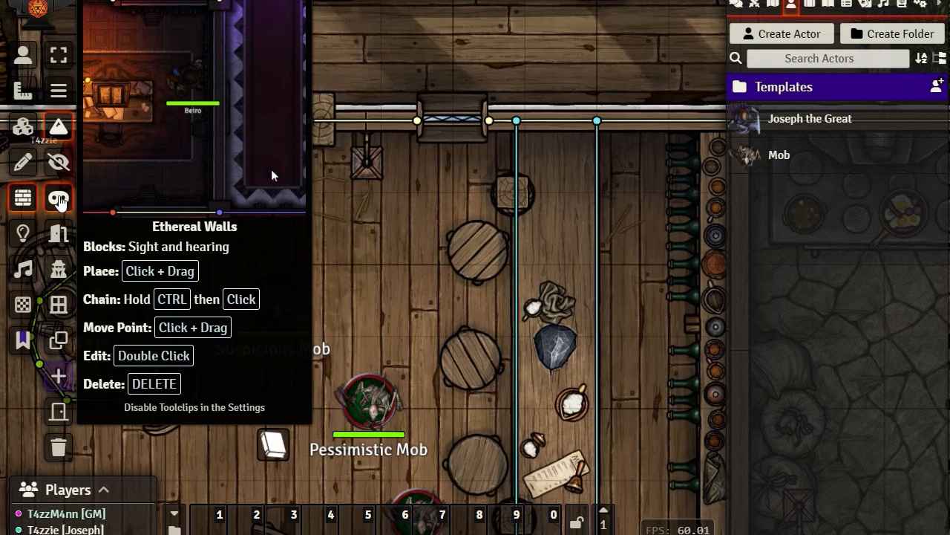
click(61, 202)
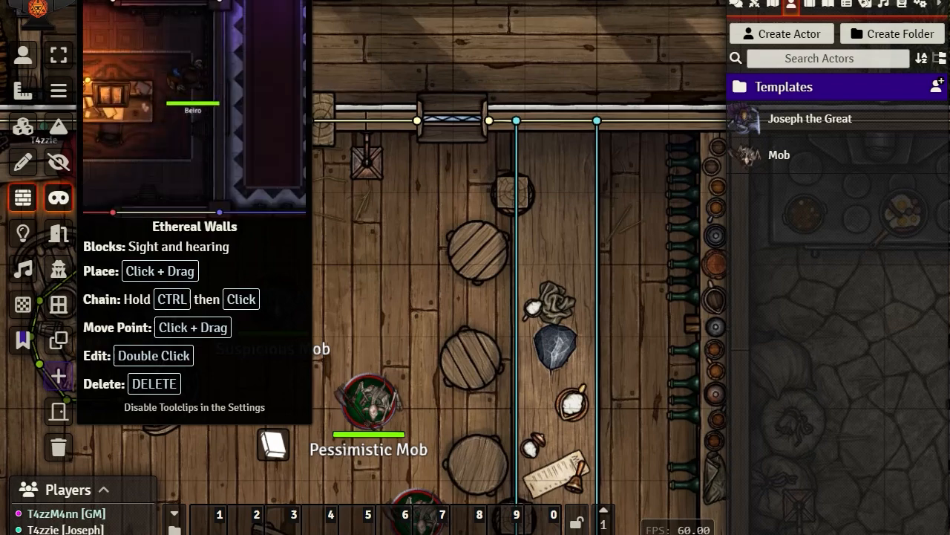
drag(394, 254, 390, 116)
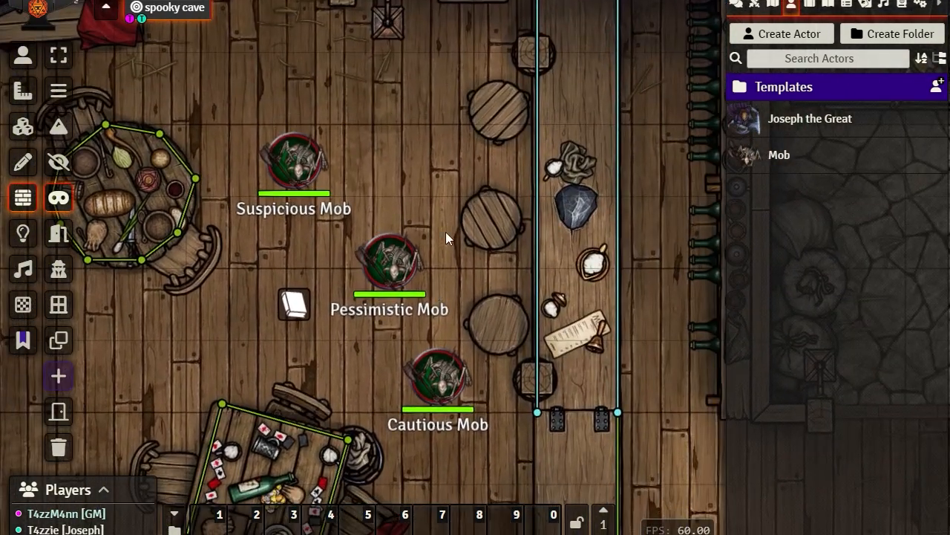
drag(439, 371, 483, 4)
mouse_move(483, 300)
mouse_down()
mouse_move(374, 55)
mouse_move(469, 299)
mouse_move(464, 358)
mouse_move(454, 307)
mouse_move(410, 321)
mouse_up()
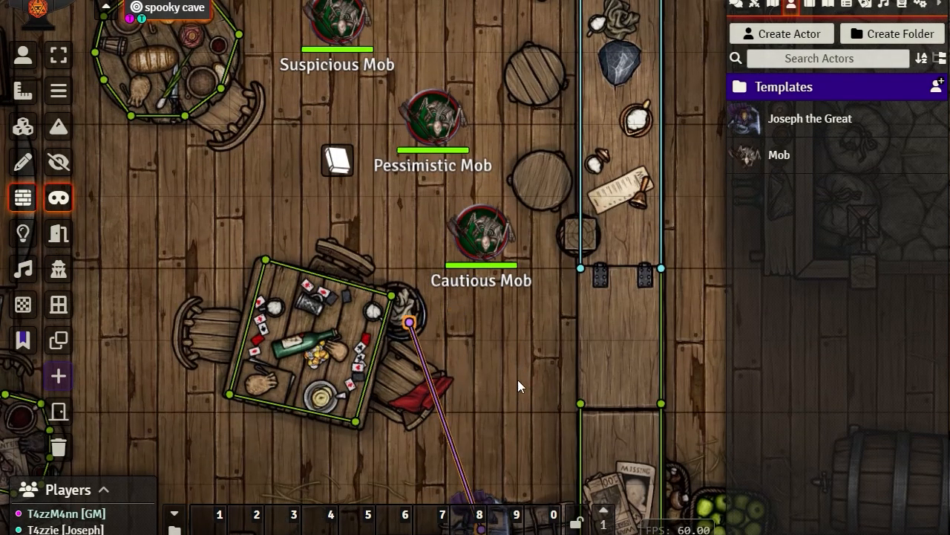
Reposition both endpoints of the ethereal wall so it spans the doorway between the wooden posts beside Joseph's window
drag(518, 381, 493, 126)
drag(457, 276, 529, 113)
drag(381, 72, 365, 114)
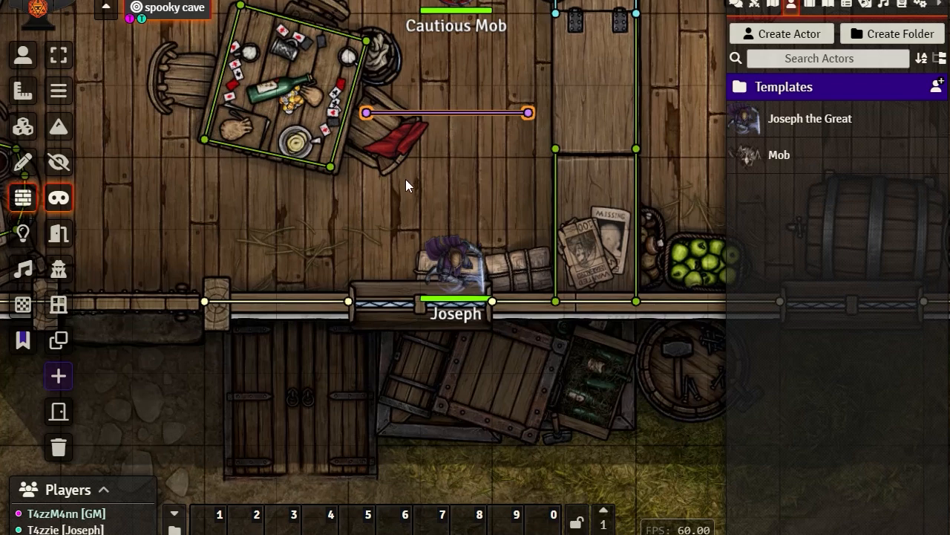
drag(406, 178, 443, 174)
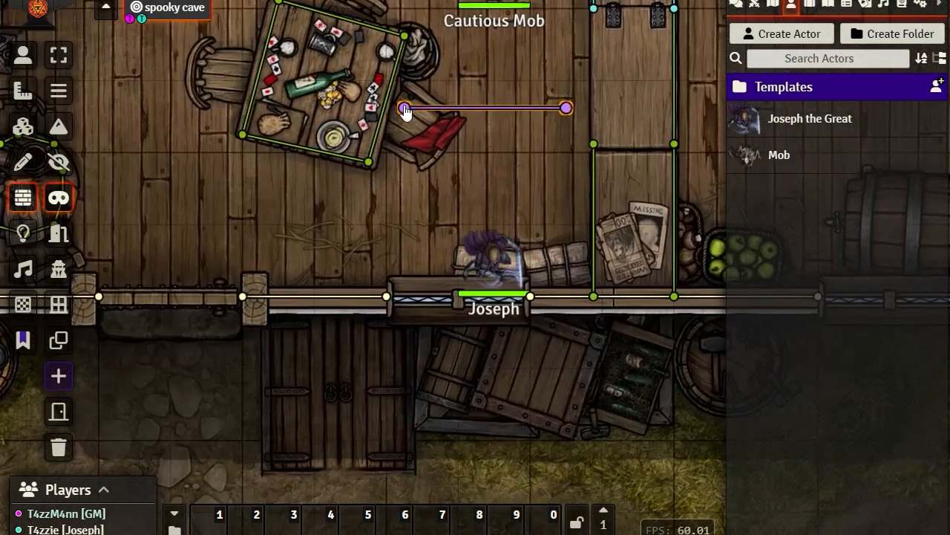
drag(404, 109, 99, 297)
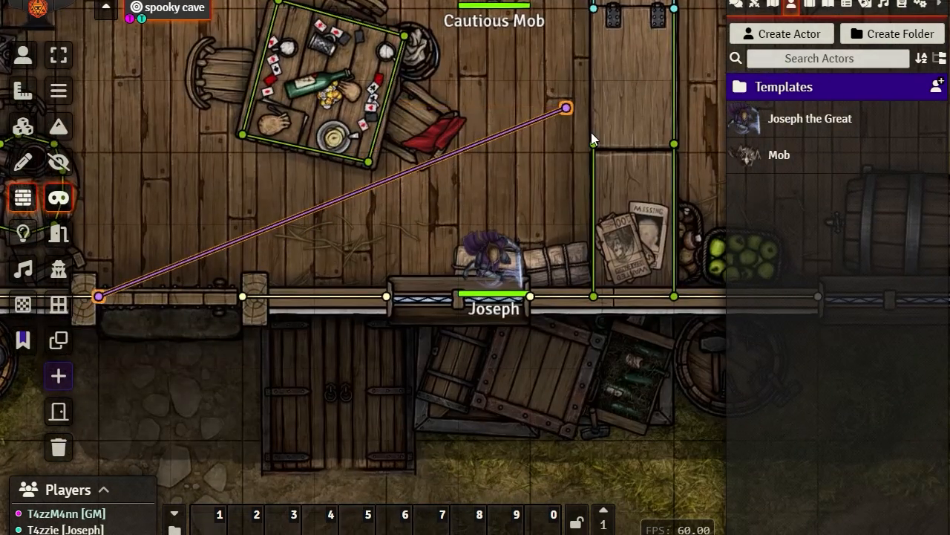
drag(566, 109, 241, 304)
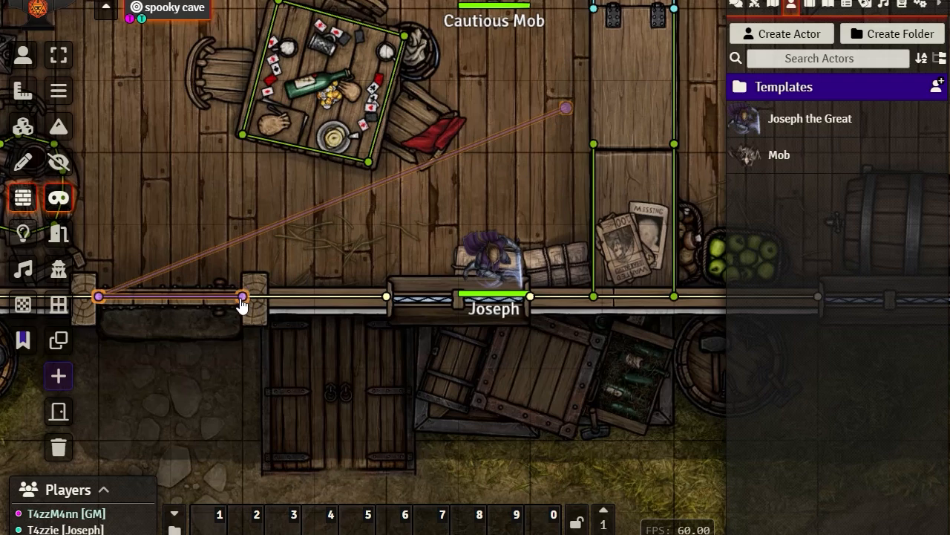
Walk the Joseph token along the outer wall from the window to the doorway with the ethereal wall to test its sight
drag(195, 237, 568, 208)
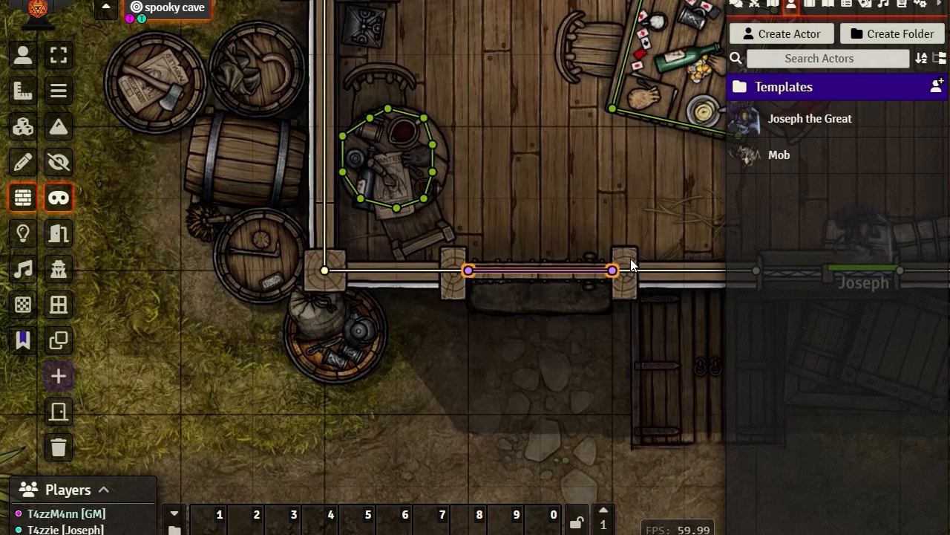
drag(666, 223, 479, 221)
click(23, 55)
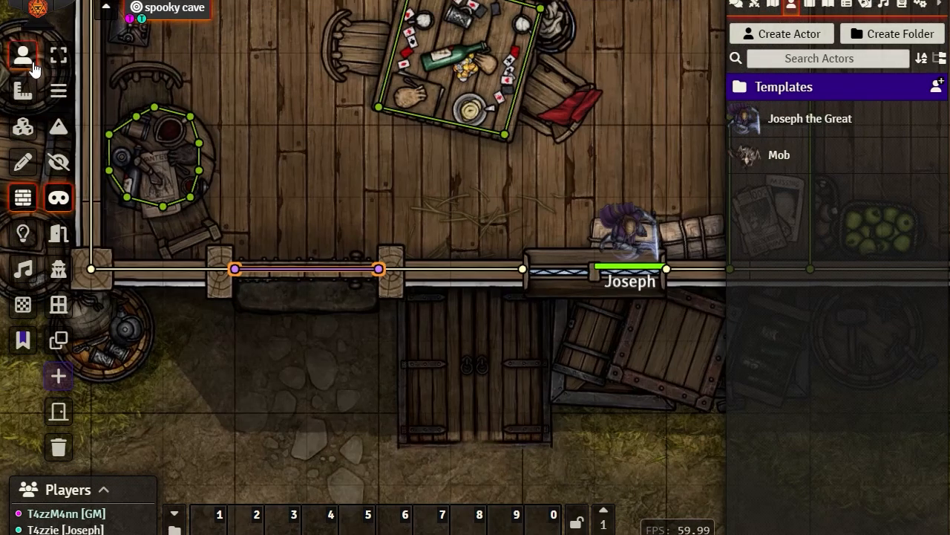
click(637, 234)
key(Left)
key(Left)
key(Left)
key(Left)
key(Left)
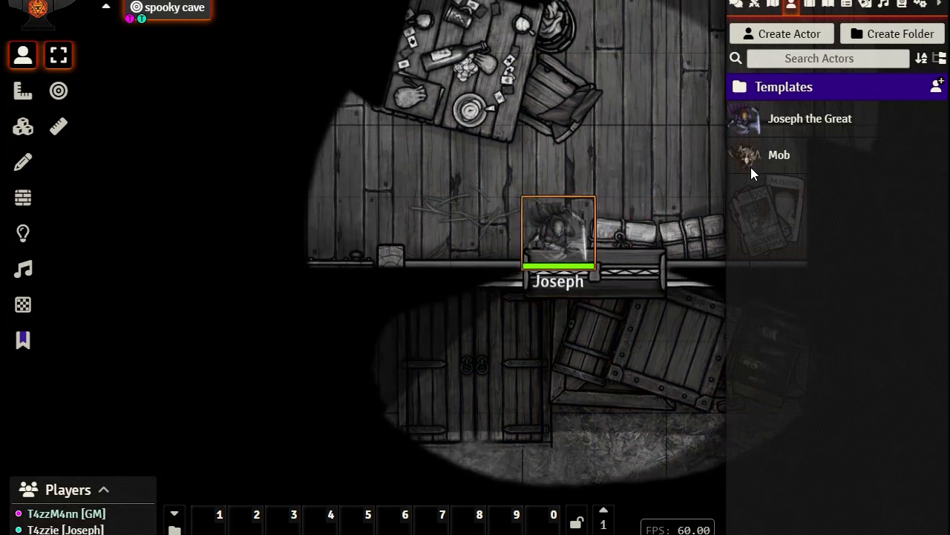
key(Right)
key(Right)
key(Right)
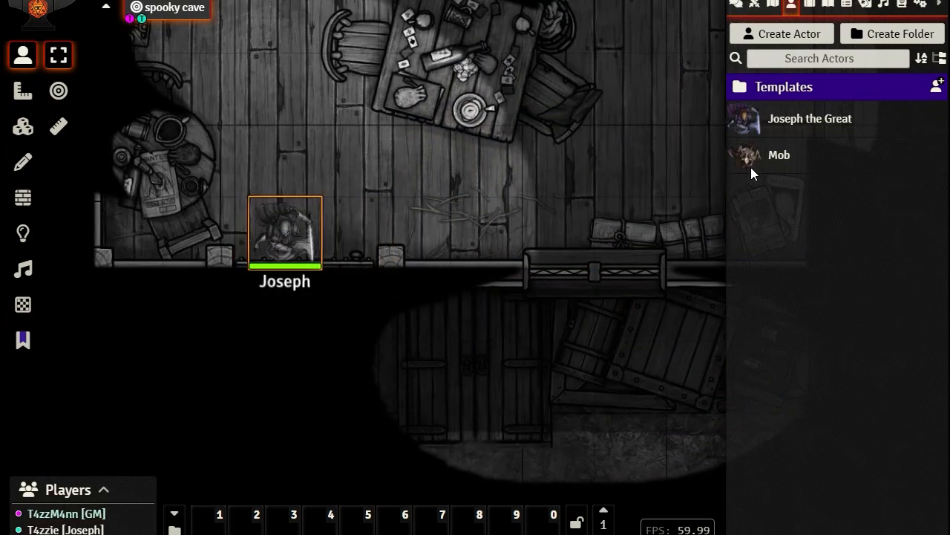
Move the Joseph token back and forth through the doorway's ethereal wall to test passage and the view outside
key(Left)
key(Left)
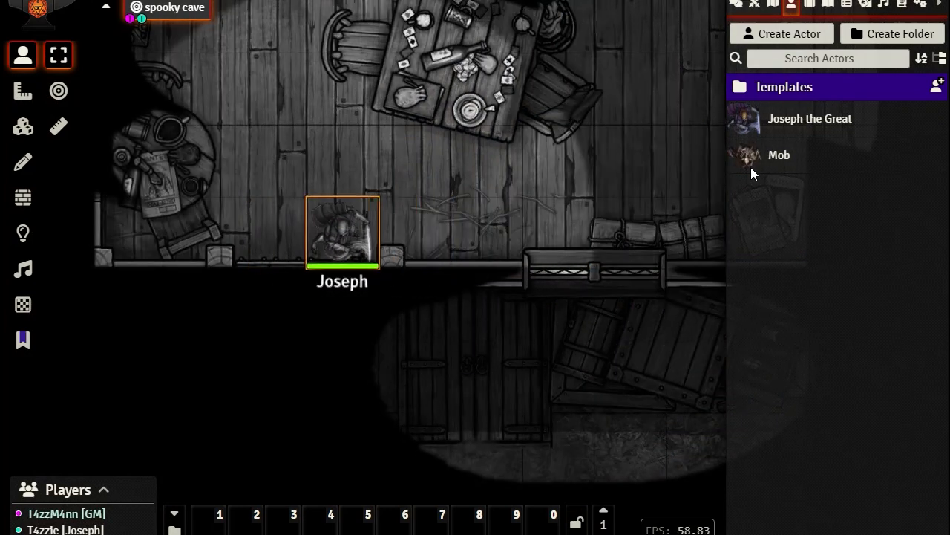
key(Left)
key(Down)
key(Down)
key(Up)
key(Up)
key(Up)
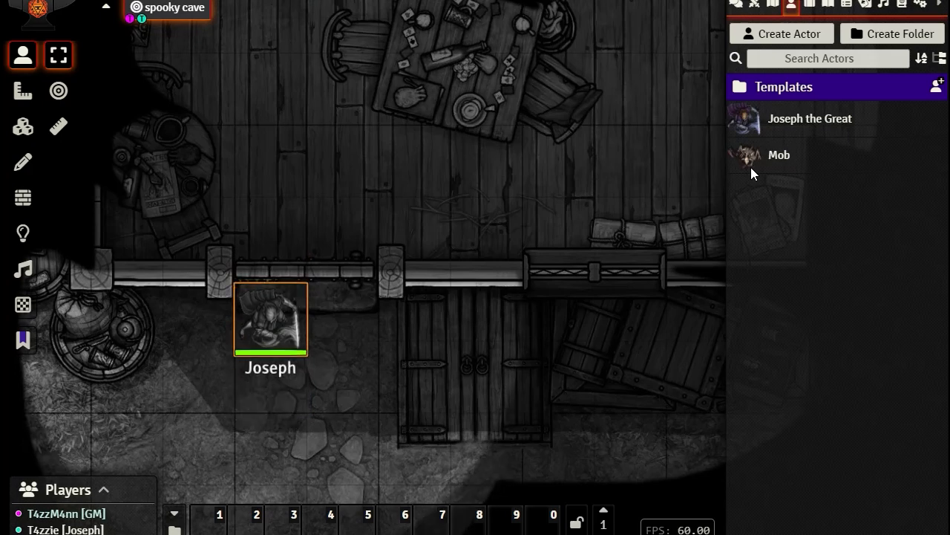
Walk the Joseph token away from the doorway outside and back into the tavern through the ethereal wall
key(Down)
key(Down)
key(Down)
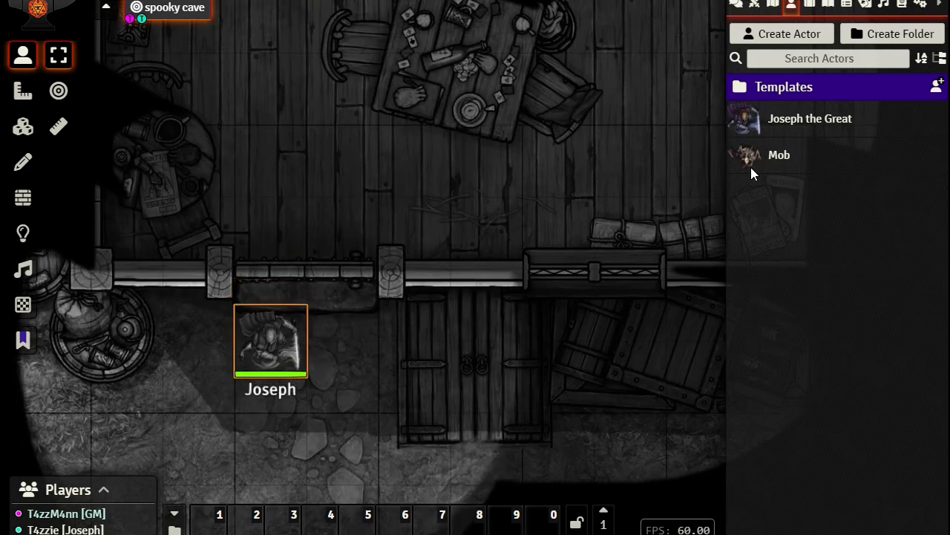
key(Up)
key(Up)
key(Up)
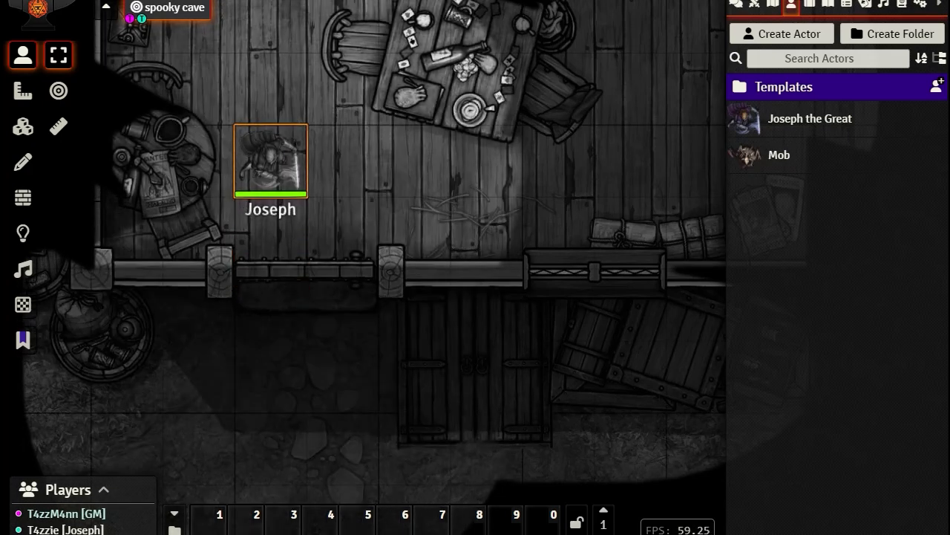
Switch to the player's view and walk Joseph in and out through the ethereal doorway to test what the player sees
key(alt+Tab)
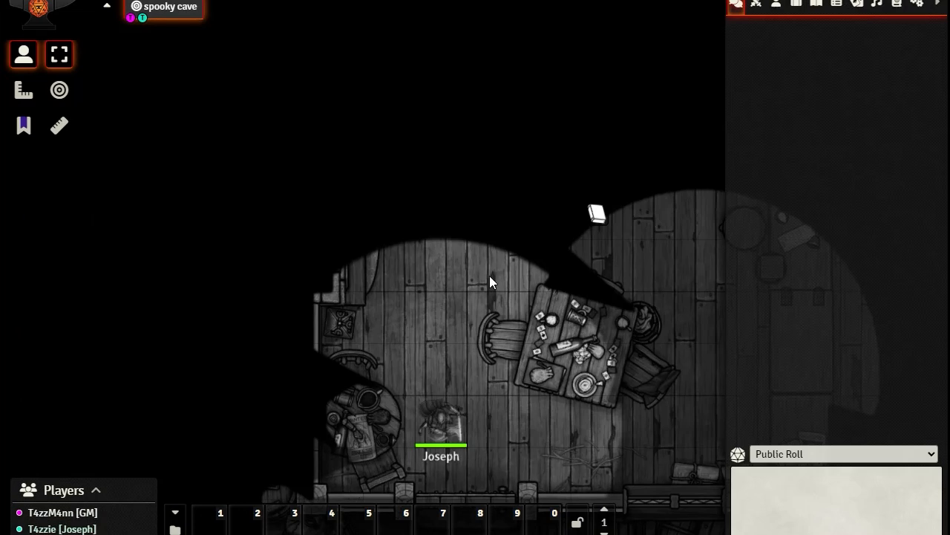
scroll(581, 291, down, 5)
click(441, 121)
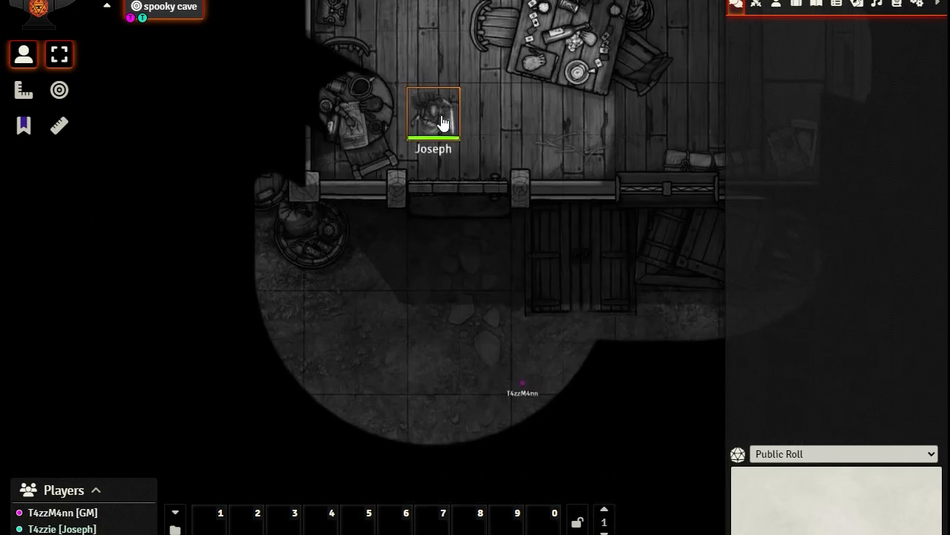
key(Down)
key(Down)
key(Down)
key(Up)
key(Up)
key(Up)
key(Down)
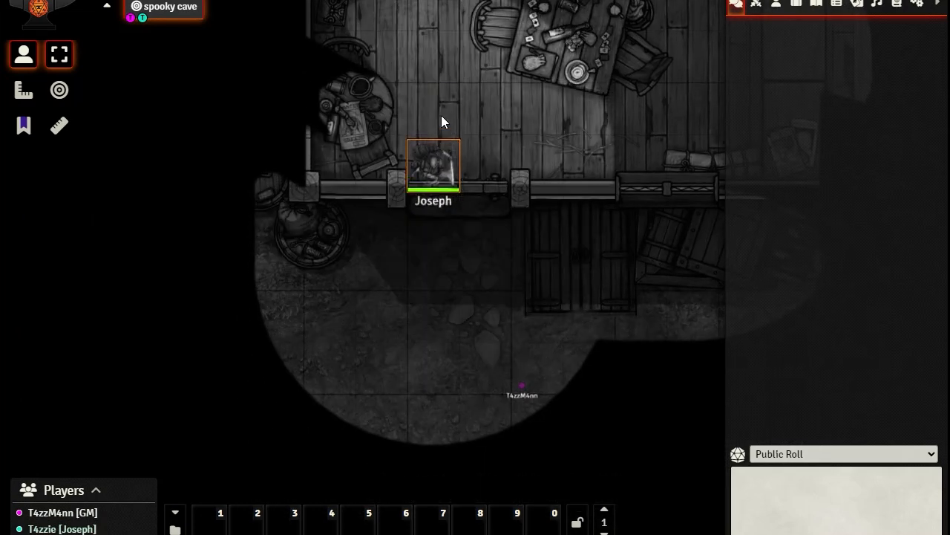
key(Down)
key(Down)
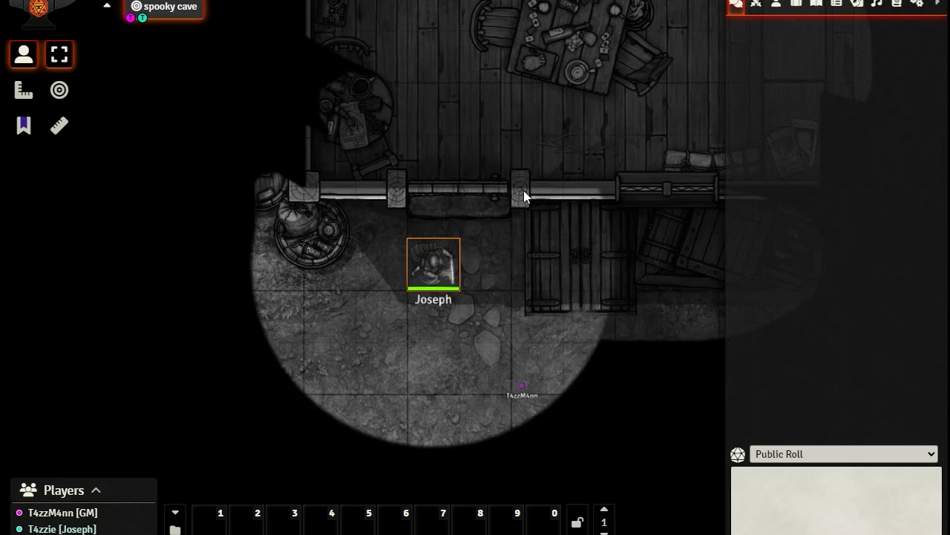
Bring the Joseph token back inside through the doorway and move it east to just below the card table
key(Up)
key(Up)
key(Up)
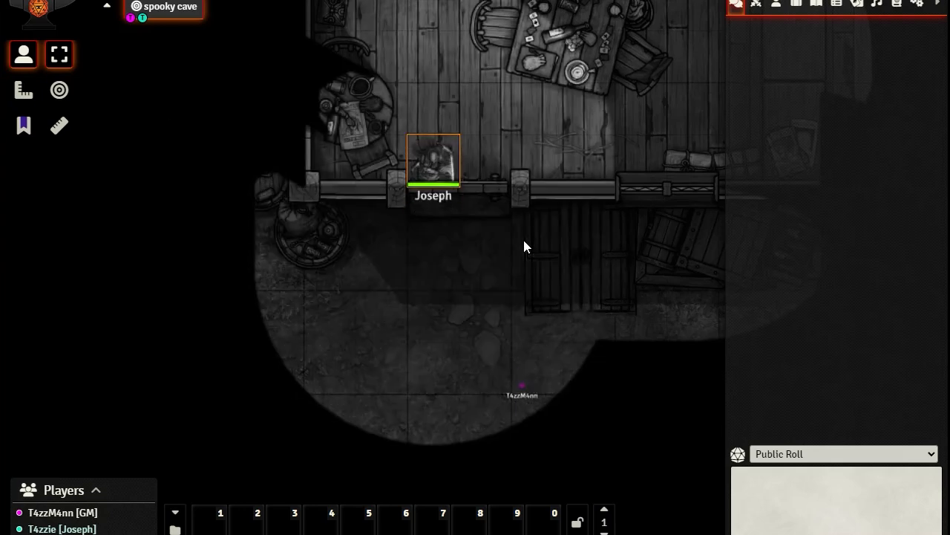
drag(556, 145, 312, 152)
key(Right)
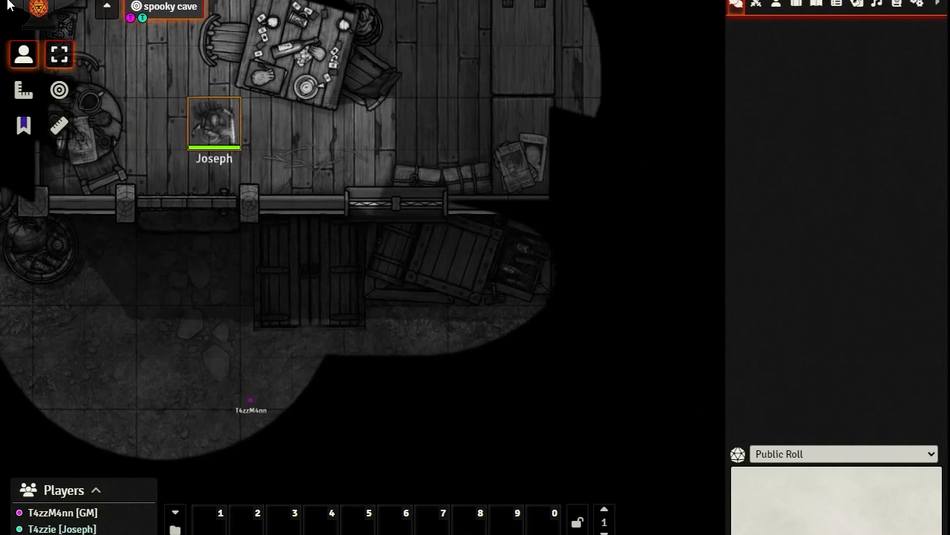
key(Right)
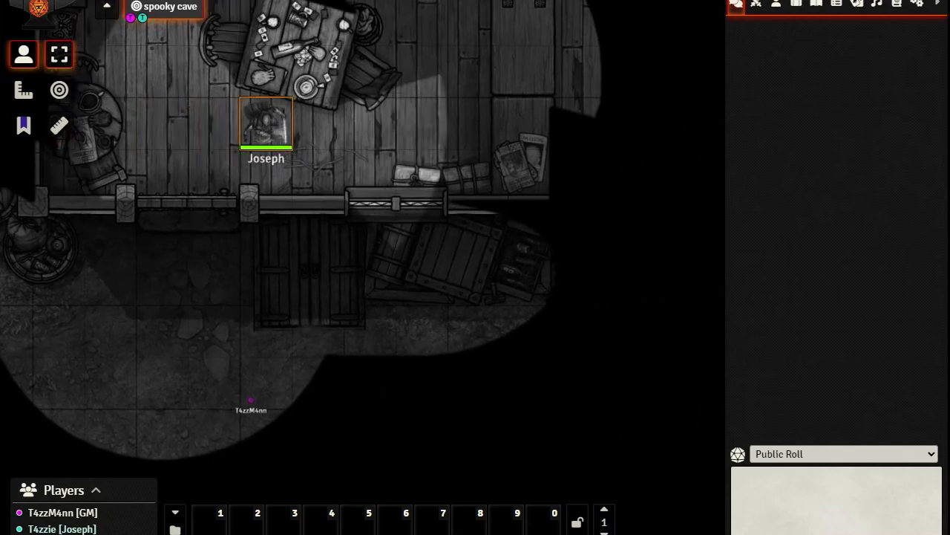
Switch to the GM's view and delete the ethereal wall spanning the doorway
key(alt+Tab)
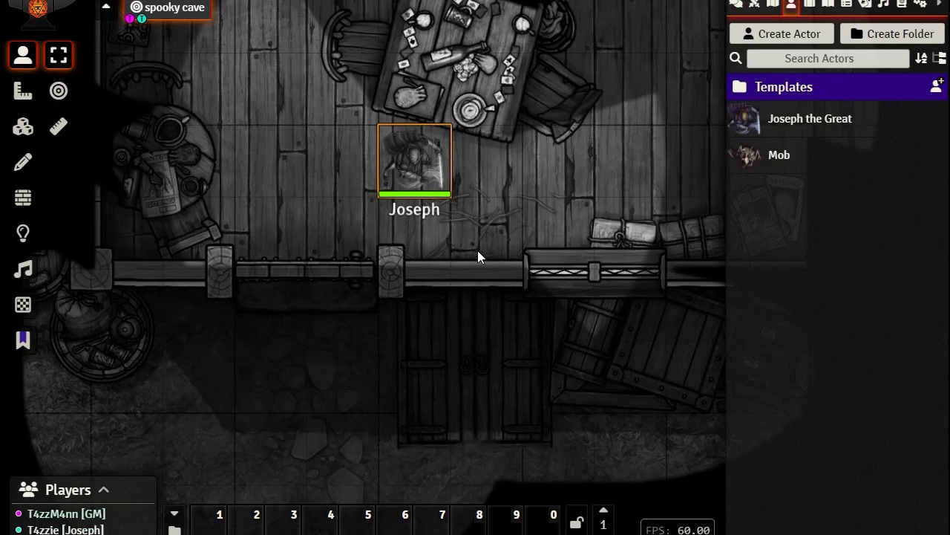
click(23, 198)
click(238, 277)
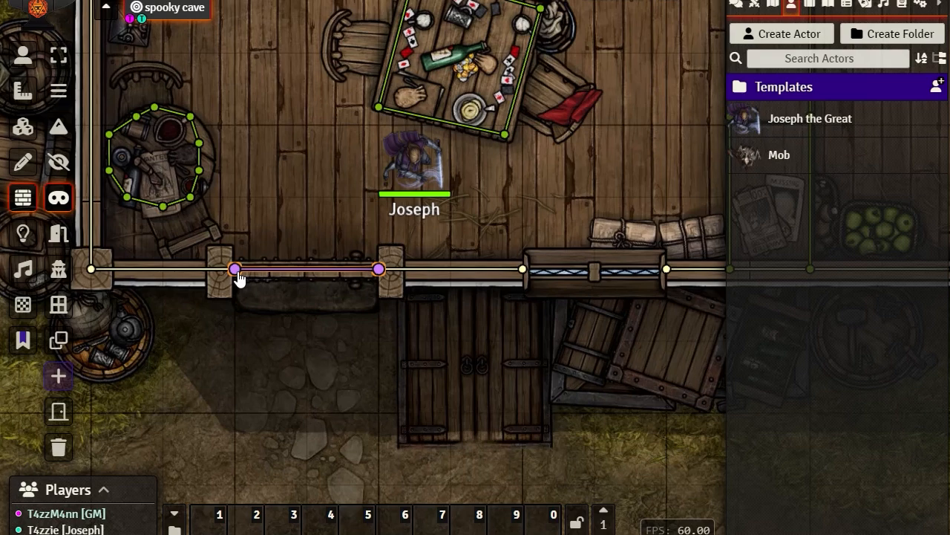
key(Delete)
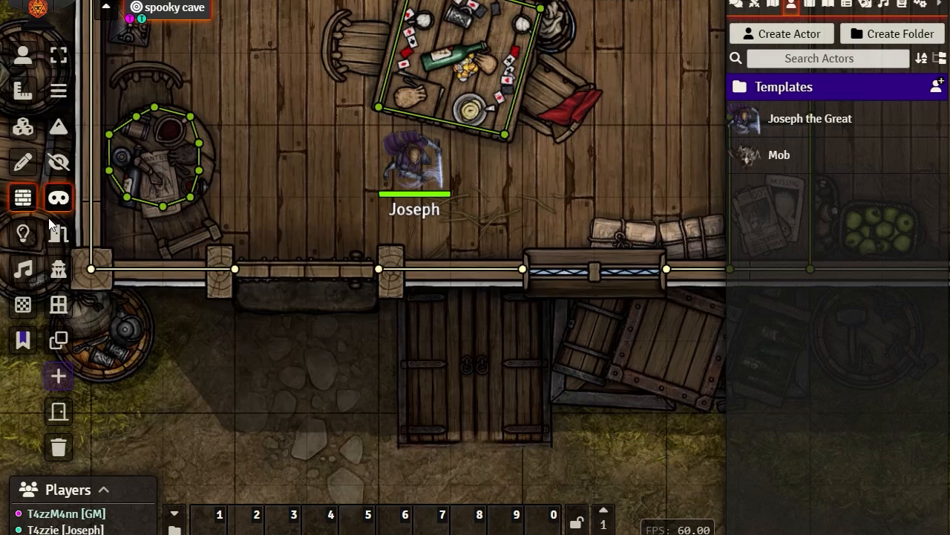
Draw a temporary ethereal wall just inside the doorway to review its restriction settings, and delete it
drag(244, 224, 371, 234)
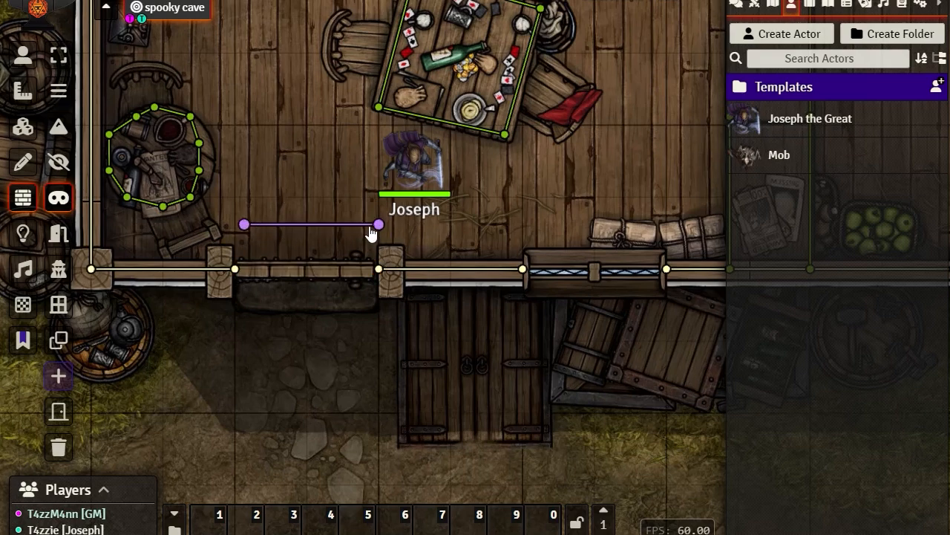
double_click(377, 226)
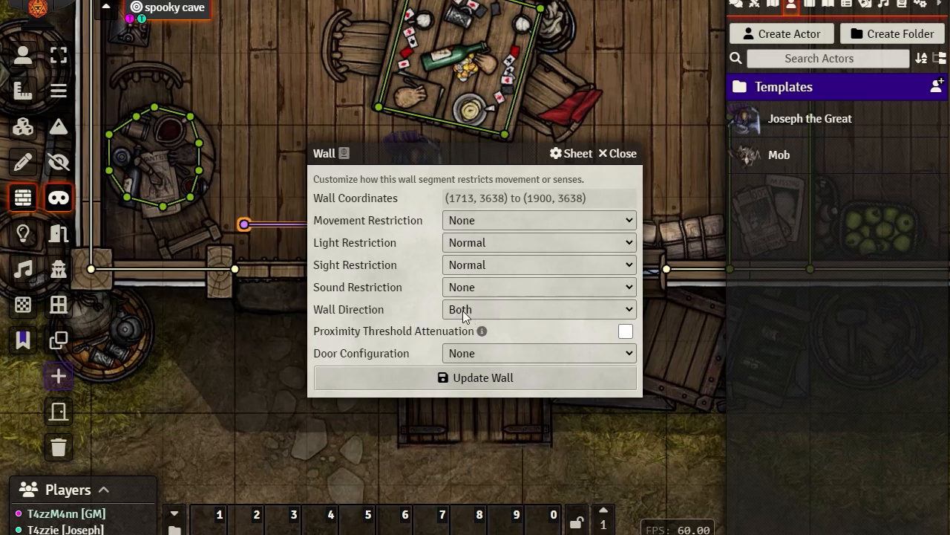
click(621, 153)
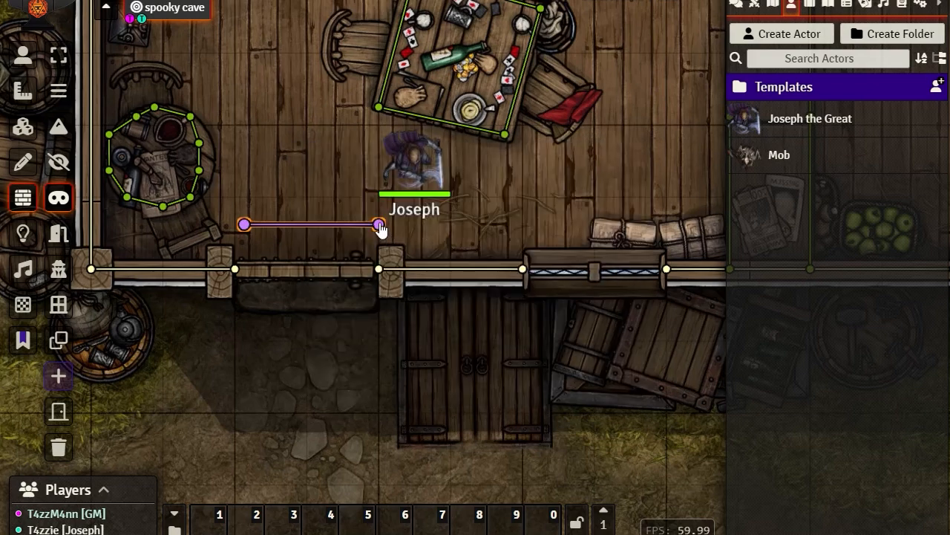
key(Delete)
Draw two adjoining door segments across the doorway between the wooden posts
drag(495, 170, 449, 187)
drag(331, 212, 550, 172)
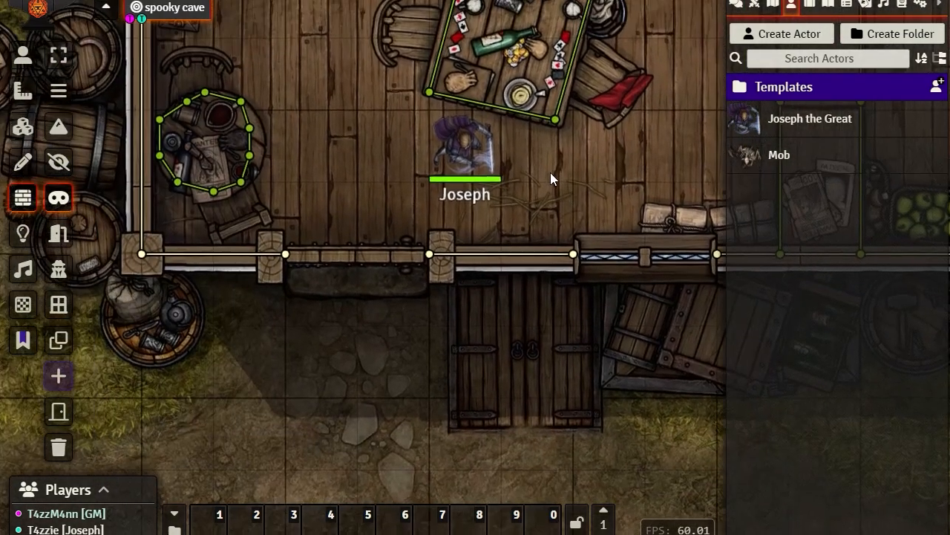
click(59, 233)
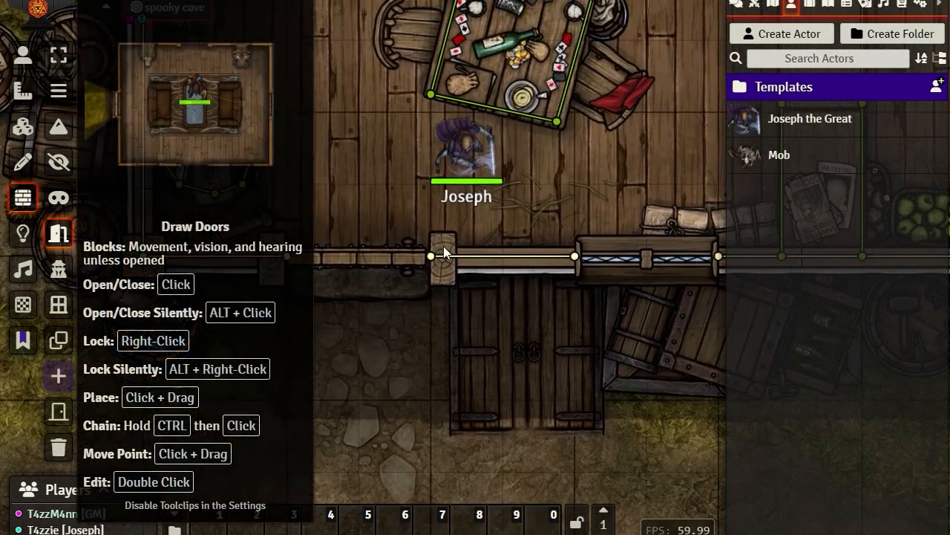
mouse_move(620, 203)
mouse_down()
mouse_move(627, 216)
mouse_move(621, 187)
mouse_up()
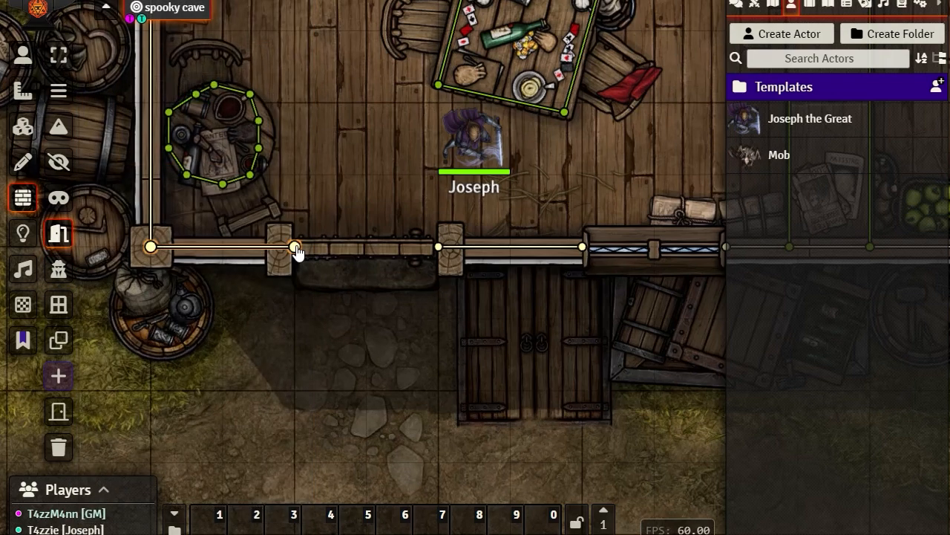
mouse_move(286, 247)
mouse_down()
mouse_move(447, 249)
mouse_move(355, 248)
mouse_move(440, 255)
mouse_up()
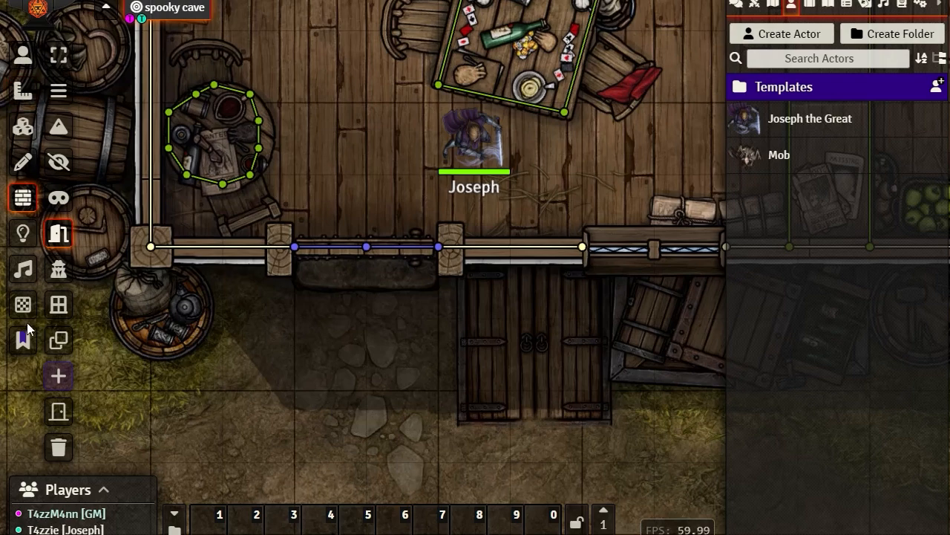
Lock both doors in the tavern doorway
click(22, 54)
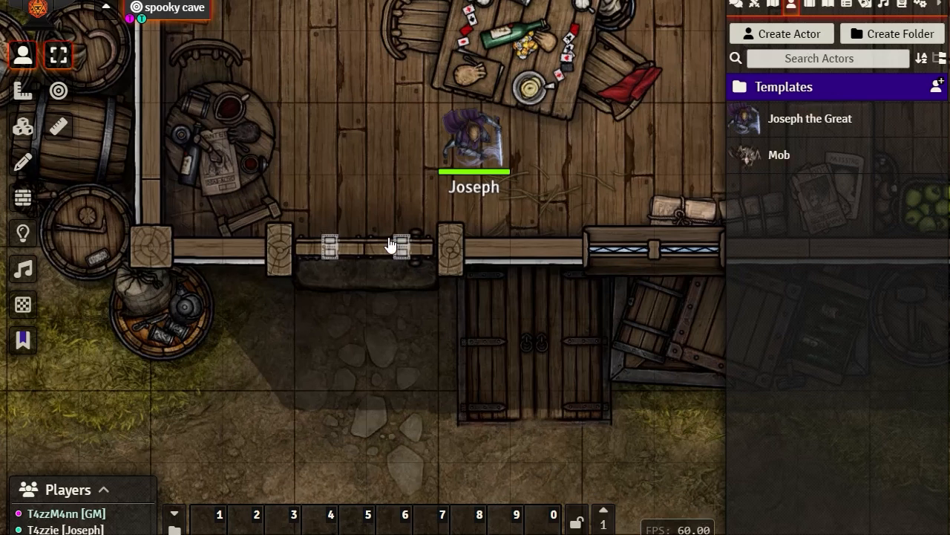
right_click(331, 250)
right_click(332, 253)
right_click(333, 254)
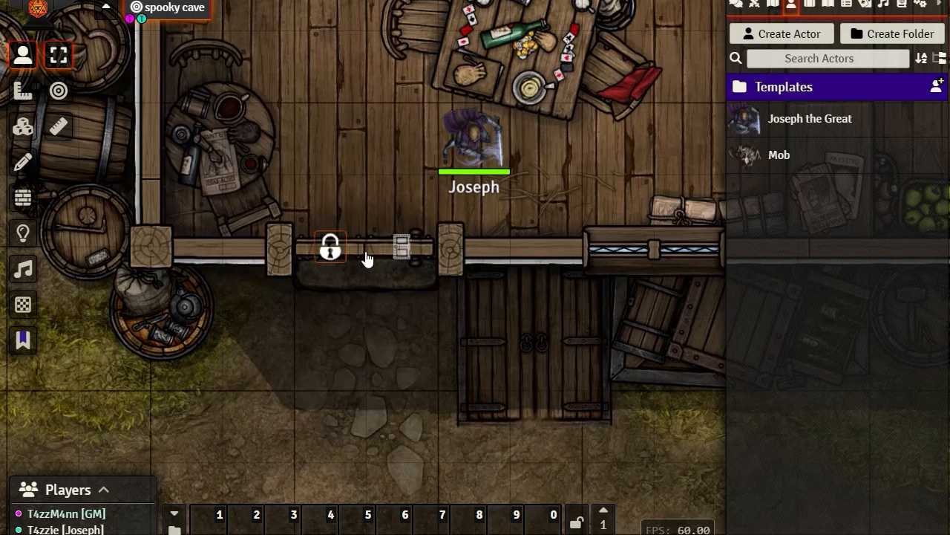
right_click(403, 250)
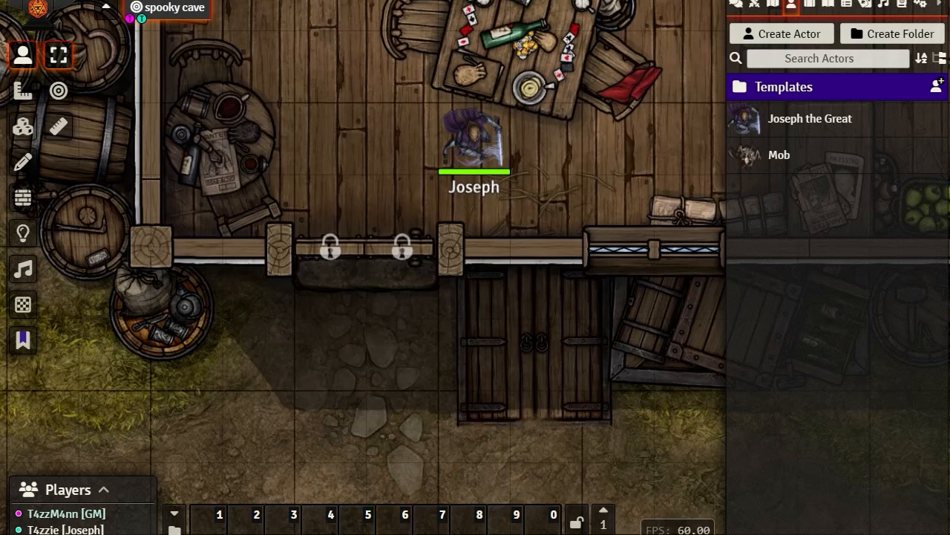
Switch to the player's view and move the Joseph token up to the eastern locked door
key(alt+Tab)
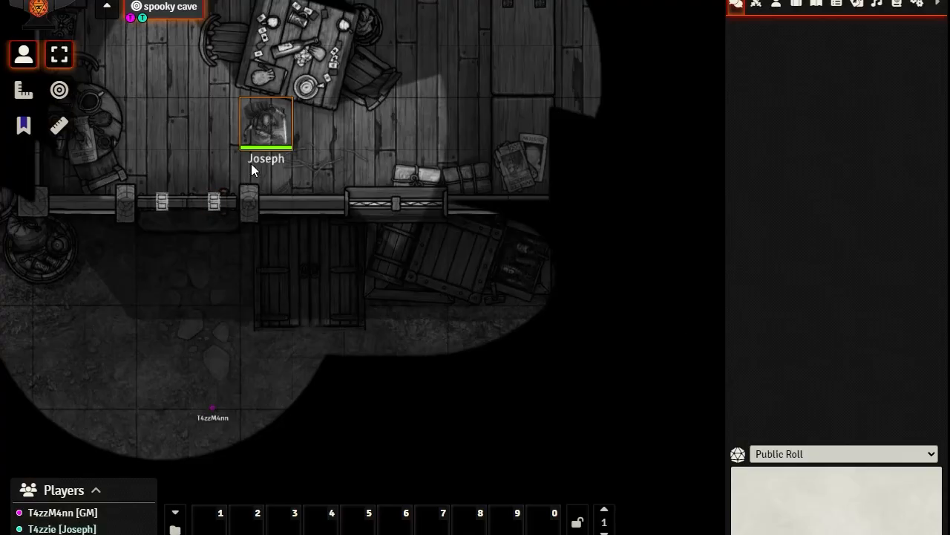
key(Left)
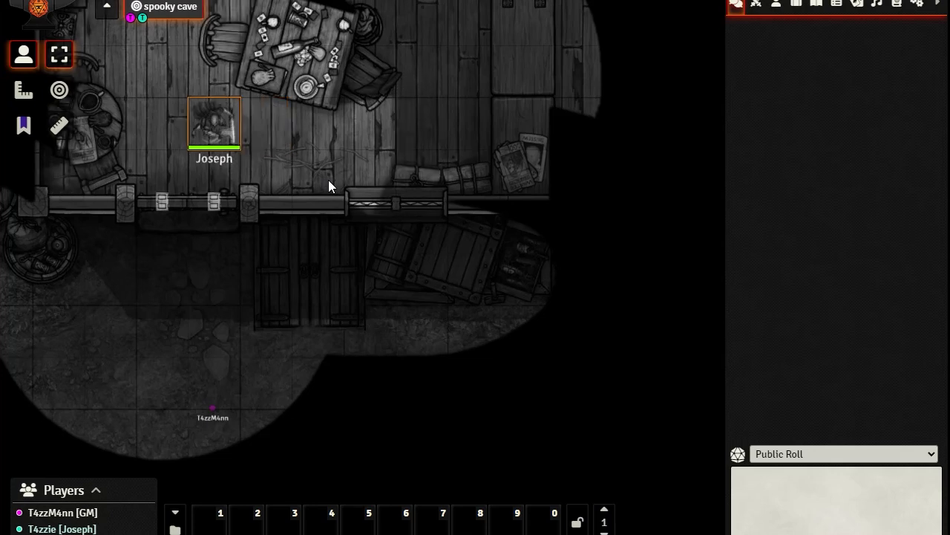
key(Down)
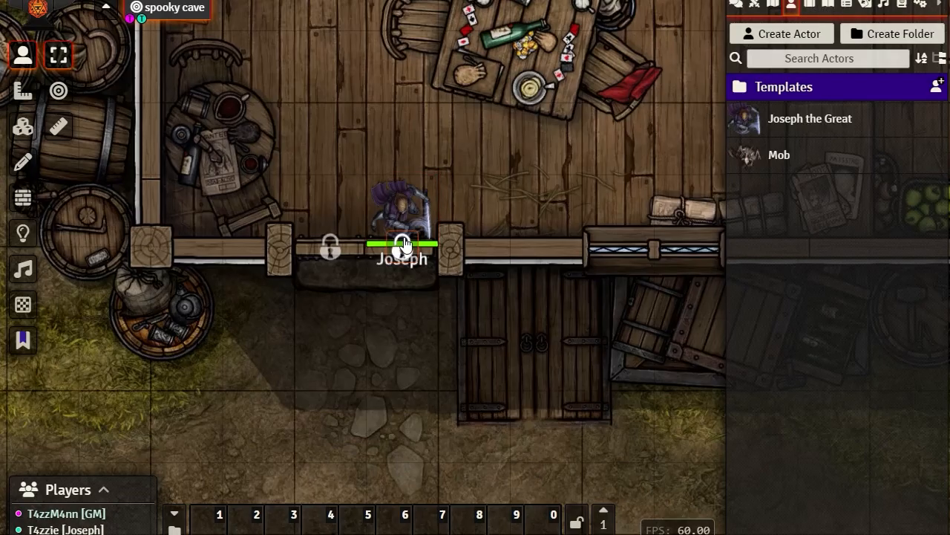
Unlock the western door as GM, then toggle it open from the player's view and move Joseph in front of it
right_click(338, 263)
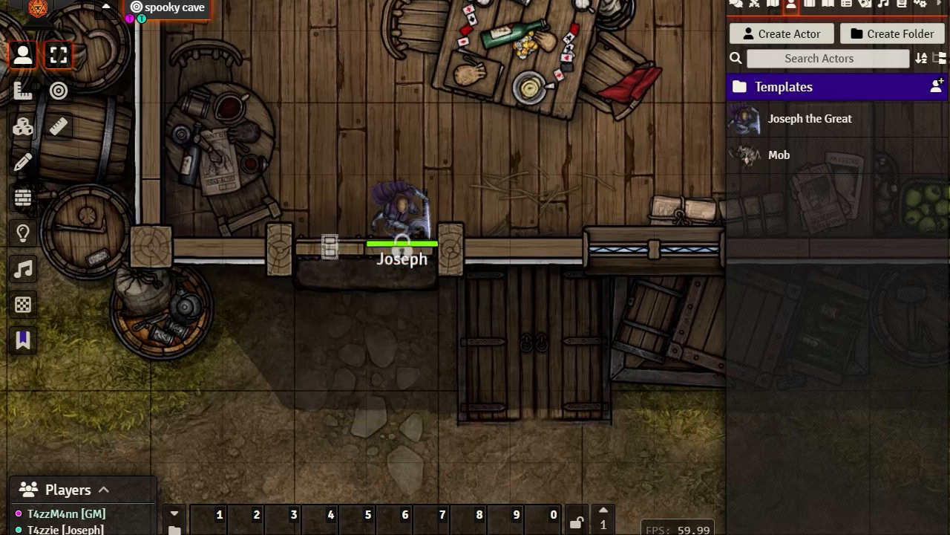
key(alt+Tab)
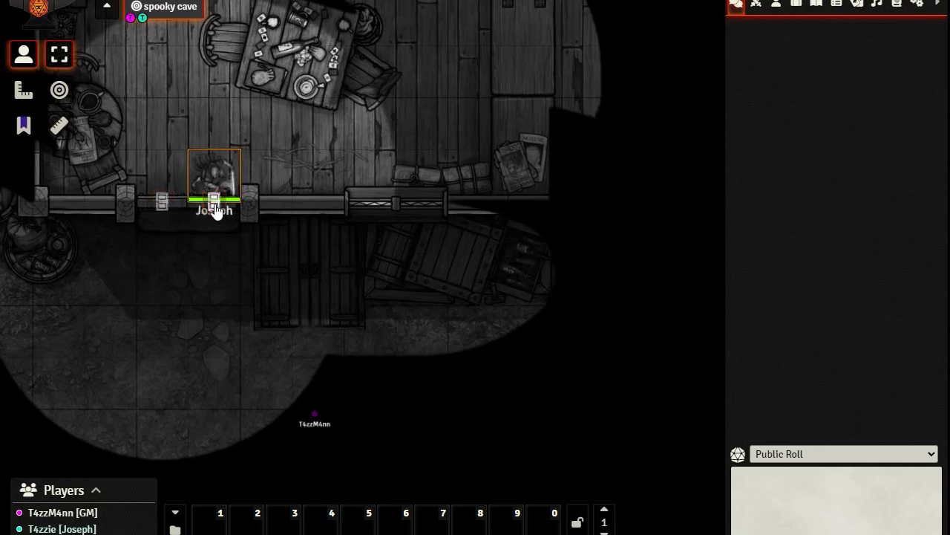
click(163, 203)
click(164, 204)
click(163, 203)
click(163, 204)
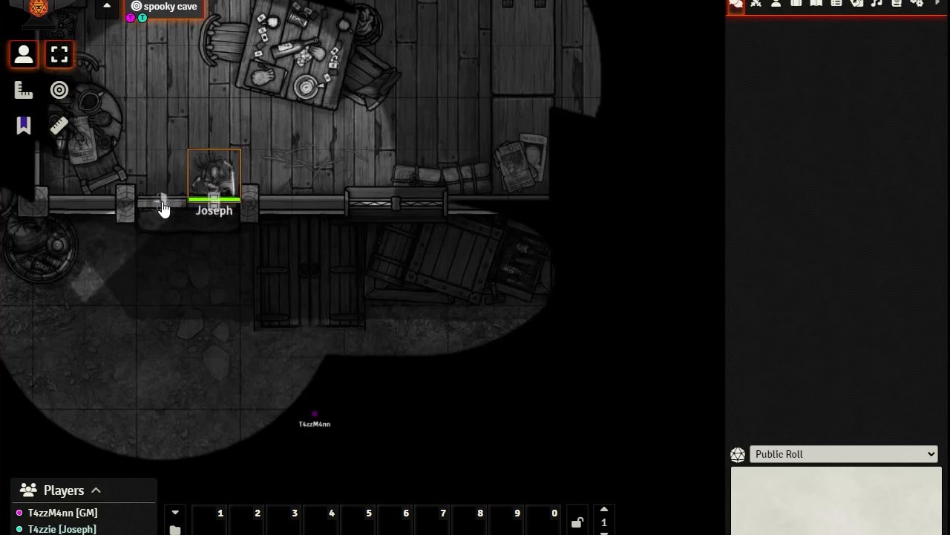
click(163, 203)
click(164, 204)
key(Left)
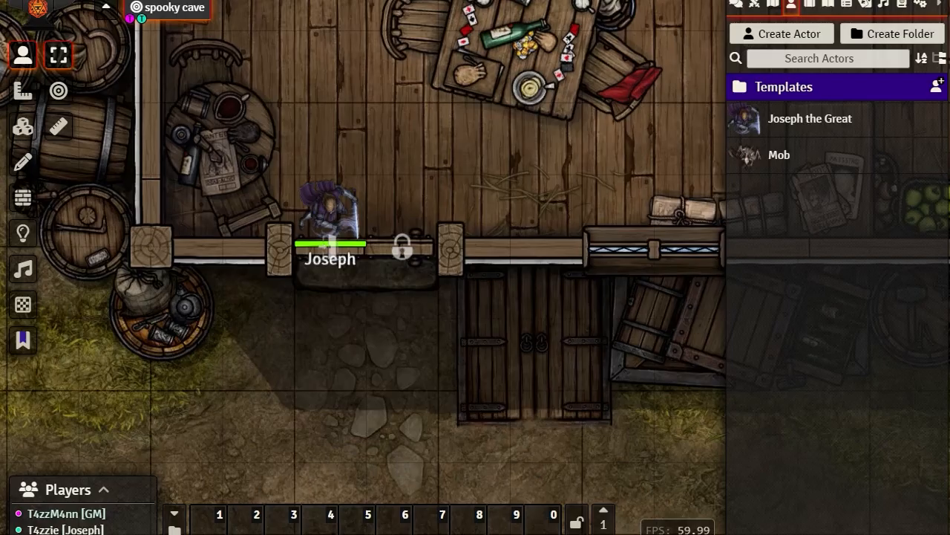
Examine the western door's wall settings in the GM's view, including the available door sounds and door states
click(22, 197)
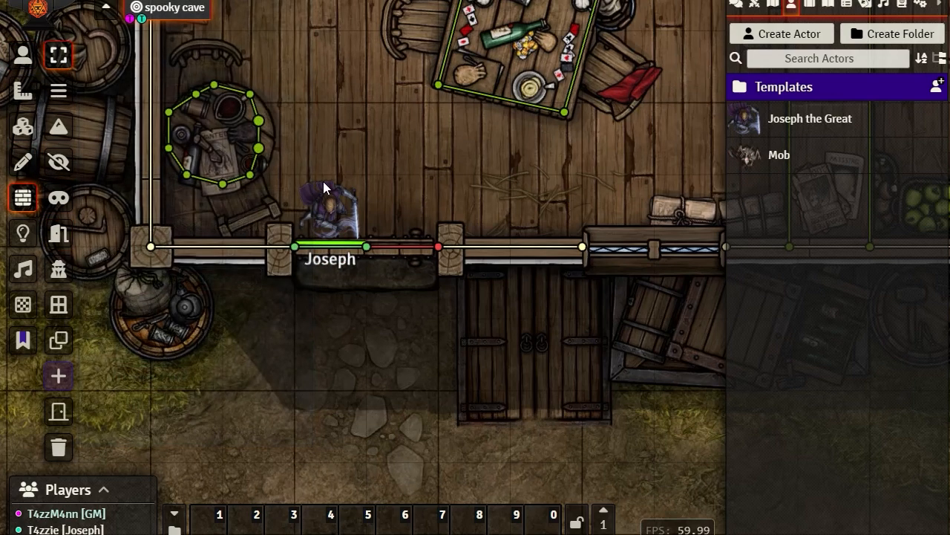
double_click(320, 250)
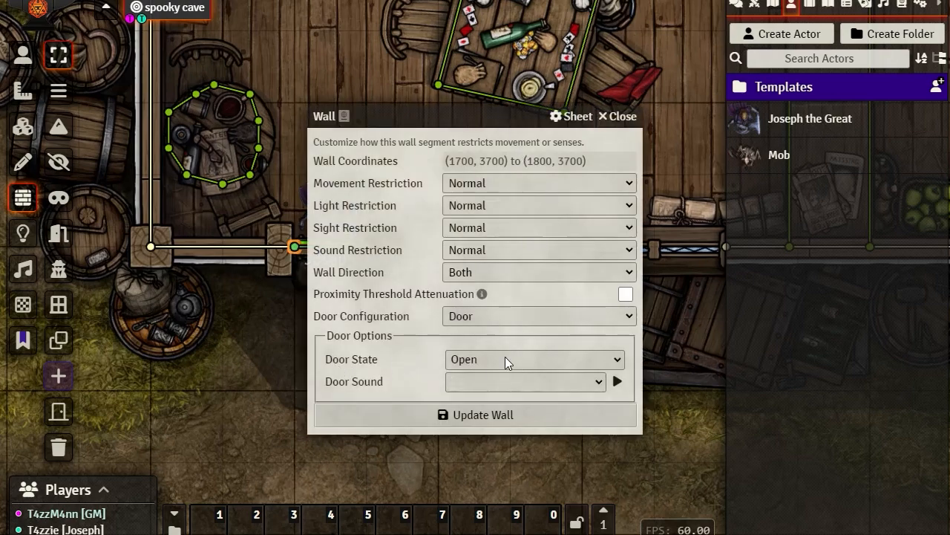
click(598, 382)
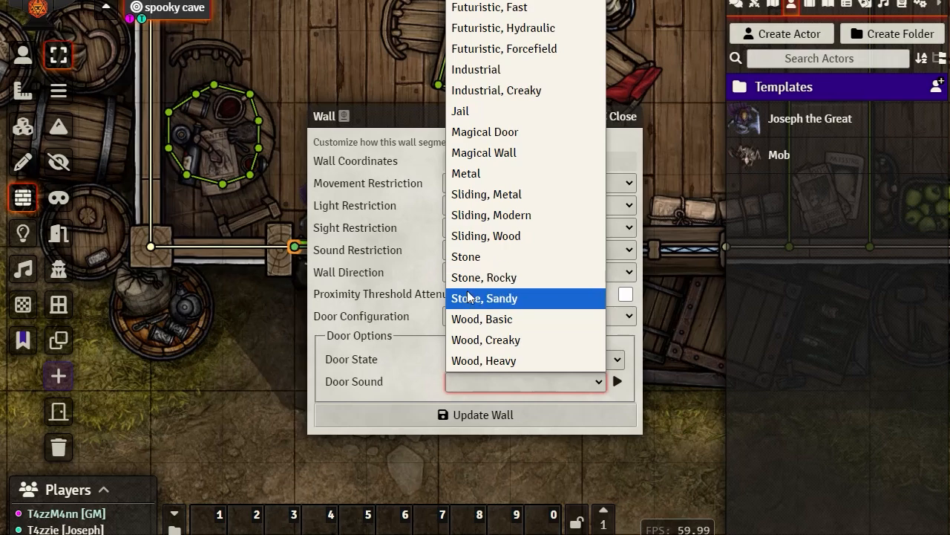
click(378, 124)
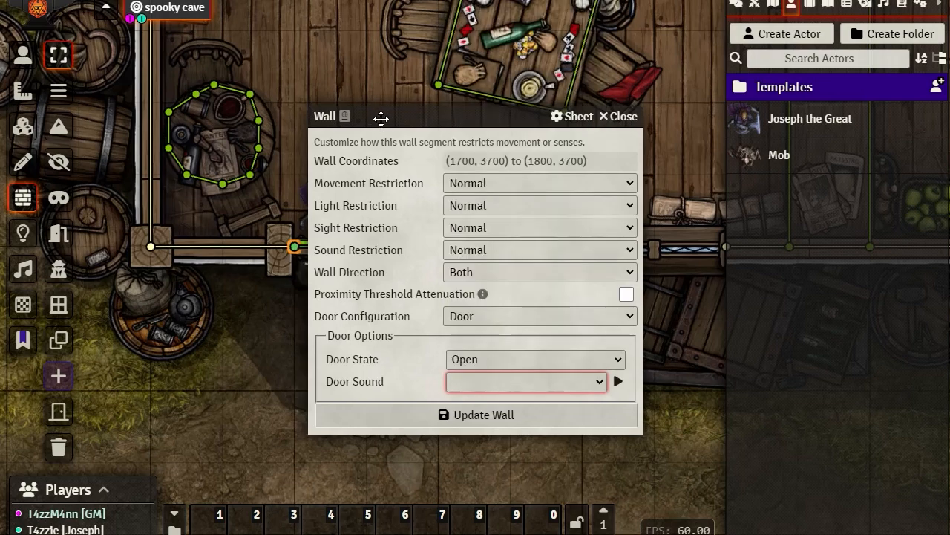
click(619, 361)
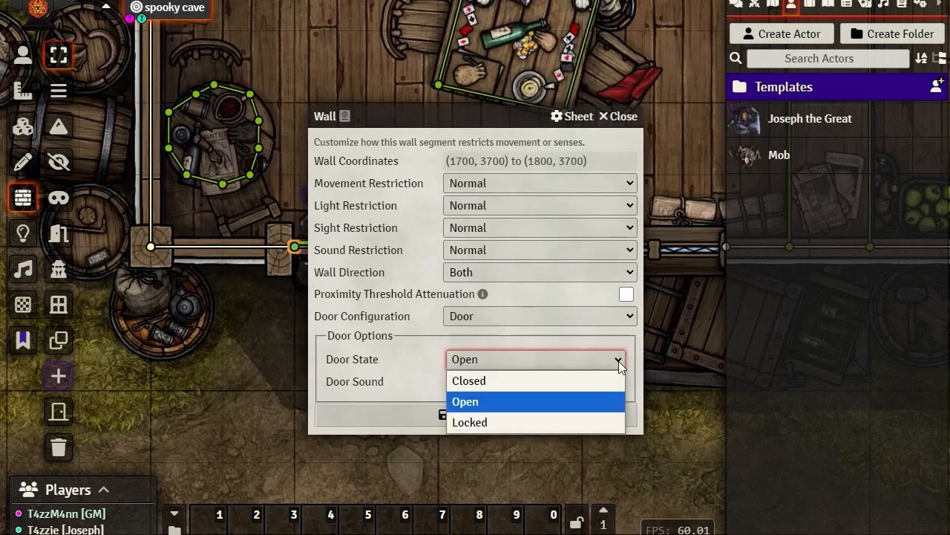
click(407, 372)
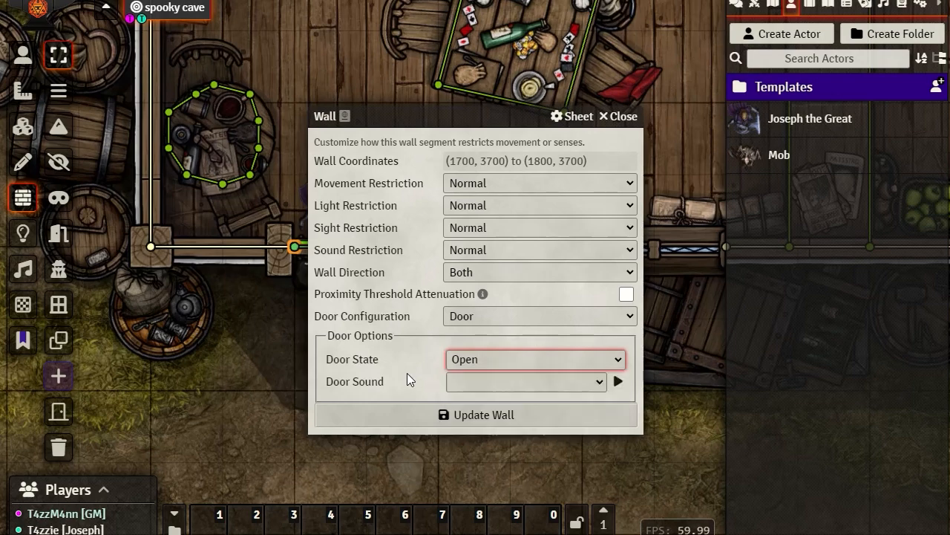
Close the western door's wall settings and check the door state and options of the neighbouring eastern door
click(408, 375)
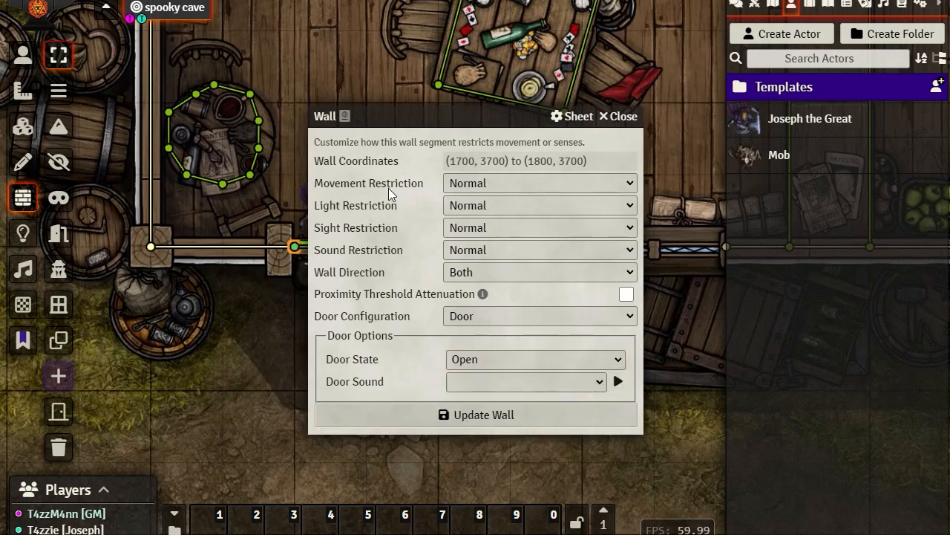
click(619, 117)
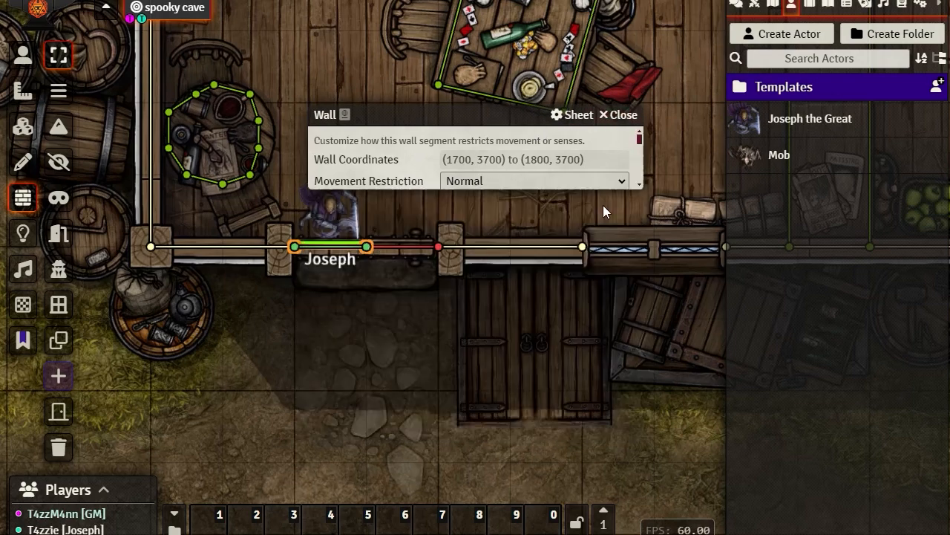
double_click(439, 248)
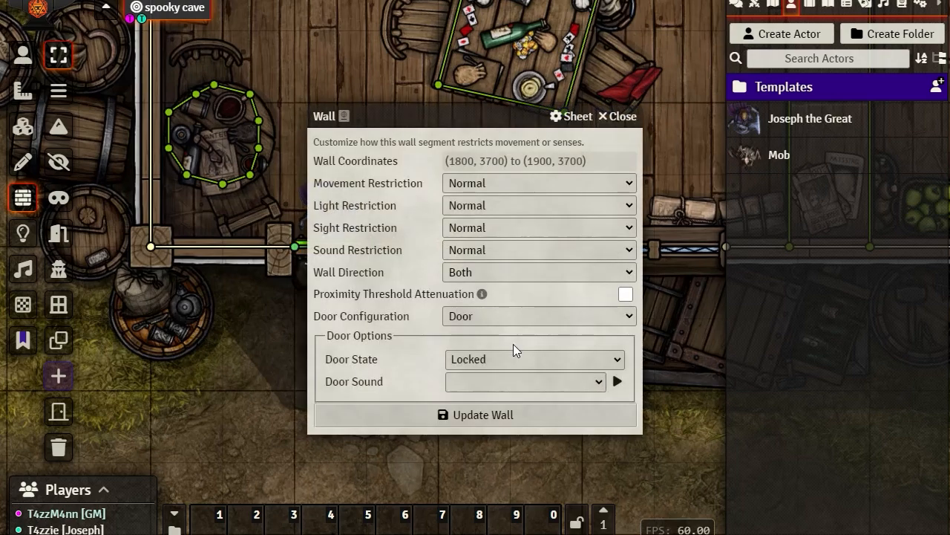
click(620, 116)
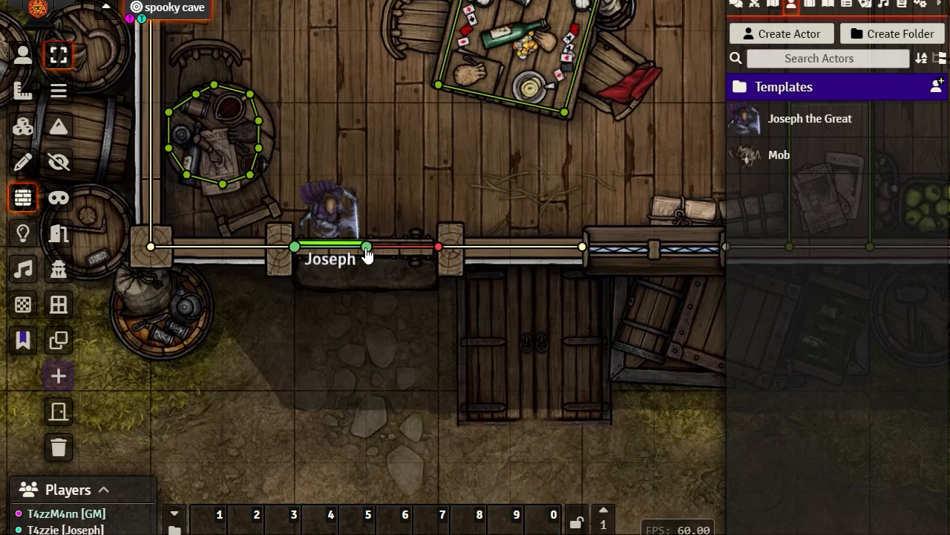
Draw a test door just below the western half of the tavern doorway and close all open doors in the scene
click(58, 241)
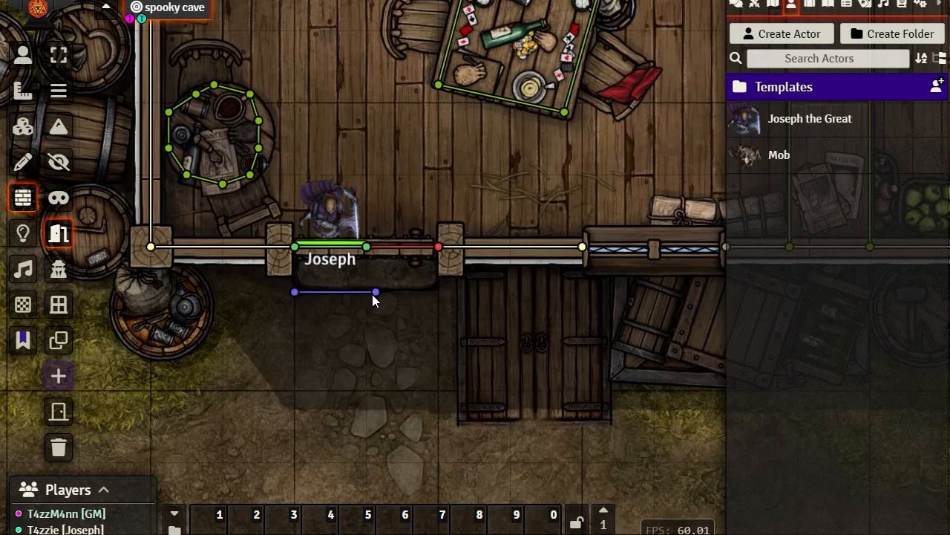
mouse_move(373, 294)
mouse_down()
mouse_move(356, 295)
mouse_move(366, 292)
mouse_up()
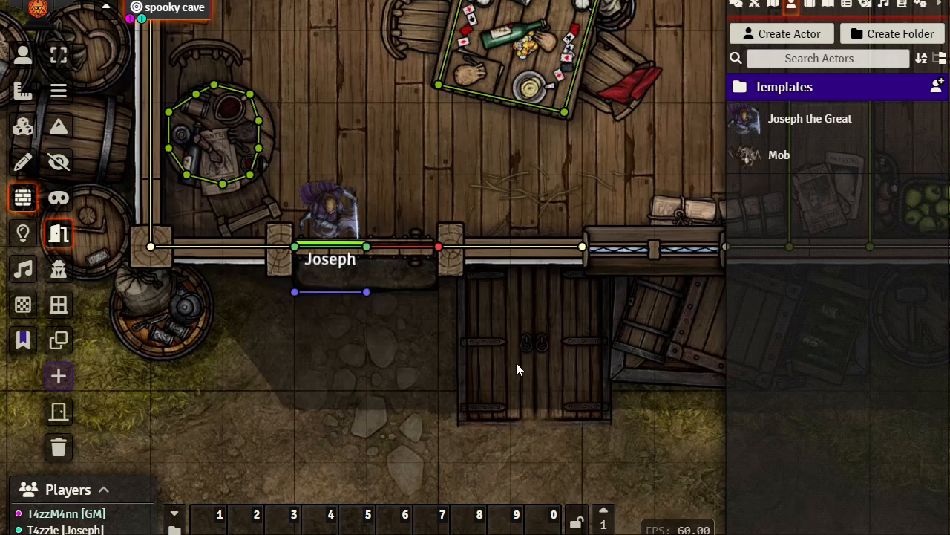
click(59, 415)
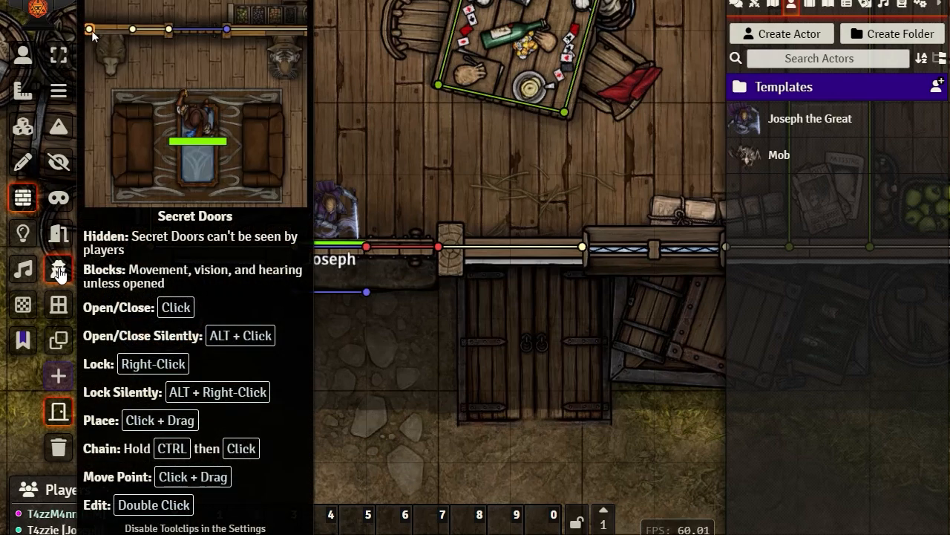
Draw a secret door beside the test door, and draw and delete an ethereal wall below it for colour comparison
click(59, 271)
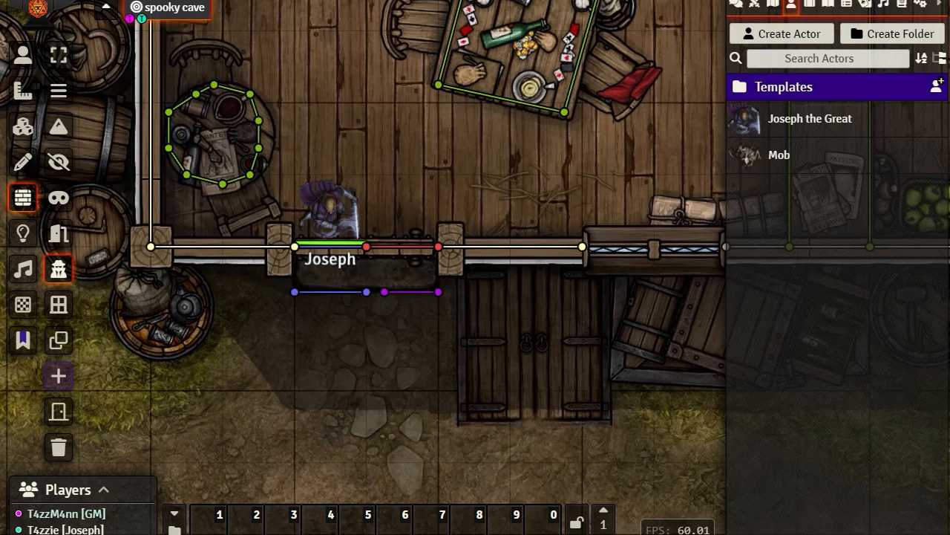
click(59, 199)
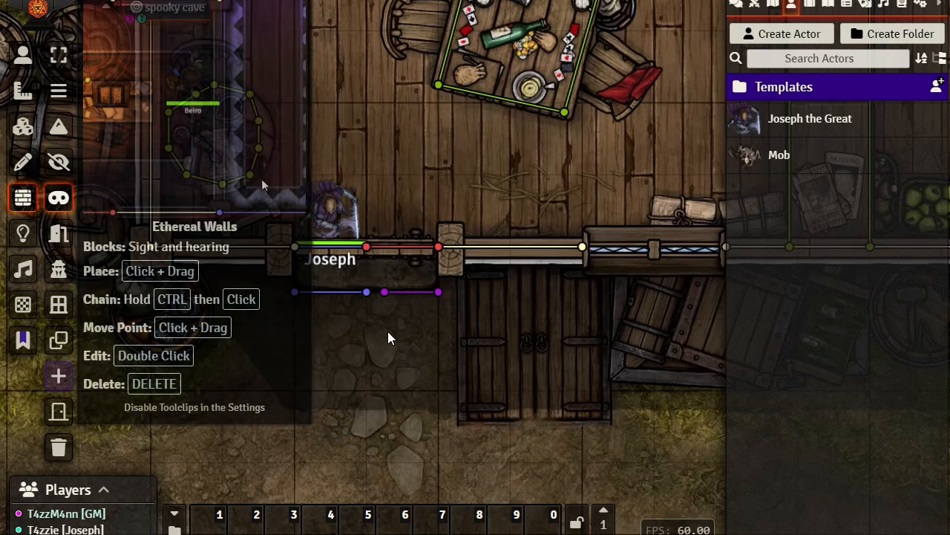
drag(381, 335, 473, 343)
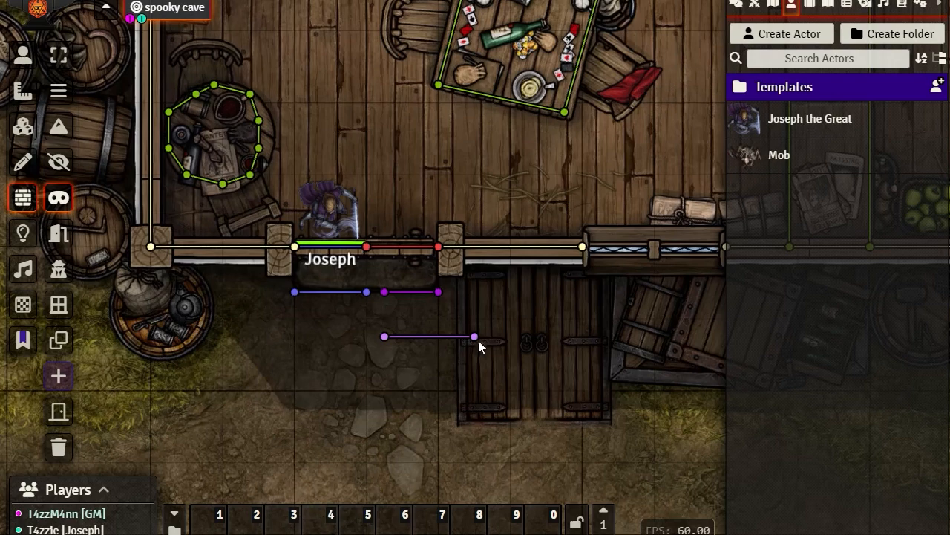
key(Delete)
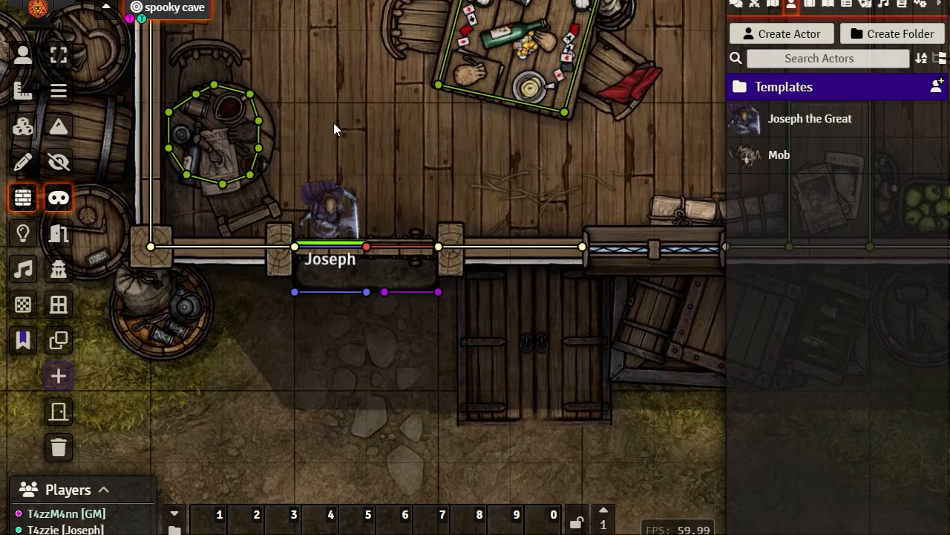
Shorten the tavern's west wall above the fireplace by moving its lower endpoint up, leaving a gap
drag(354, 132, 470, 396)
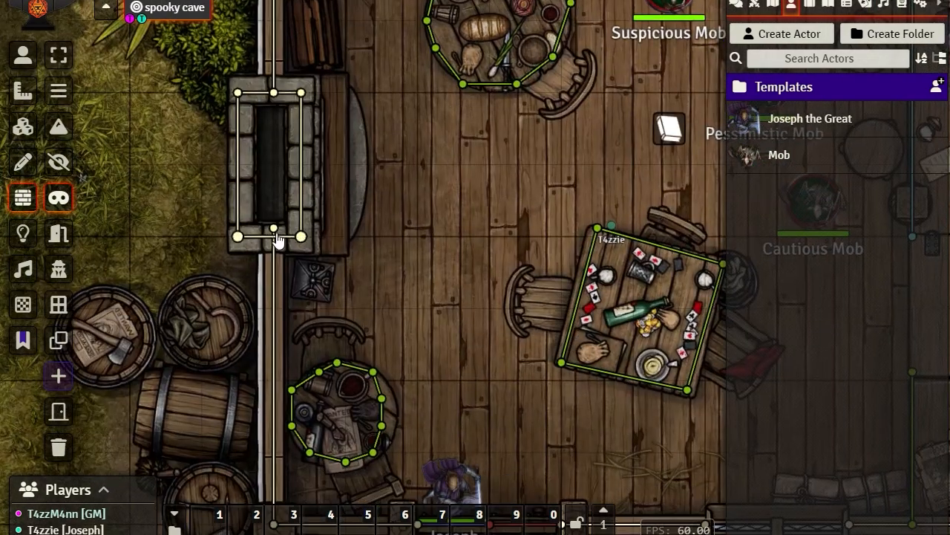
drag(403, 121, 485, 469)
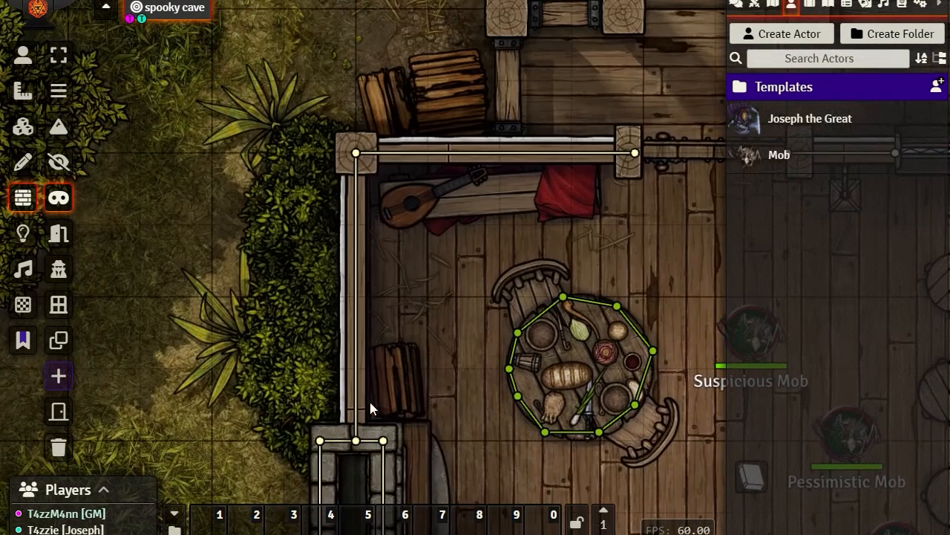
drag(356, 443, 358, 373)
key(Down)
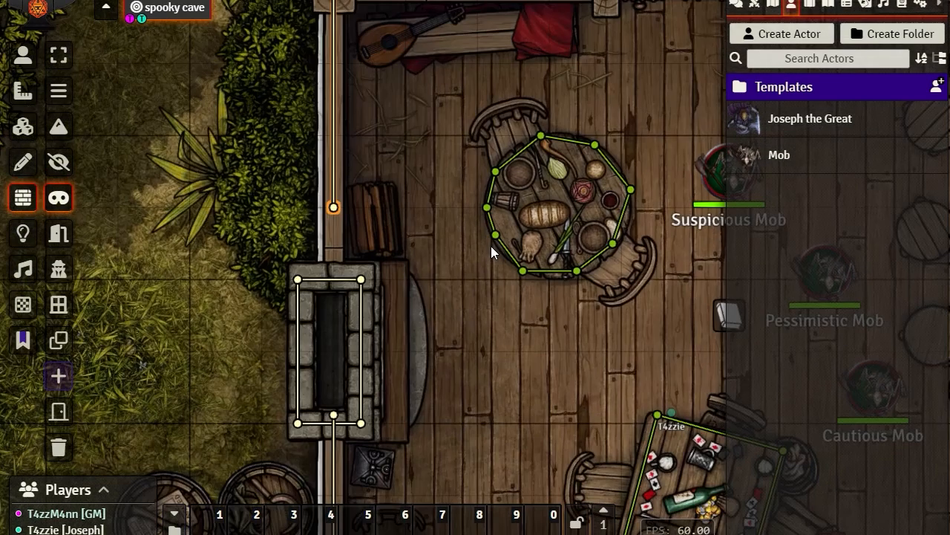
Place the secret door's endpoints so that it fills the gap between the west wall and the fireplace
drag(568, 411, 487, 15)
click(69, 60)
drag(623, 415, 336, 311)
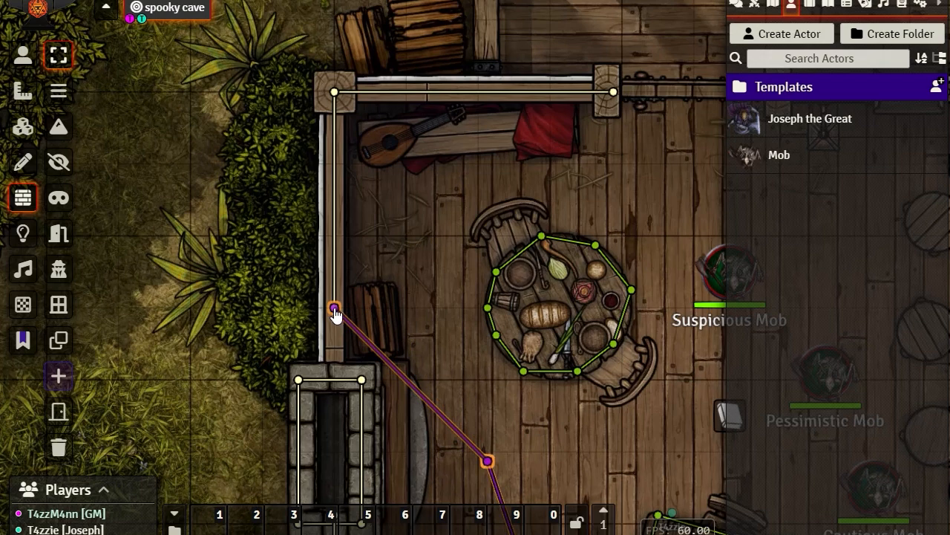
drag(487, 462, 334, 380)
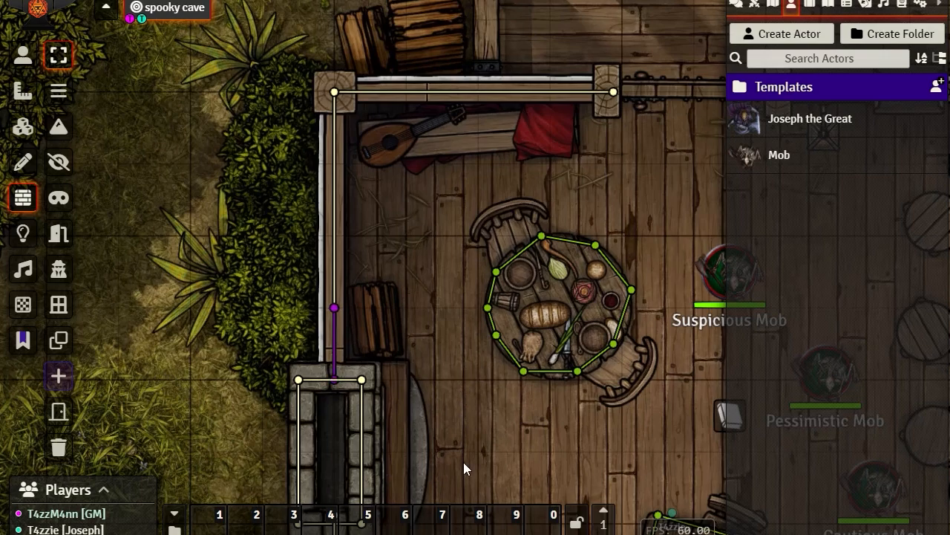
drag(465, 467, 453, 153)
drag(471, 236, 497, 312)
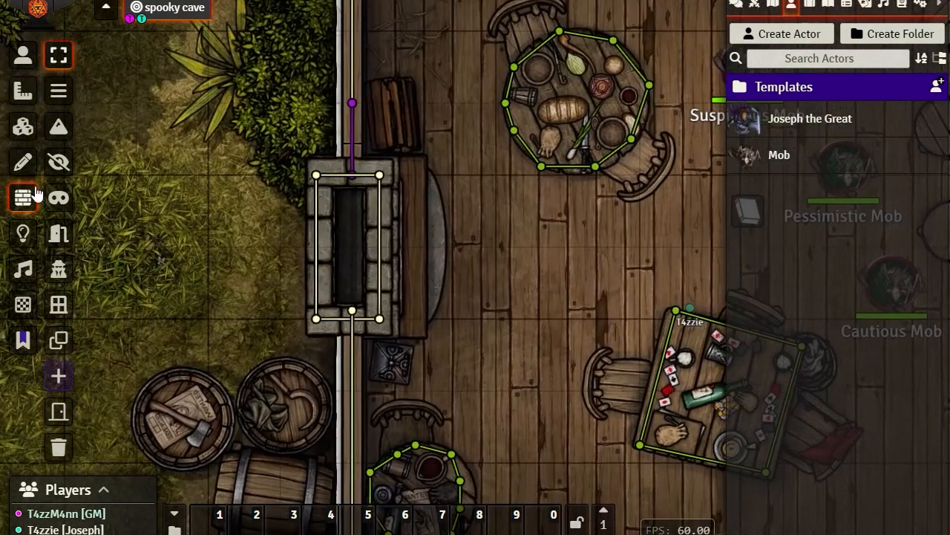
Check the secret door tool's help and delete the test door below the tavern doorway
mouse_move(60, 277)
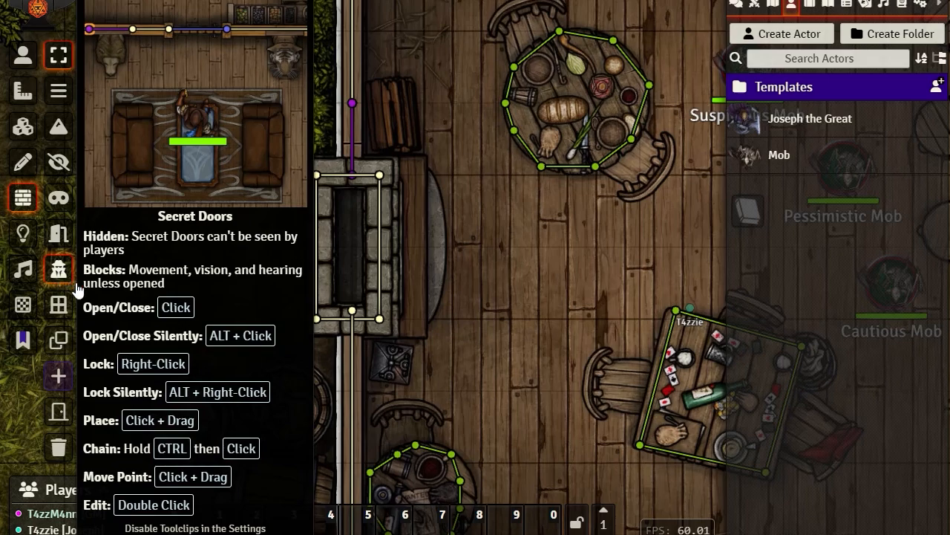
key(Escape)
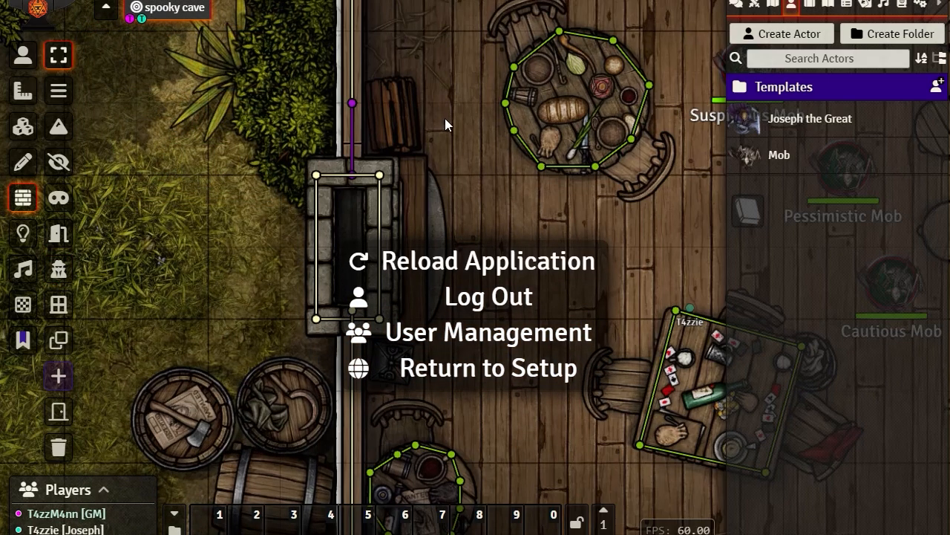
key(Escape)
drag(464, 133, 527, 205)
drag(519, 490, 223, 204)
click(297, 328)
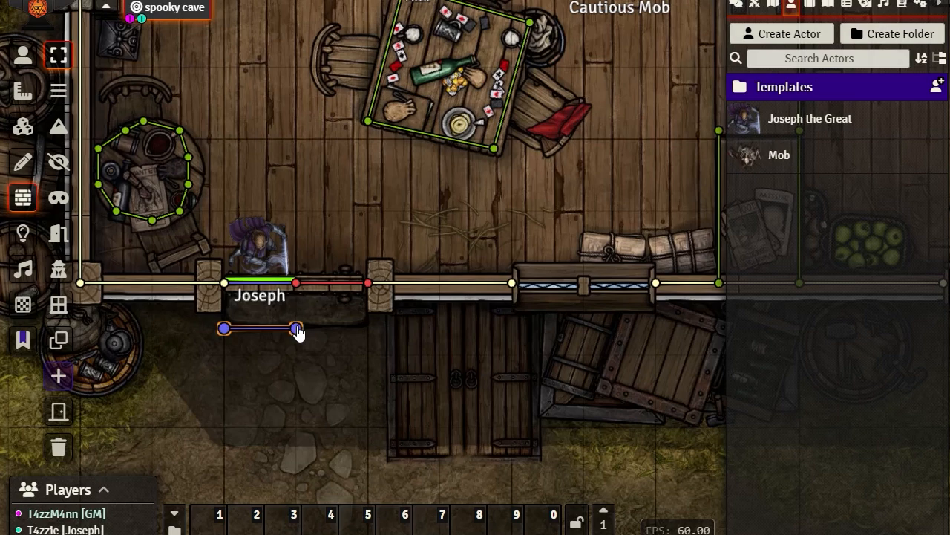
key(Delete)
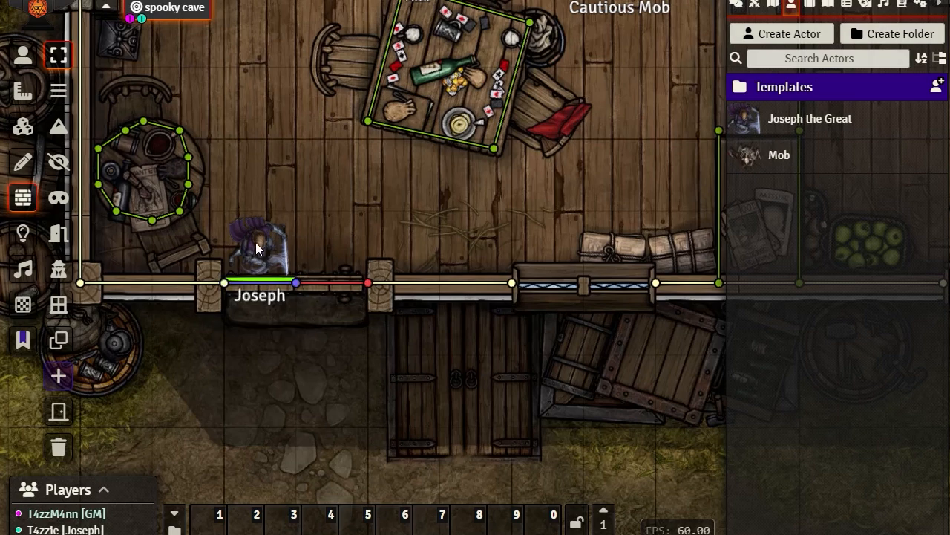
Select the Joseph token and move it up through the tavern to the secret door beside the fireplace
click(29, 55)
click(253, 240)
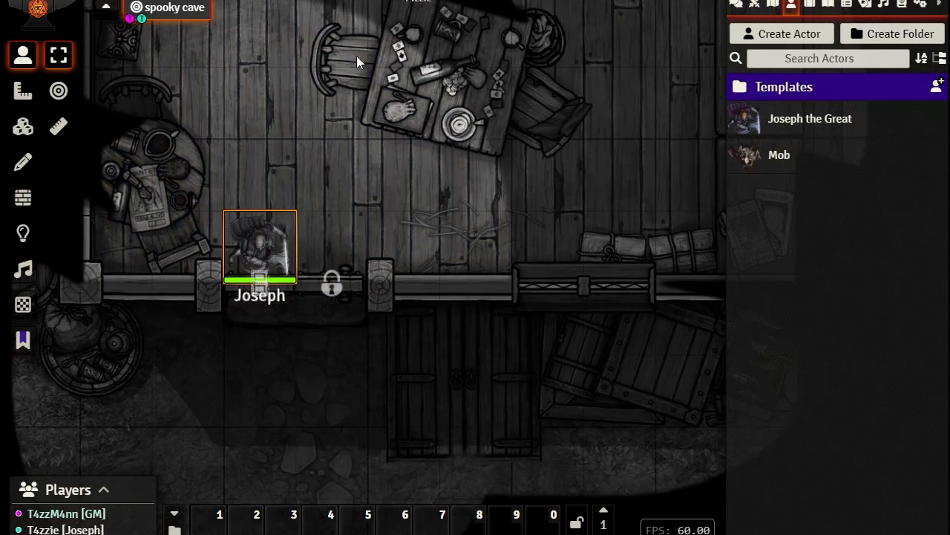
key(Up)
key(Up)
key(Up)
key(Up)
key(Up)
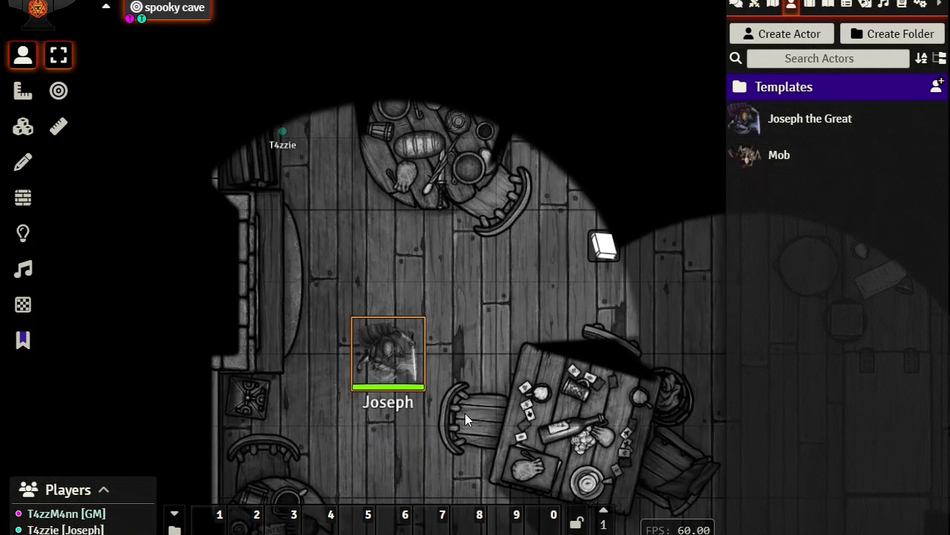
key(Left)
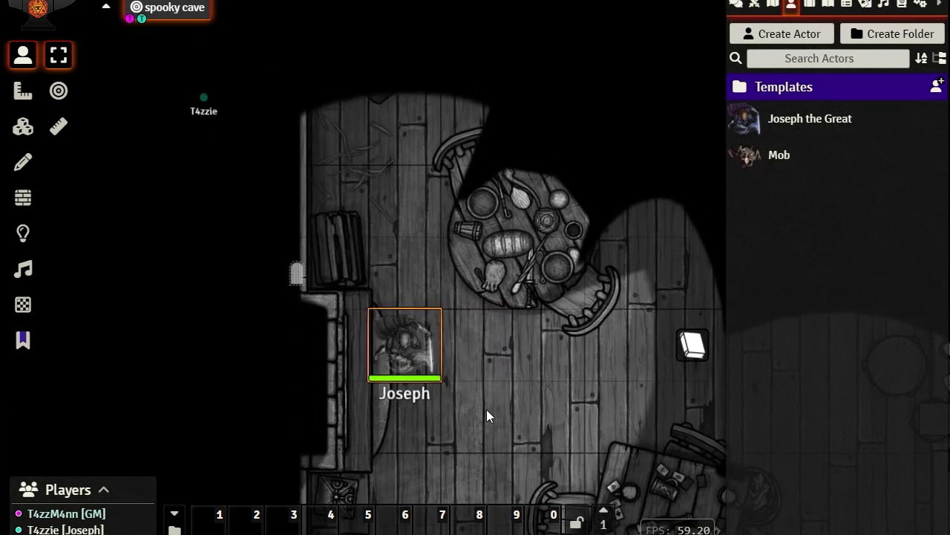
key(Up)
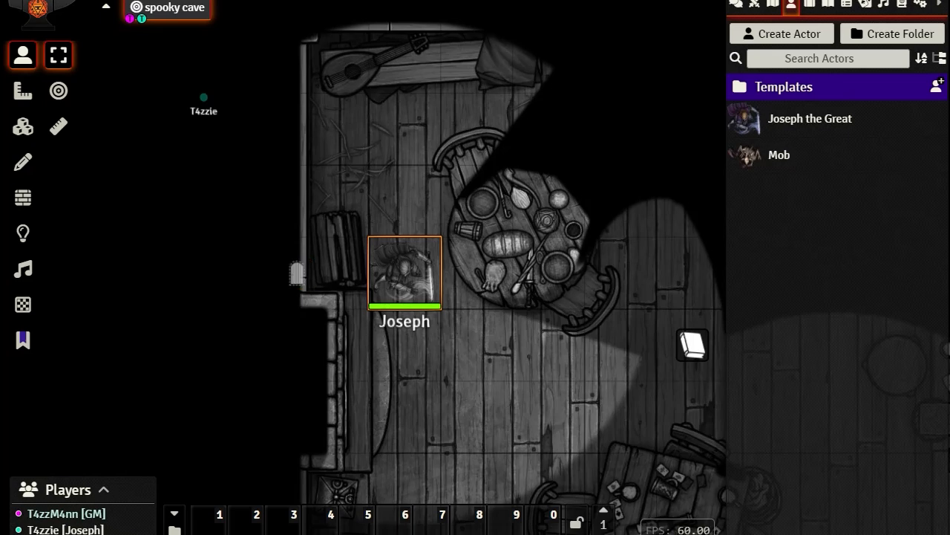
Switch to the player's view and examine the west wall at the secret door and the doorway for door icons and explored areas
key(alt+Tab)
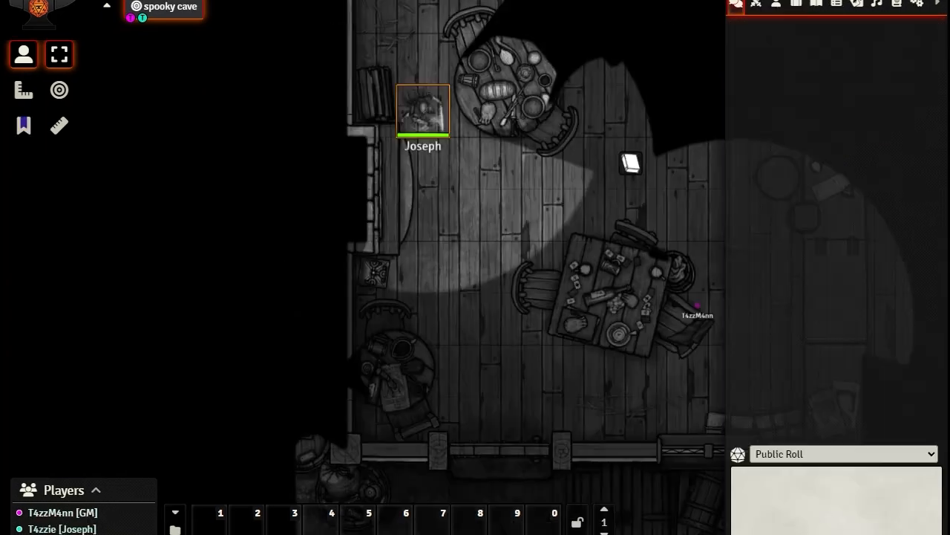
drag(473, 28, 558, 210)
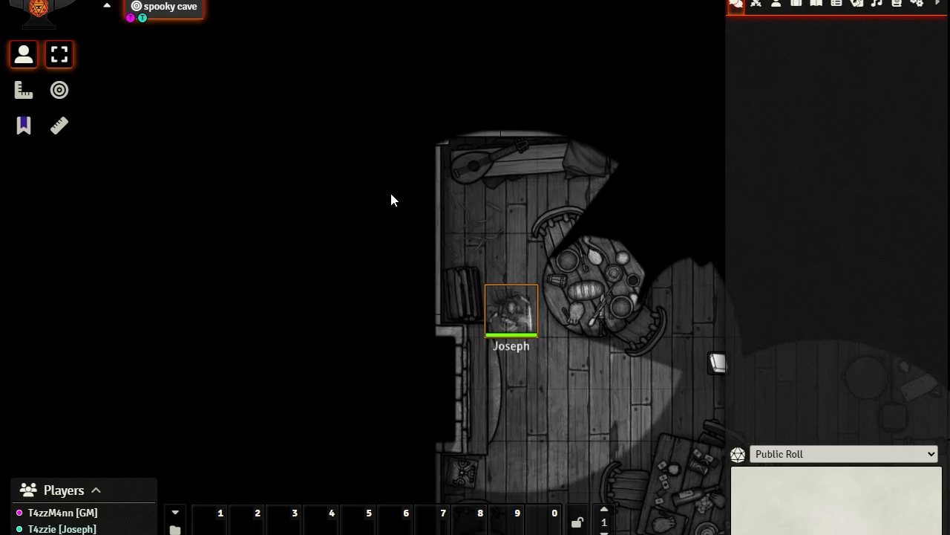
drag(621, 428, 492, 178)
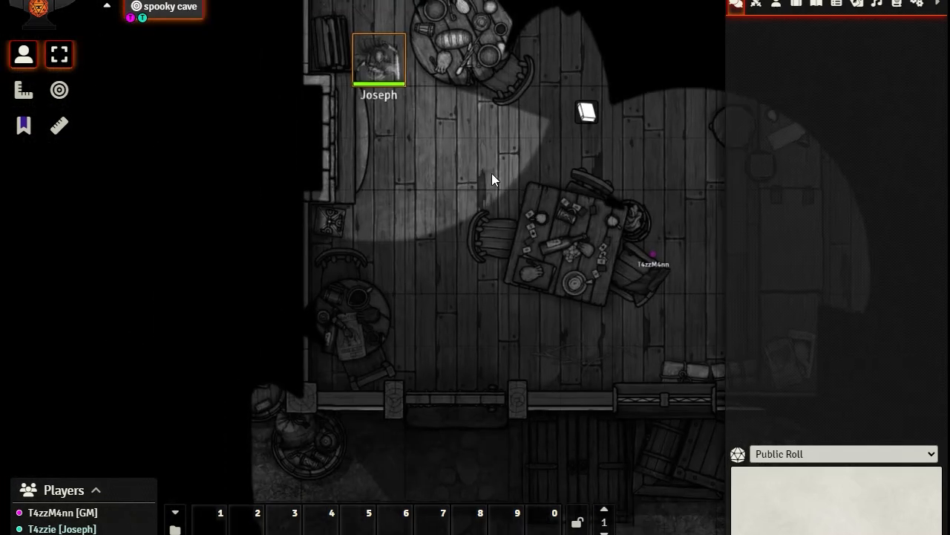
drag(428, 399, 488, 143)
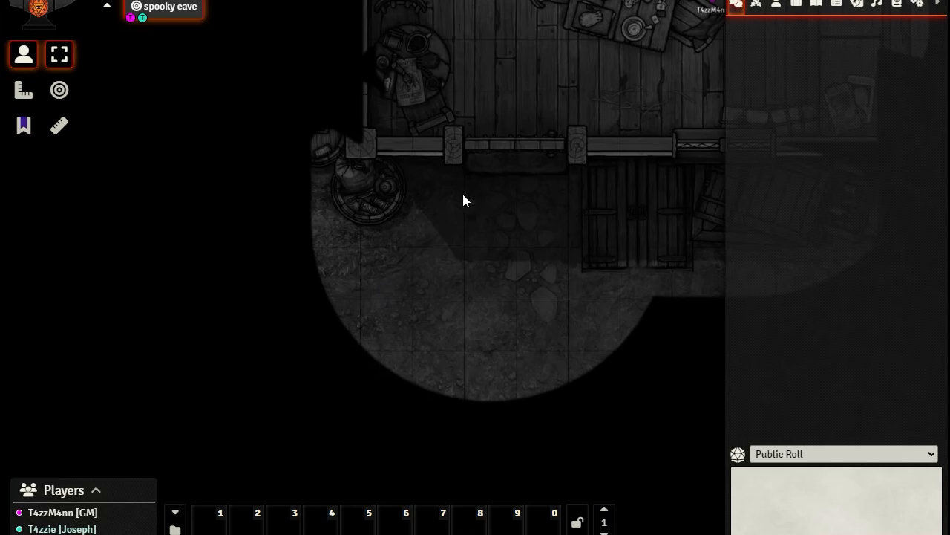
drag(545, 123, 528, 456)
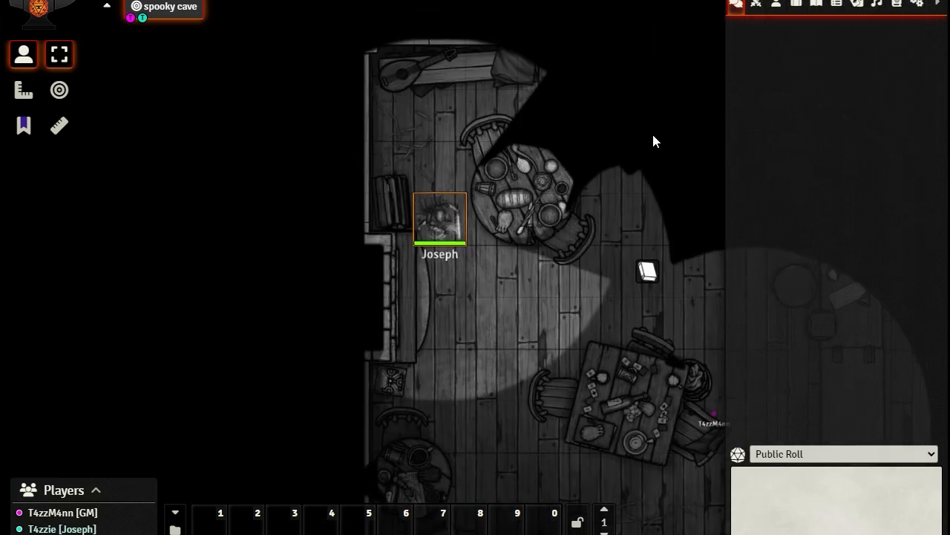
drag(571, 424, 461, 52)
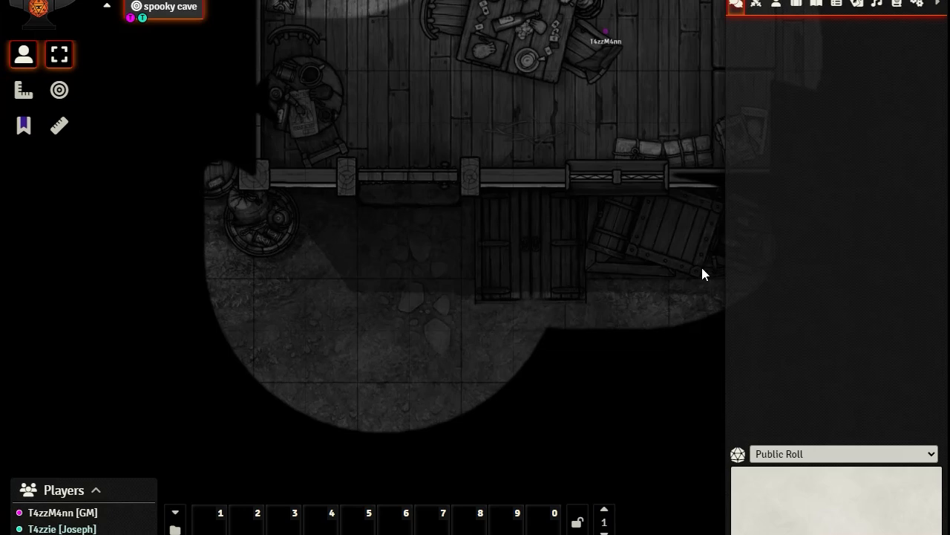
drag(443, 73, 532, 441)
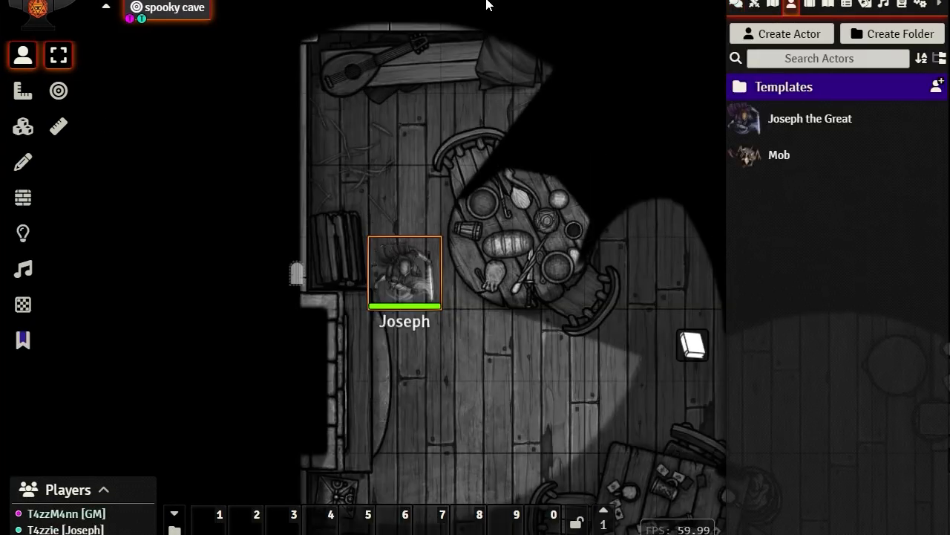
Reset the fog of war exploration for all players in the scene from the GM's view
click(23, 241)
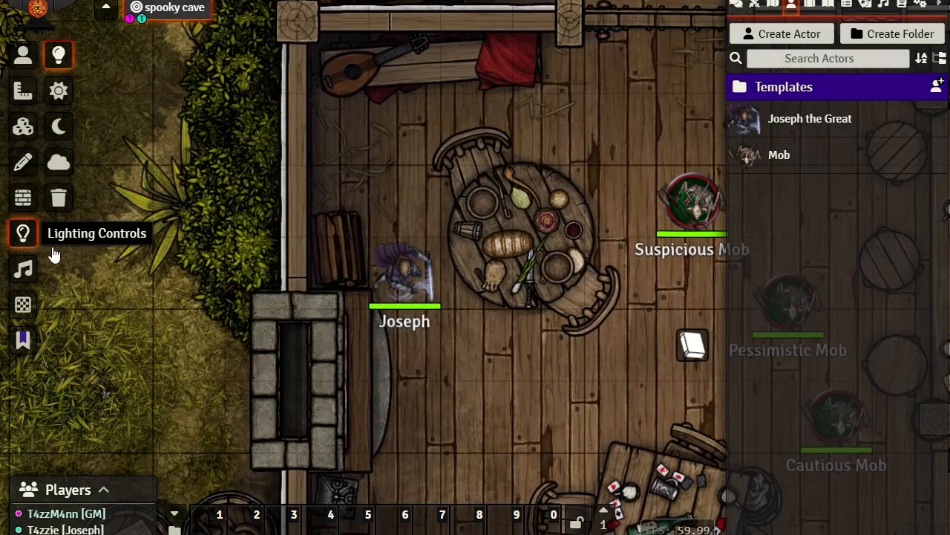
click(59, 163)
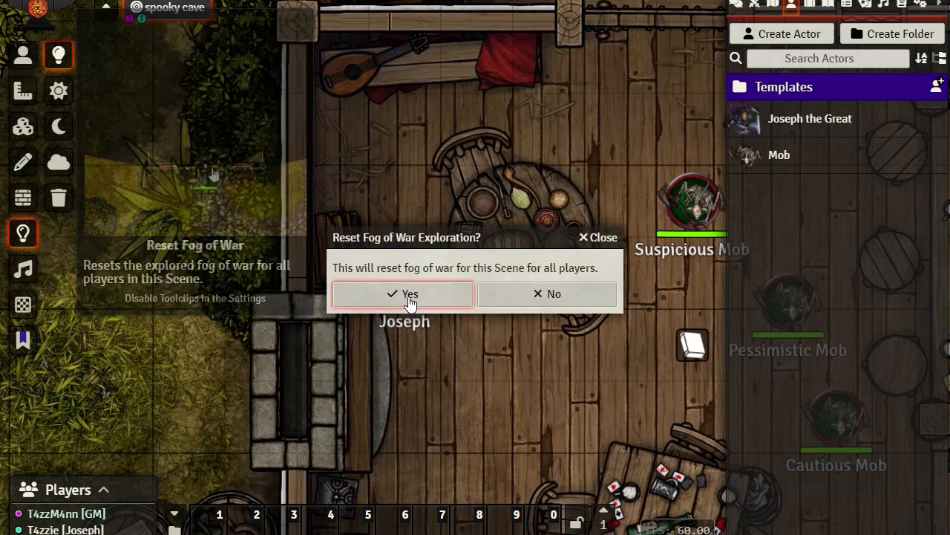
click(405, 297)
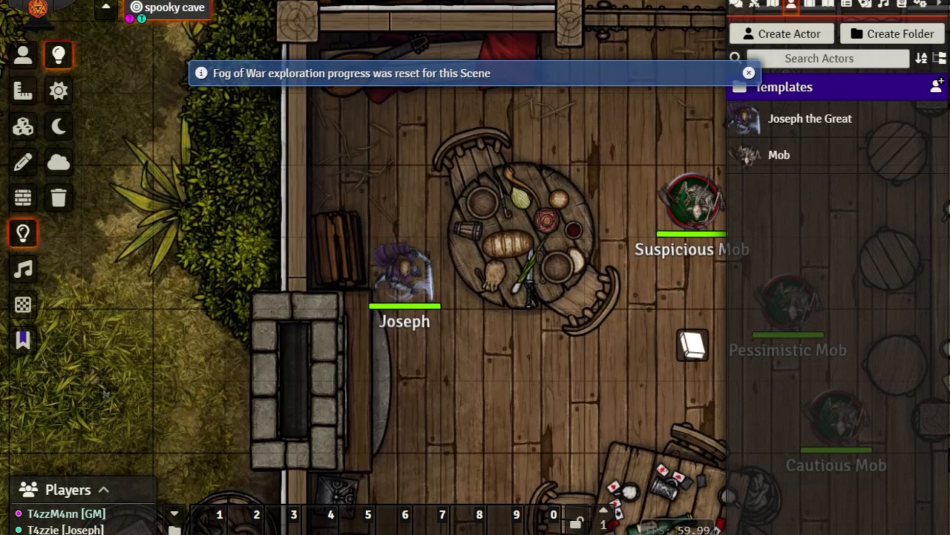
Examine the west wall around the secret door in the player's view, and return to the GM's view
key(alt+Tab)
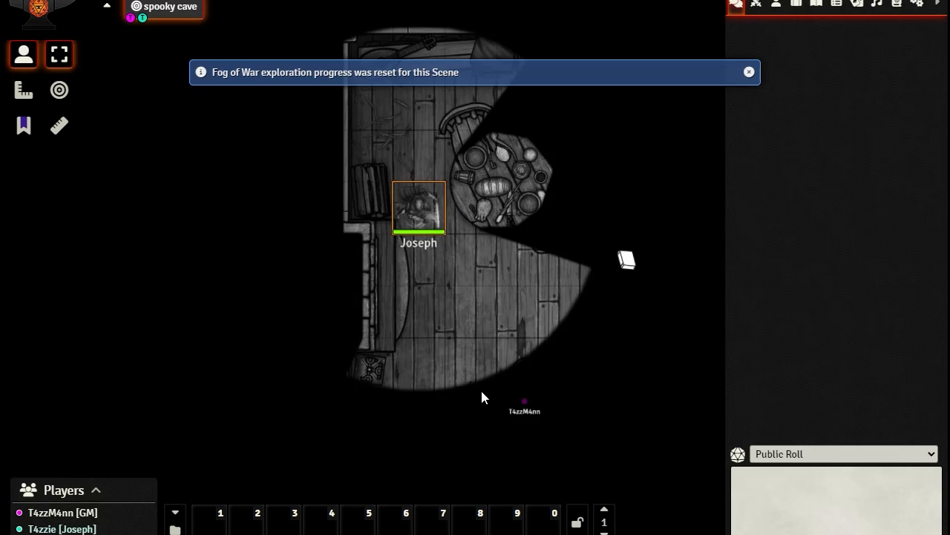
drag(482, 392, 509, 283)
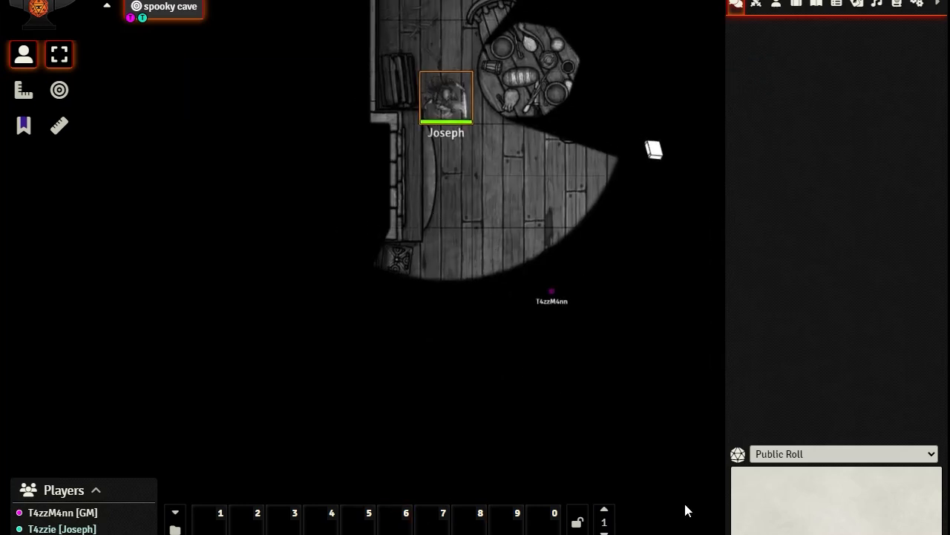
drag(568, 300, 646, 476)
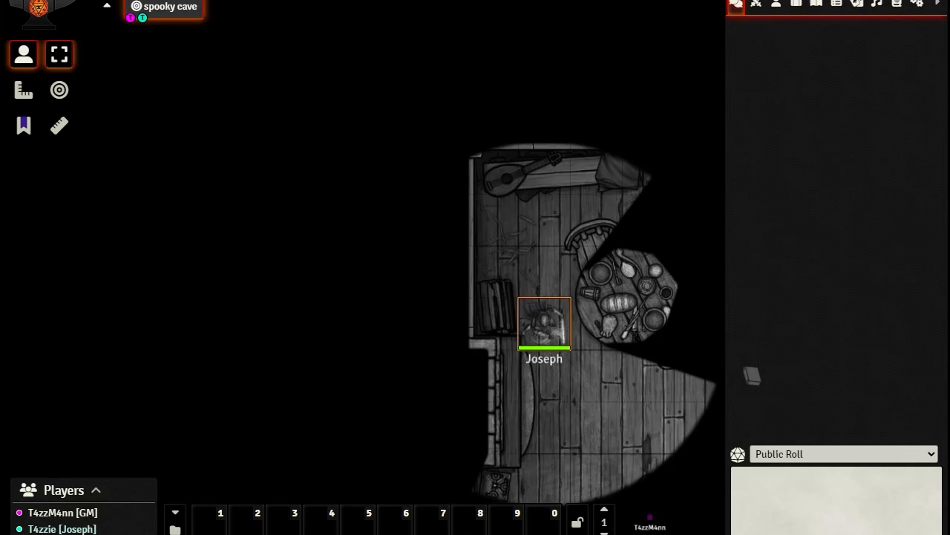
key(alt+Tab)
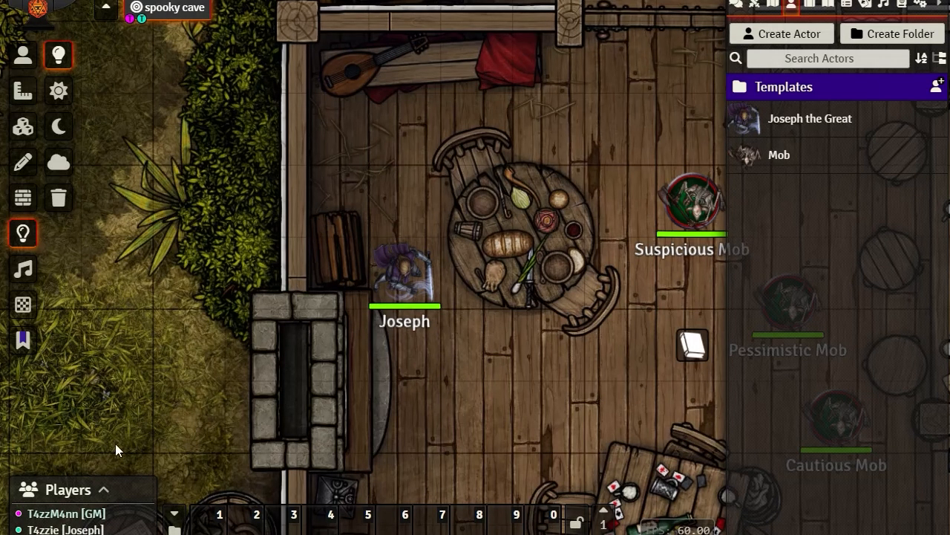
Lock and unlock the secret door beside the fireplace as GM, and open it
click(23, 197)
click(23, 54)
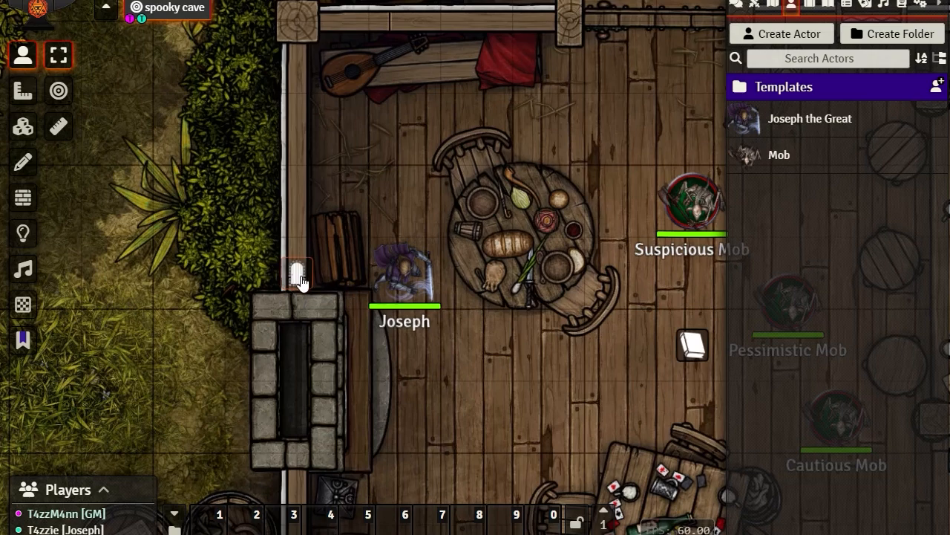
right_click(298, 276)
right_click(297, 279)
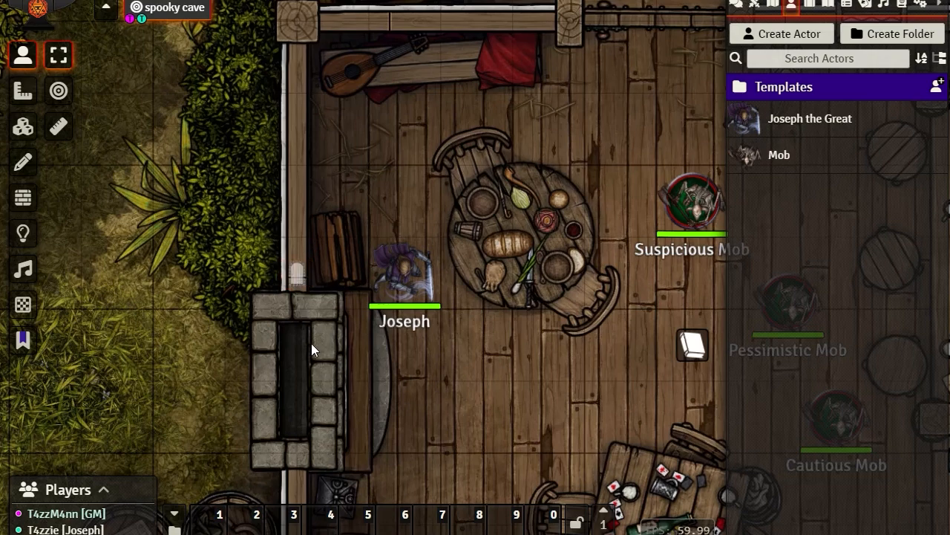
click(297, 275)
Draw a window wall across the window in the tavern's south wall, just east of the doorway
drag(452, 397, 488, 189)
click(20, 201)
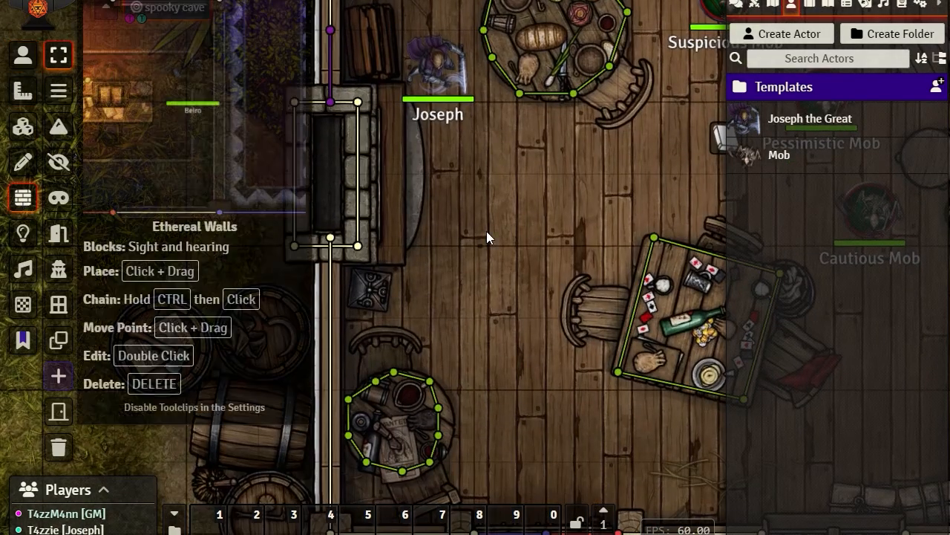
drag(488, 241, 56, 104)
drag(374, 165, 397, 268)
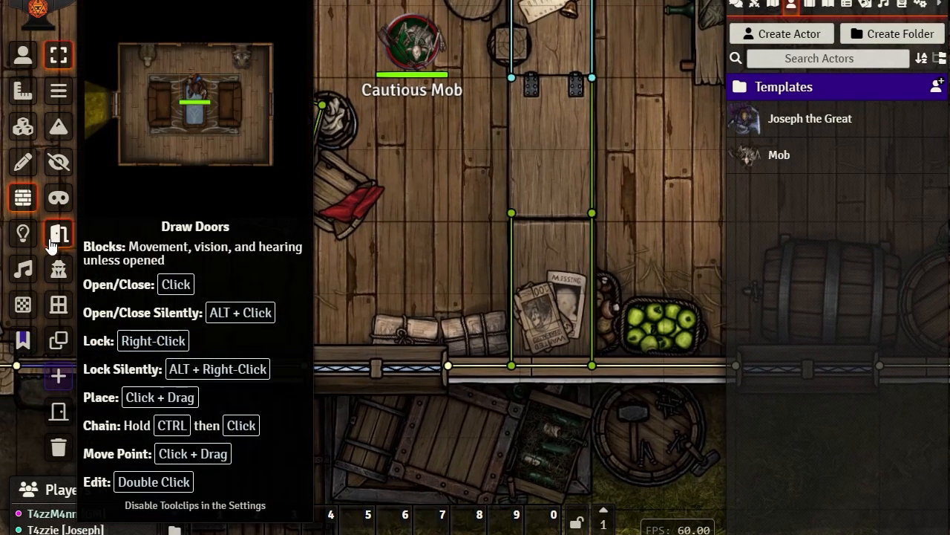
click(59, 305)
drag(350, 301, 437, 167)
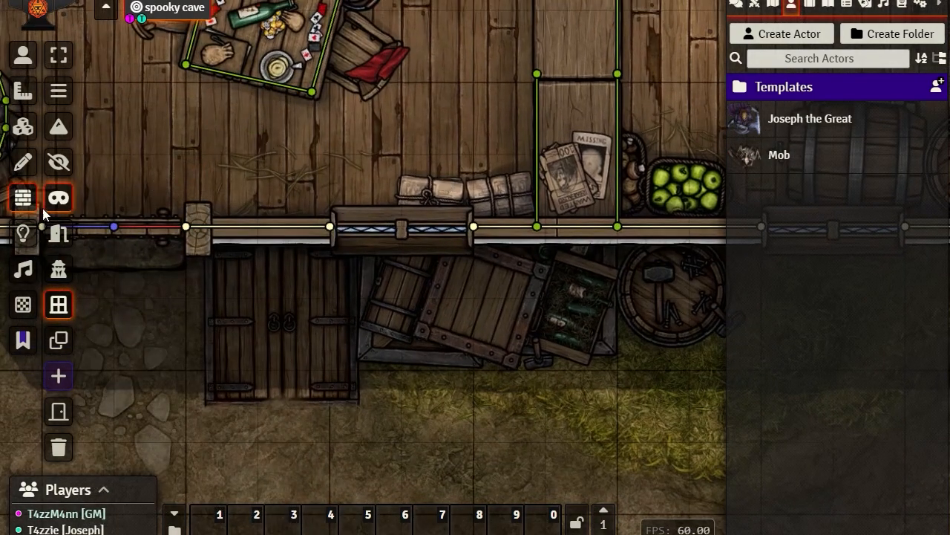
drag(359, 109, 357, 158)
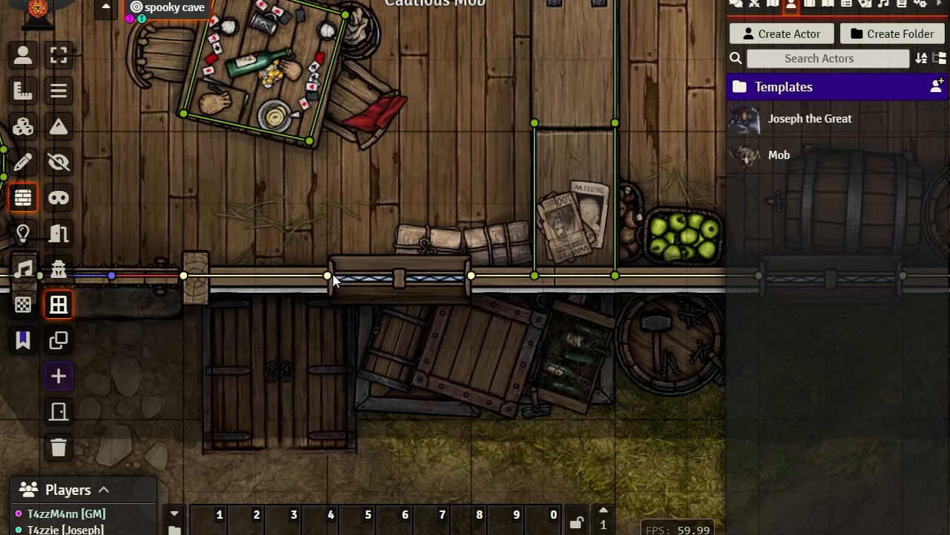
drag(329, 277, 427, 280)
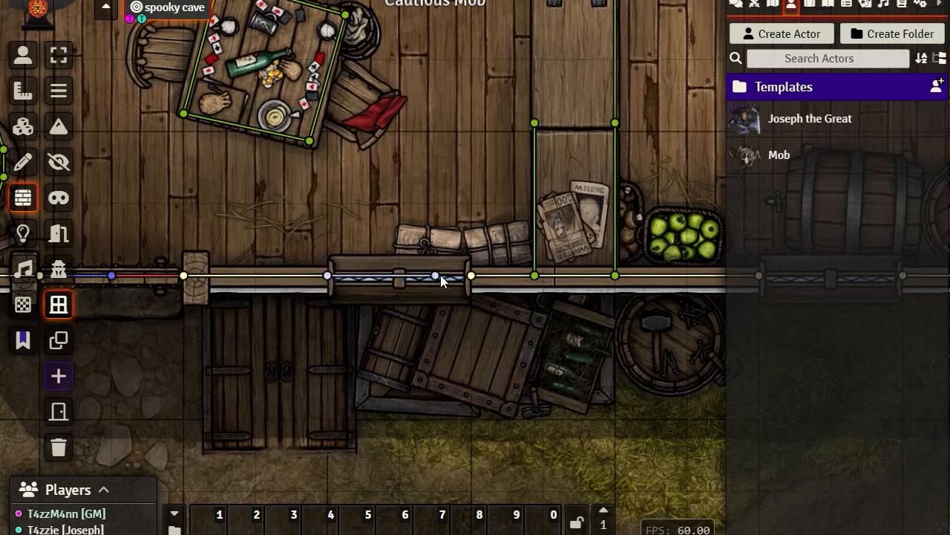
right_click(447, 203)
Draw a window wall across the gap at the window in the tavern's north wall
drag(659, 156, 413, 338)
key(Left)
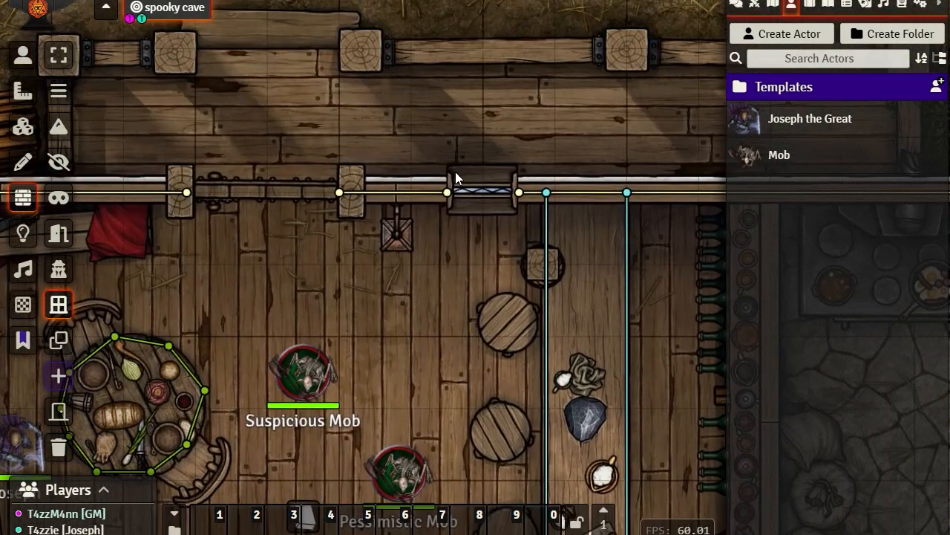
click(518, 193)
Open the south window's wall configuration, examine its light and sight restriction settings, and close it
key(Left)
key(Down)
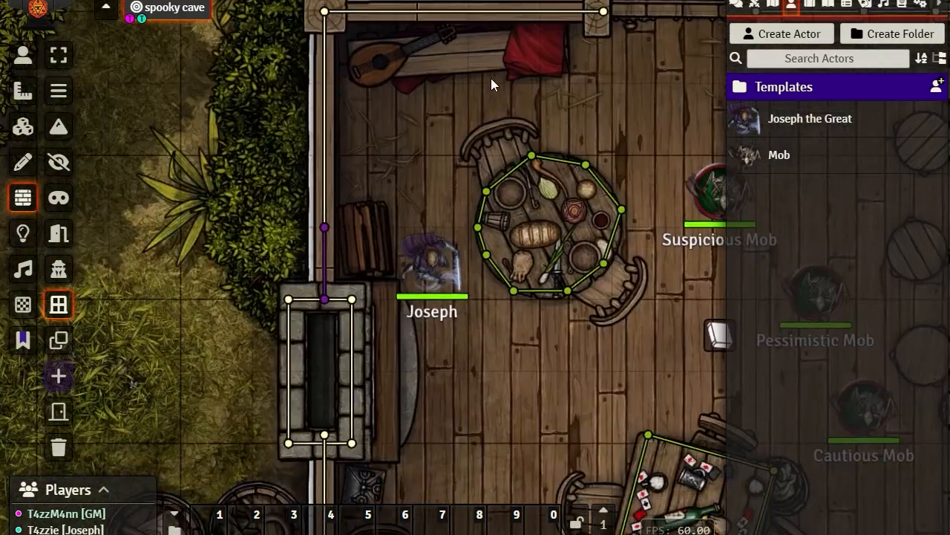
key(Right)
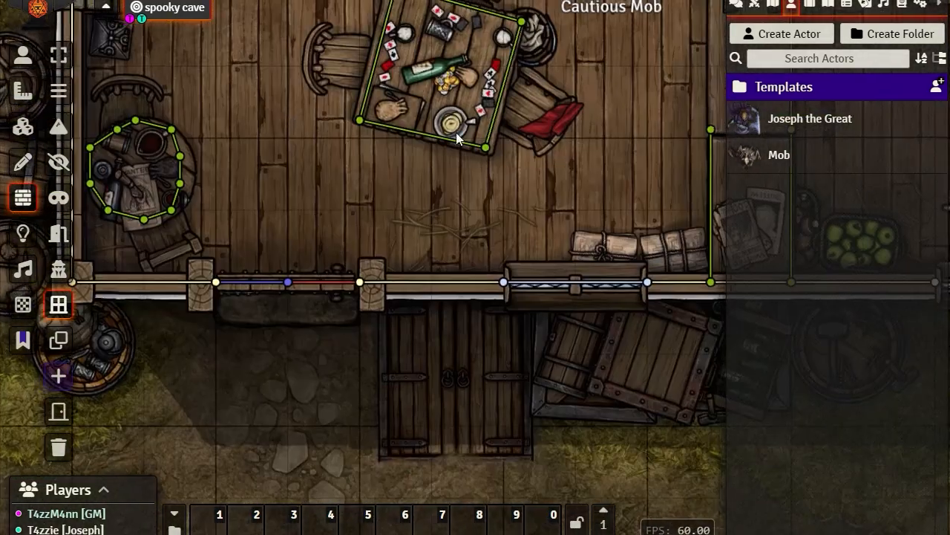
key(Up)
drag(586, 323, 628, 331)
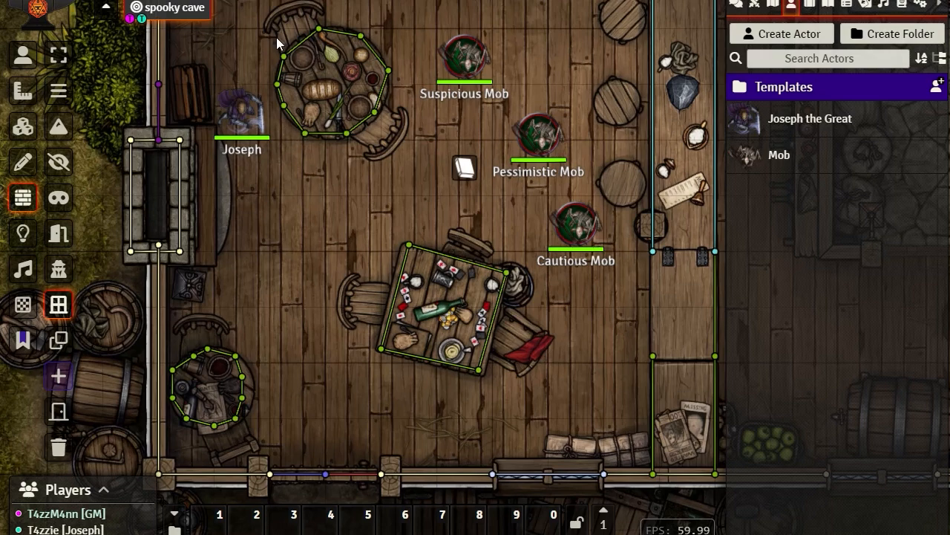
double_click(603, 475)
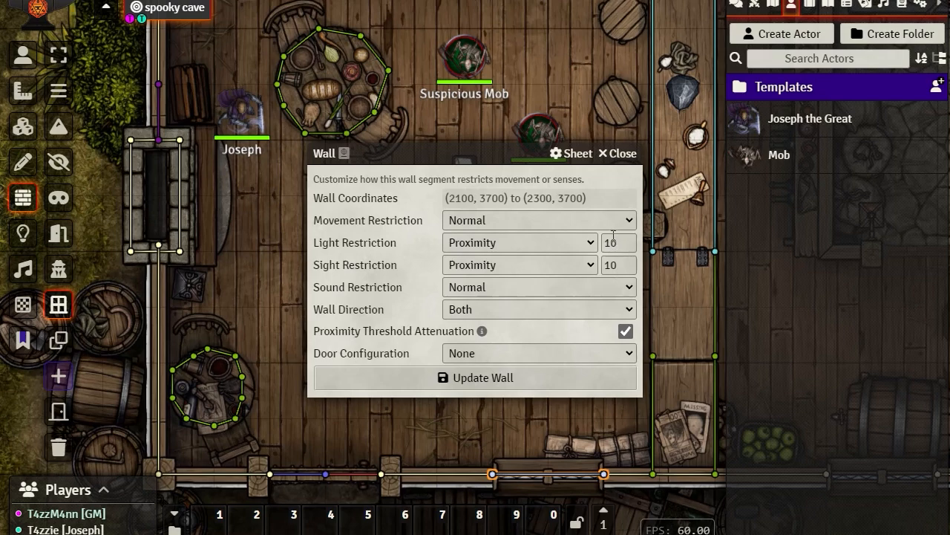
click(632, 156)
Try the Open door state on the west half of the south doorway, set it back to Closed and update the wall
drag(480, 340, 580, 128)
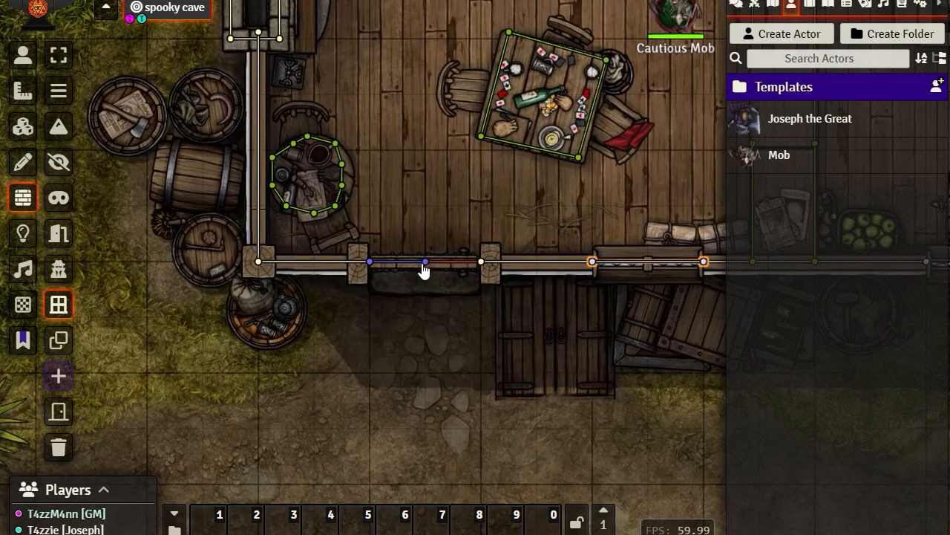
double_click(422, 263)
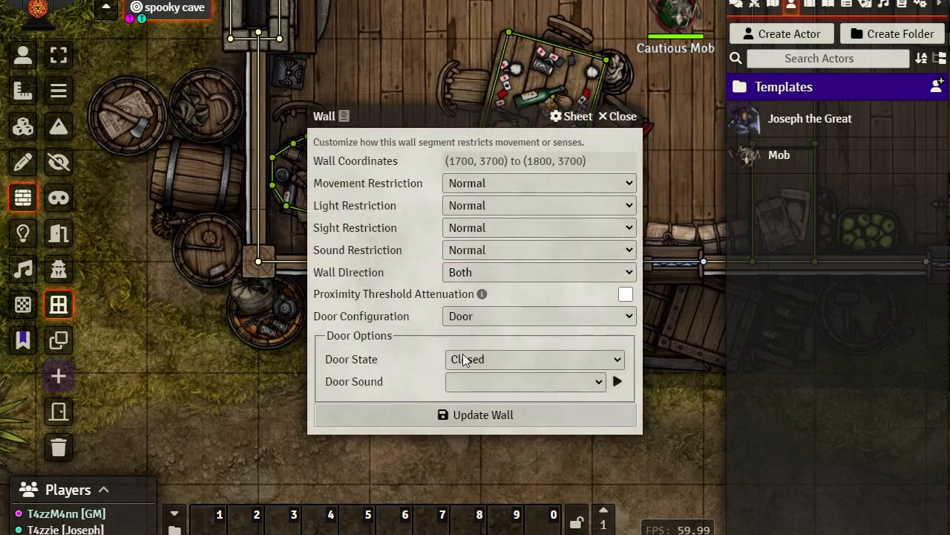
click(595, 359)
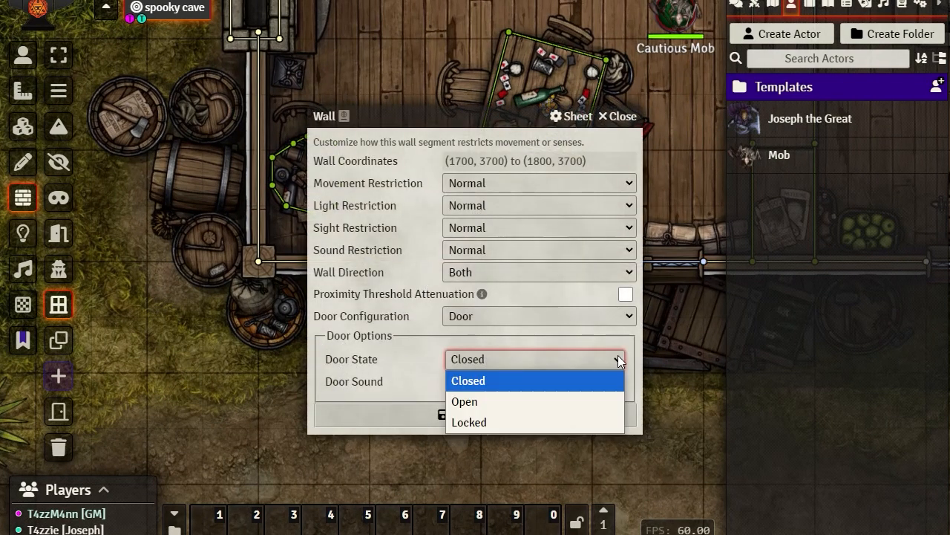
click(511, 399)
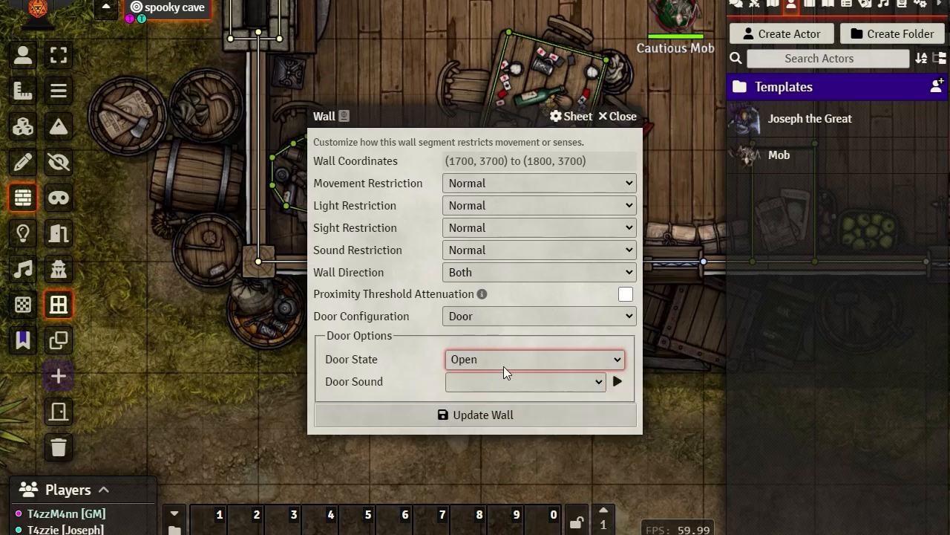
click(619, 358)
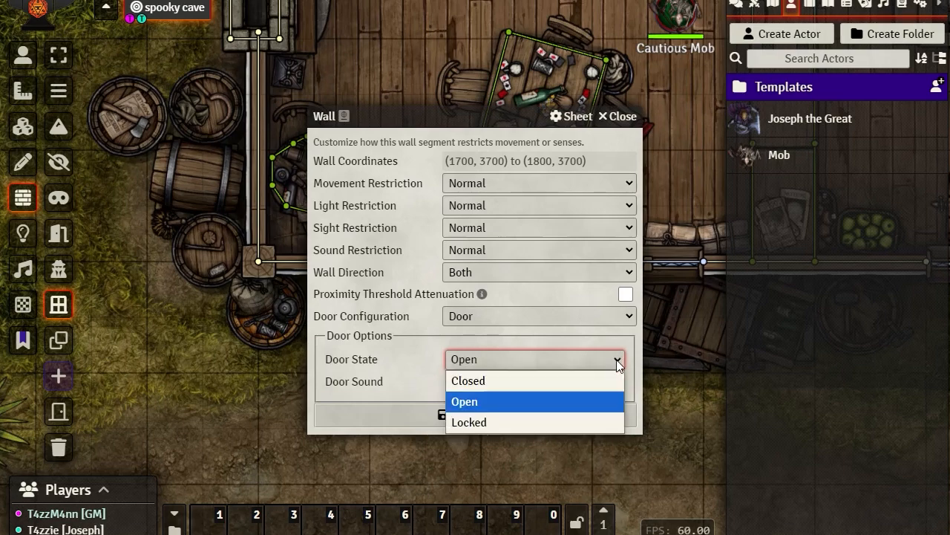
click(531, 383)
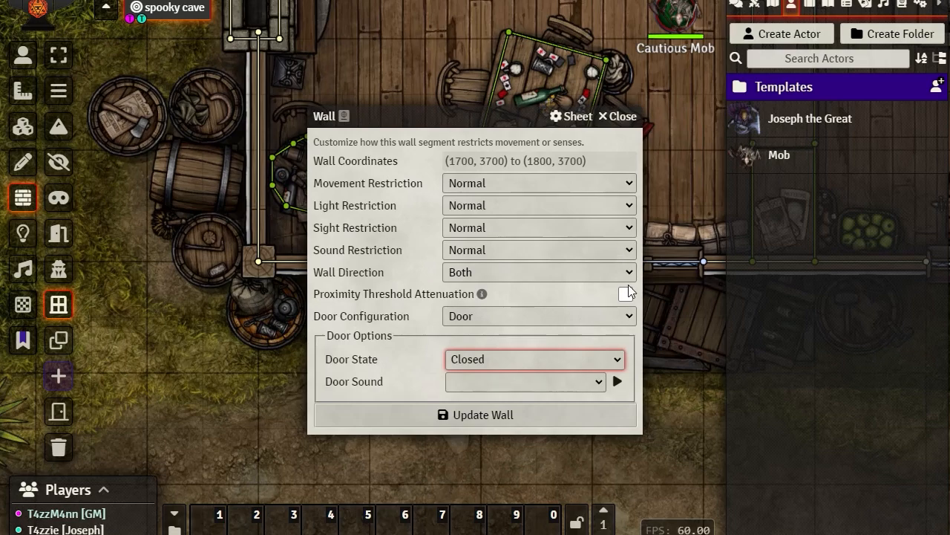
click(551, 414)
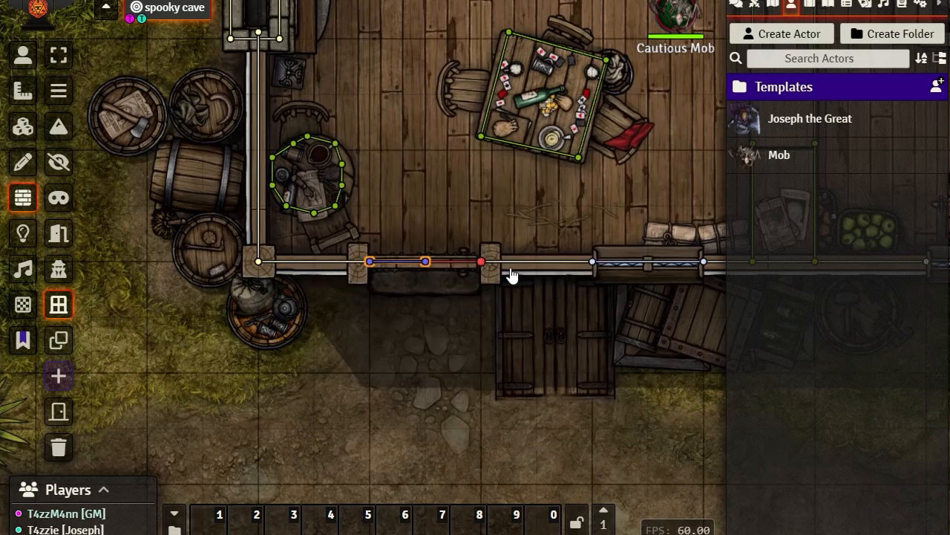
In the player's view, move the Joseph token from the fireplace across the tavern to the south wall's window
drag(511, 274, 493, 144)
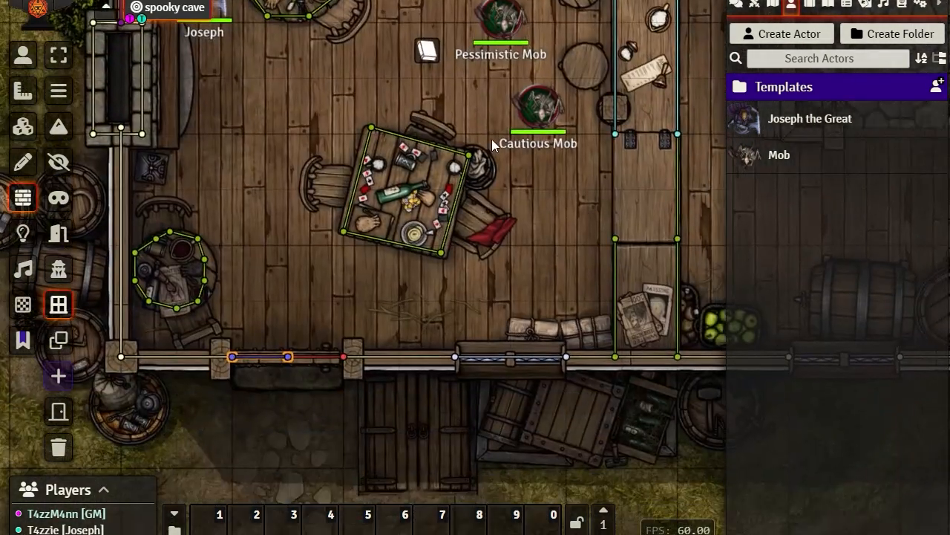
drag(467, 339, 640, 534)
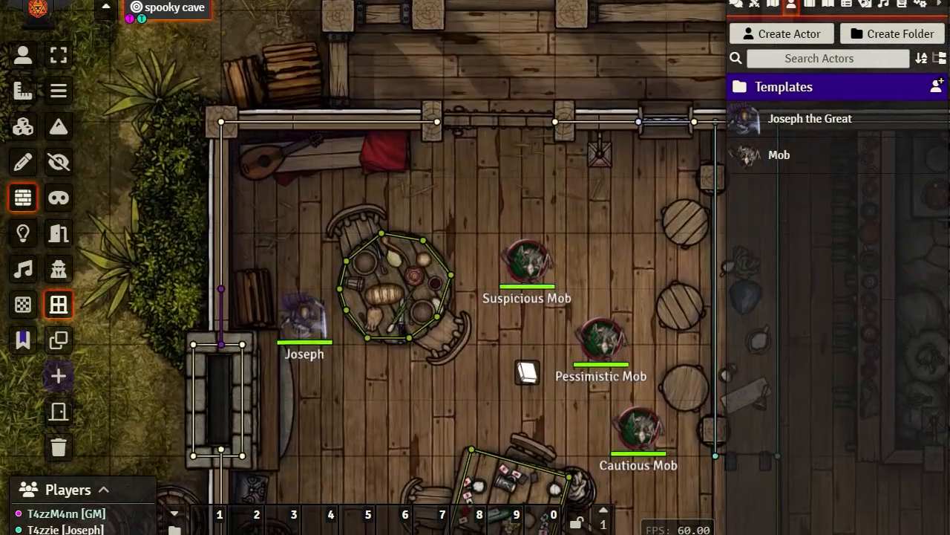
drag(257, 287, 265, 183)
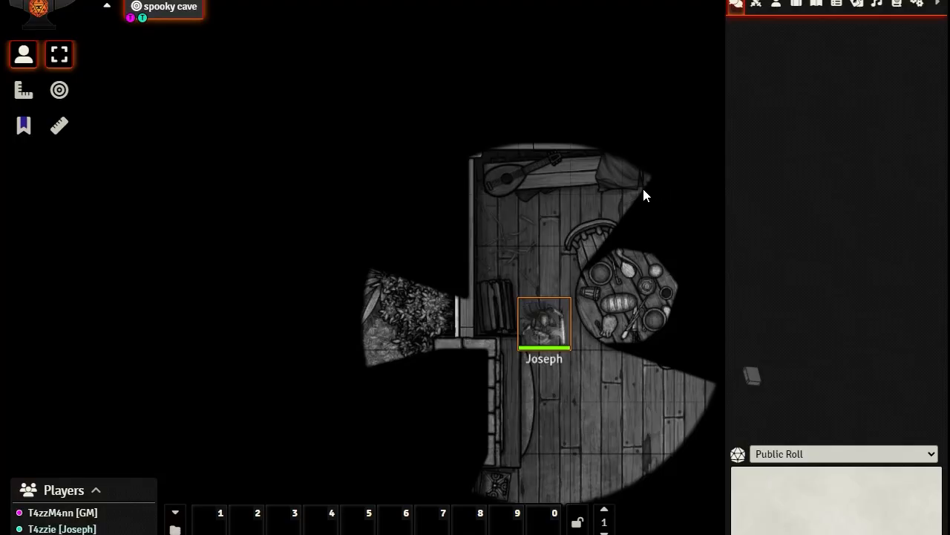
key(Down)
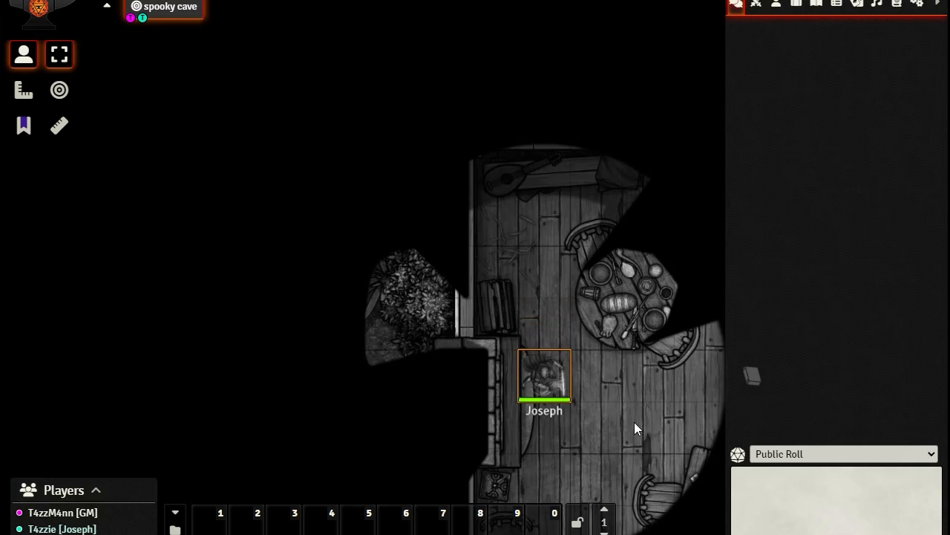
drag(642, 438, 381, 61)
key(Right)
key(Right)
key(Right)
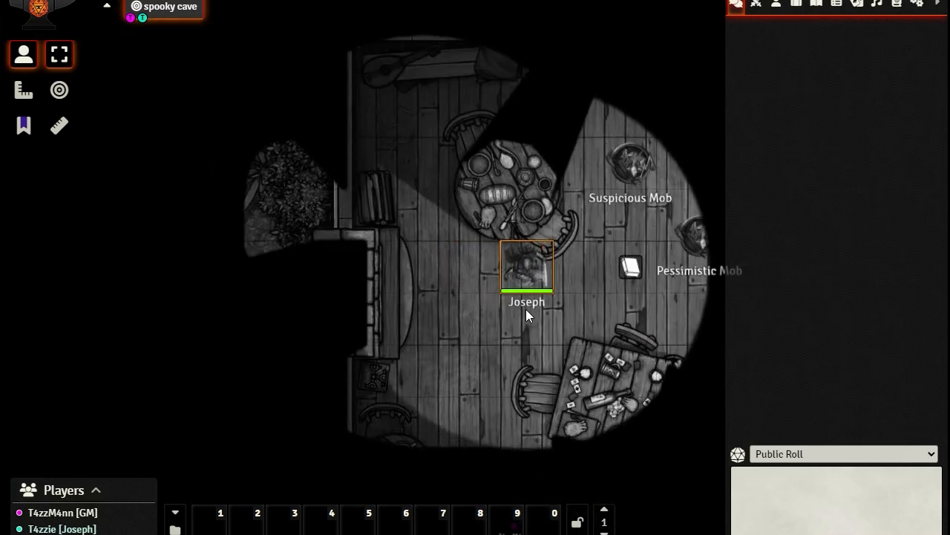
key(Right)
key(Right)
drag(711, 354, 684, 217)
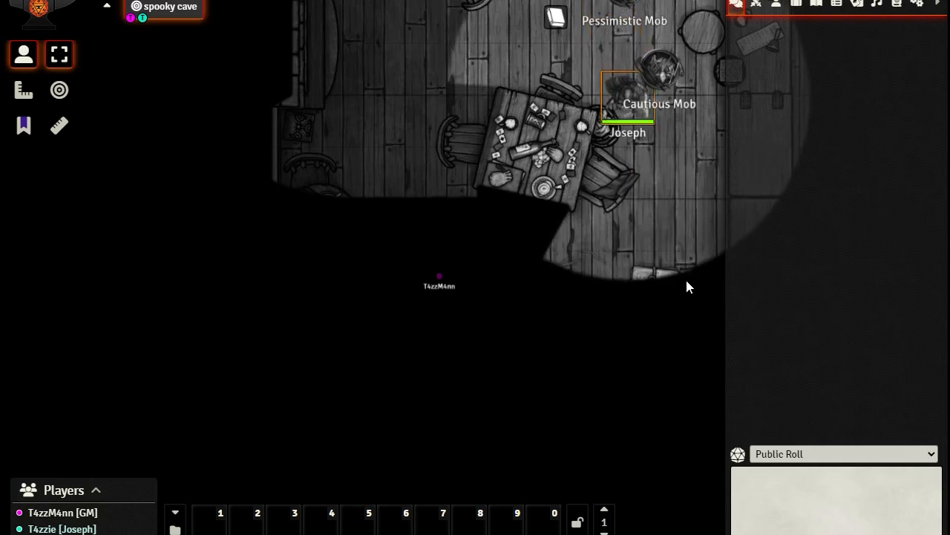
key(Down)
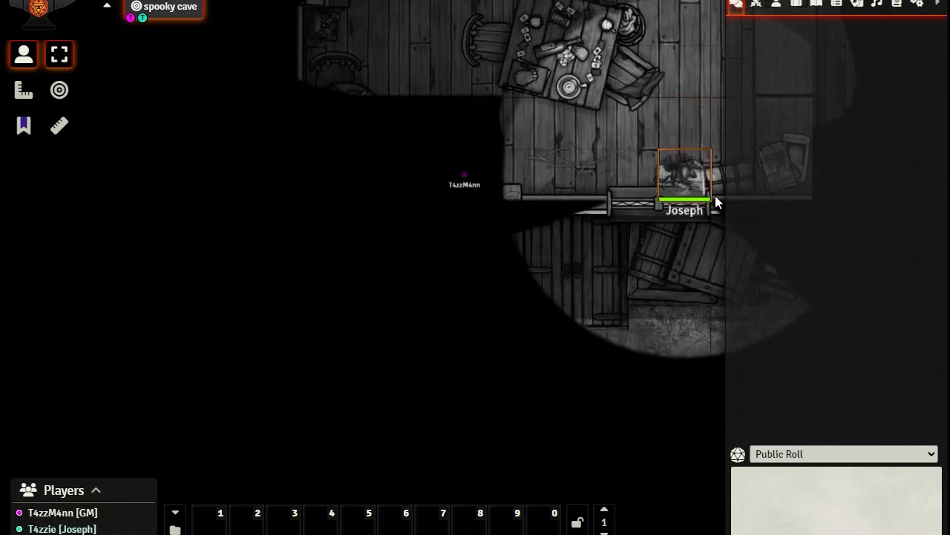
Move Joseph back and forth in front of the south window to compare the view outside at different distances
key(Up)
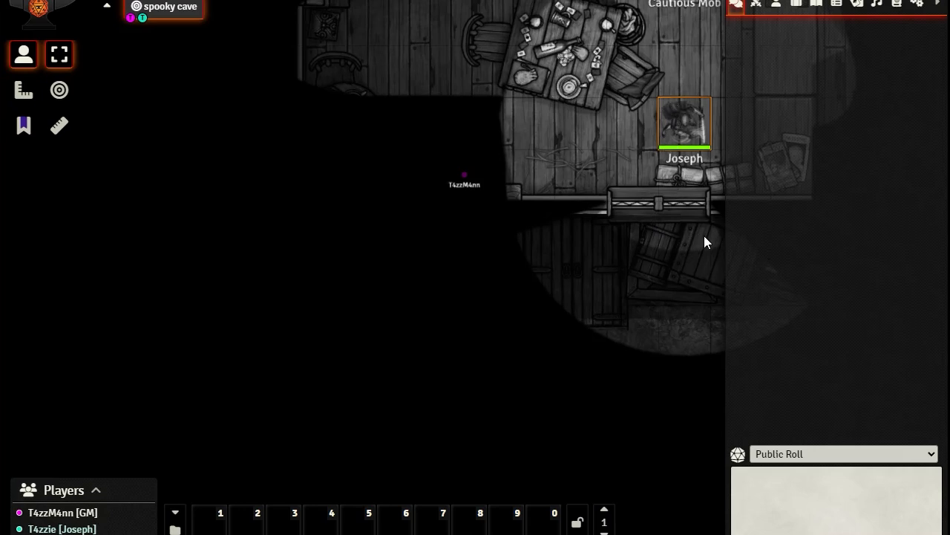
key(Down)
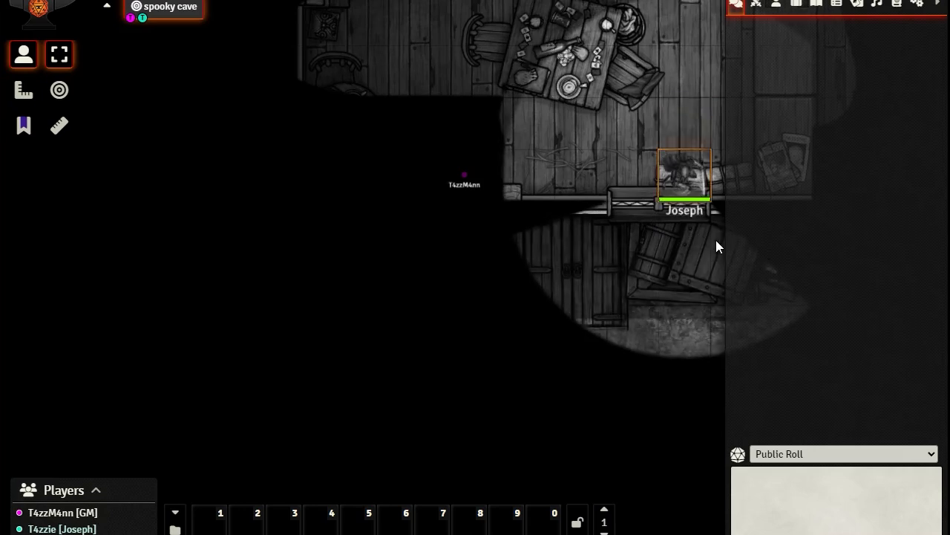
key(Up)
key(Up)
key(Up)
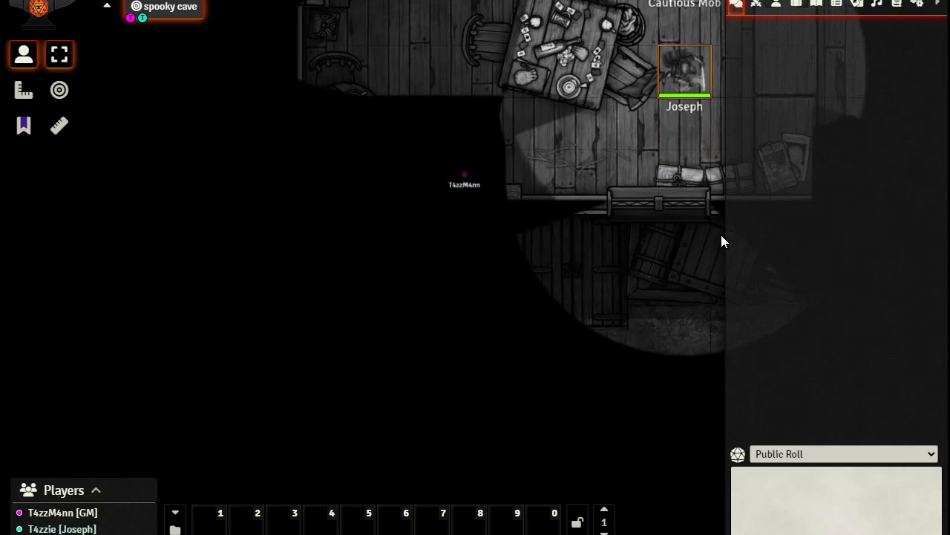
key(Down)
key(Down)
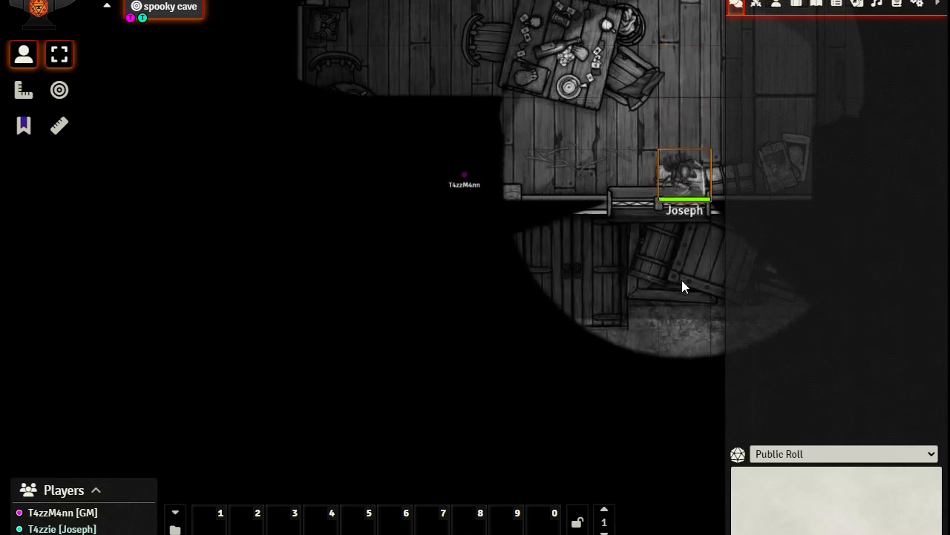
drag(608, 240, 621, 302)
key(Up)
key(Up)
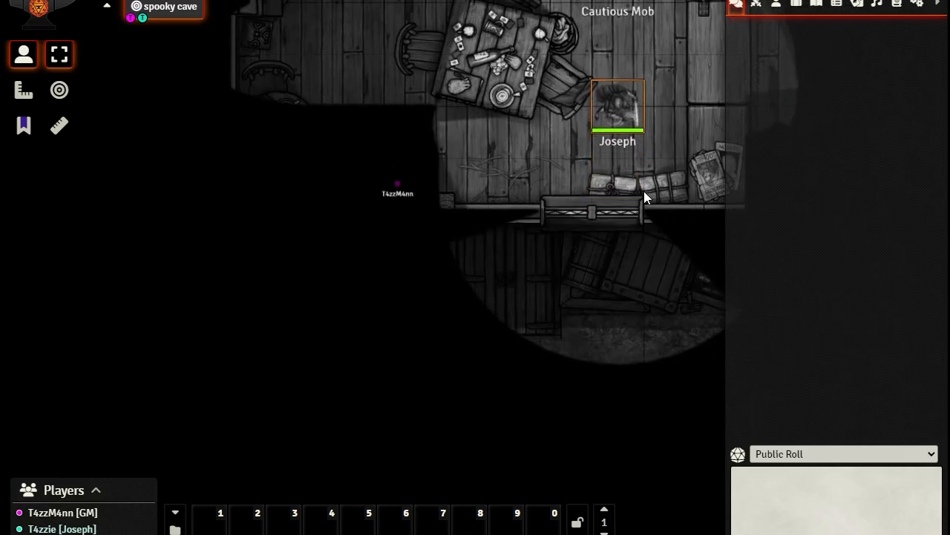
Step Joseph repeatedly up to the south window and back north toward the Cautious Mob to test the window's proximity vision
key(Down)
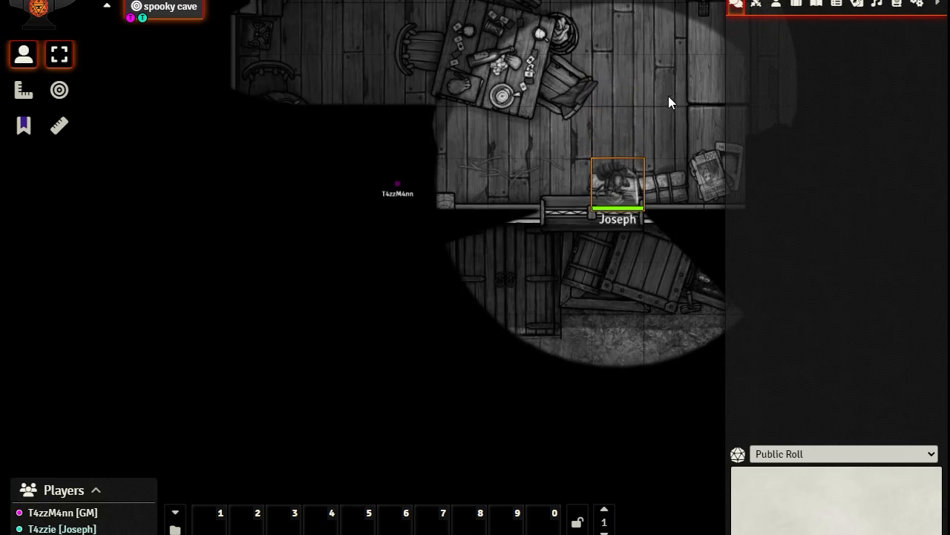
key(Up)
key(Up)
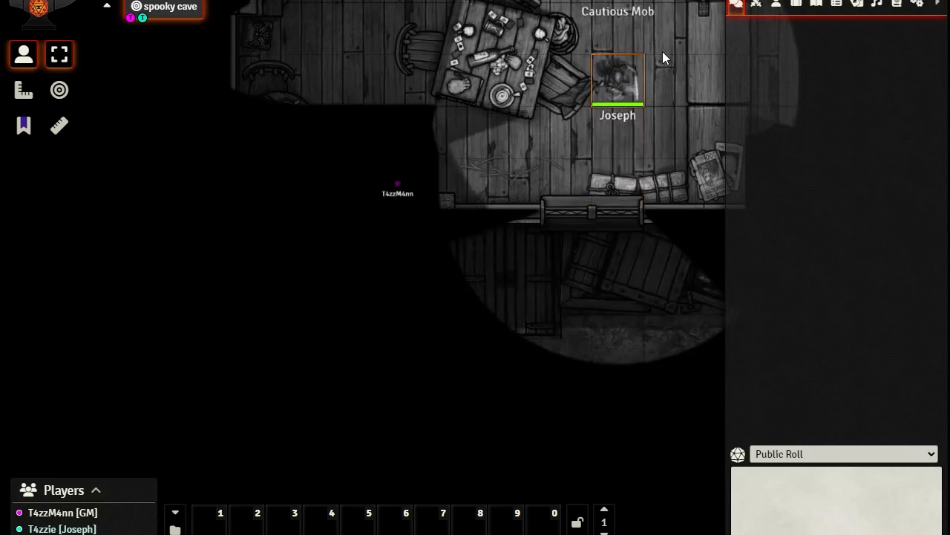
key(Up)
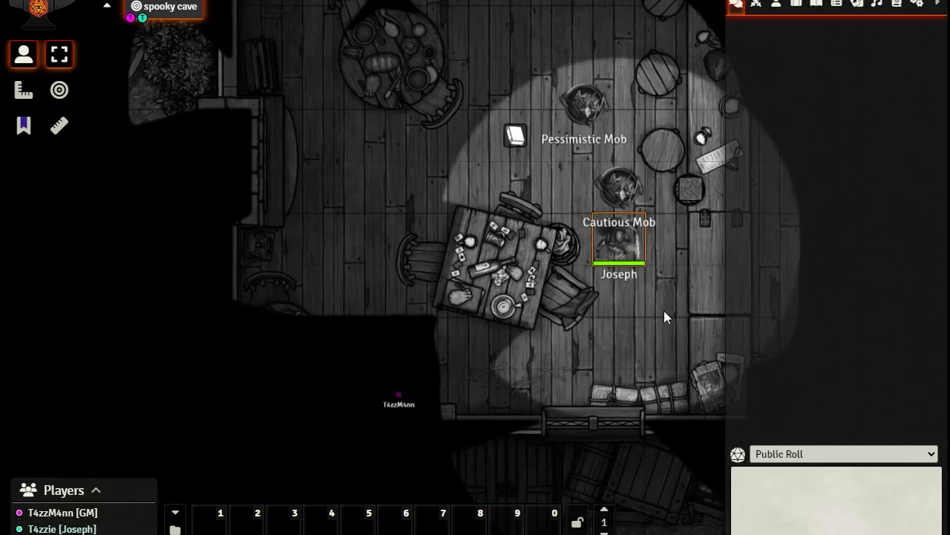
key(Down)
key(Down)
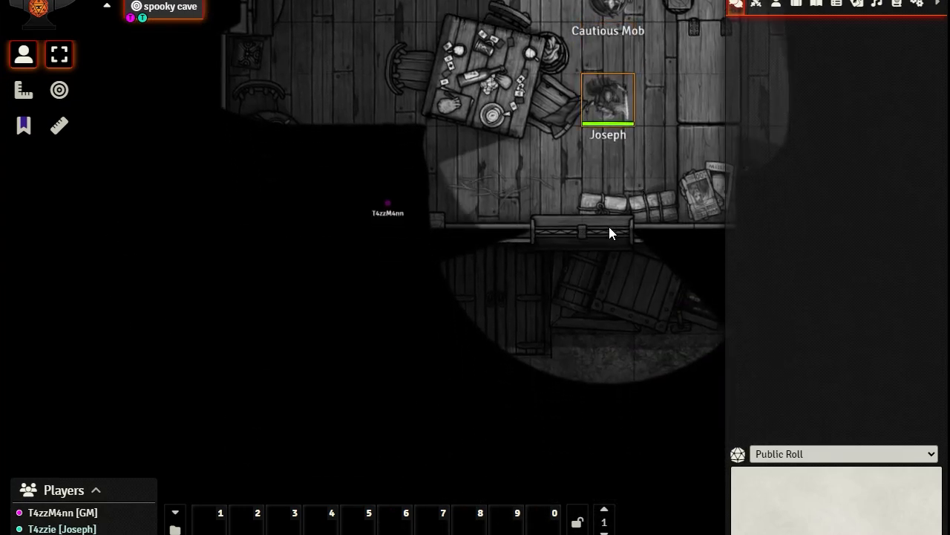
key(Down)
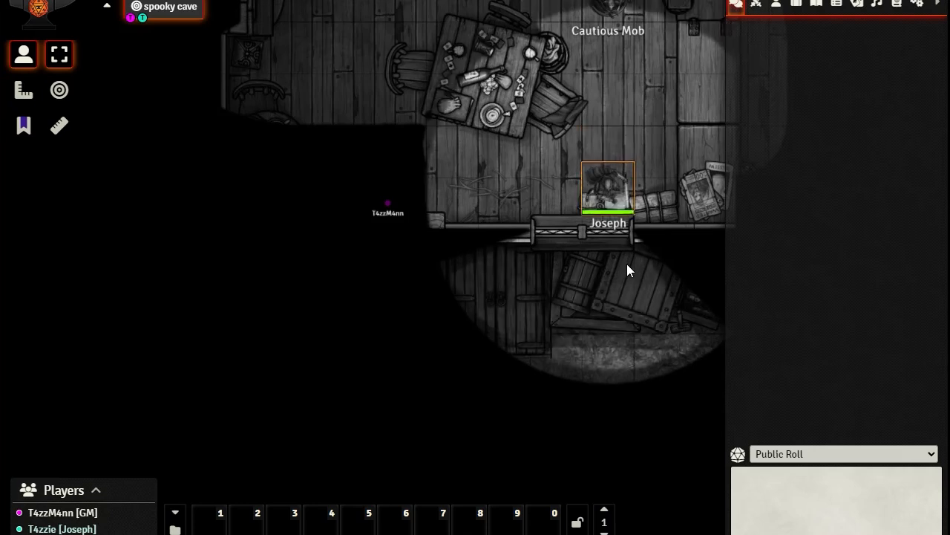
key(Up)
key(Up)
key(Down)
key(Down)
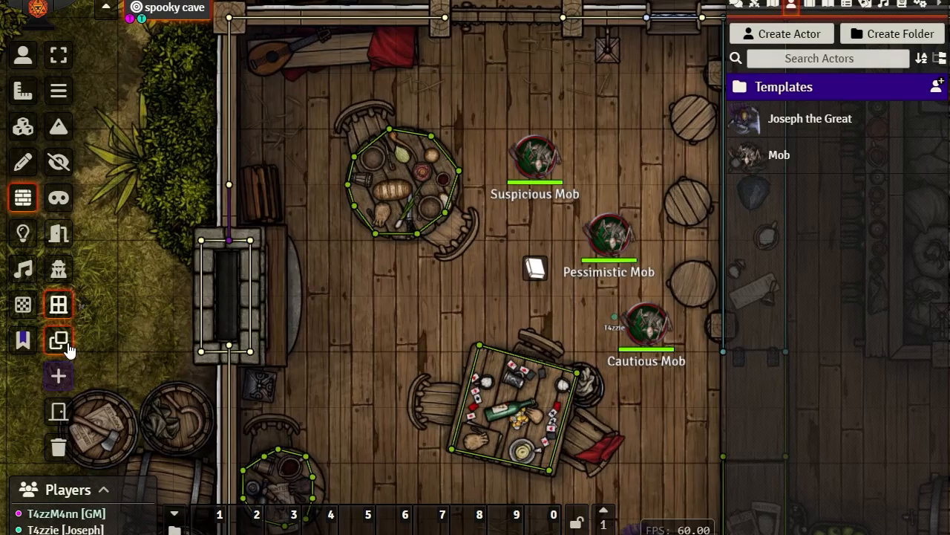
Select all walls of the northern round table, move them south off the table, and move them back around it
click(59, 342)
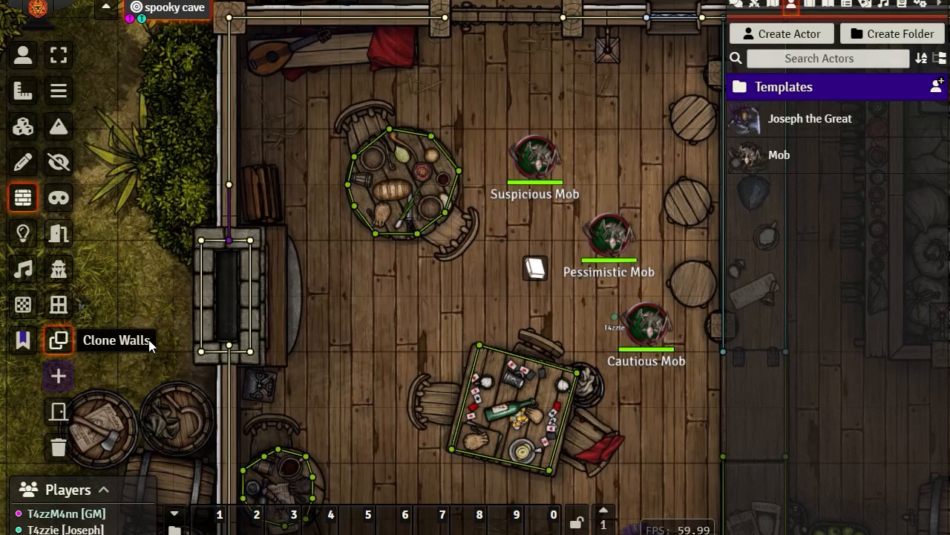
key(Down)
key(Up)
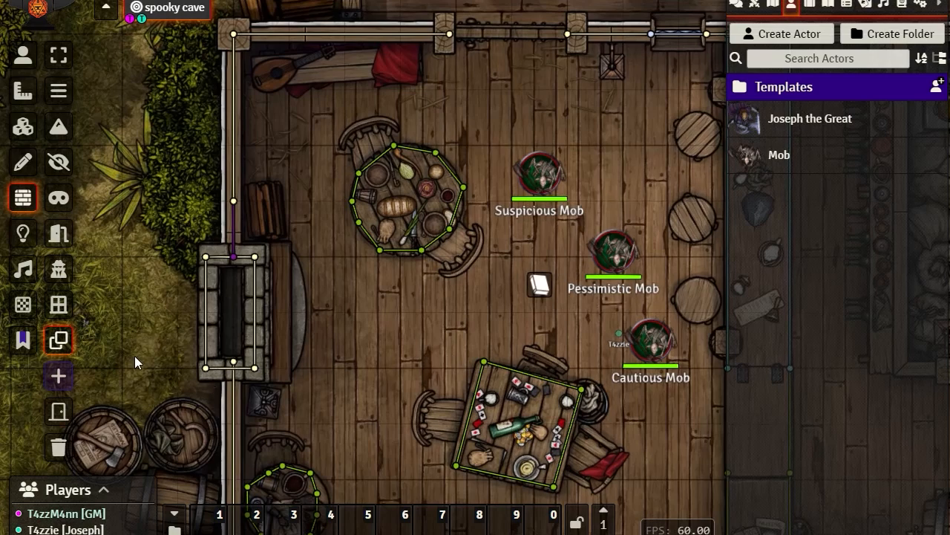
click(59, 55)
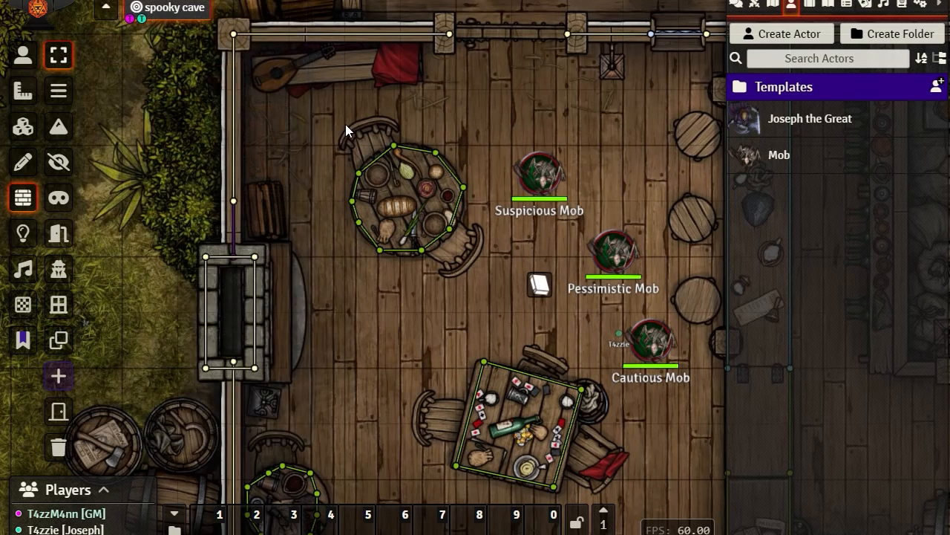
drag(345, 127, 478, 284)
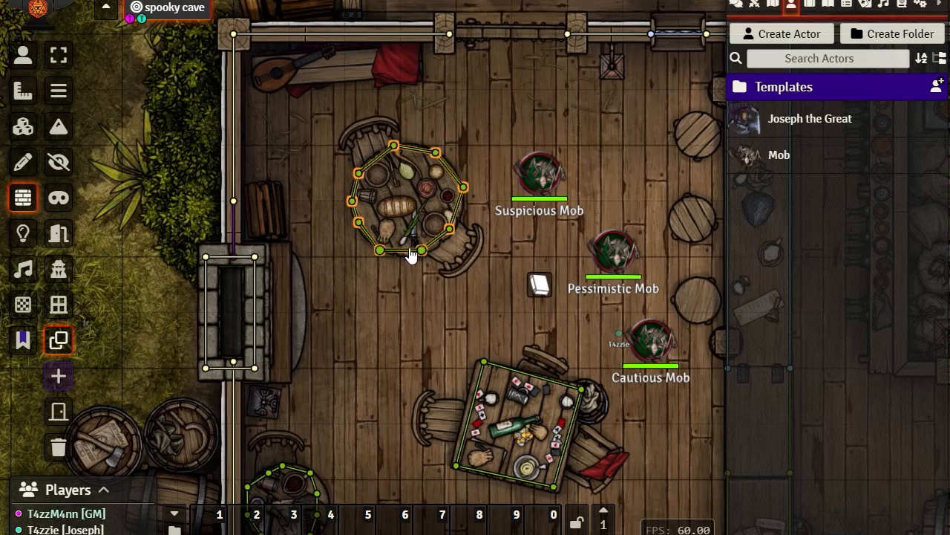
drag(401, 255, 403, 396)
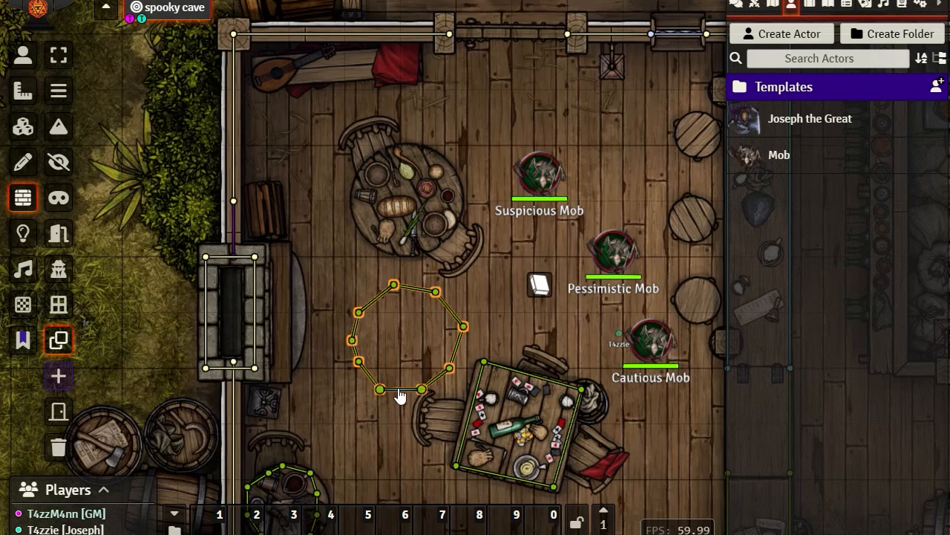
mouse_move(401, 390)
mouse_down()
mouse_move(400, 458)
mouse_move(401, 438)
mouse_move(468, 356)
mouse_move(410, 251)
mouse_move(399, 251)
mouse_up()
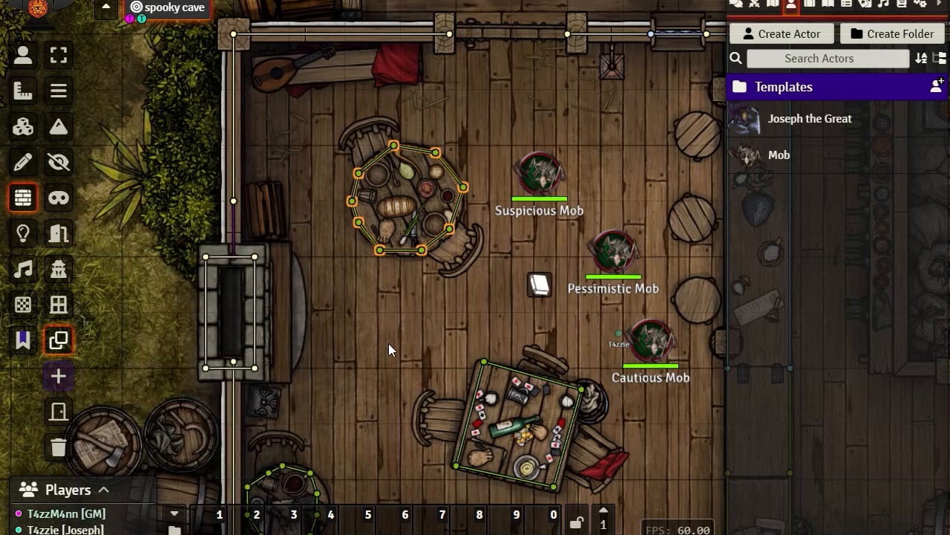
Reselect the northern round table's walls, copy them, and paste the duplicate onto the open floor just southwest of the table
drag(383, 373, 335, 289)
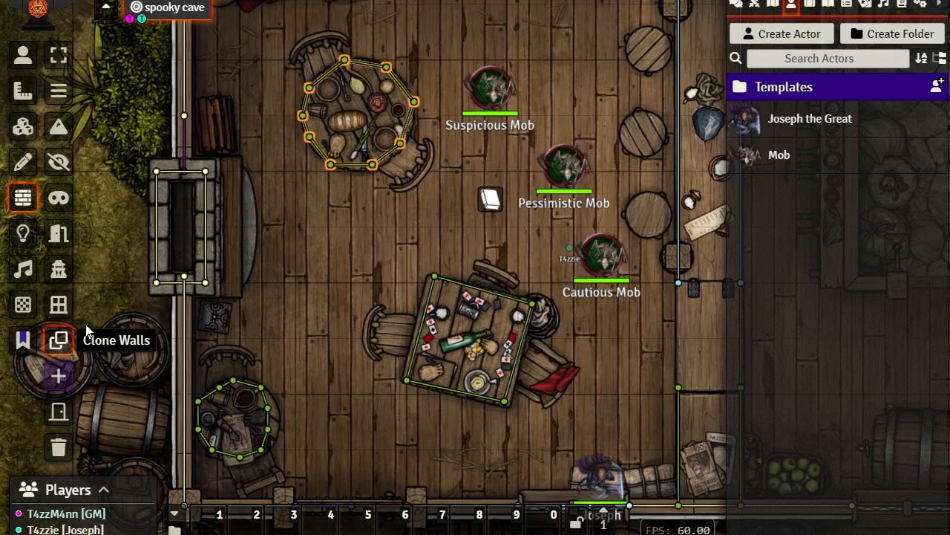
click(275, 64)
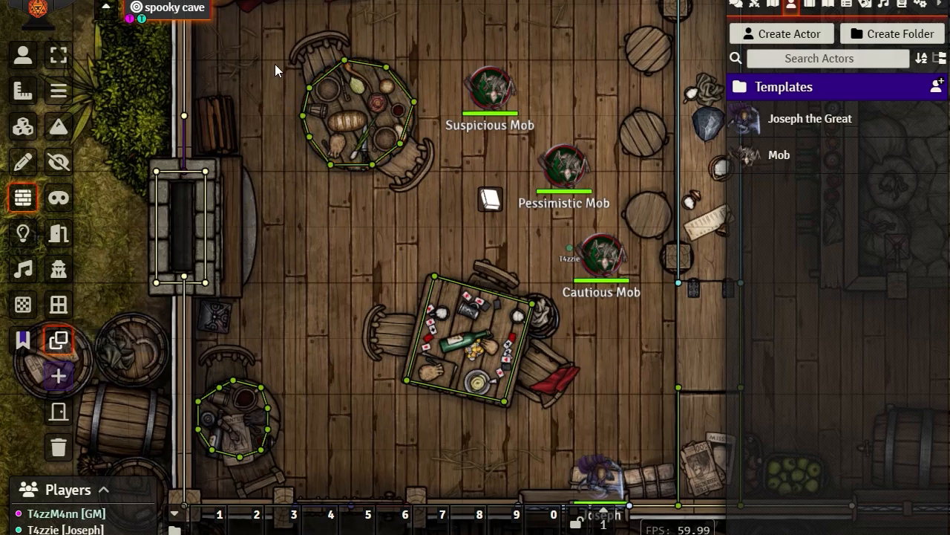
mouse_move(289, 32)
mouse_down()
mouse_move(426, 183)
mouse_move(327, 152)
mouse_move(267, 67)
mouse_move(289, 33)
mouse_move(364, 99)
mouse_move(435, 197)
mouse_up()
click(65, 55)
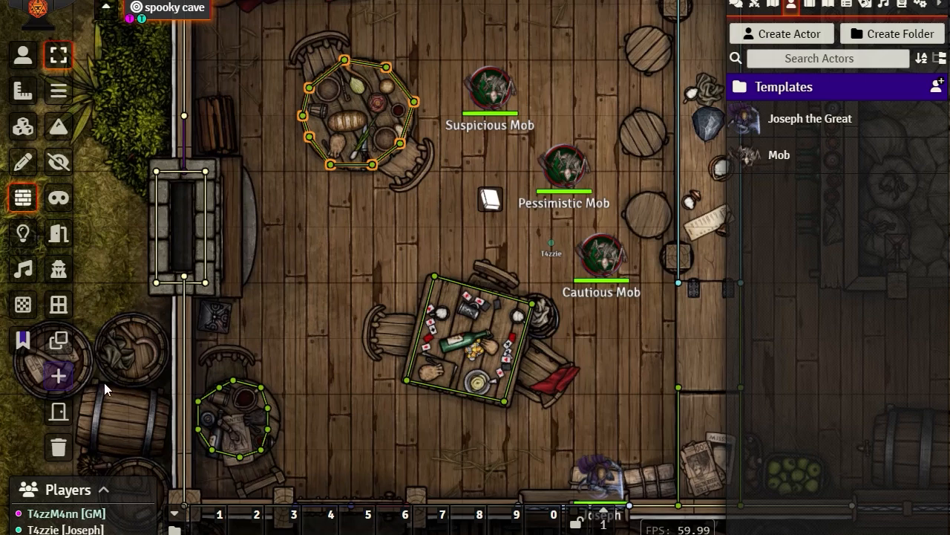
click(68, 346)
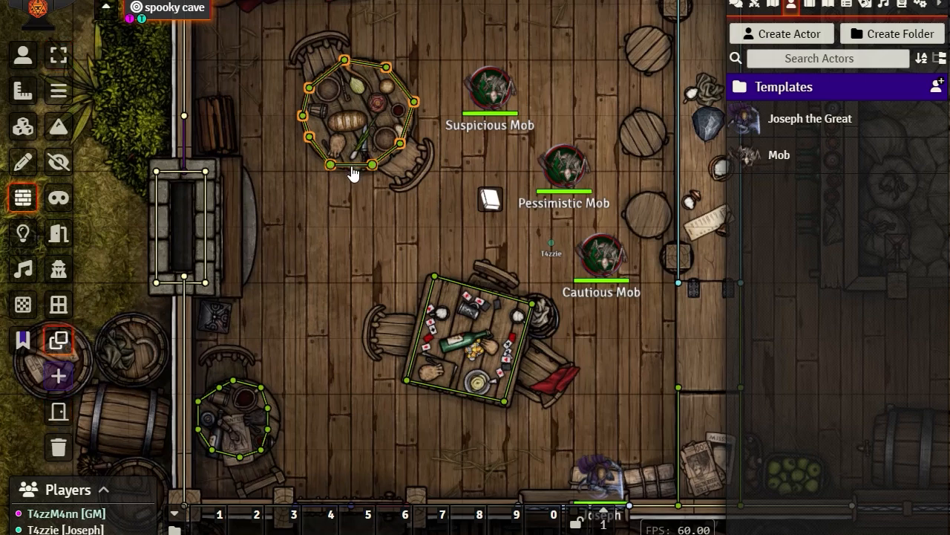
mouse_move(352, 174)
mouse_down()
mouse_move(349, 303)
mouse_move(338, 305)
mouse_move(349, 159)
mouse_move(349, 168)
mouse_up()
key(ctrl+c)
key(ctrl+v)
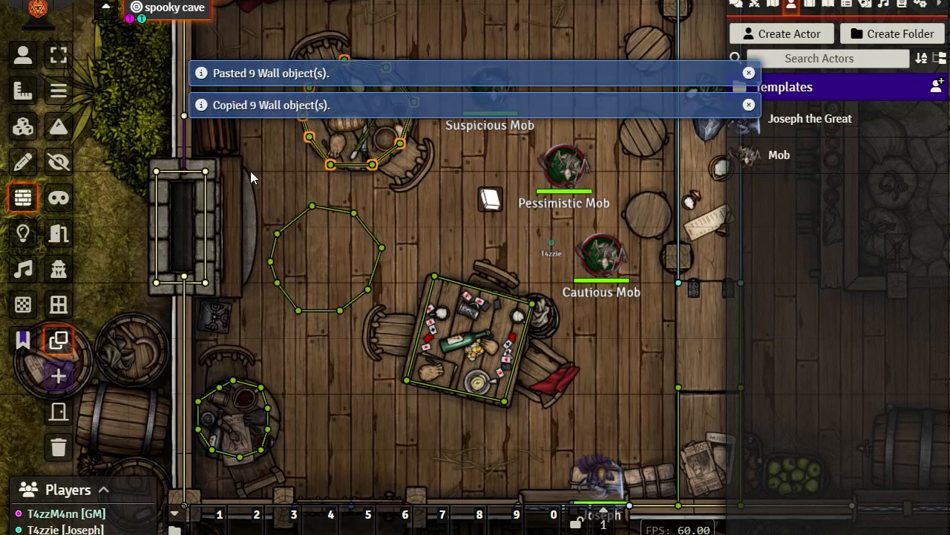
click(58, 341)
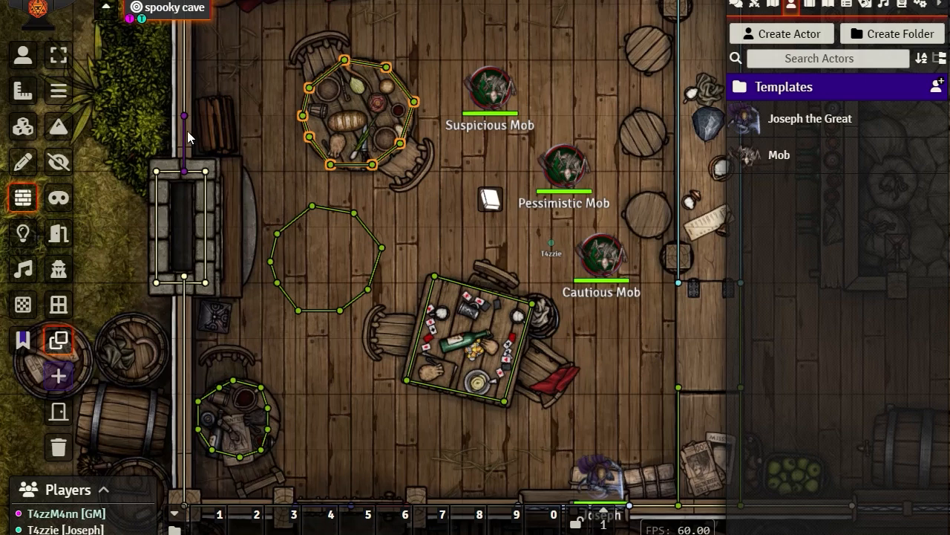
Select the duplicated ring of walls on the open floor and delete it
click(59, 55)
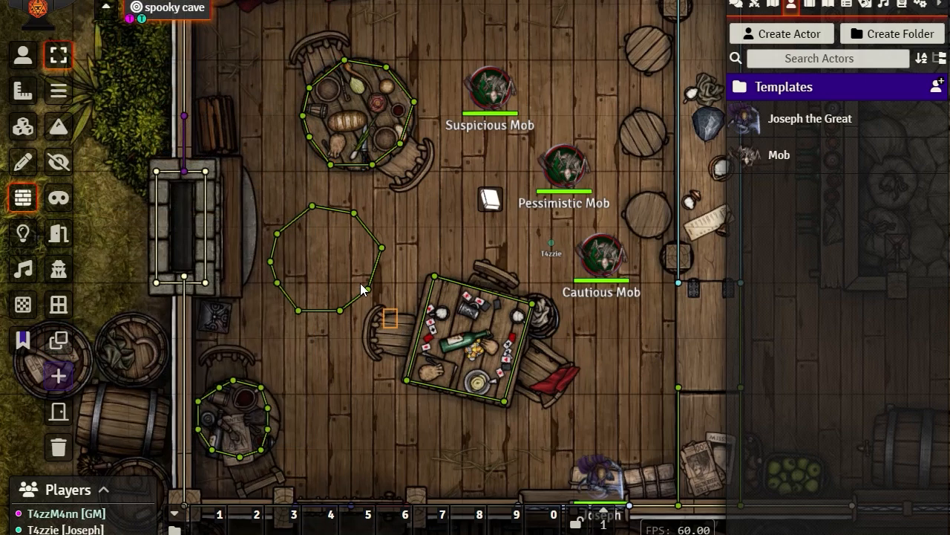
drag(397, 329, 252, 191)
key(Delete)
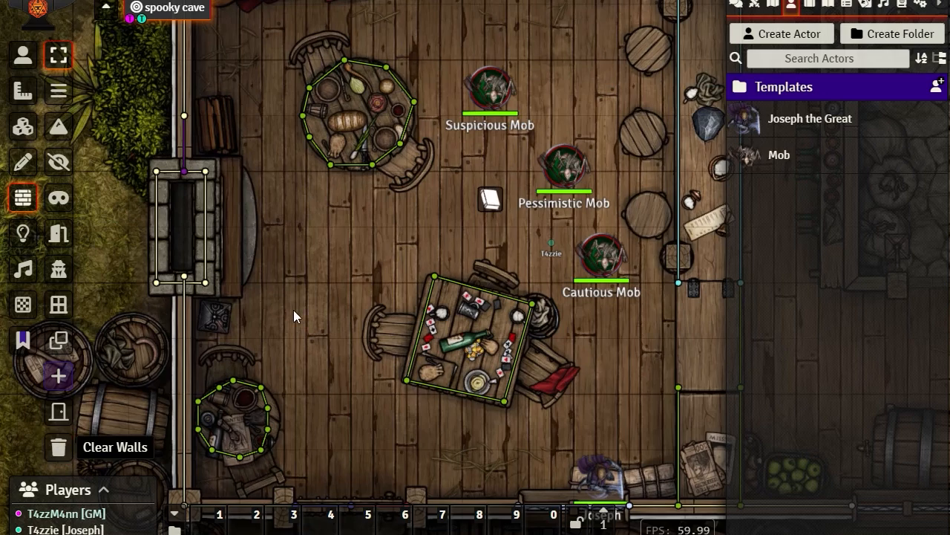
drag(294, 310, 443, 193)
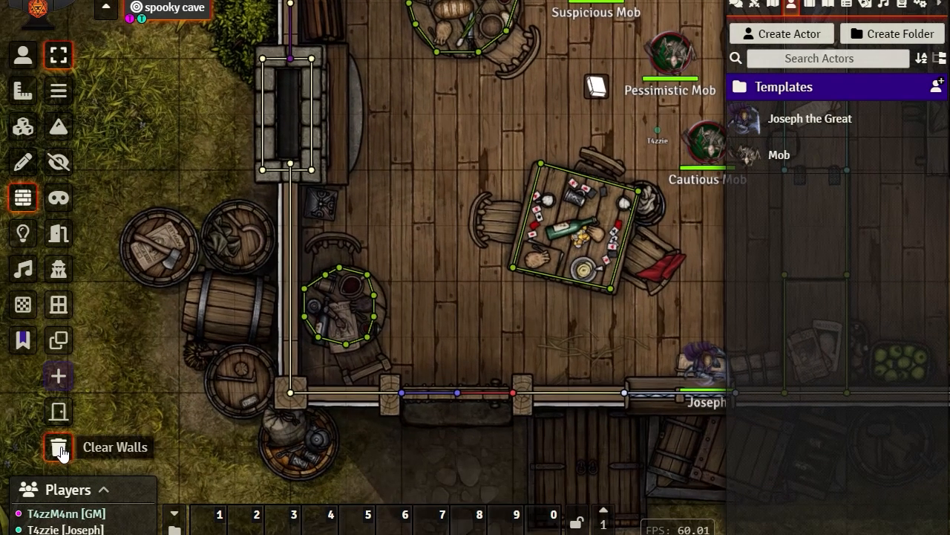
drag(452, 240, 324, 314)
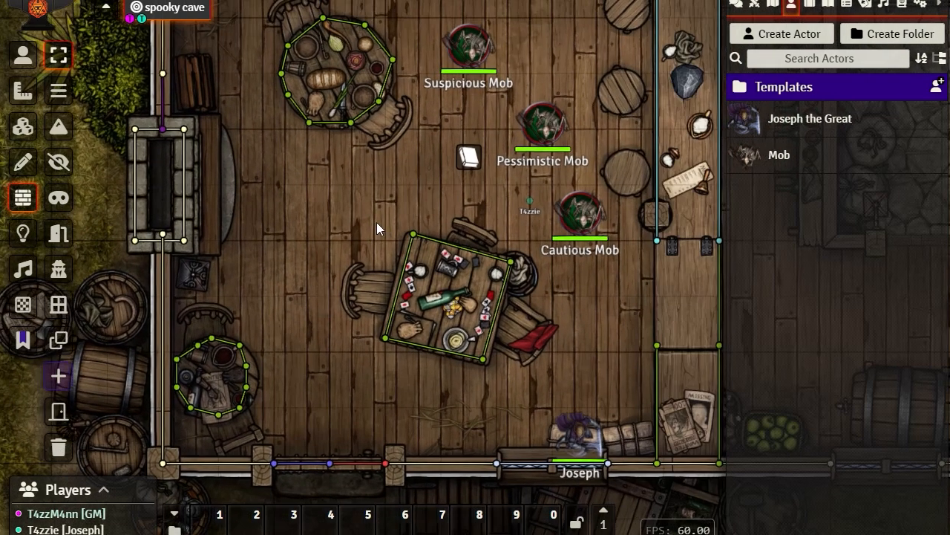
scroll(553, 215, down, 1)
drag(553, 215, 387, 196)
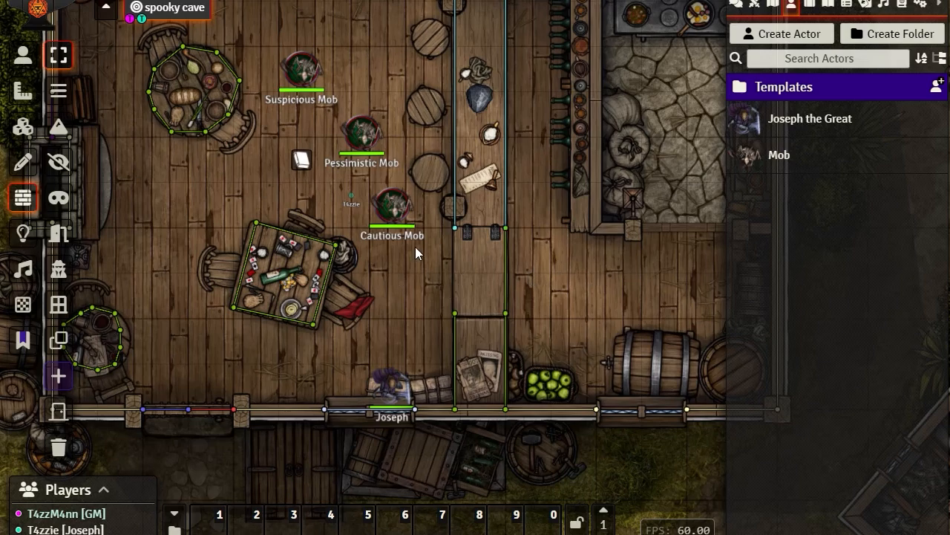
scroll(419, 267, up, 3)
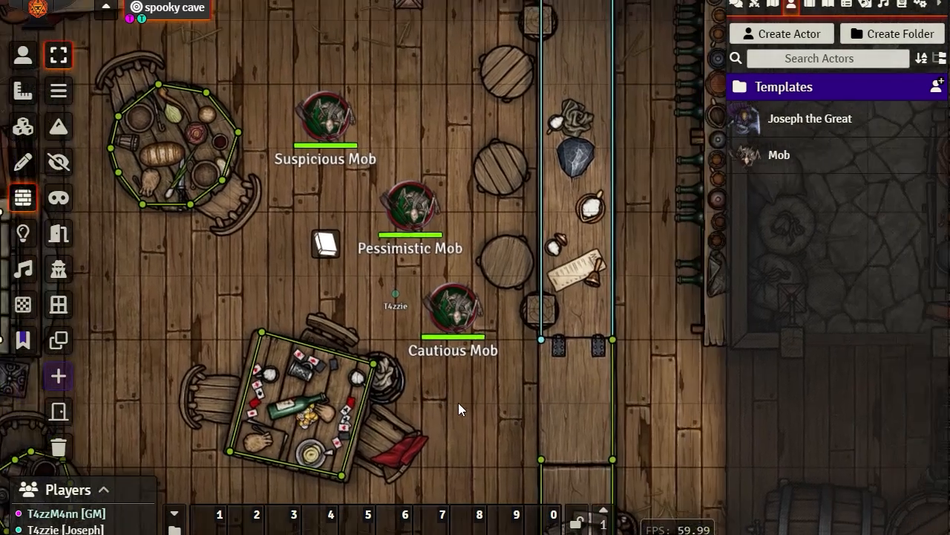
drag(458, 404, 619, 401)
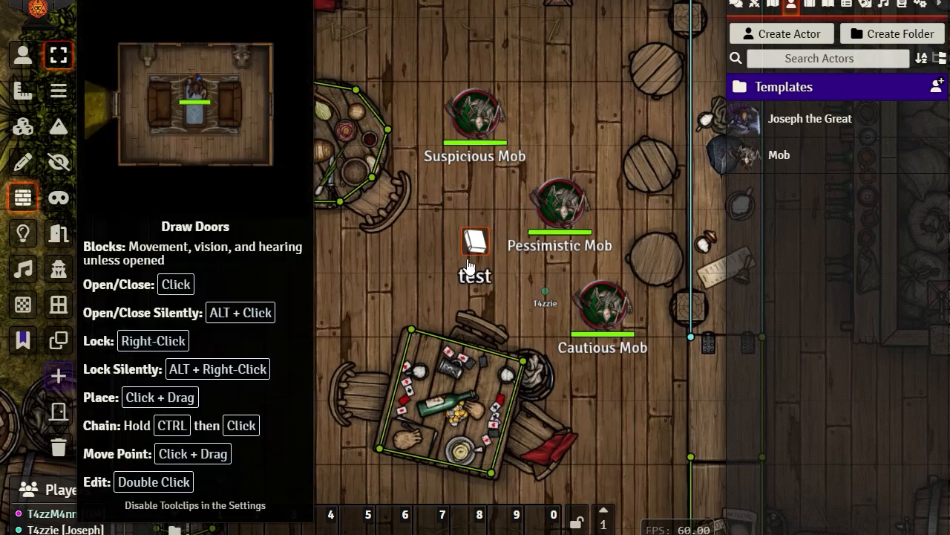
scroll(402, 262, down, 3)
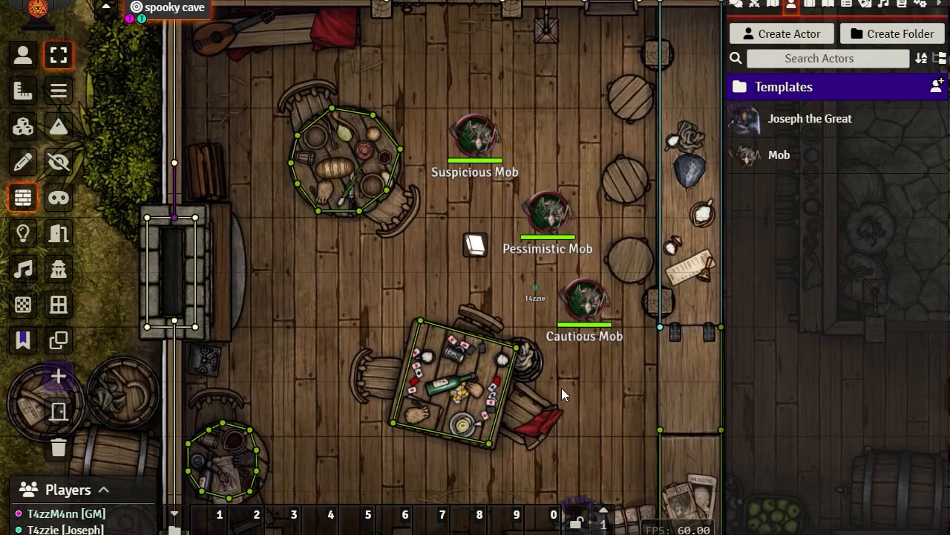
Draw solid walls along the kitchen's west side and on both parts of its south side, leaving the doorway between them open
drag(562, 388, 443, 366)
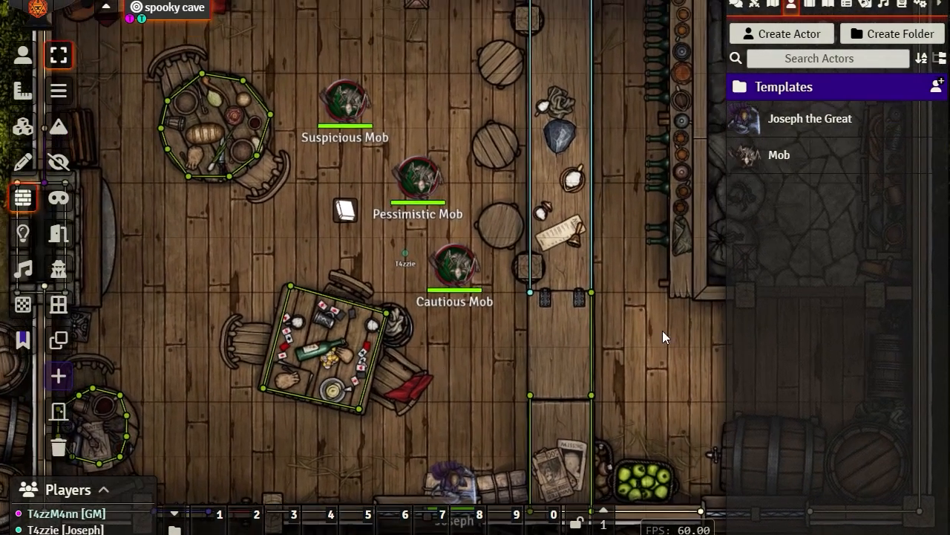
drag(663, 336, 381, 424)
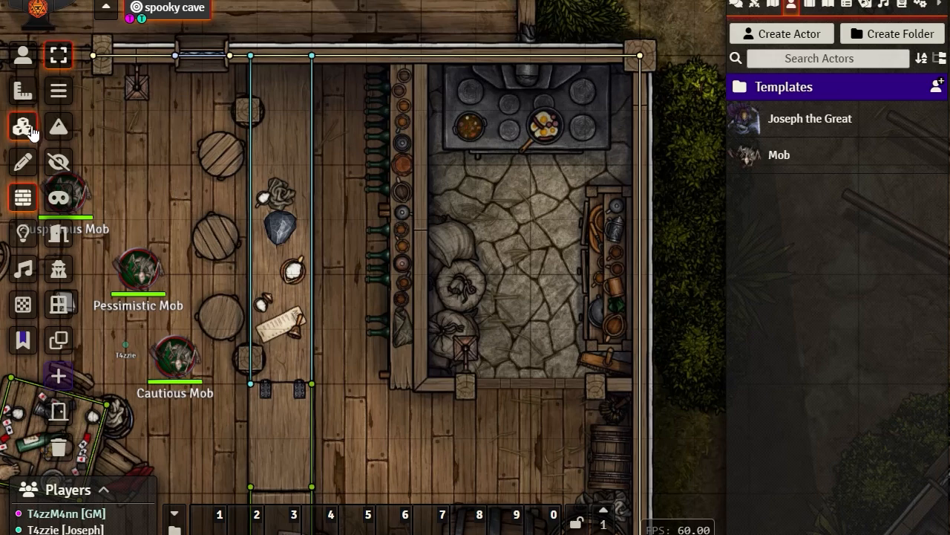
click(58, 100)
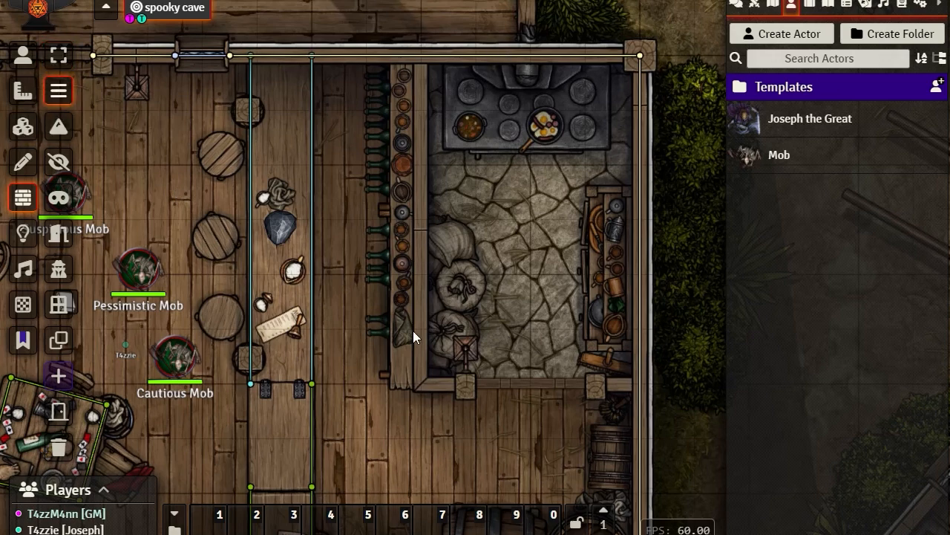
drag(420, 382, 419, 54)
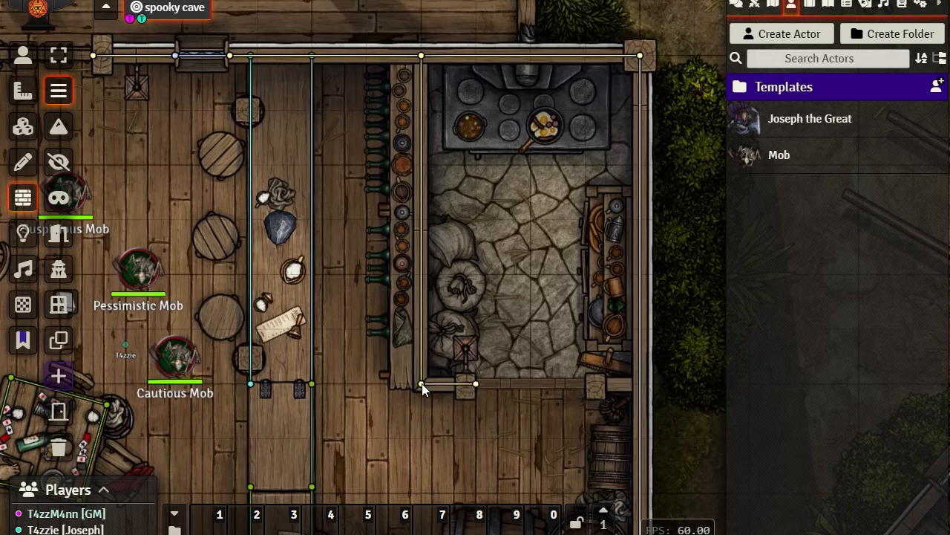
drag(587, 384, 640, 384)
Delete the terrain wall on the west side of the bar counter's southern end and activate Clone Walls
scroll(389, 103, down, 5)
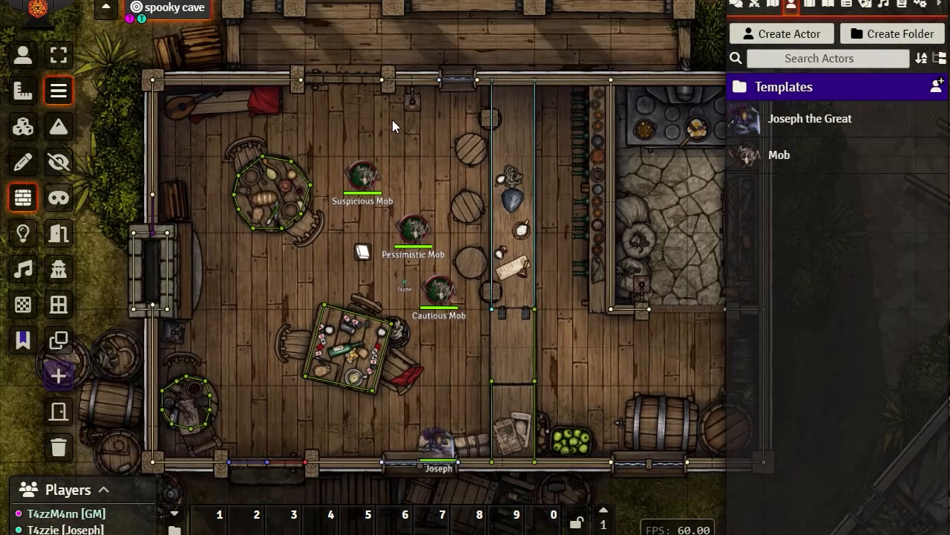
scroll(388, 113, down, 1)
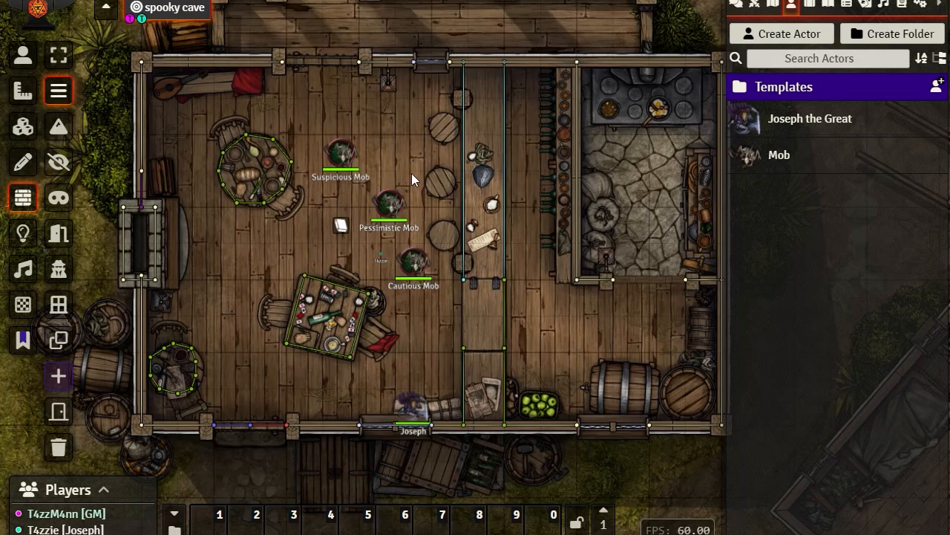
click(61, 129)
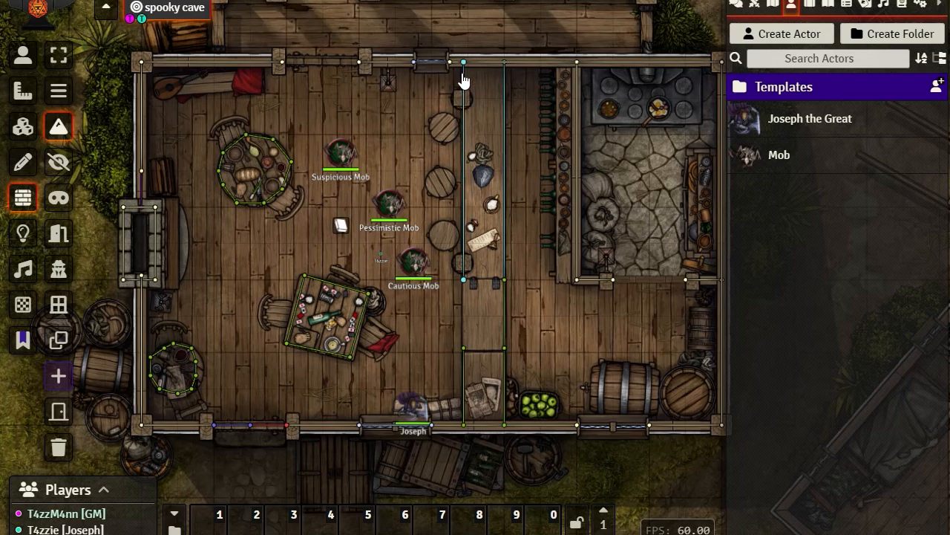
click(463, 358)
key(Delete)
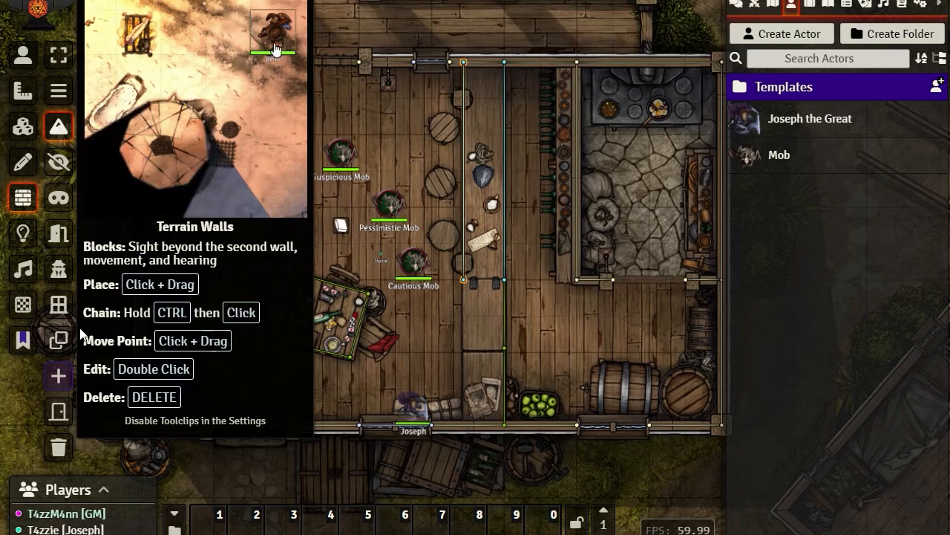
click(59, 340)
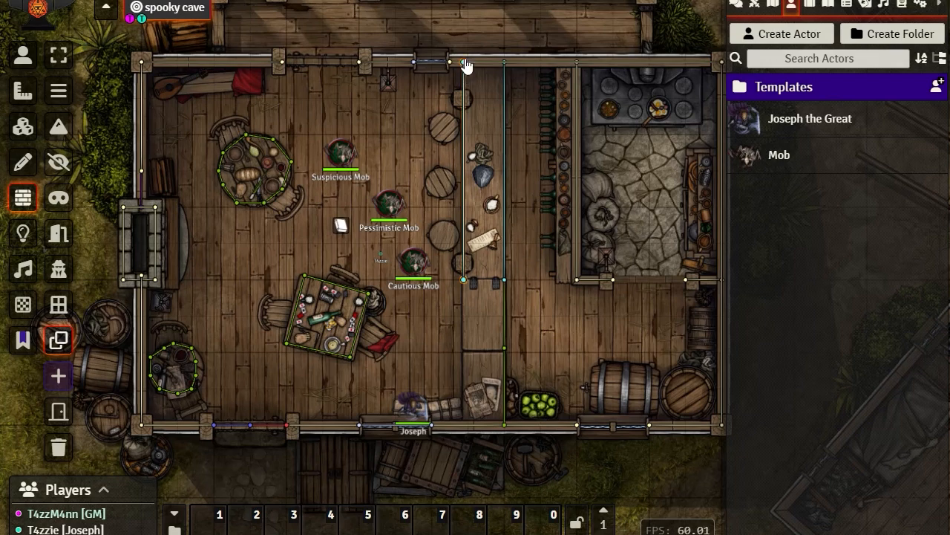
Try cloning the bar counter's wall type along its southern end's west side and in a short diagonal test wall, deleting the test wall
drag(463, 350, 467, 431)
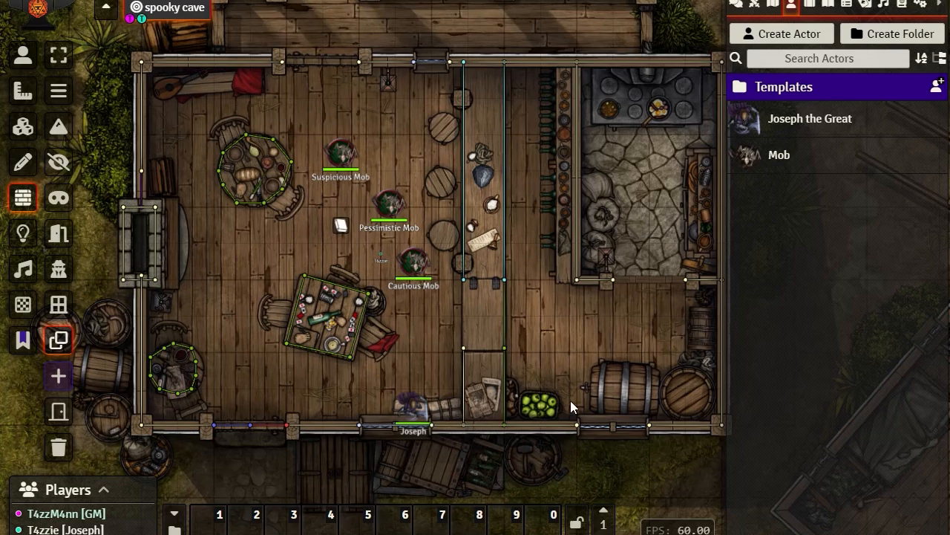
click(462, 280)
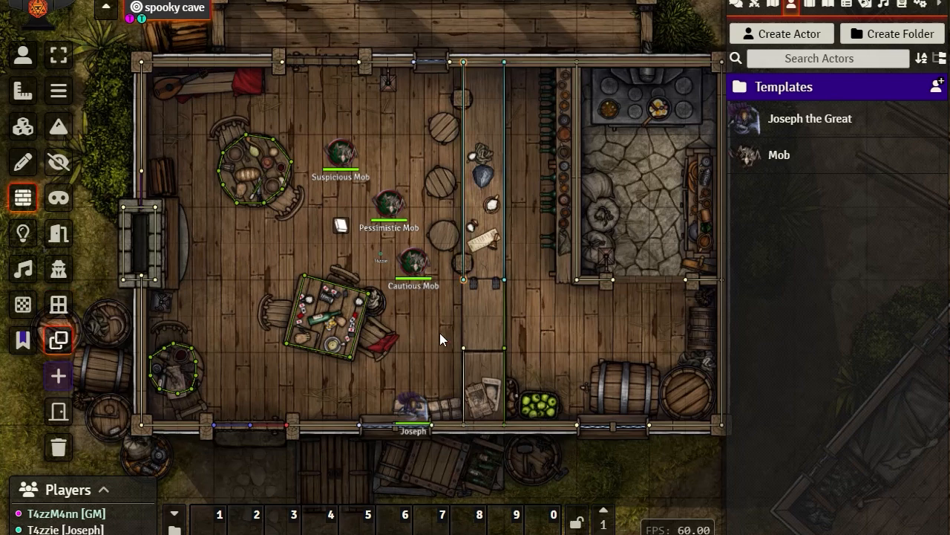
mouse_move(482, 312)
mouse_down()
mouse_move(442, 323)
mouse_move(428, 344)
mouse_up()
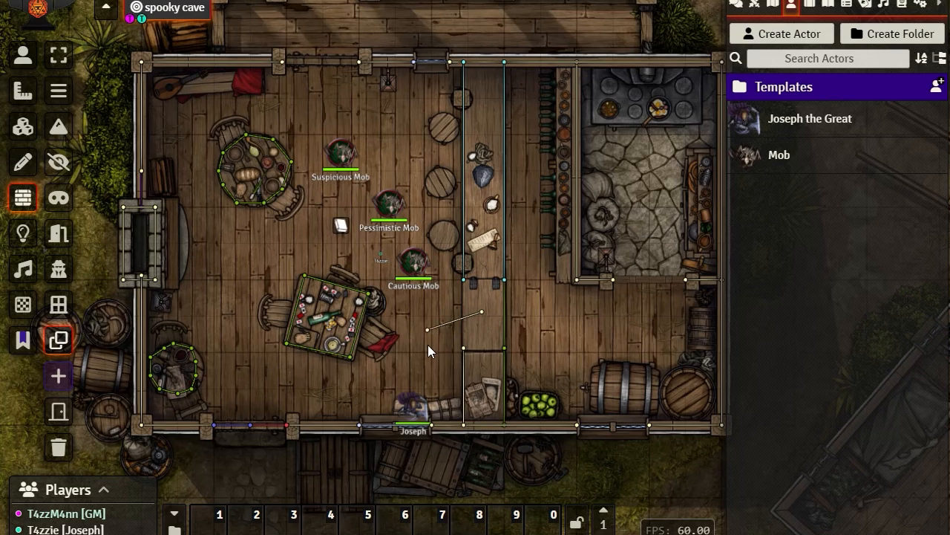
click(482, 312)
key(Delete)
Delete the solid wall on the west side of the bar counter's southern end
scroll(470, 342, up, 10)
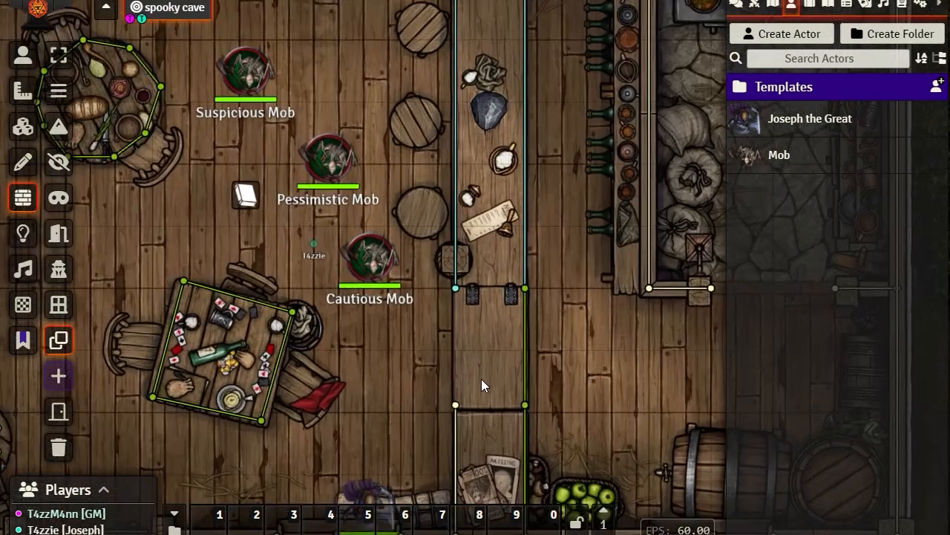
drag(481, 378, 489, 209)
click(458, 242)
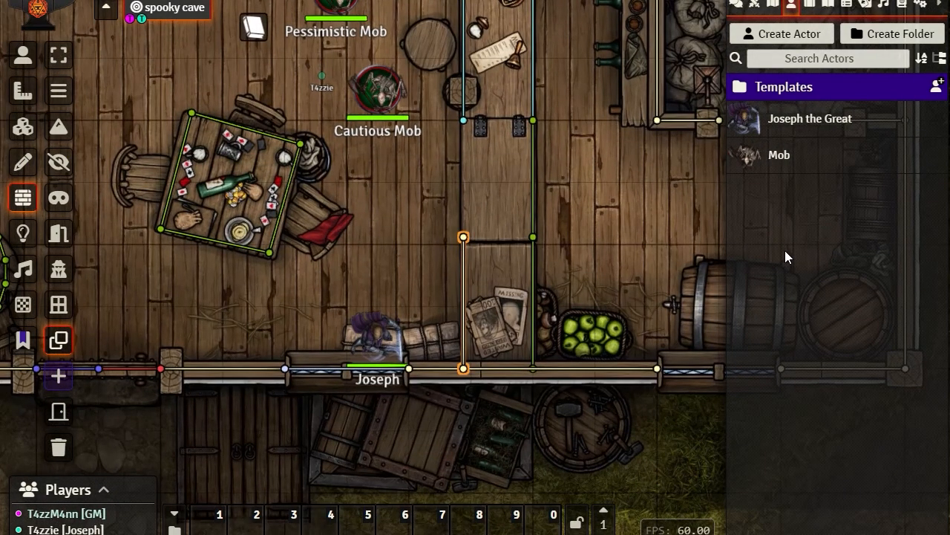
key(Delete)
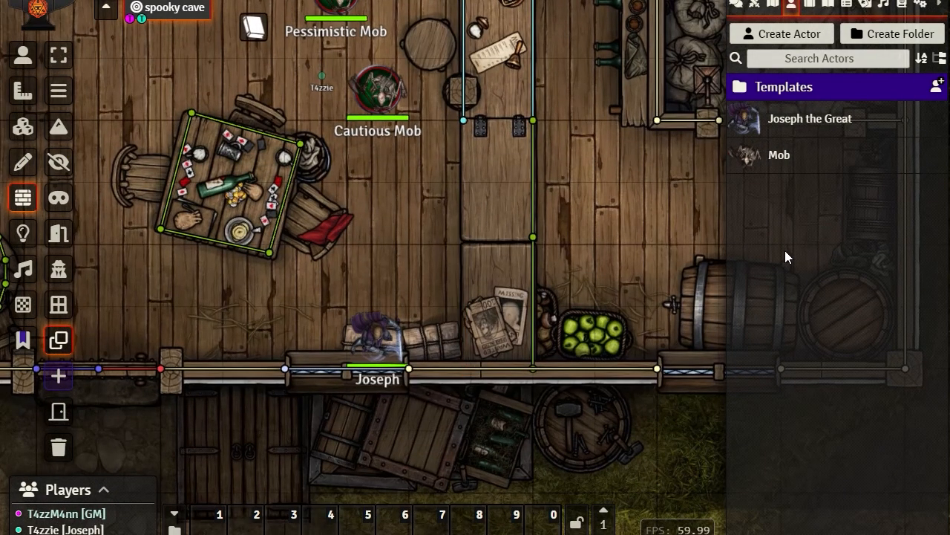